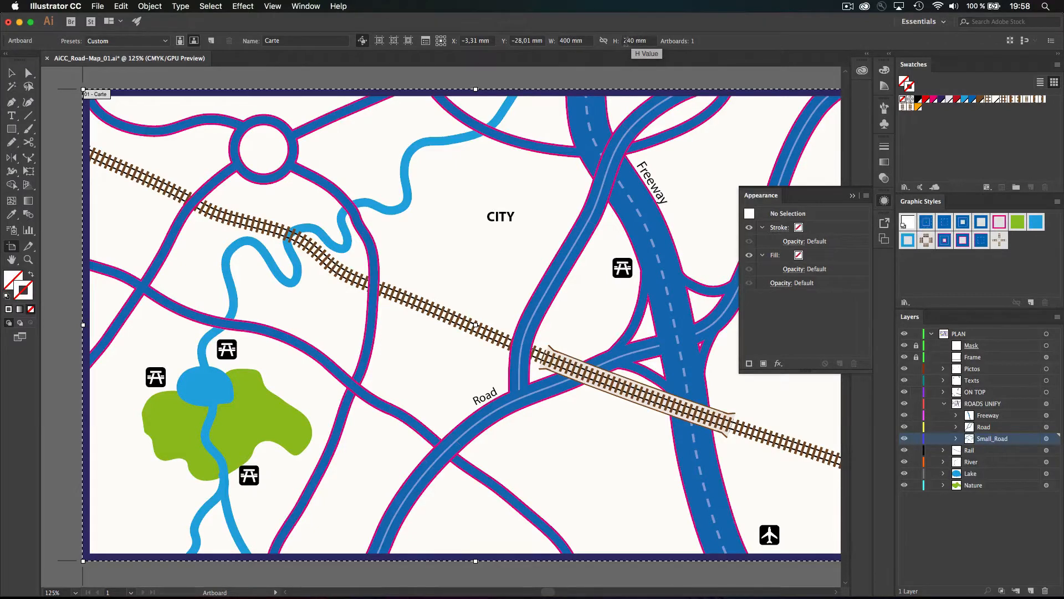
Exit artboard editing on the road map and start a new document with Cmd+N
key("Escape")
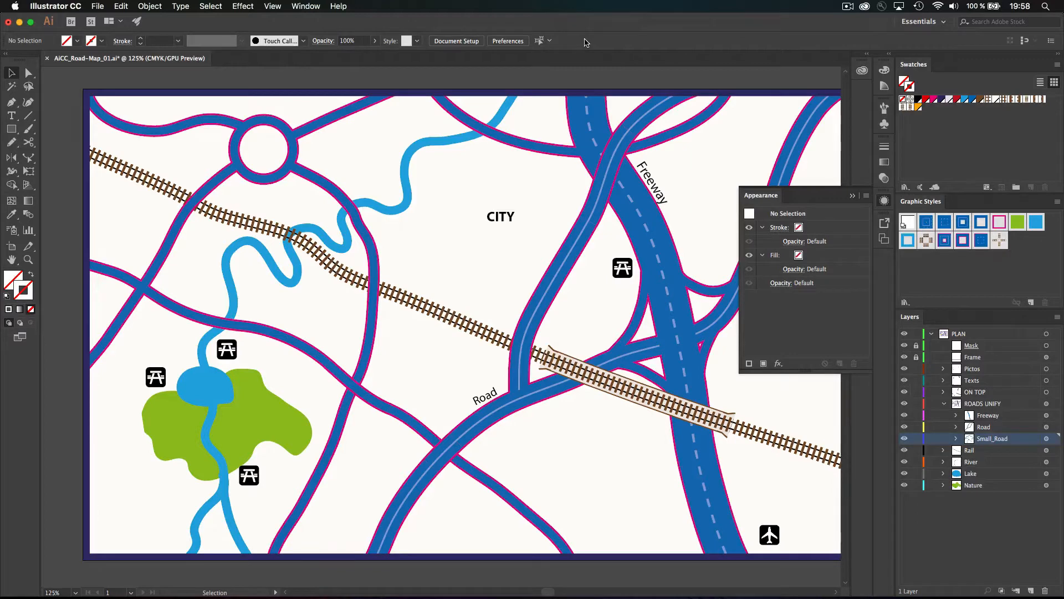
key("super+n")
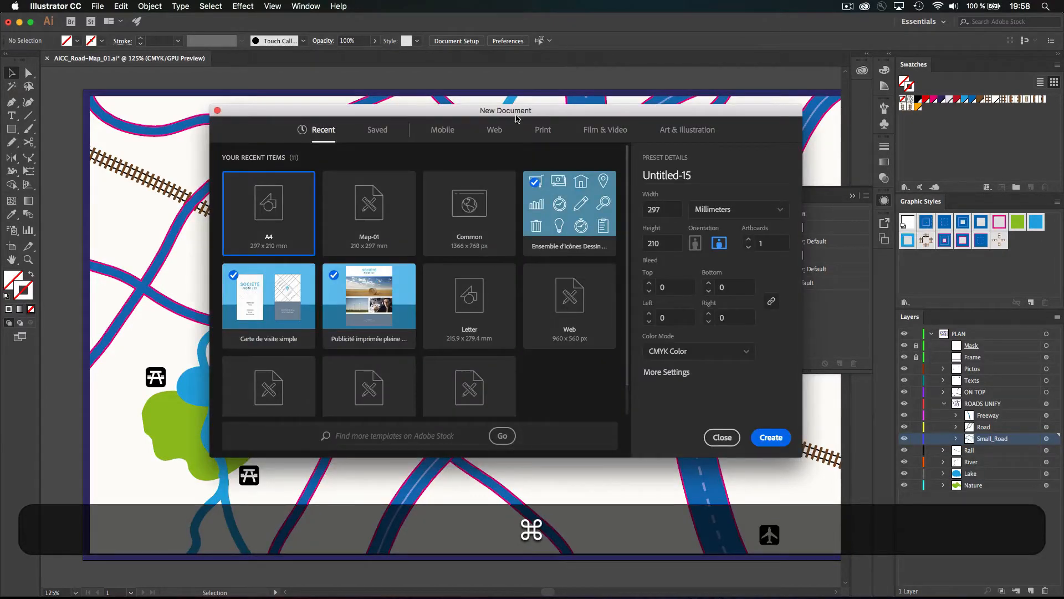
Create a landscape Print document, 400 mm wide by 240 mm high, in CMYK
left_click(538, 134)
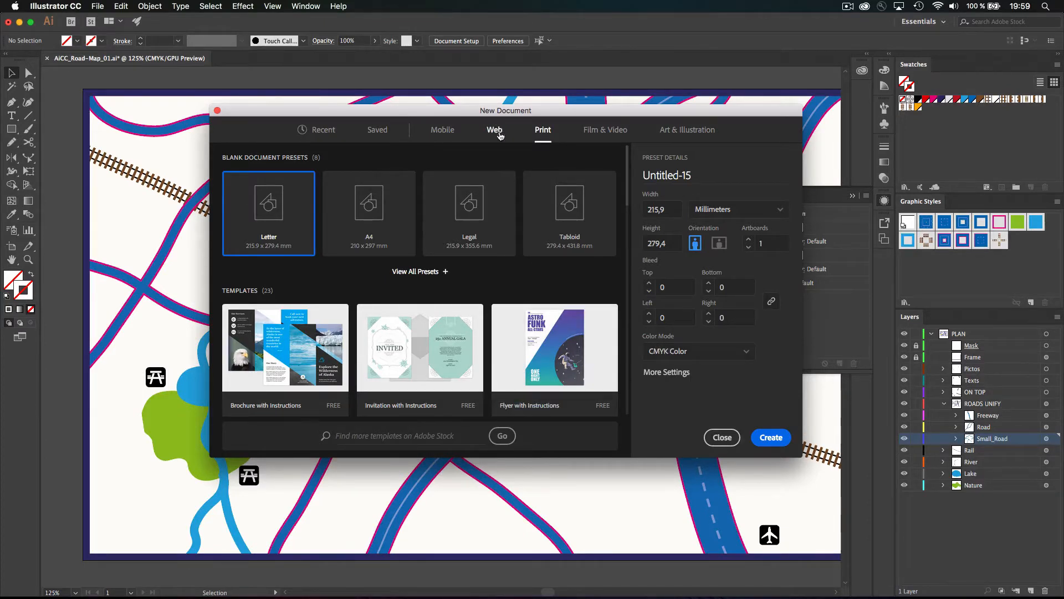
left_click(719, 243)
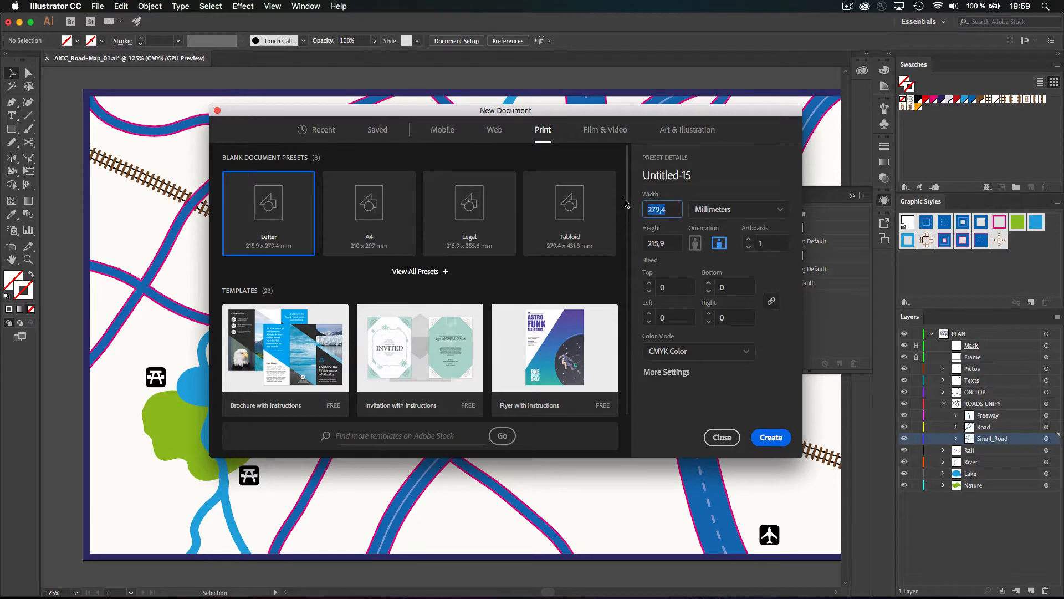
type("400")
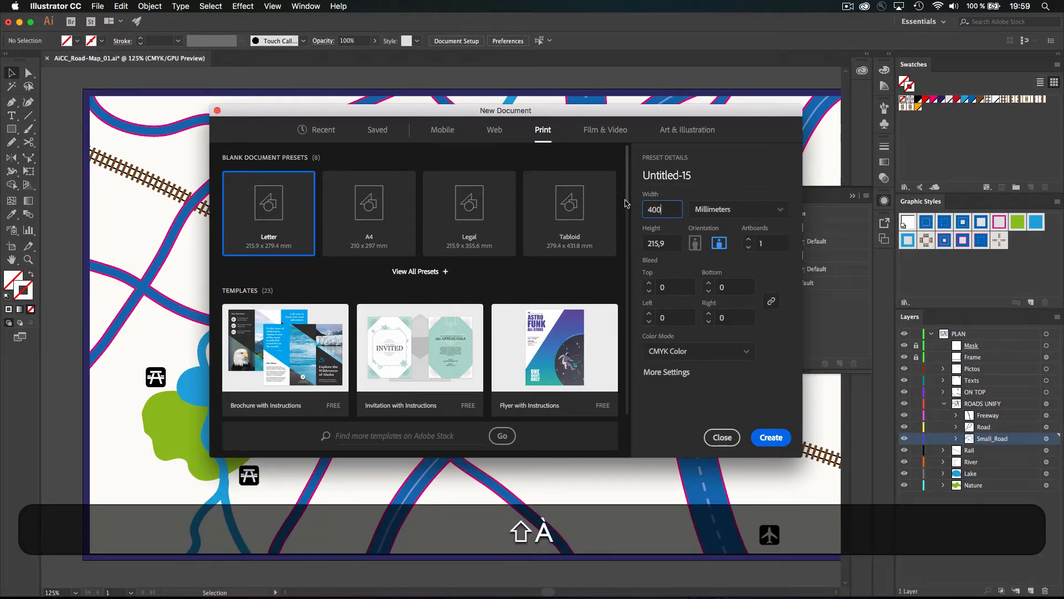
key("Tab")
type("240")
left_click(695, 186)
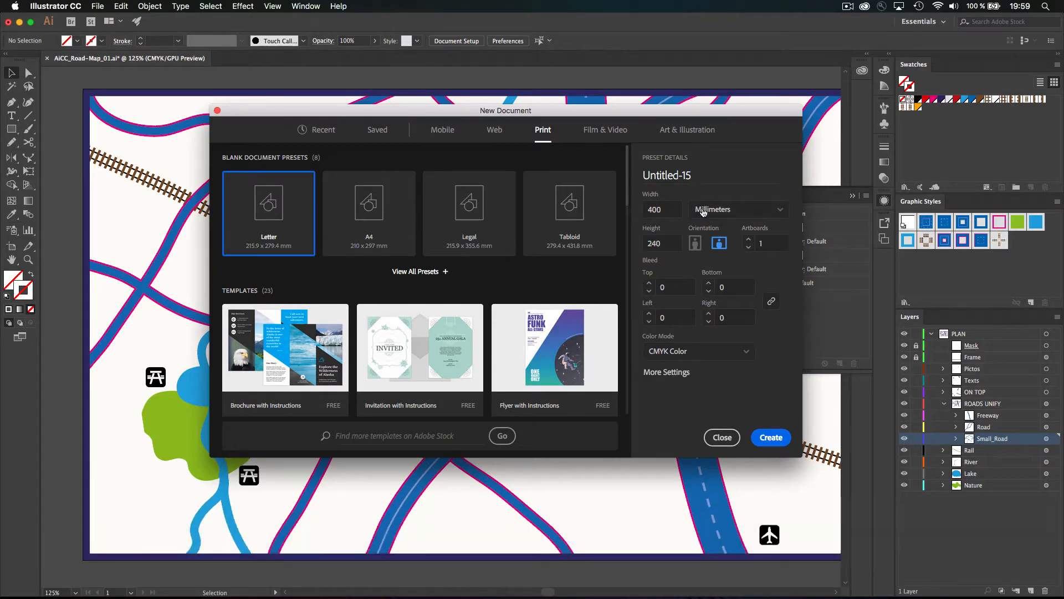
left_click_drag(611, 114, 622, 308)
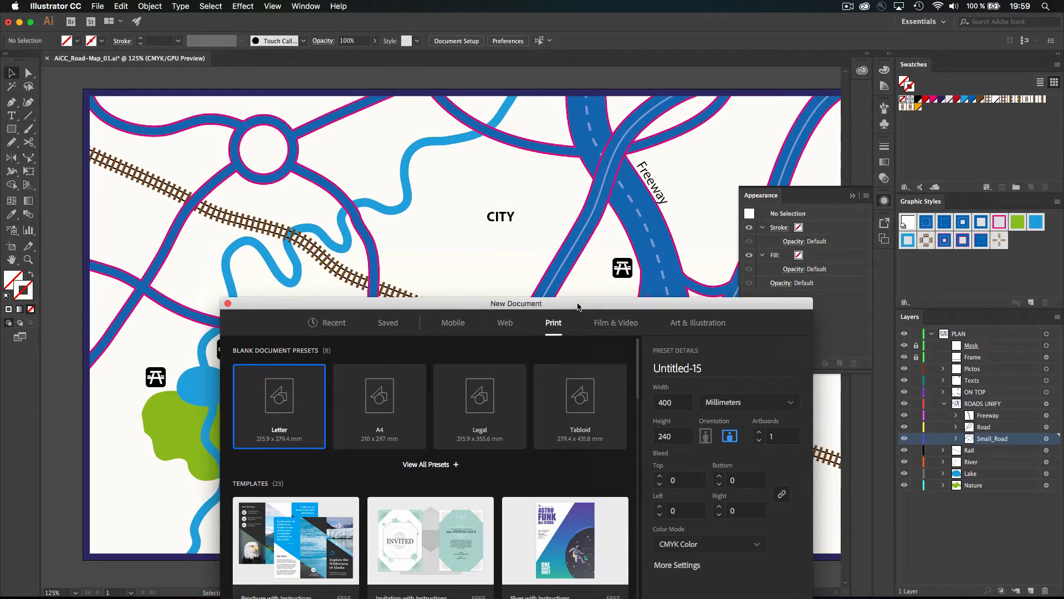
left_click_drag(578, 306, 521, 139)
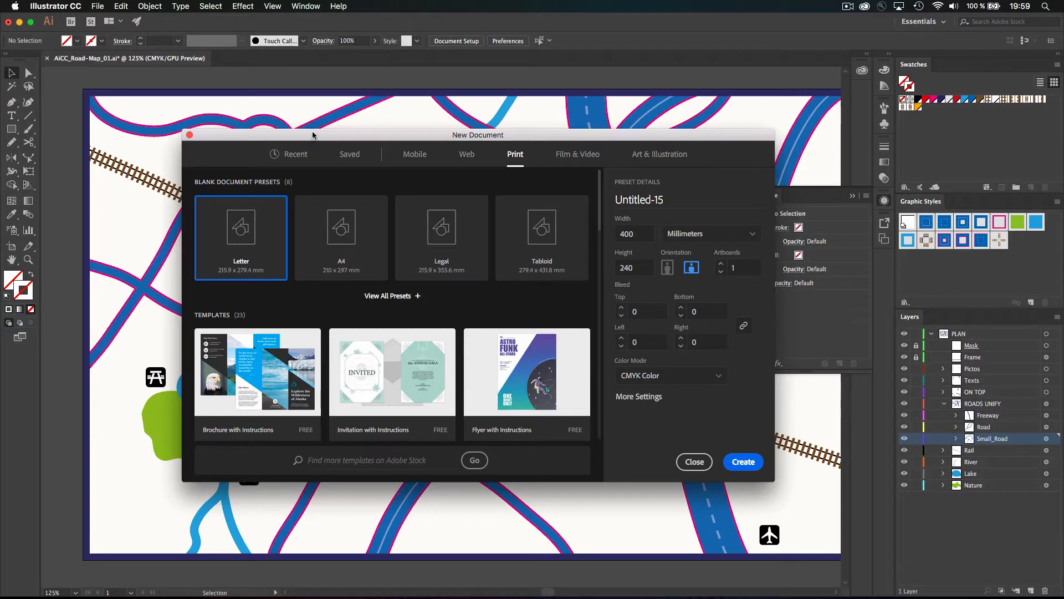
left_click_drag(313, 134, 400, 225)
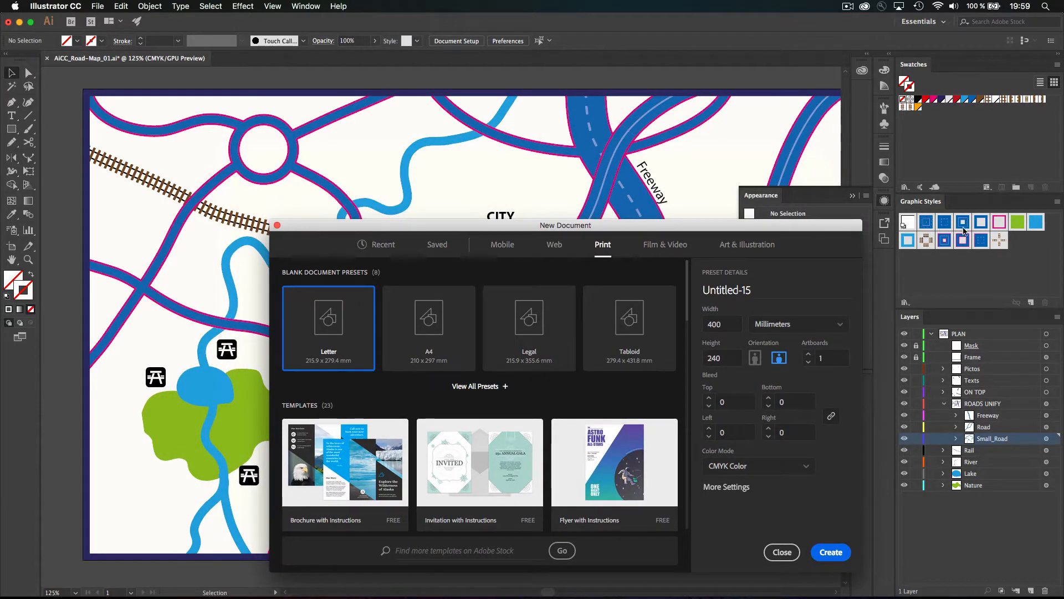
left_click_drag(767, 227, 705, 134)
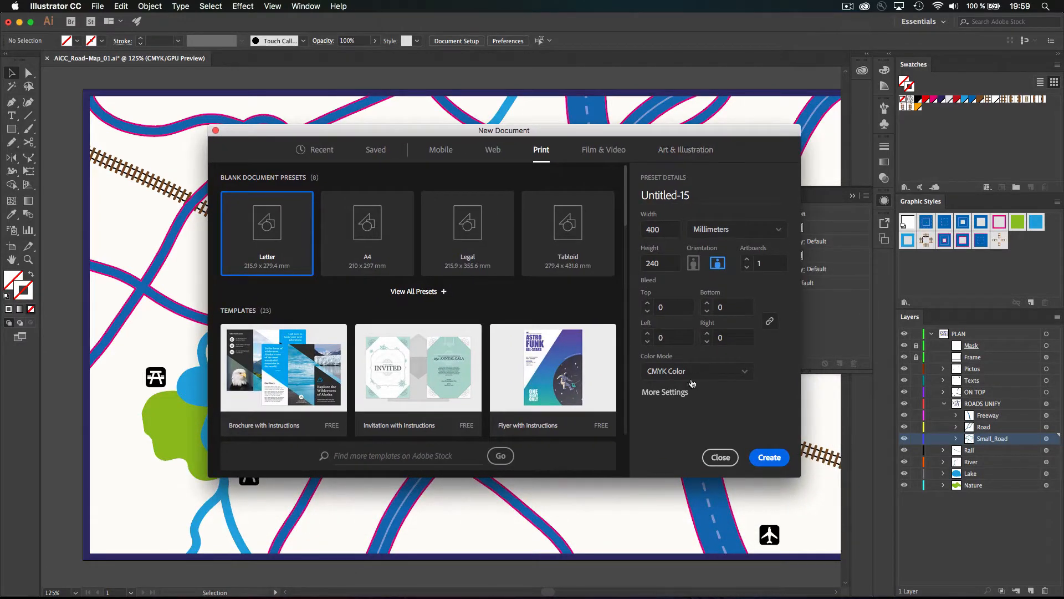
left_click(778, 462)
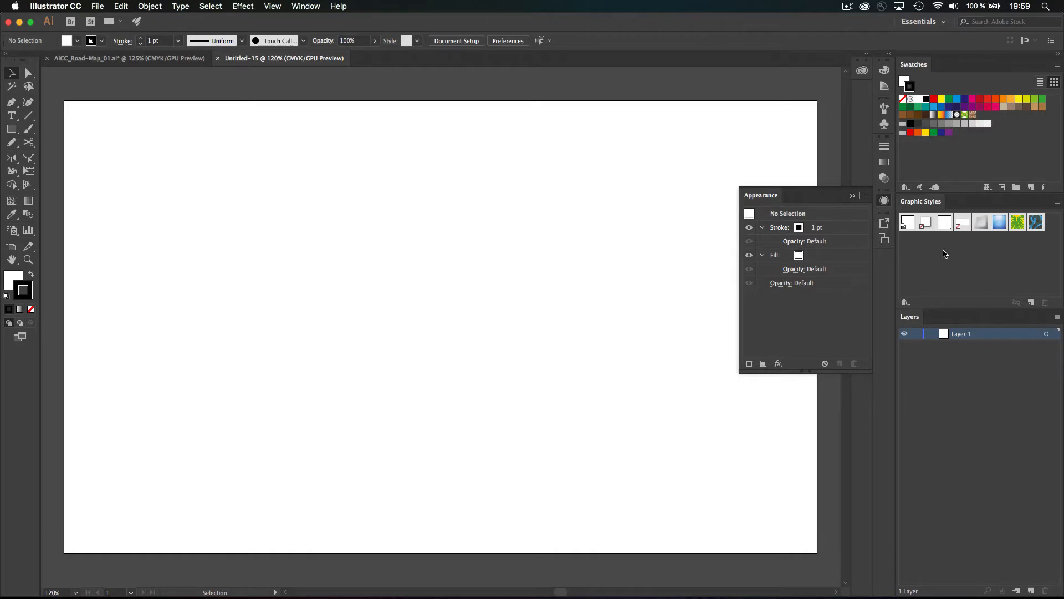
Select all unused graphic styles and delete them, leaving only the default style
left_click(1056, 202)
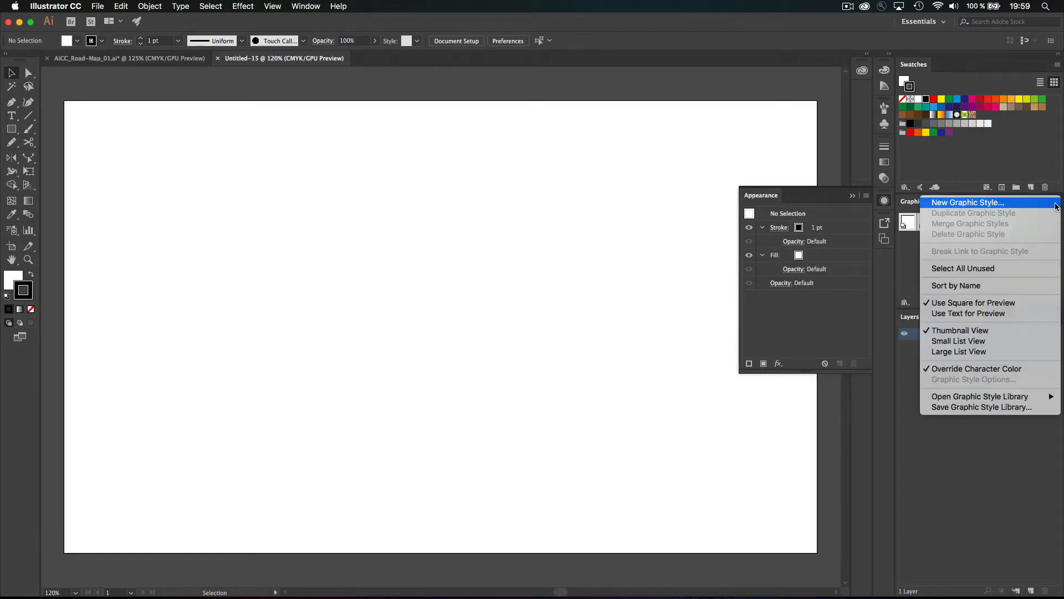
left_click(1010, 269)
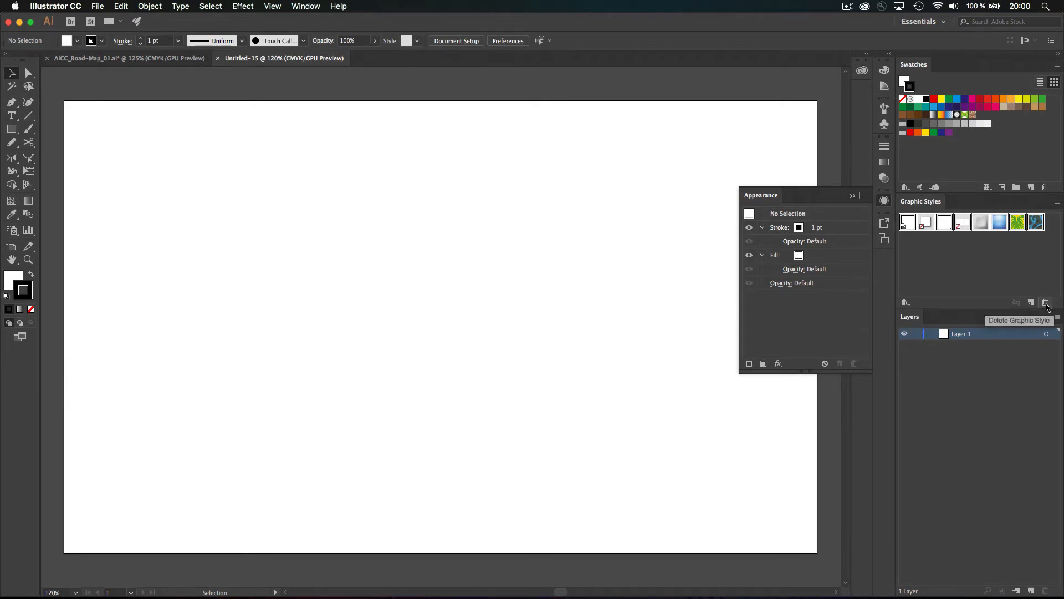
left_click(1045, 303)
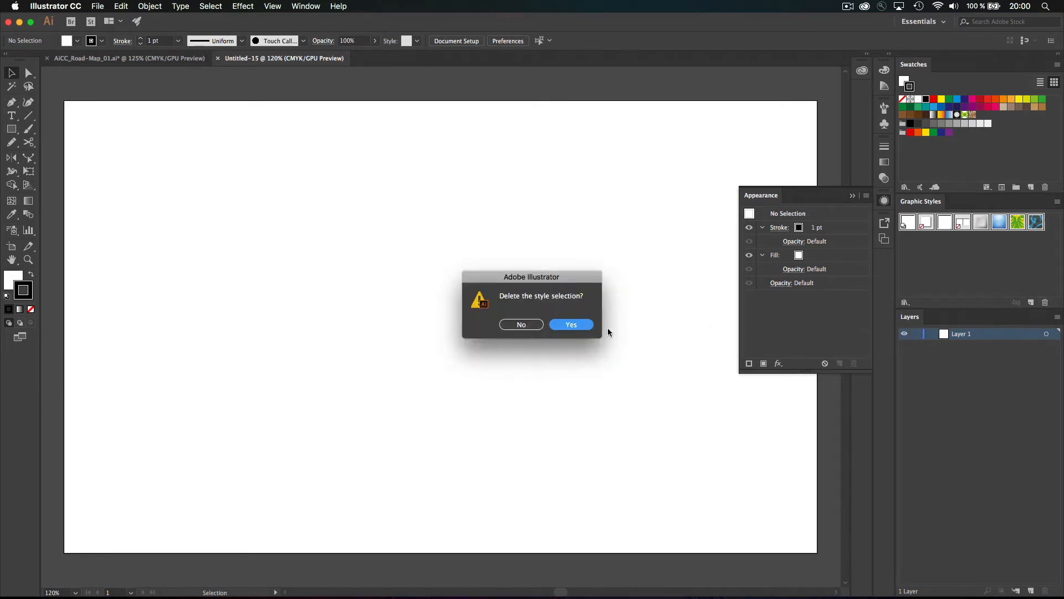
left_click(570, 325)
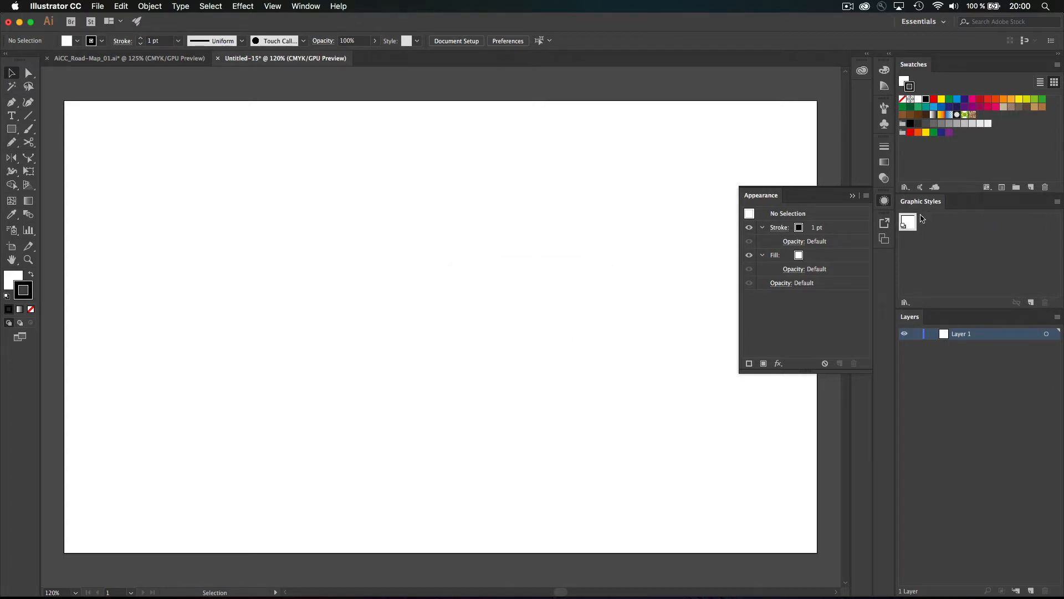
Delete all unused brushes from the new document's Brushes panel
left_click(884, 108)
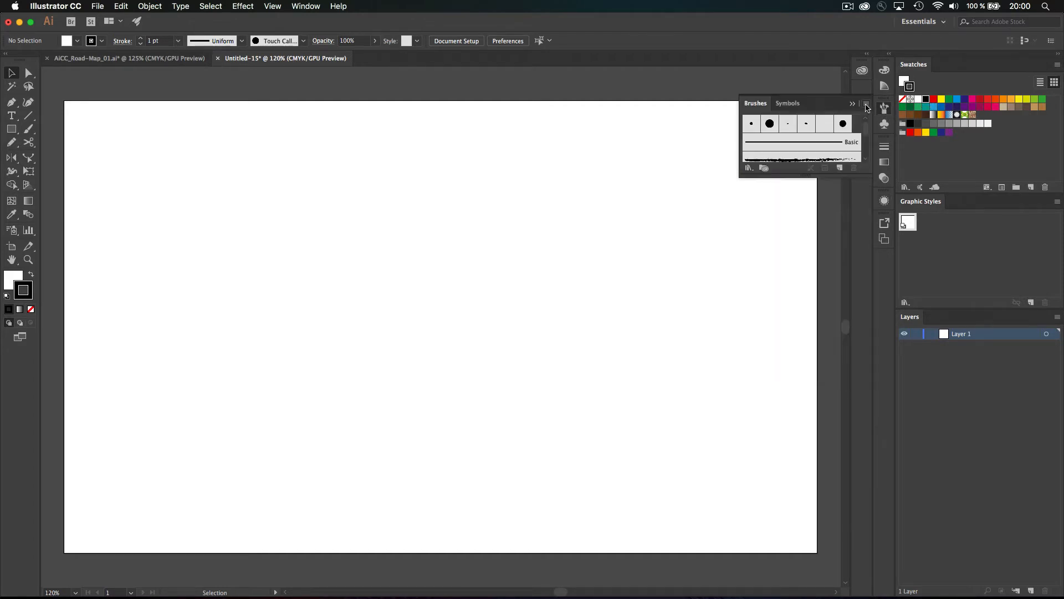
left_click(867, 107)
left_click(912, 162)
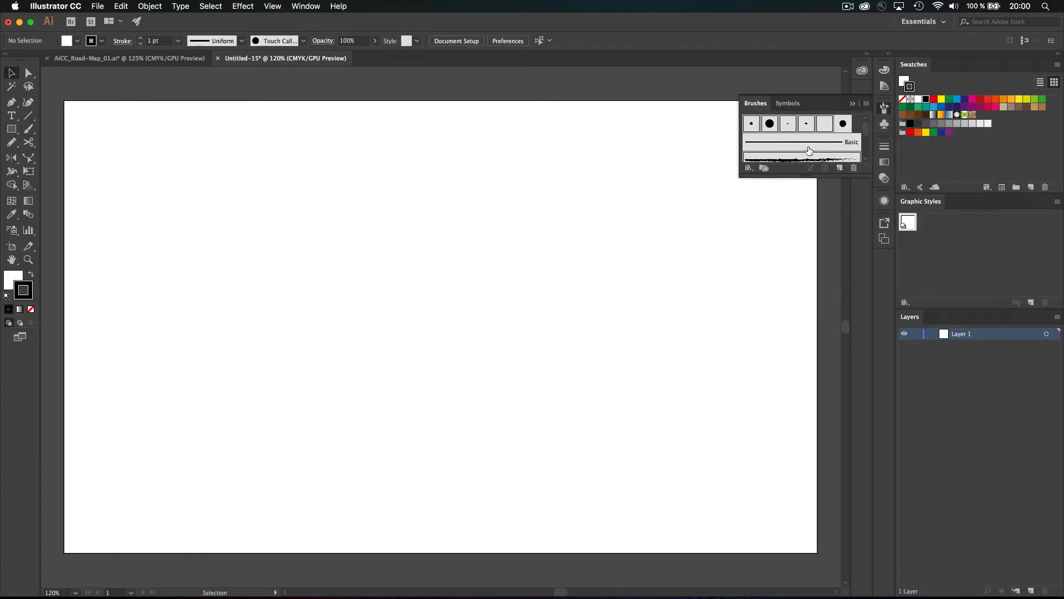
left_click(854, 167)
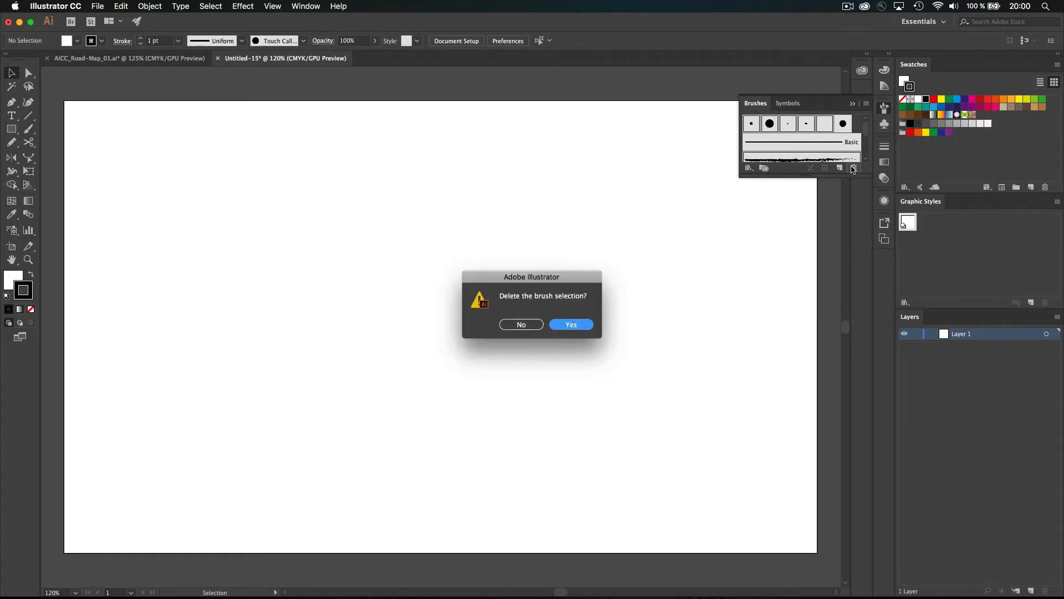
left_click(570, 326)
left_click_drag(834, 178, 837, 281)
Delete all six unused default symbols, then collapse the Brushes and Symbols panels
left_click(884, 123)
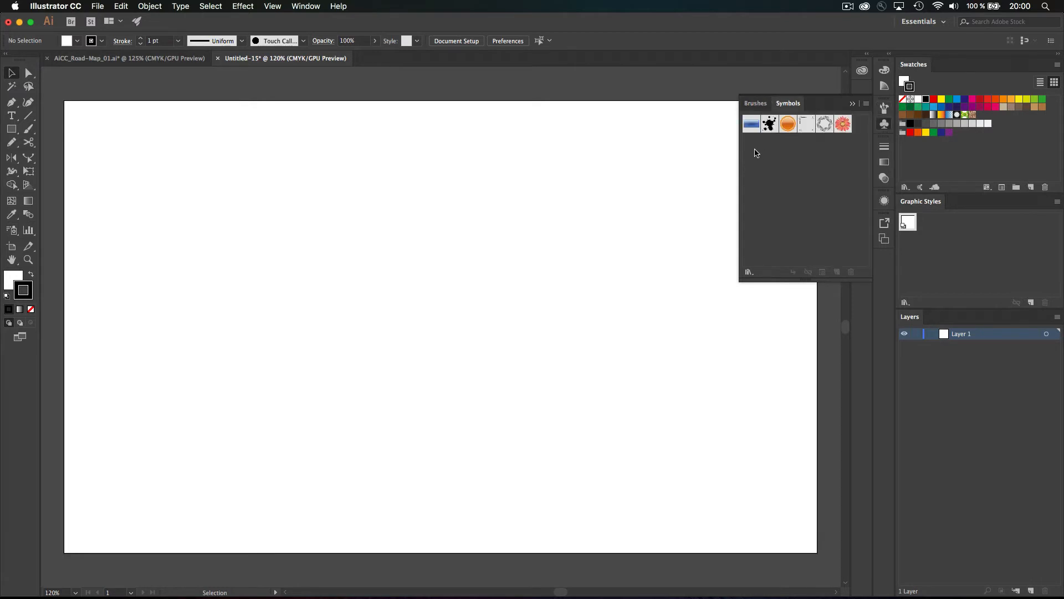
left_click(866, 103)
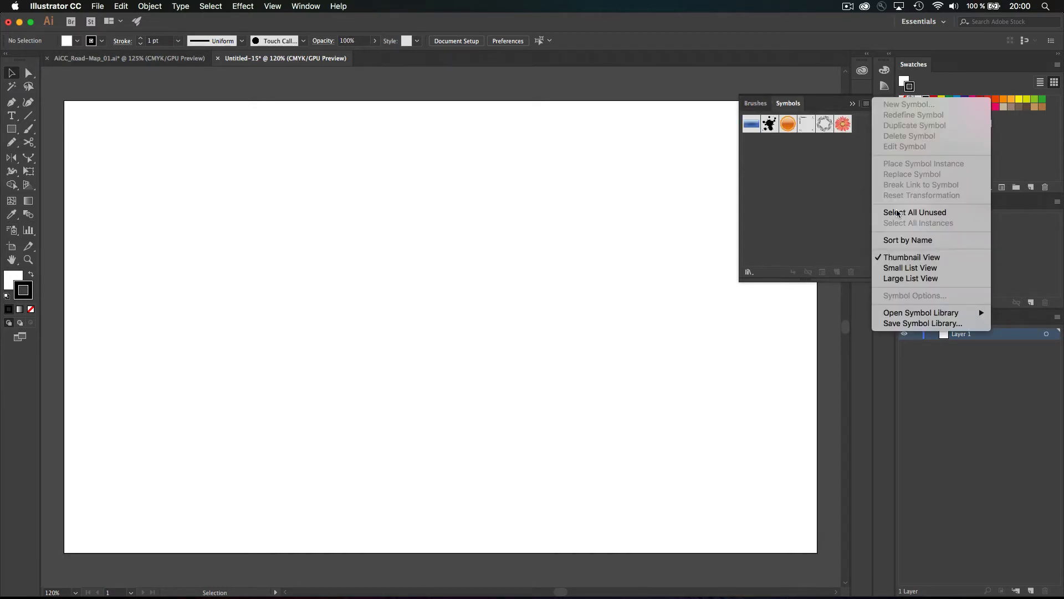
left_click(898, 212)
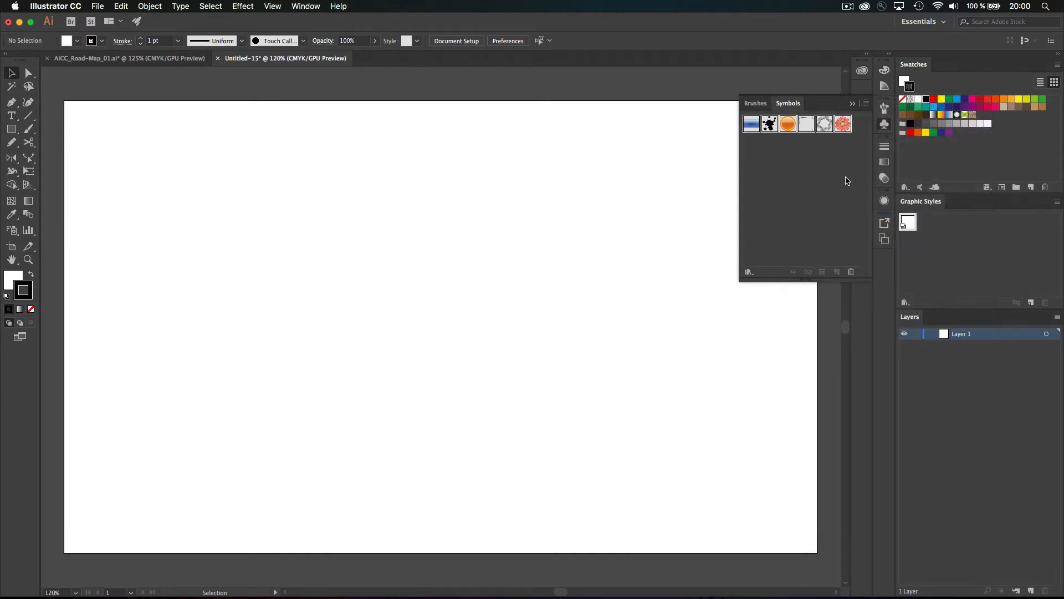
left_click(852, 271)
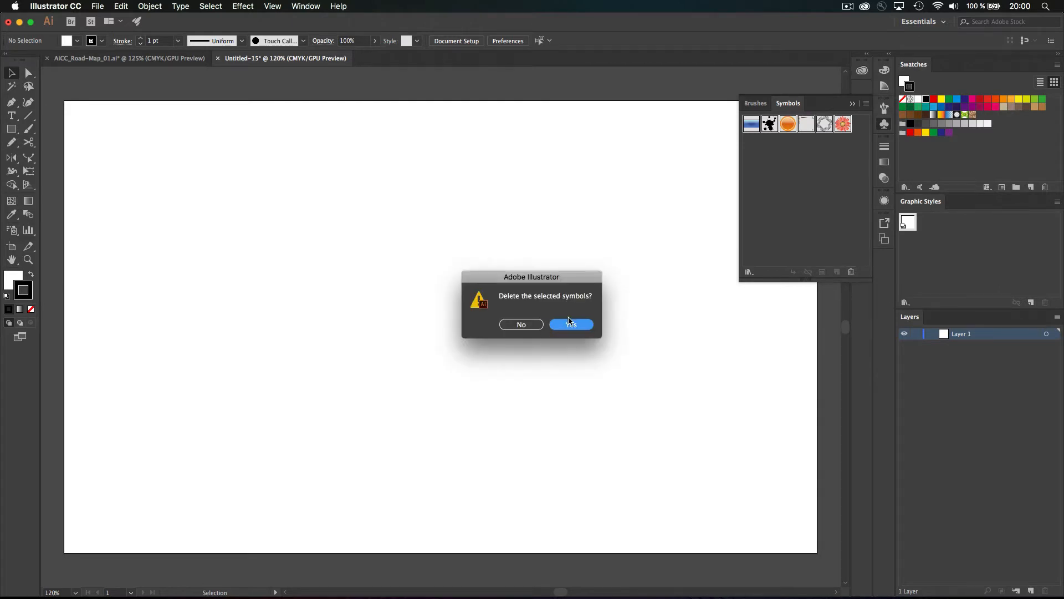
left_click(568, 330)
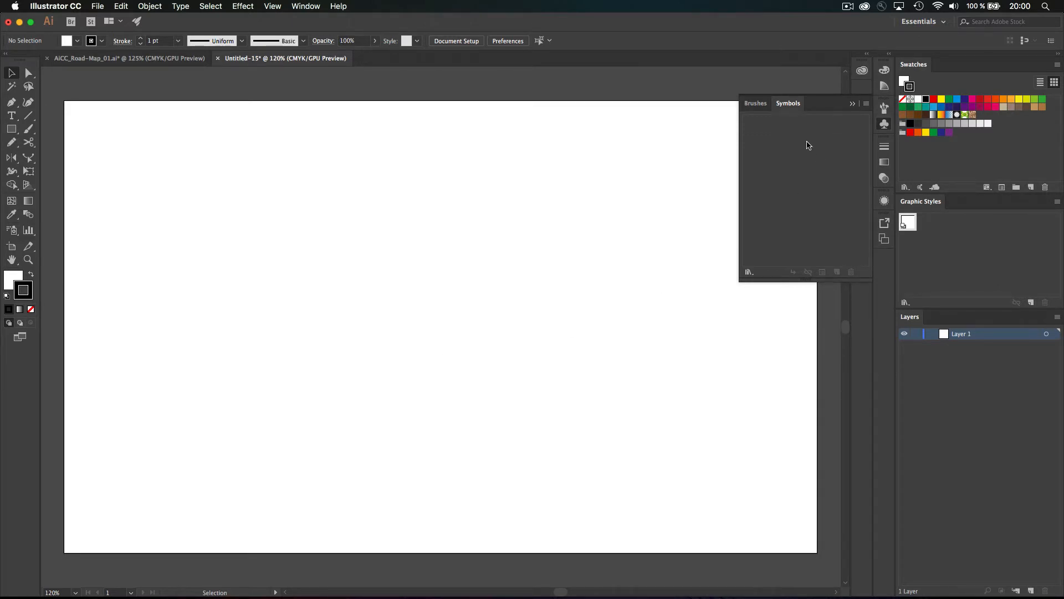
left_click_drag(836, 281, 836, 292)
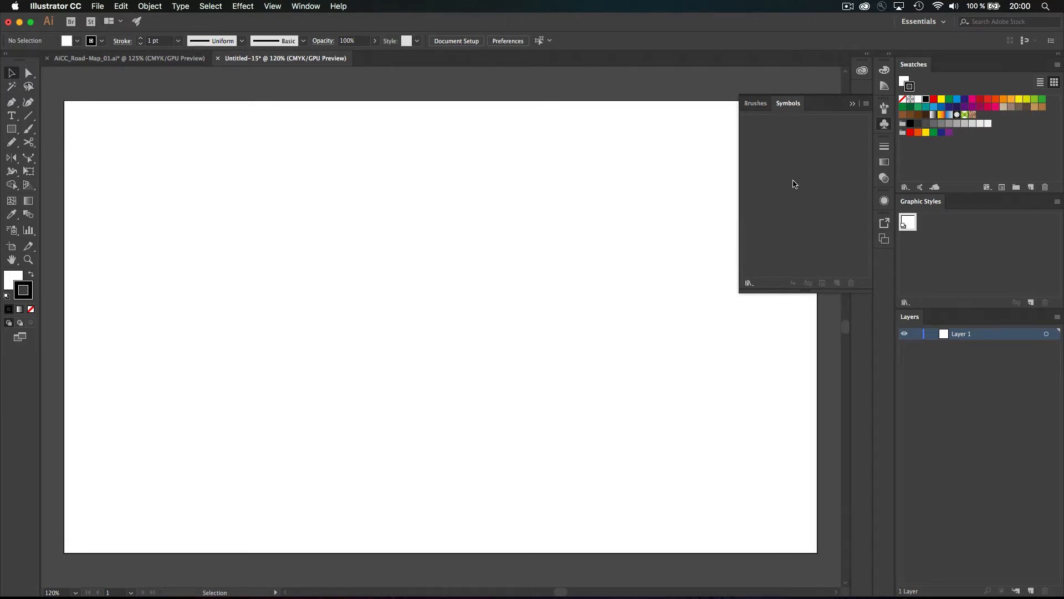
left_click(97, 6)
mouse_move(109, 53)
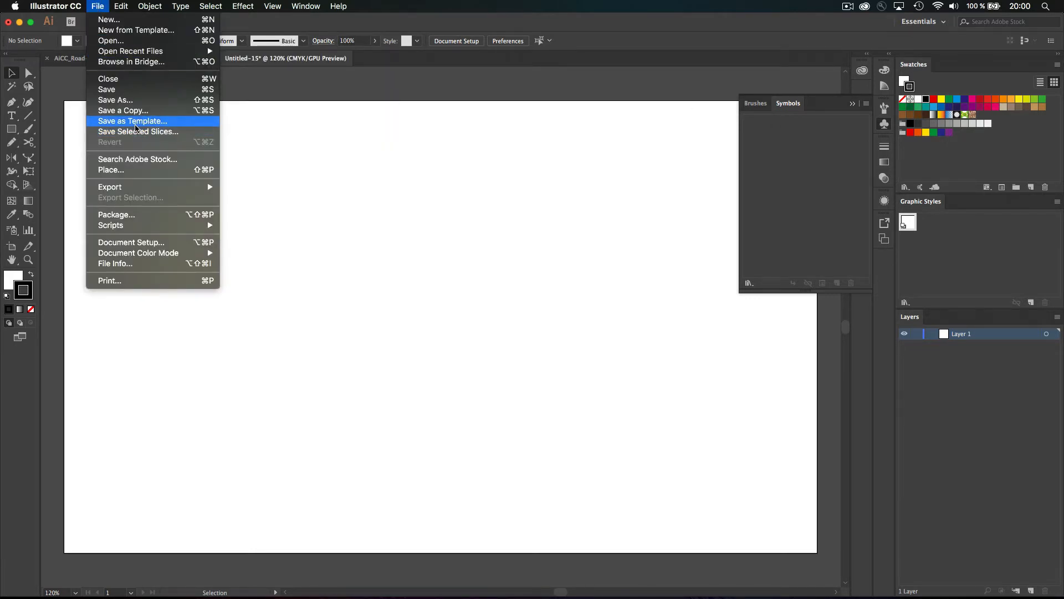
left_click(407, 23)
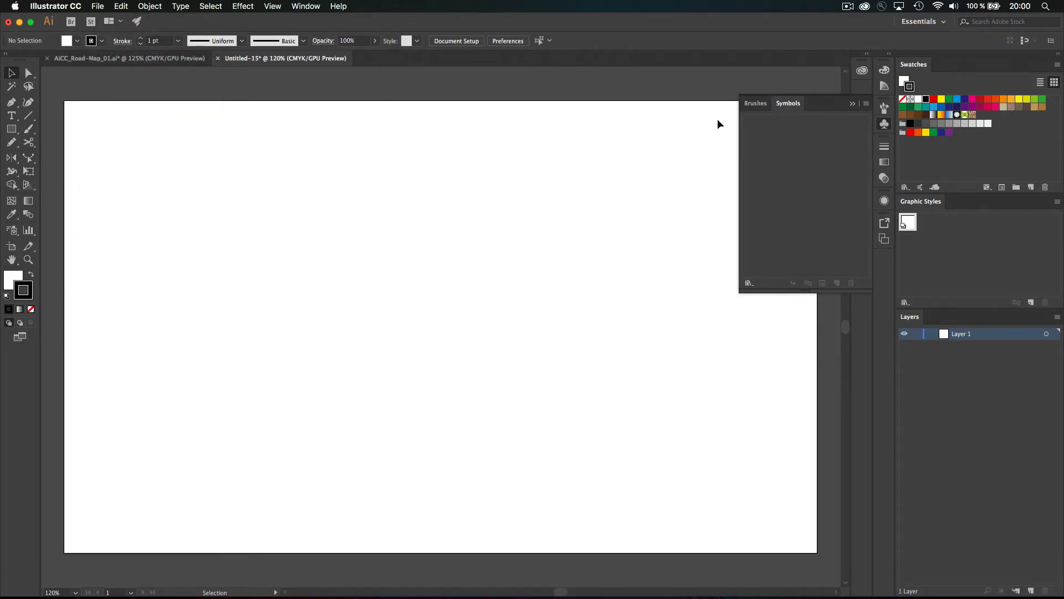
left_click(882, 125)
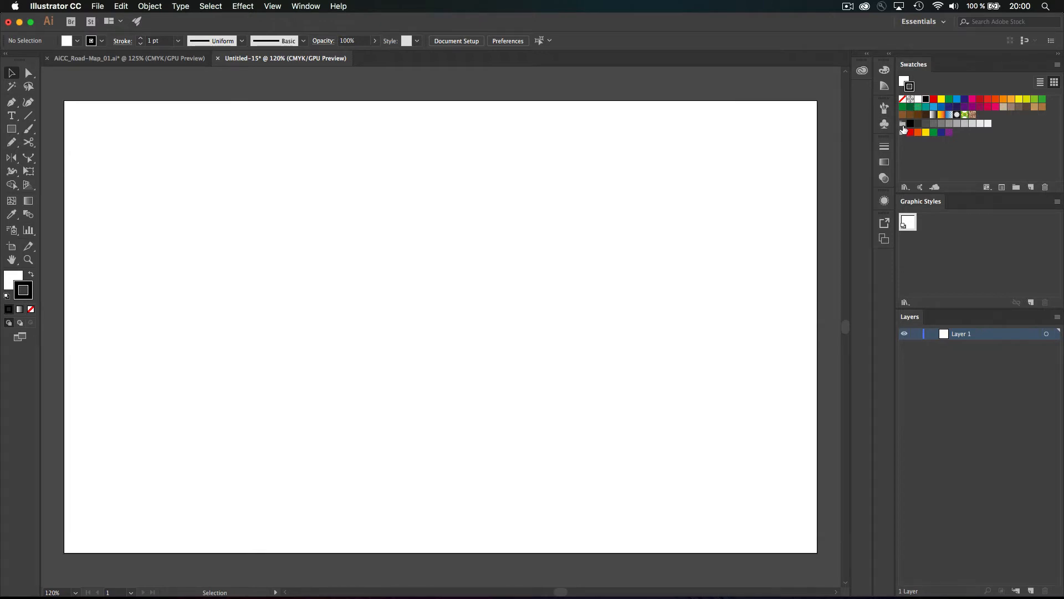
Make the Black and CMYK Cyan swatches global colours
double_click(925, 100)
left_click(580, 128)
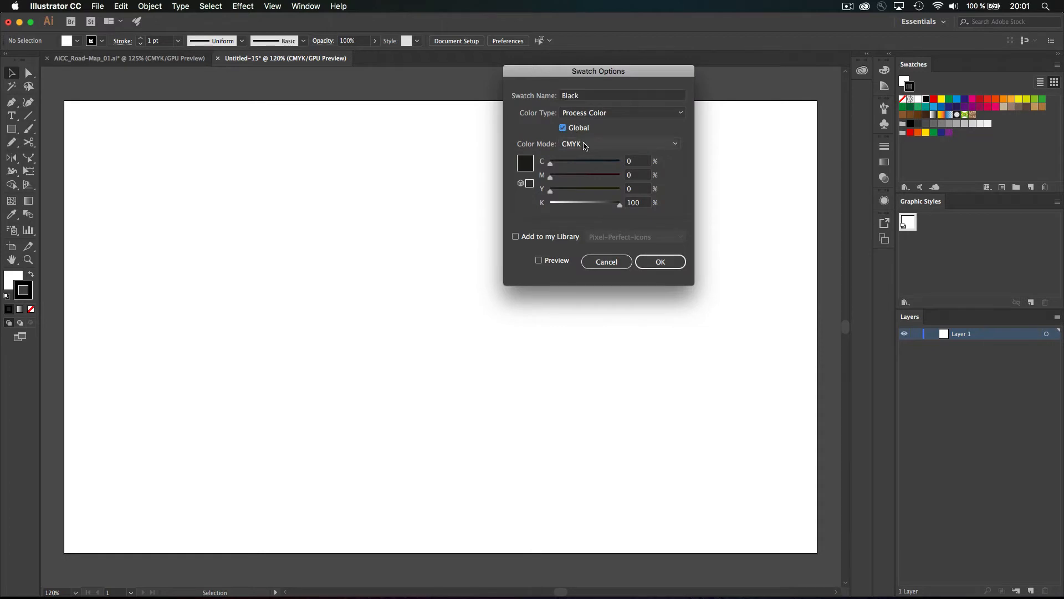
left_click(660, 262)
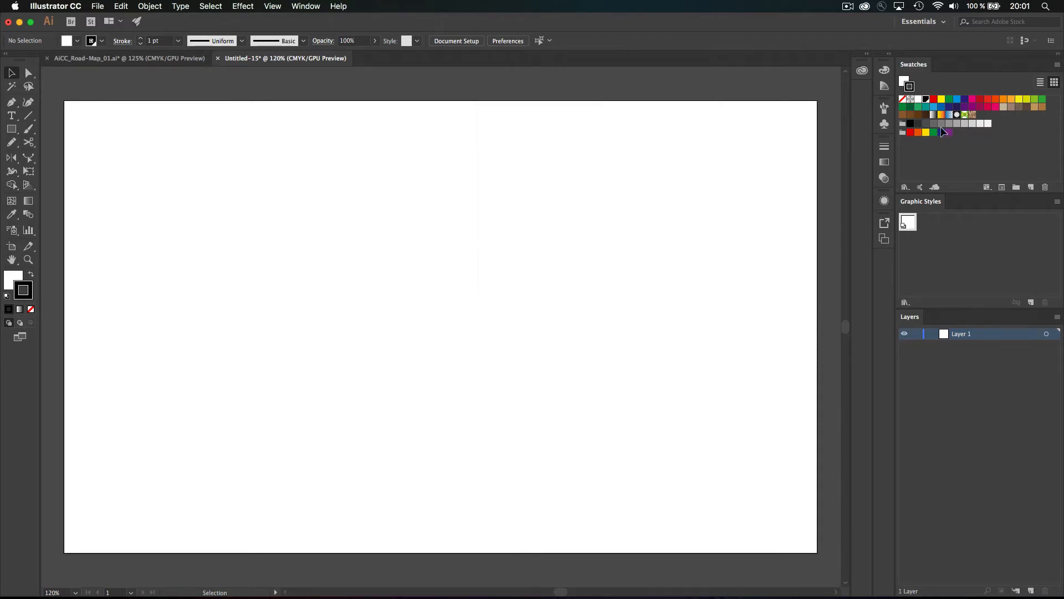
double_click(958, 100)
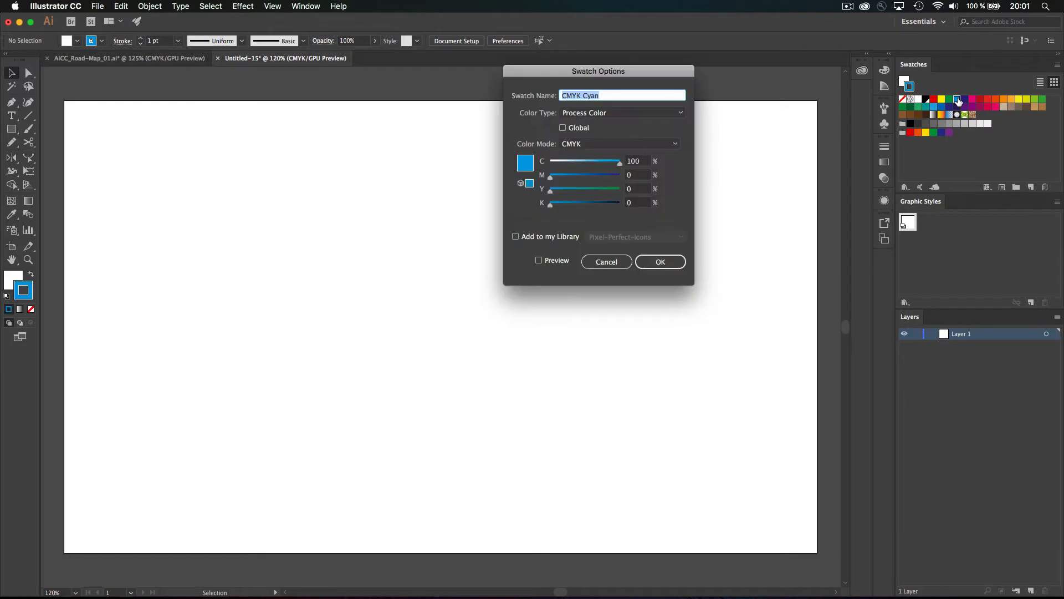
left_click(575, 128)
left_click(662, 260)
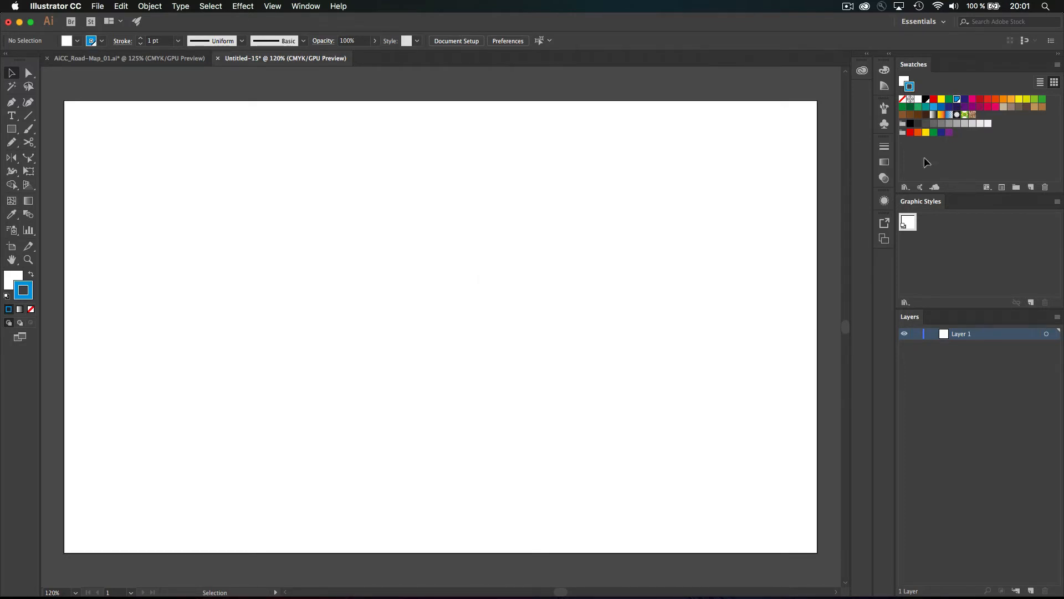
Darken the blue swatch to C=85 M=50 Y=0 K=50 and make it global
left_click(942, 107)
double_click(942, 109)
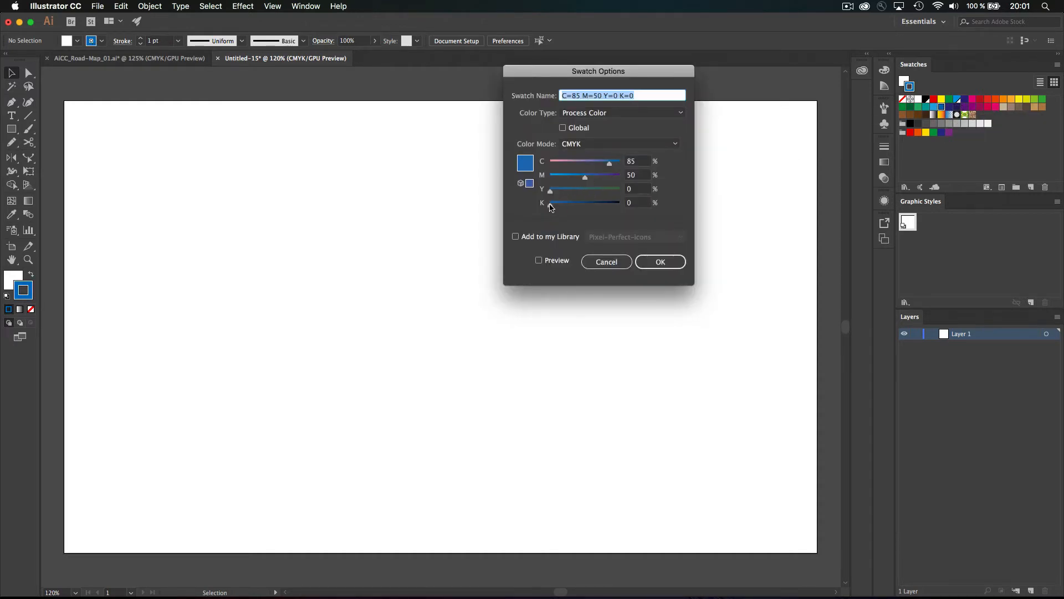
left_click_drag(550, 207, 565, 207)
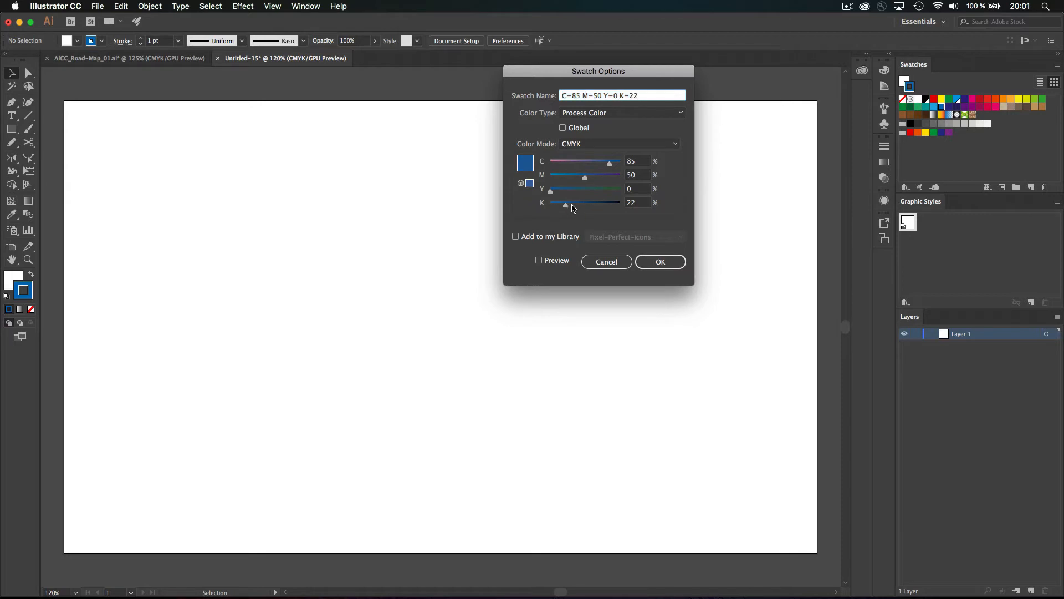
left_click(639, 202)
key("Down")
key("Down")
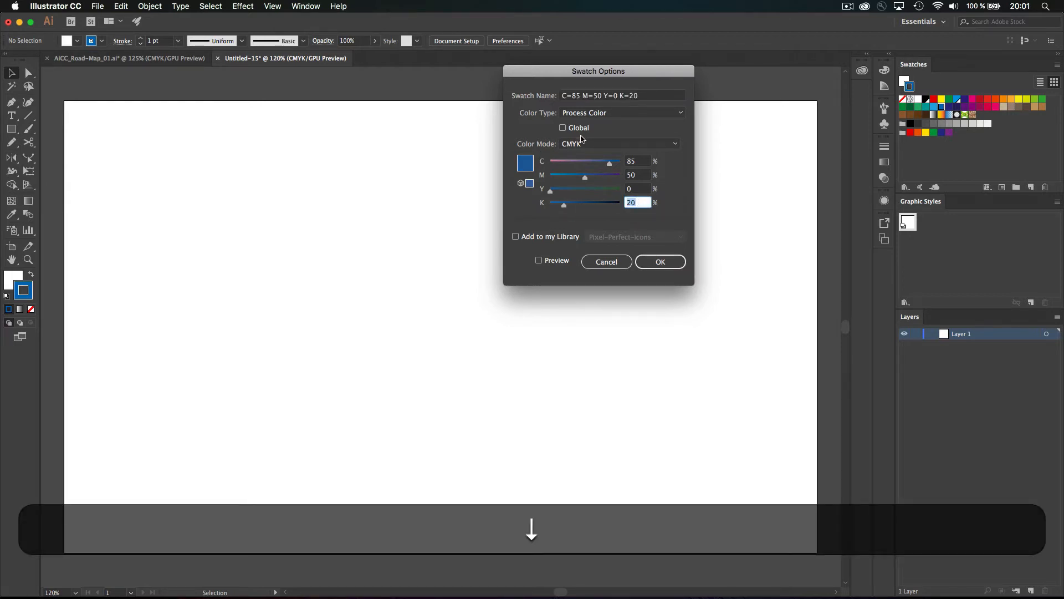
left_click(563, 127)
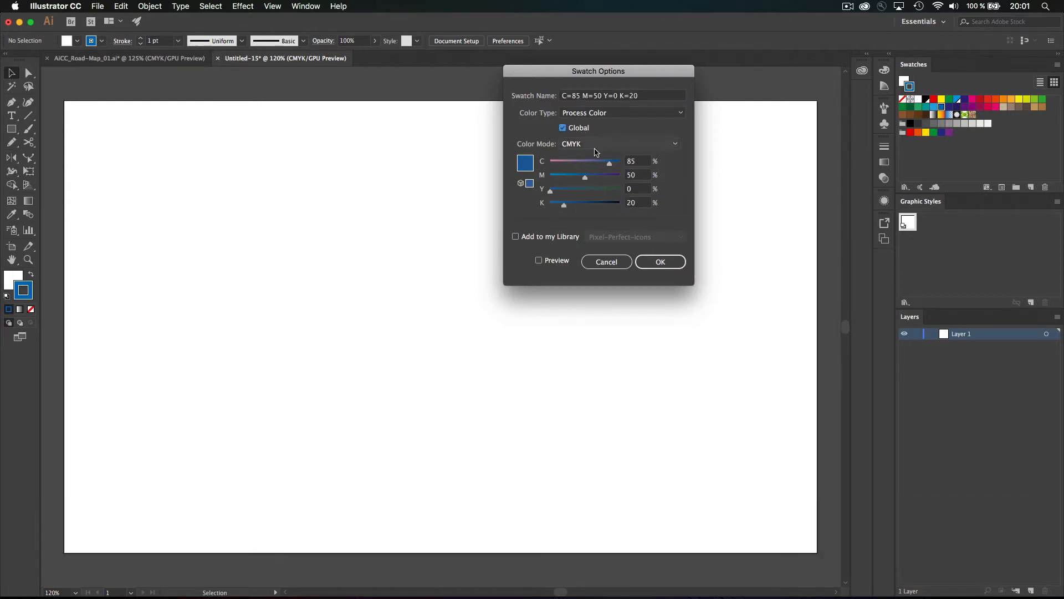
left_click(635, 203)
key("shift+Up")
key("shift+Up")
key("shift+Up")
key("shift+Return")
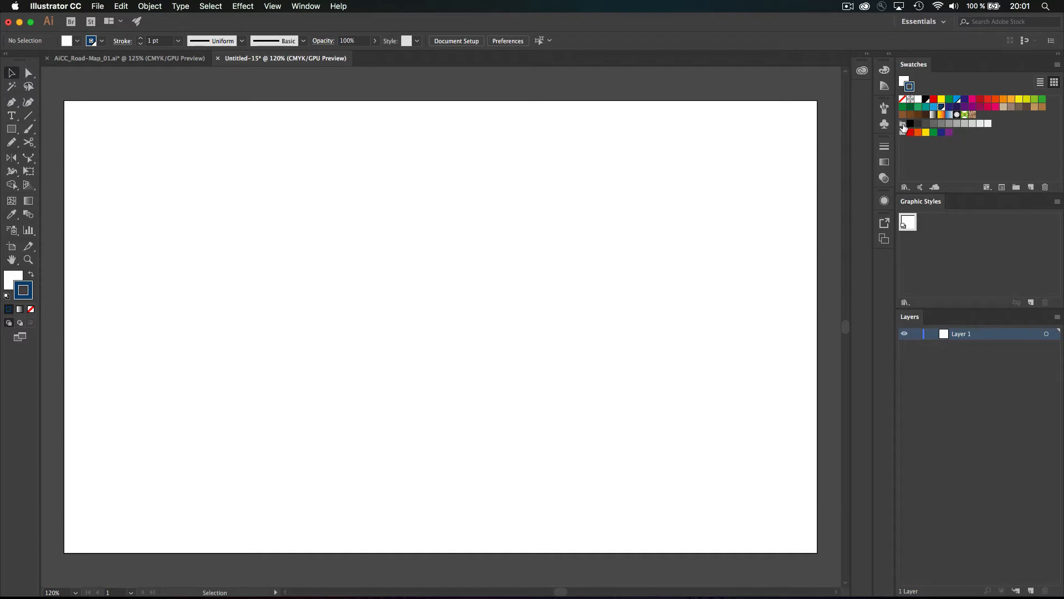
Delete the swatches from white through the last one, then reset to white fill, black stroke
left_click(919, 99)
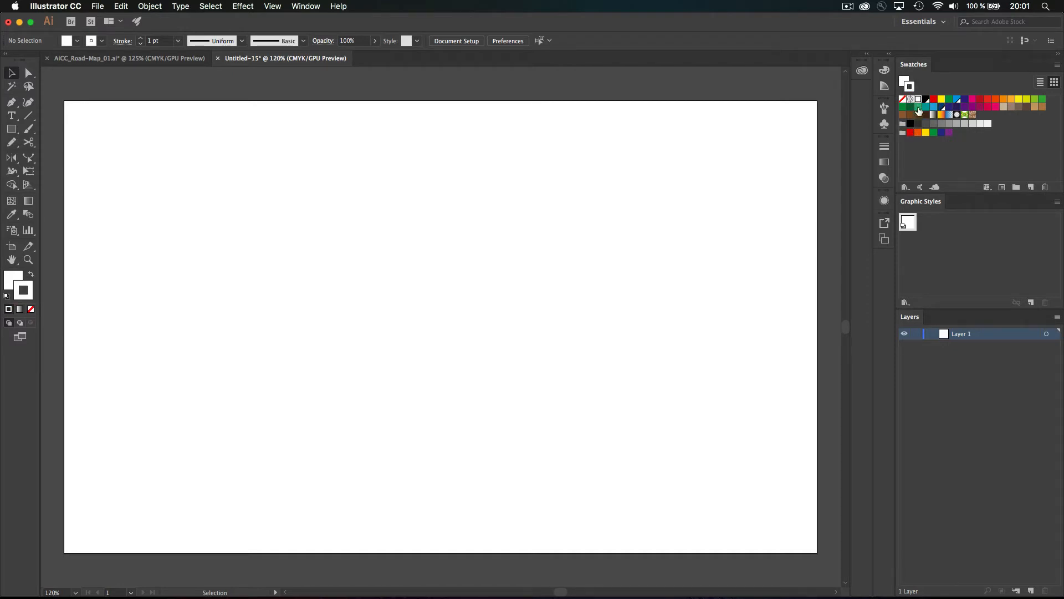
left_click(948, 132, "shift")
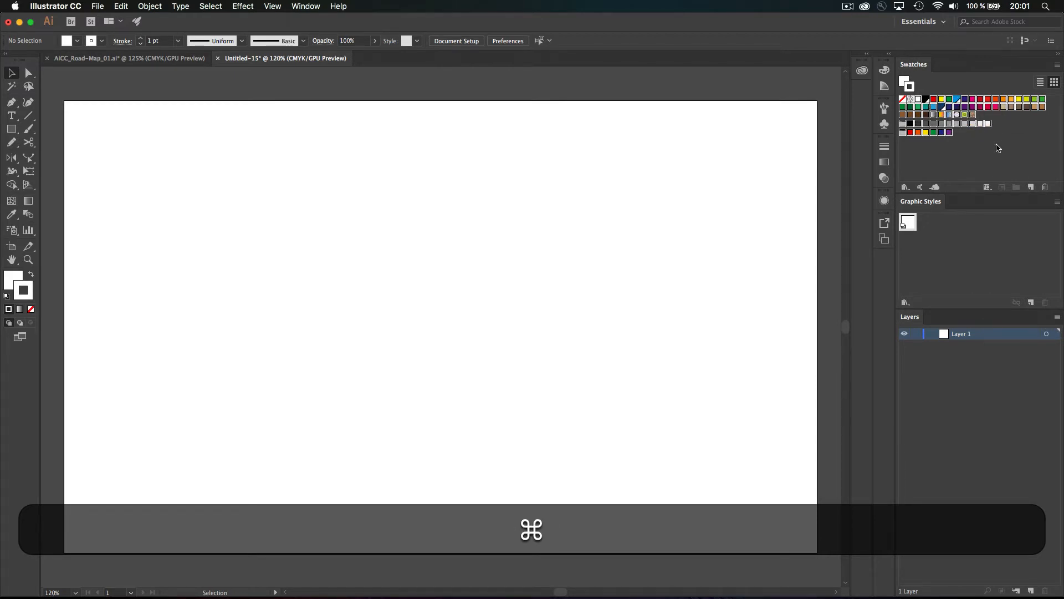
left_click(1046, 185)
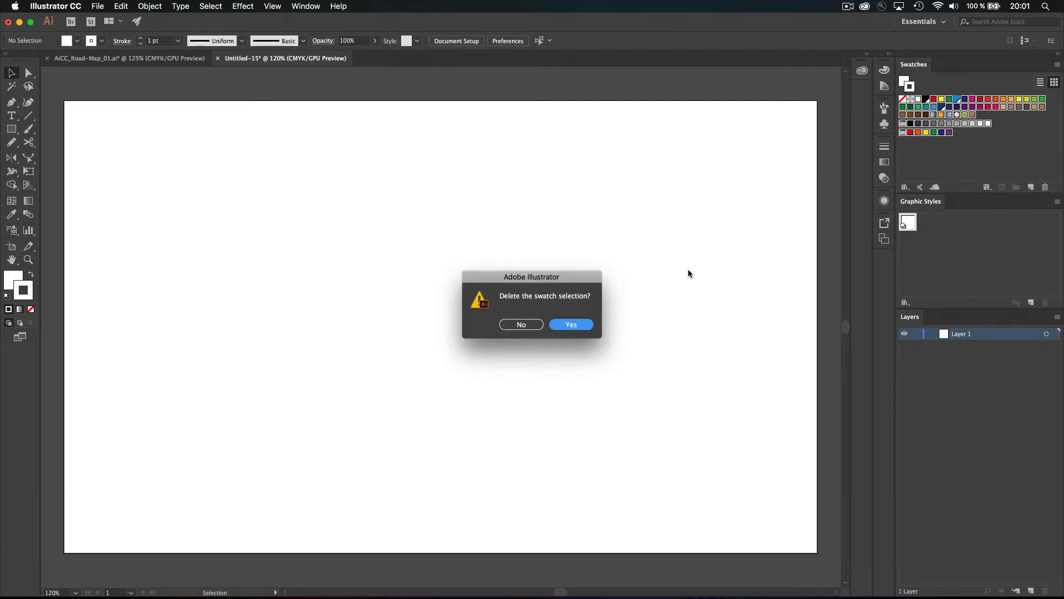
left_click(558, 326)
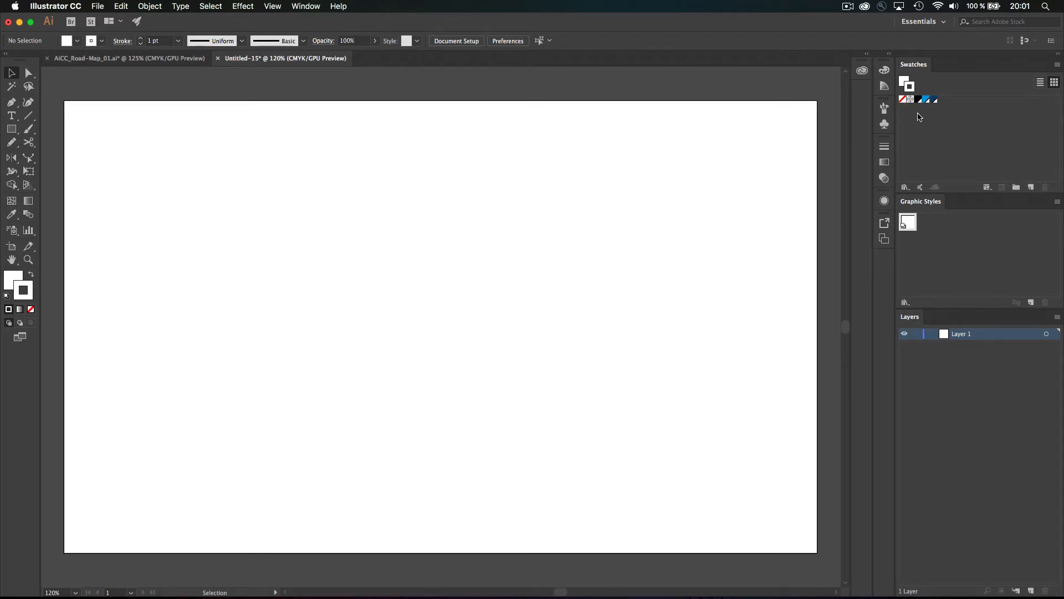
left_click(908, 225)
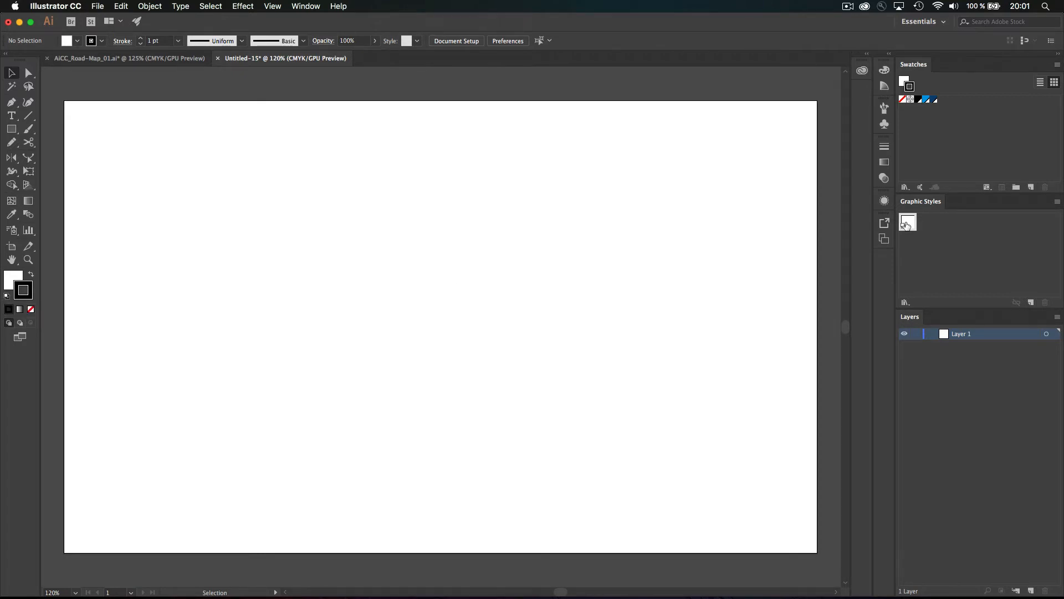
Set both the fill and the stroke to None in the Appearance panel
left_click(885, 202)
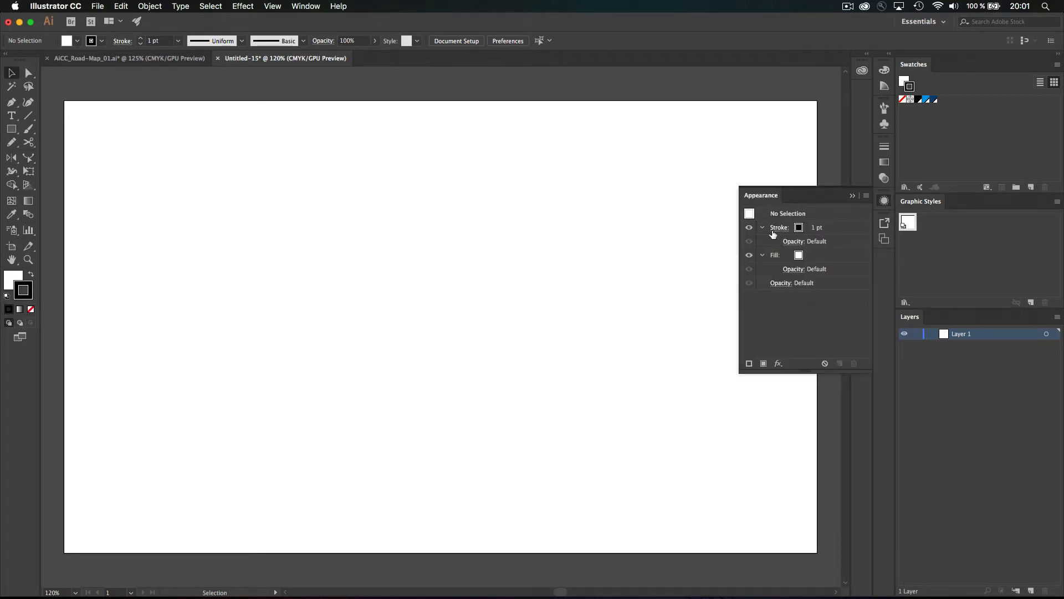
left_click(798, 256)
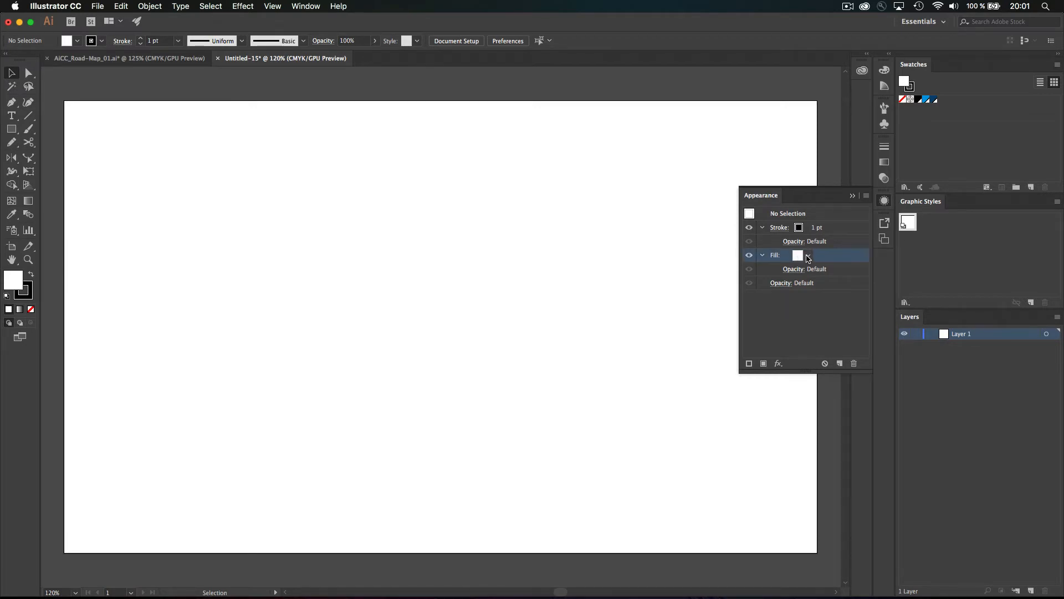
left_click(806, 257)
left_click(690, 275)
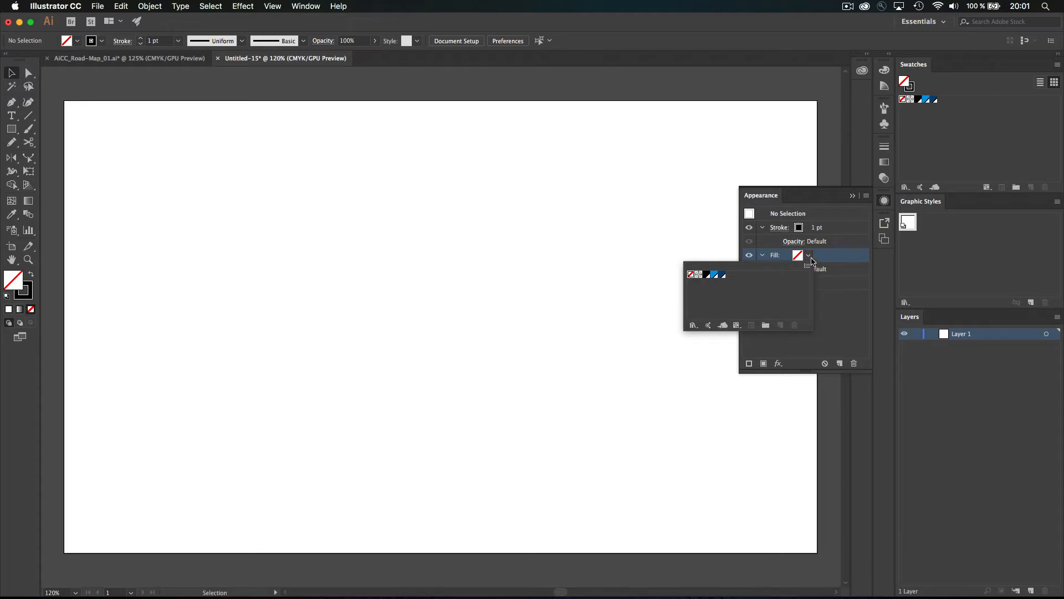
left_click(843, 262)
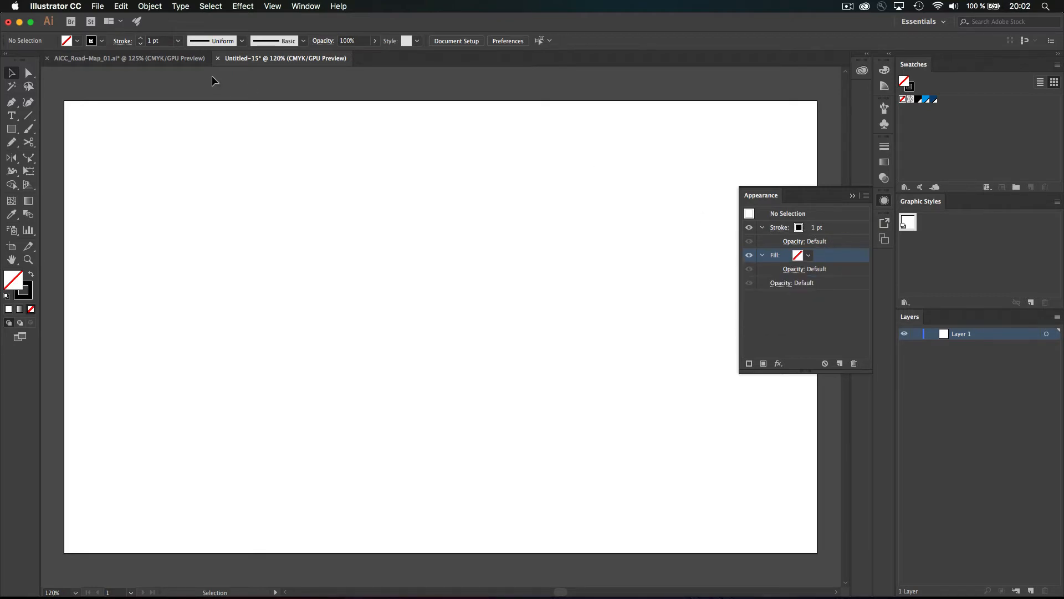
left_click(808, 231)
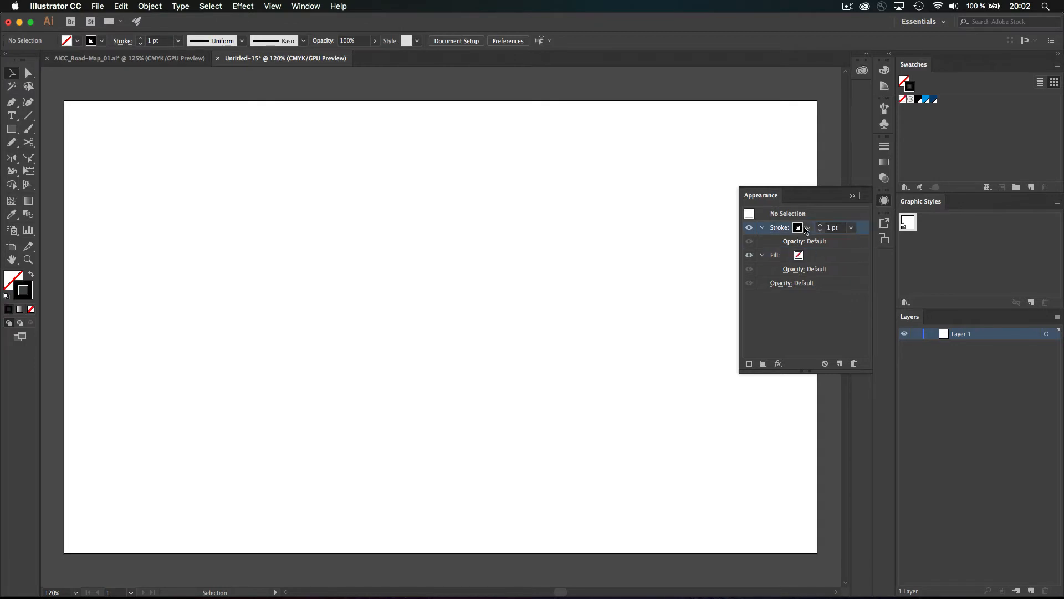
left_click(809, 231)
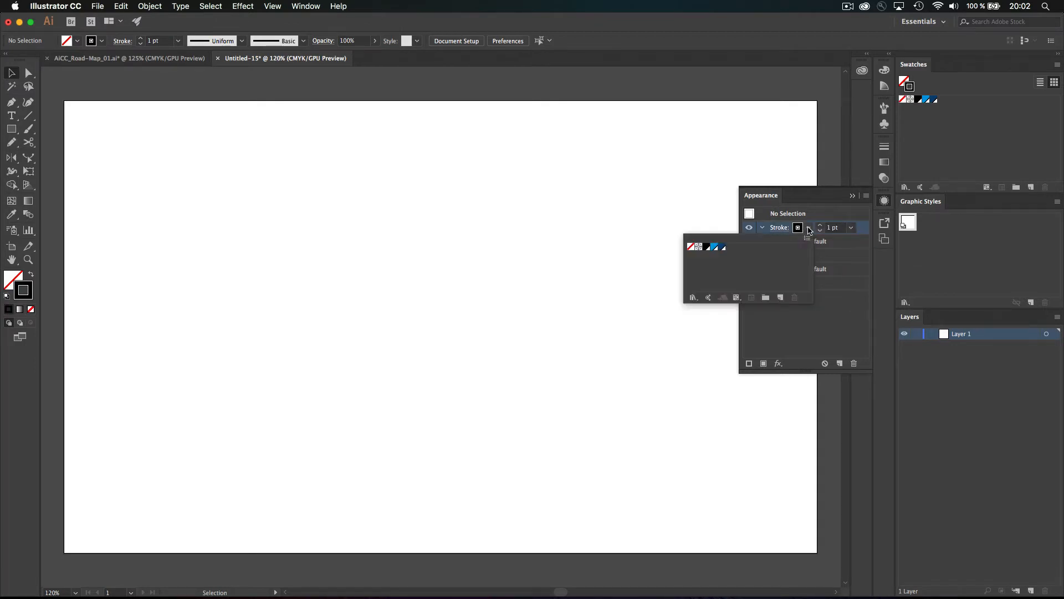
left_click(691, 246)
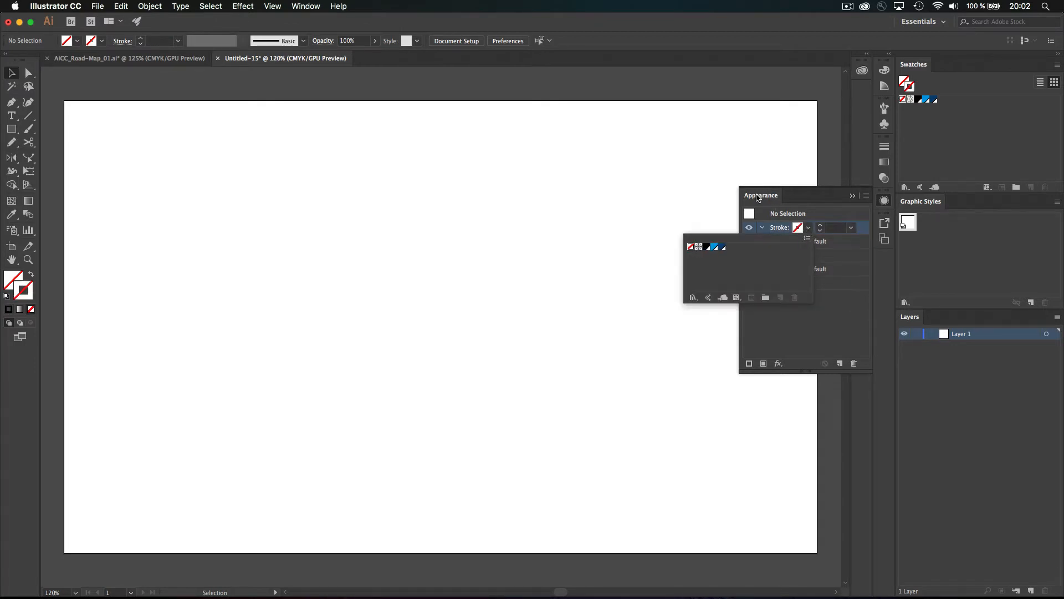
left_click(758, 196)
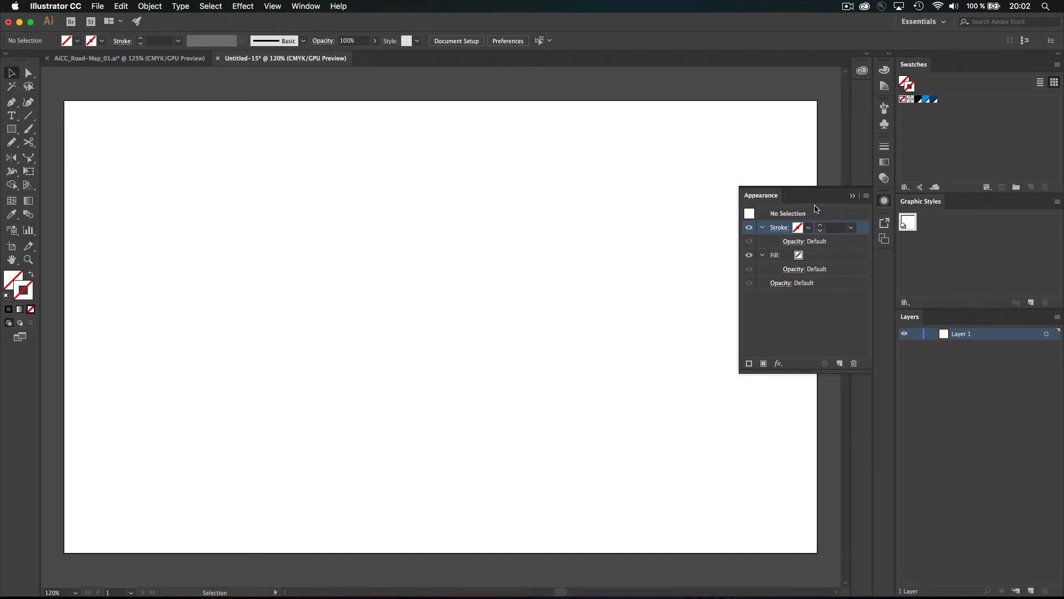
Option-drag the empty appearance onto the Default Graphic Style to redefine it
left_click(749, 216)
left_click_drag(751, 213, 910, 223)
key("alt")
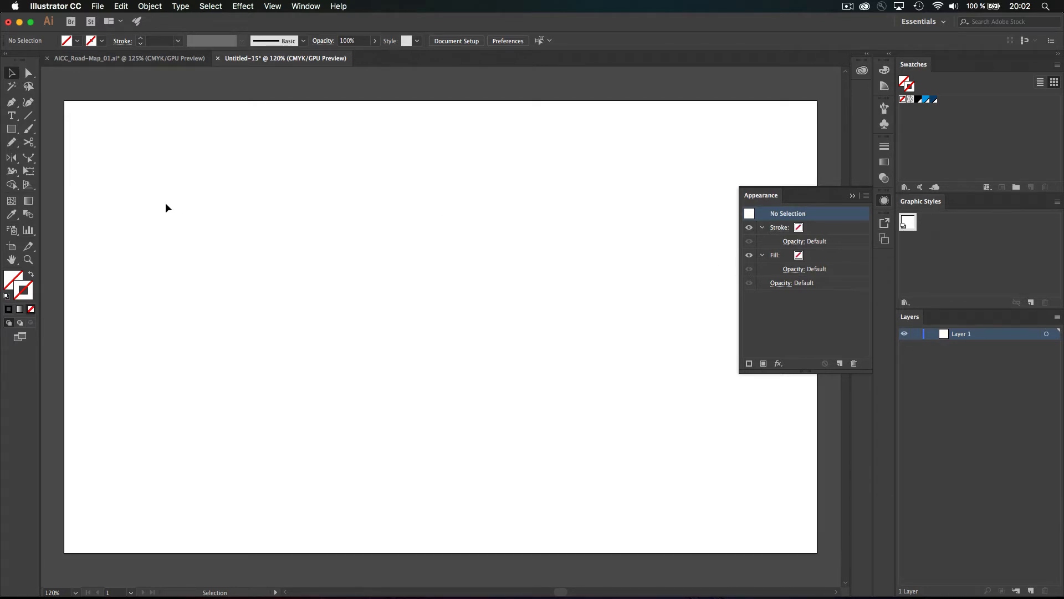
Draw a roughly 139.9 × 101.4 mm test rectangle and press D to confirm it has no fill or stroke
left_click(16, 126)
left_click_drag(244, 209, 508, 401)
left_click(919, 99)
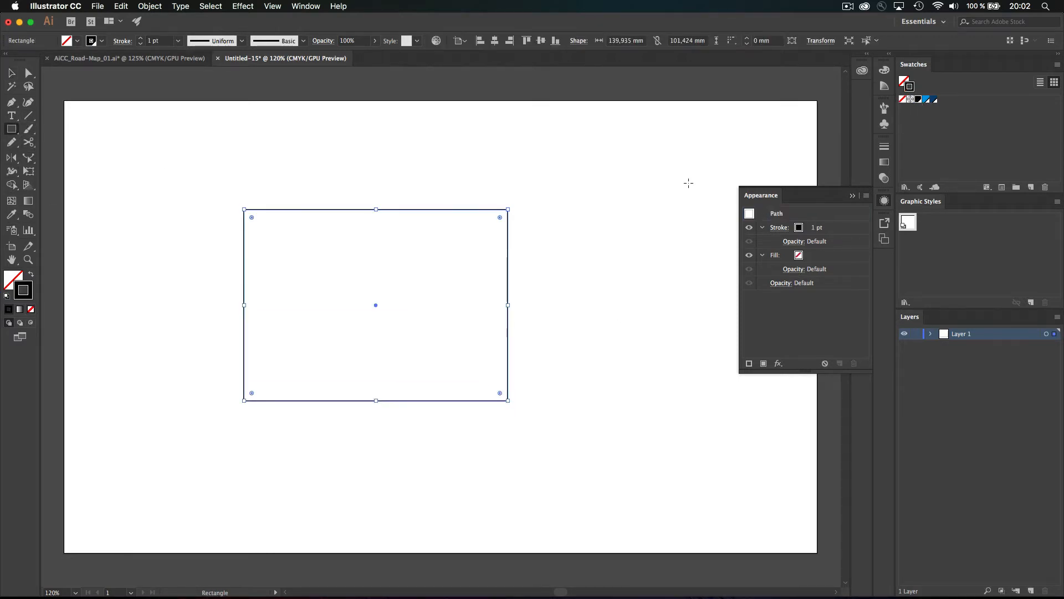
key("d")
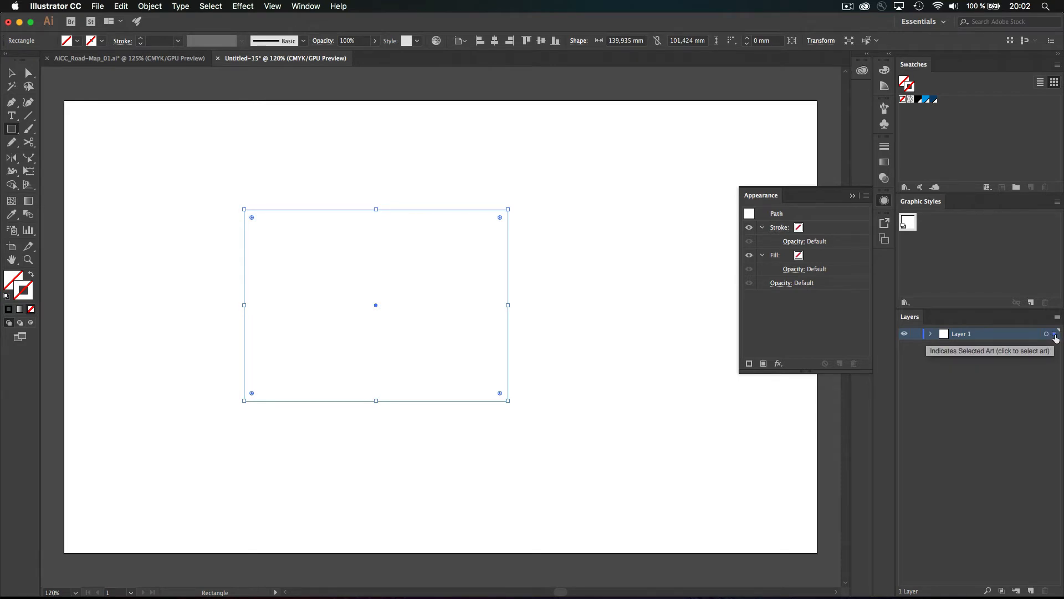
Delete the test rectangle, rename Layer 1 to MAP, and switch to AICC_Road-Map_01.ai
key("BackSpace")
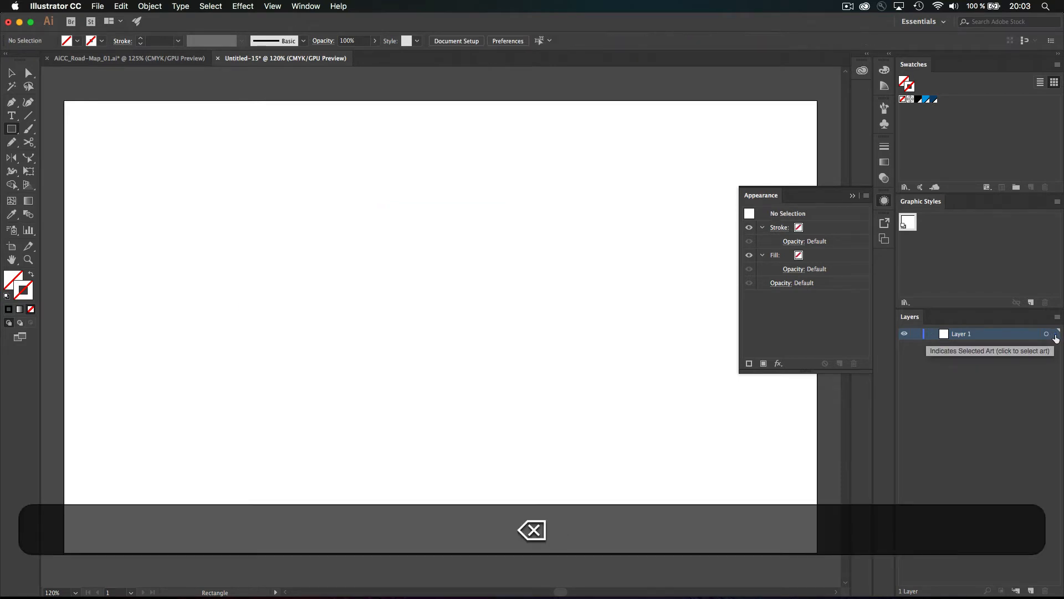
double_click(959, 334)
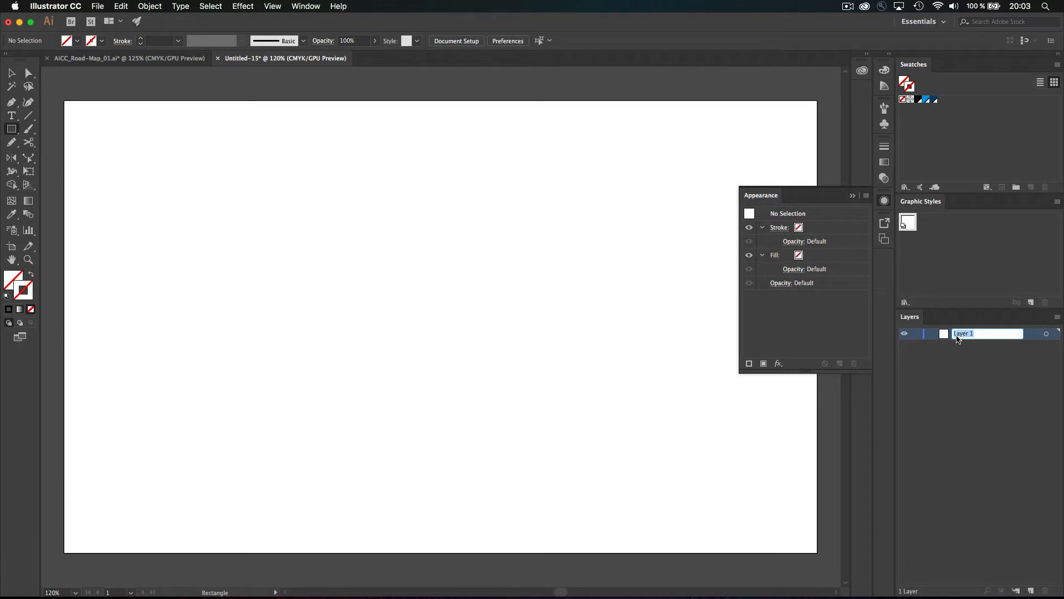
type("MAP")
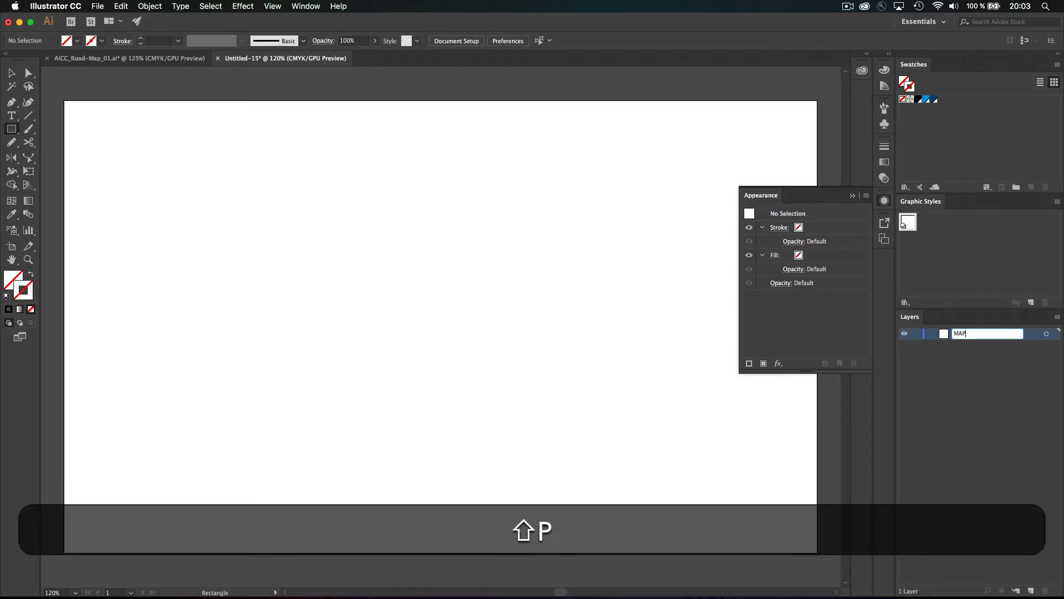
key("shift+Return")
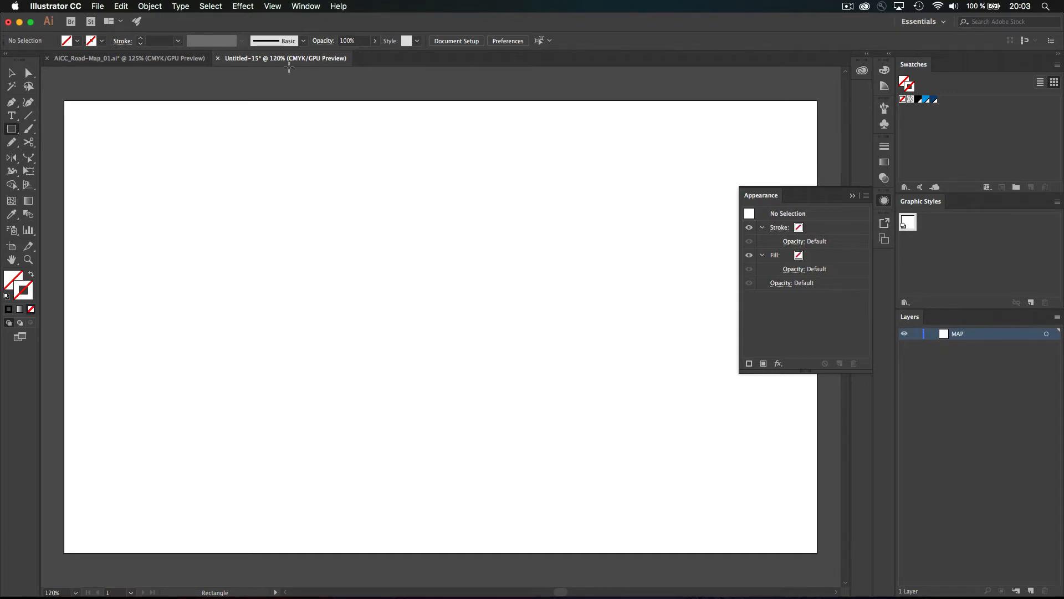
left_click(166, 58)
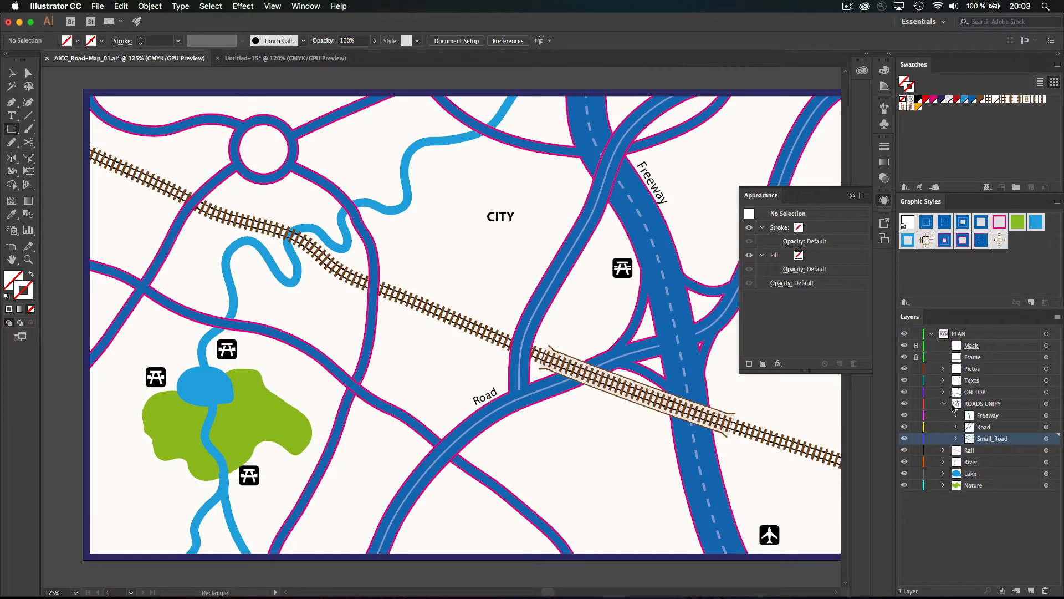
Expand and collapse the ROADS UNIFY and ON TOP layers, then return to Untitled-15
left_click(945, 405)
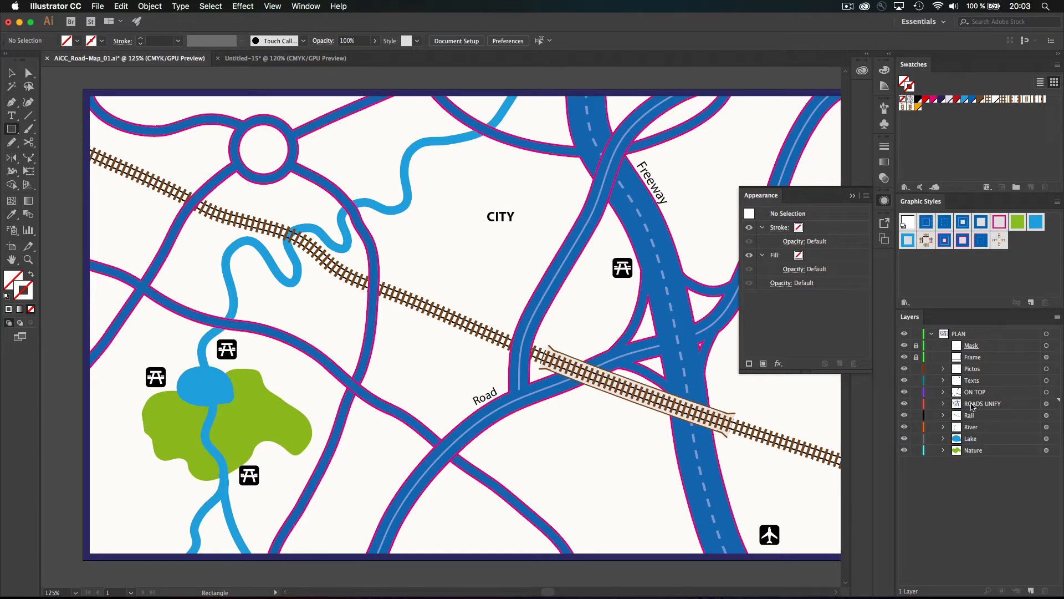
left_click(945, 404)
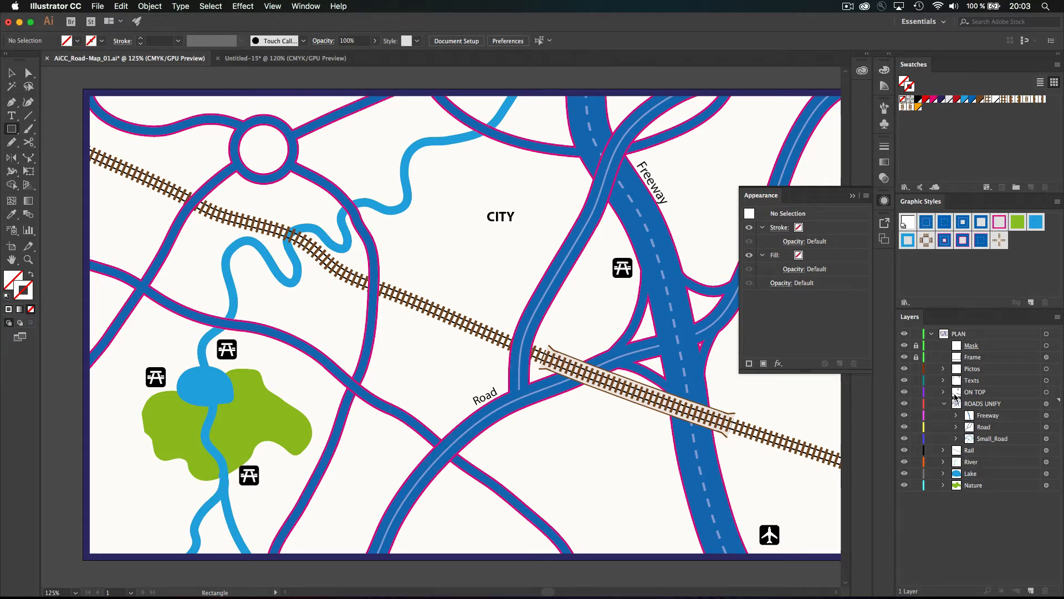
left_click(945, 392)
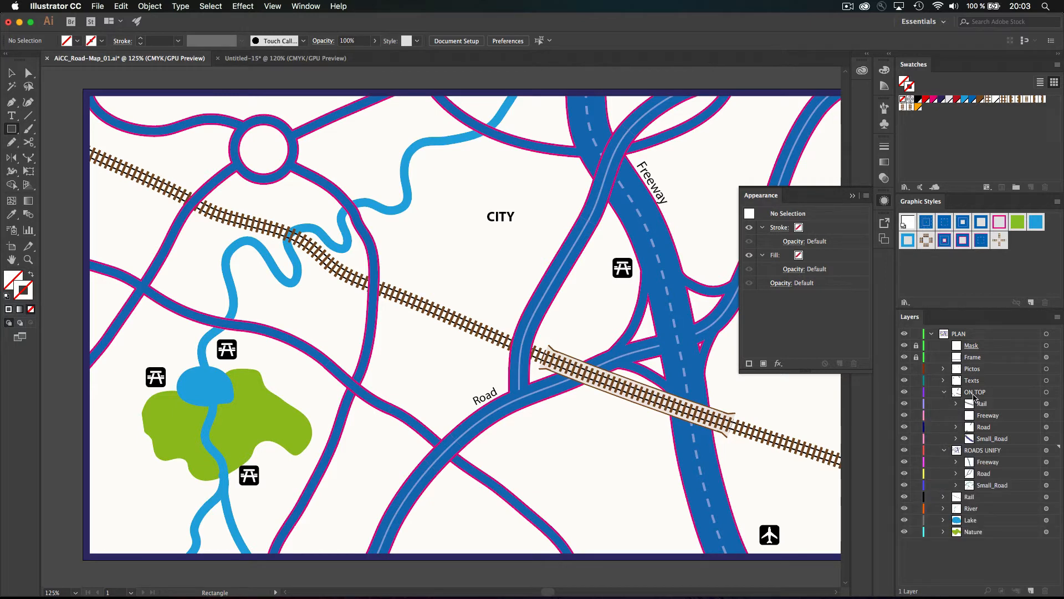
left_click(945, 392)
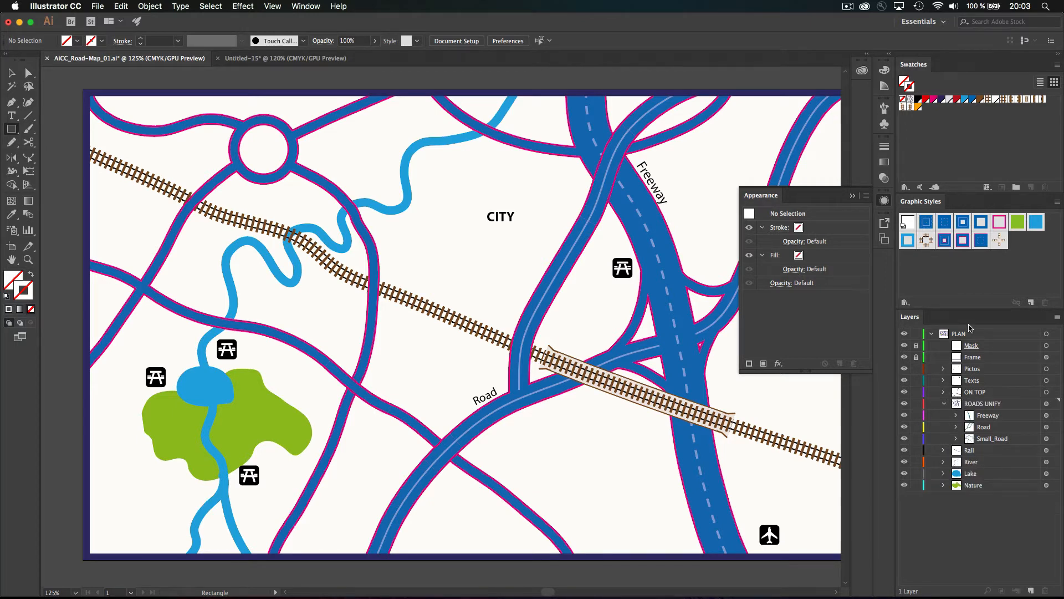
left_click(321, 59)
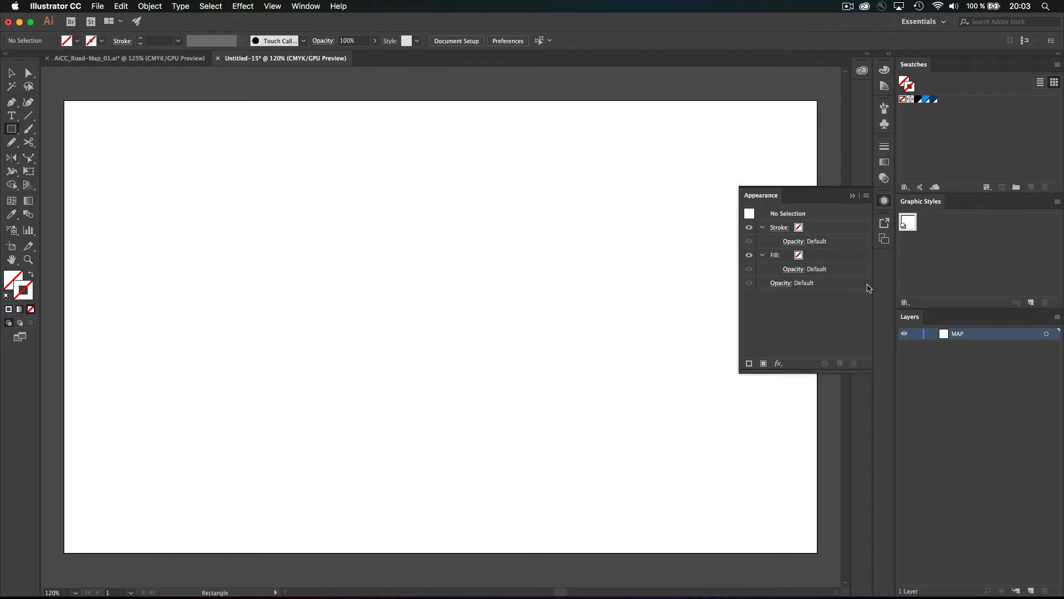
Close the Appearance panel, set a black stroke and pencil two trial freehand lines
left_click(884, 200)
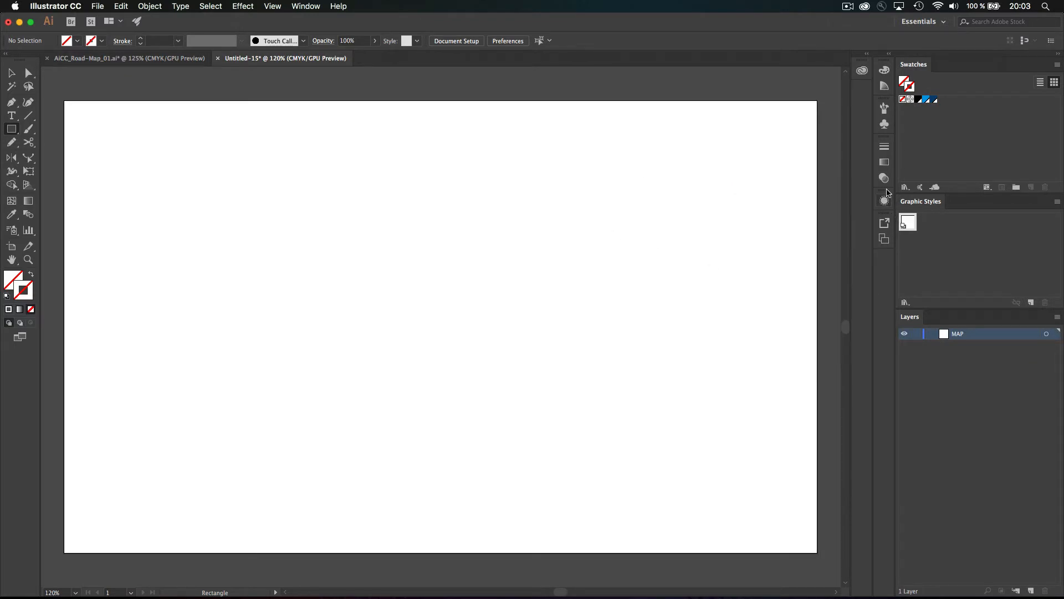
left_click(919, 99)
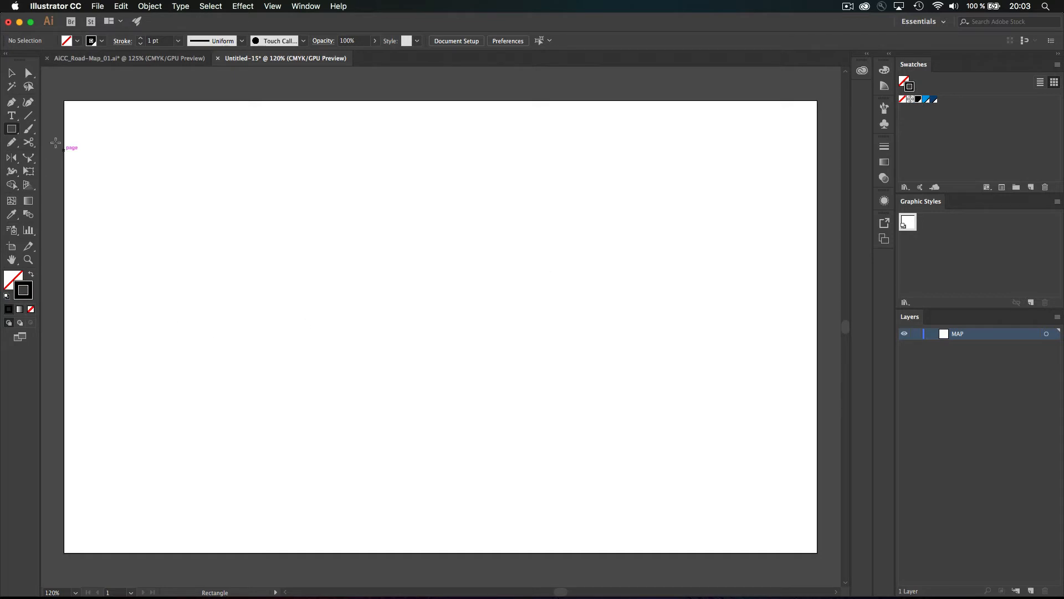
left_click(11, 142)
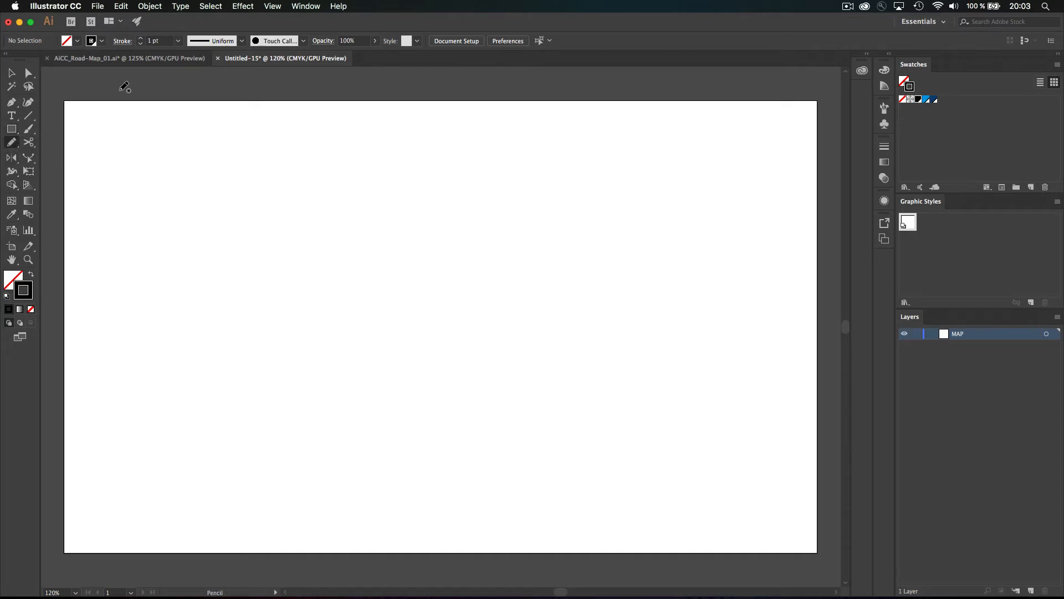
mouse_move(118, 87)
left_mouse_down()
mouse_move(213, 255)
mouse_move(301, 474)
mouse_move(374, 576)
left_mouse_up()
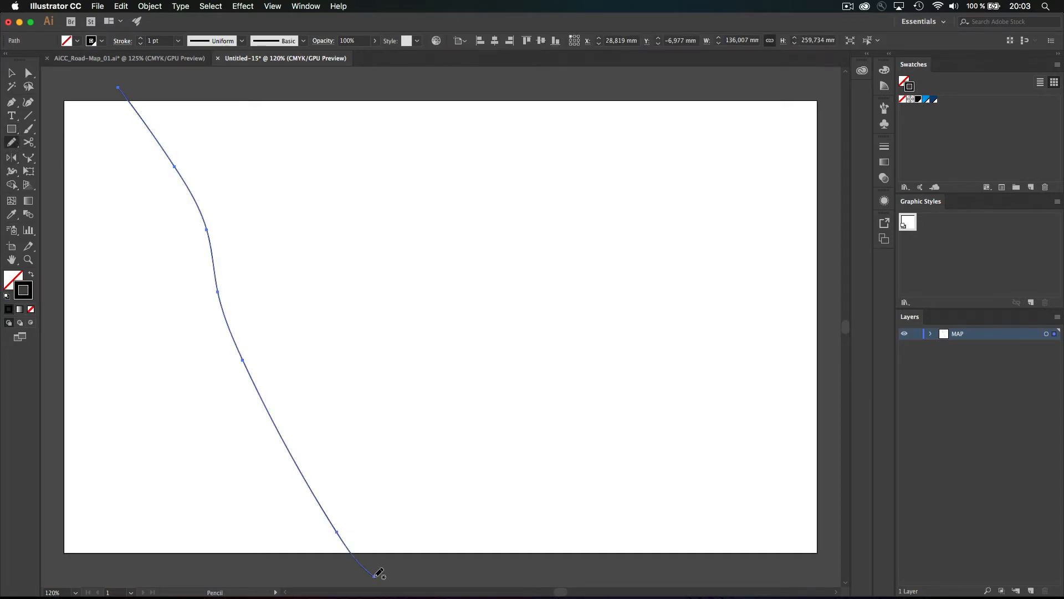
mouse_move(474, 79)
left_mouse_down()
mouse_move(632, 192)
mouse_move(706, 218)
mouse_move(840, 297)
left_mouse_up()
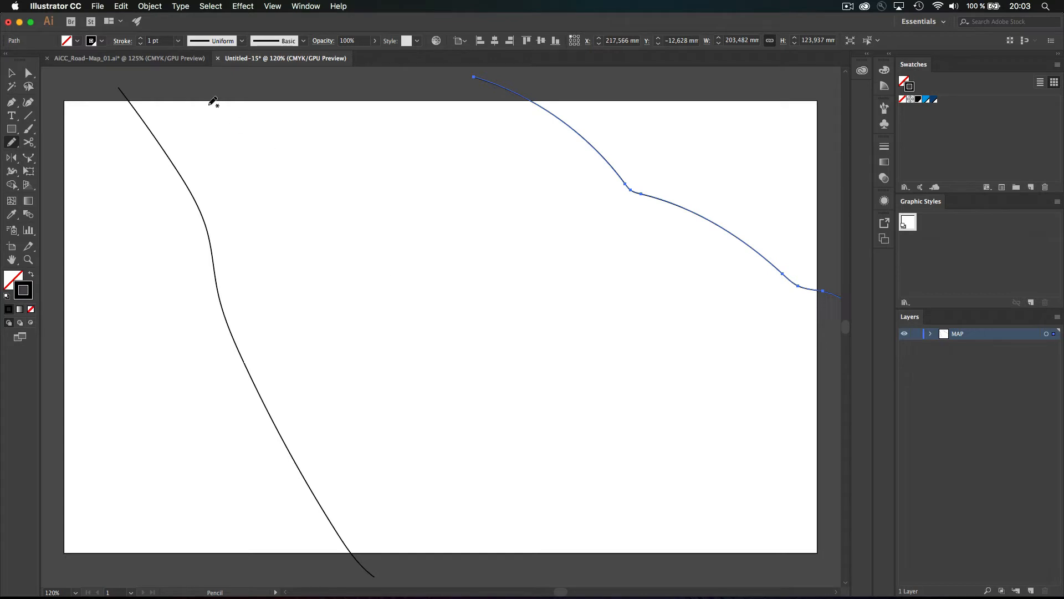
Compare with the road map's Road and Small_Road sublayers, then delete both trial paths
left_click(169, 65)
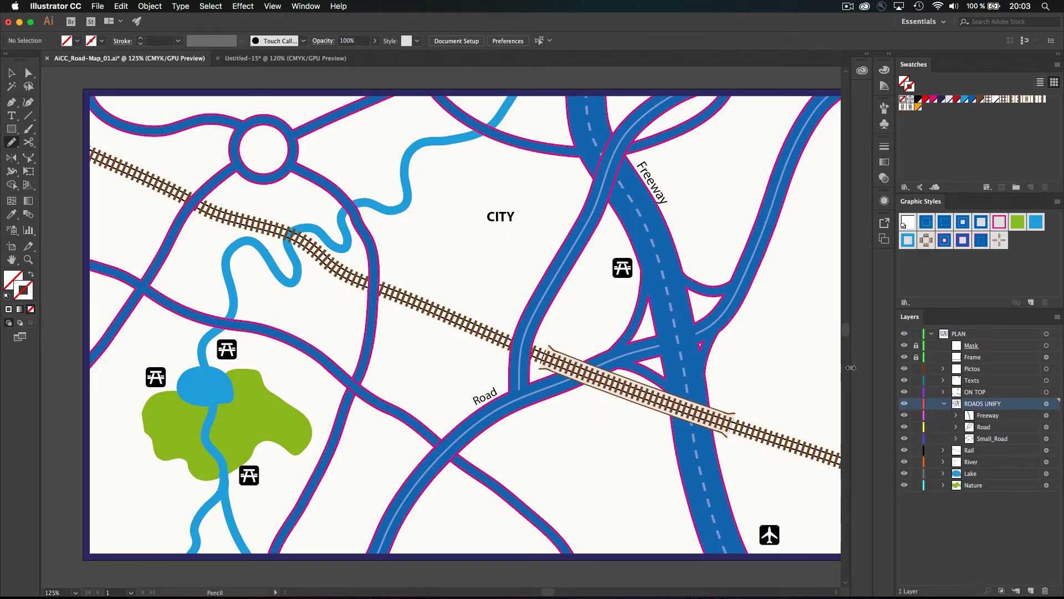
left_click(986, 427)
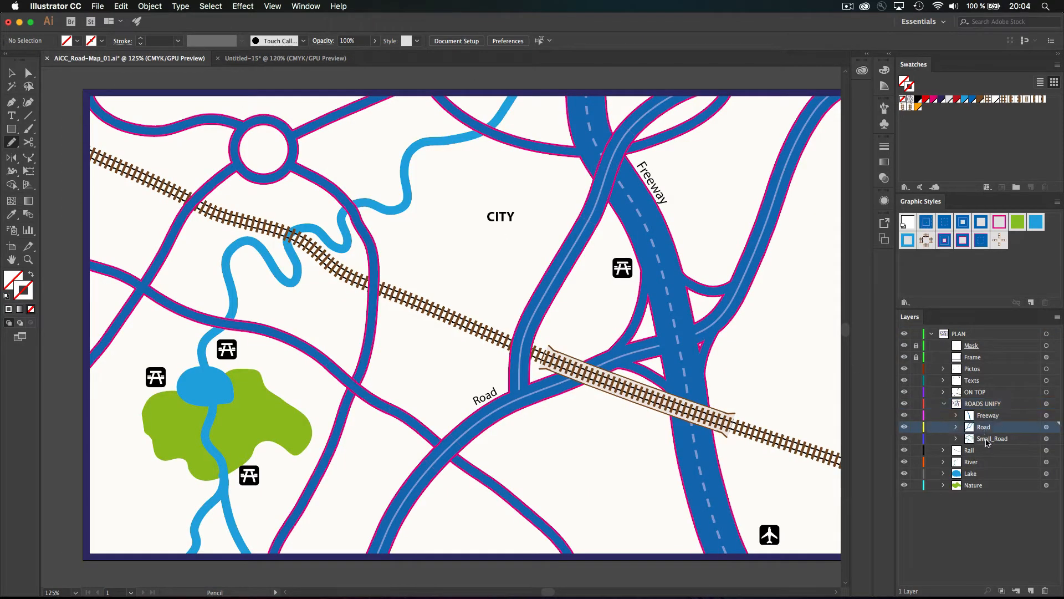
left_click(989, 439)
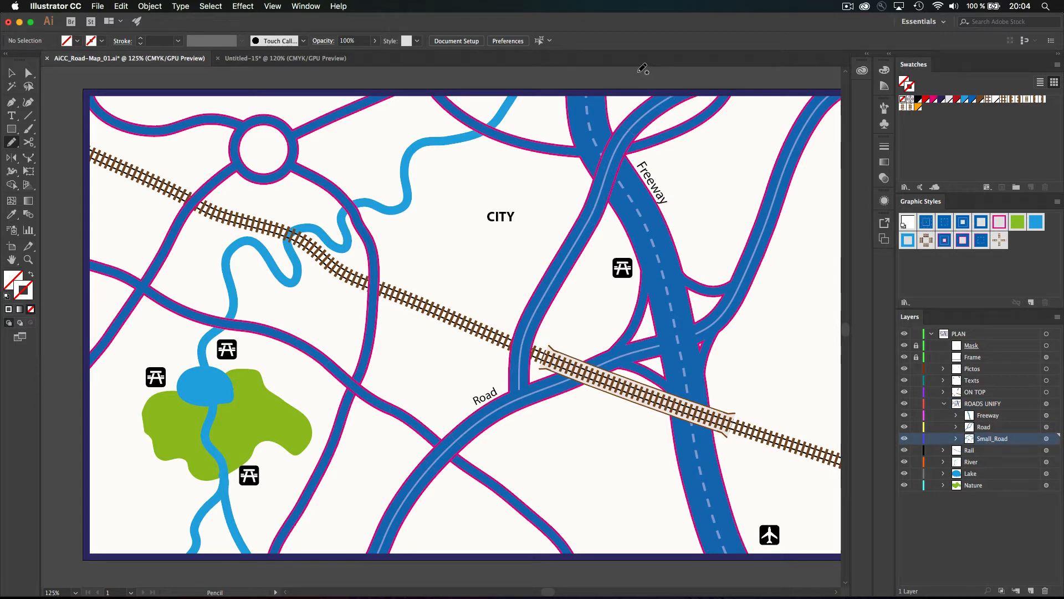
mouse_move(637, 71)
left_mouse_down()
mouse_move(684, 122)
mouse_move(871, 239)
left_mouse_up()
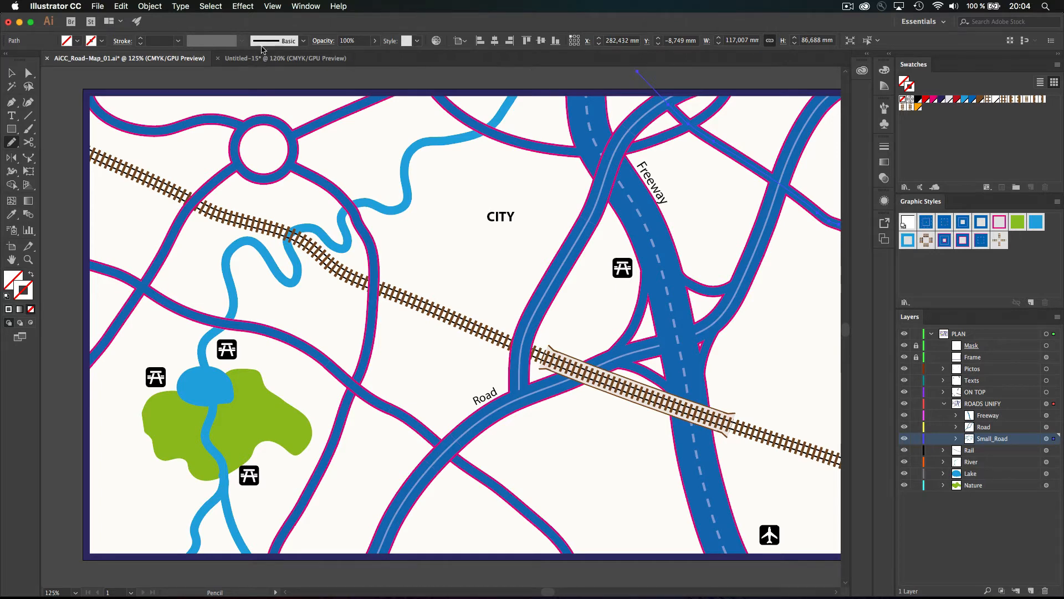
left_click(285, 58)
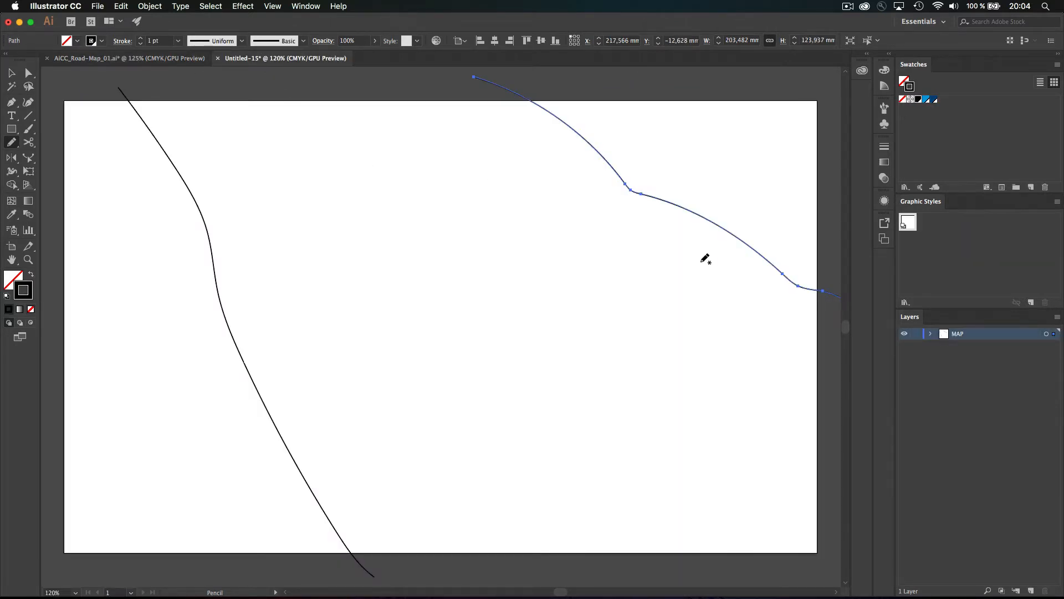
key("super+a")
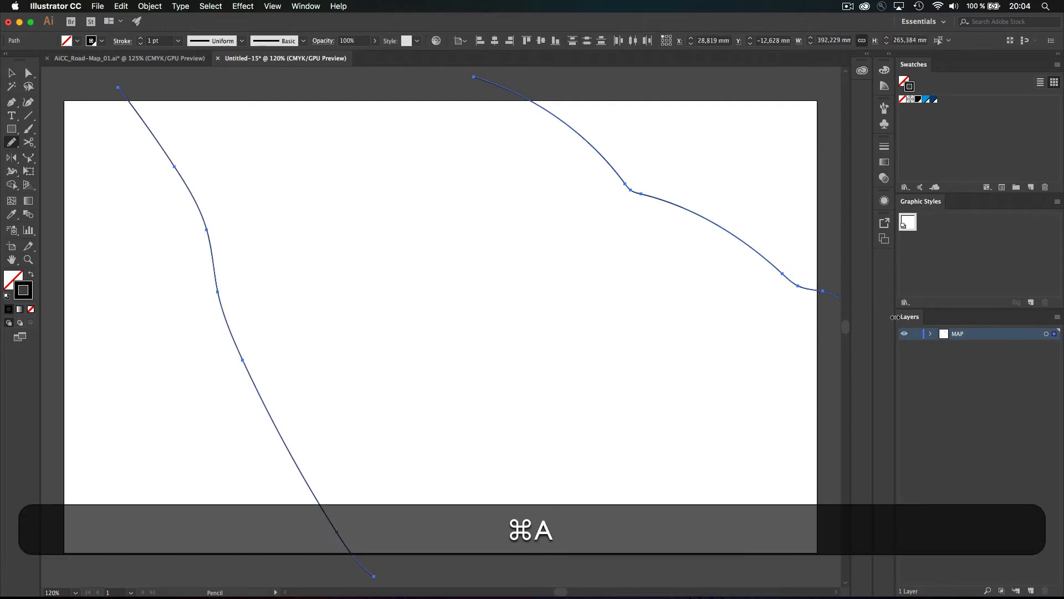
key("super+BackSpace")
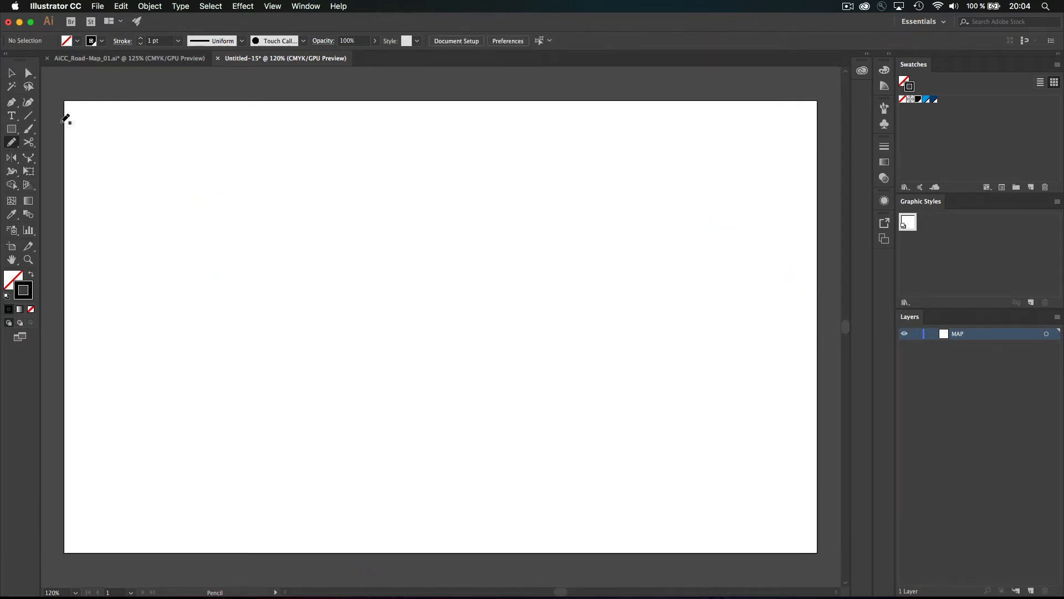
With the Rectangle tool active, enable Align Art to Pixel Grid after checking View and New Document settings
left_click(13, 130)
left_click(283, 5)
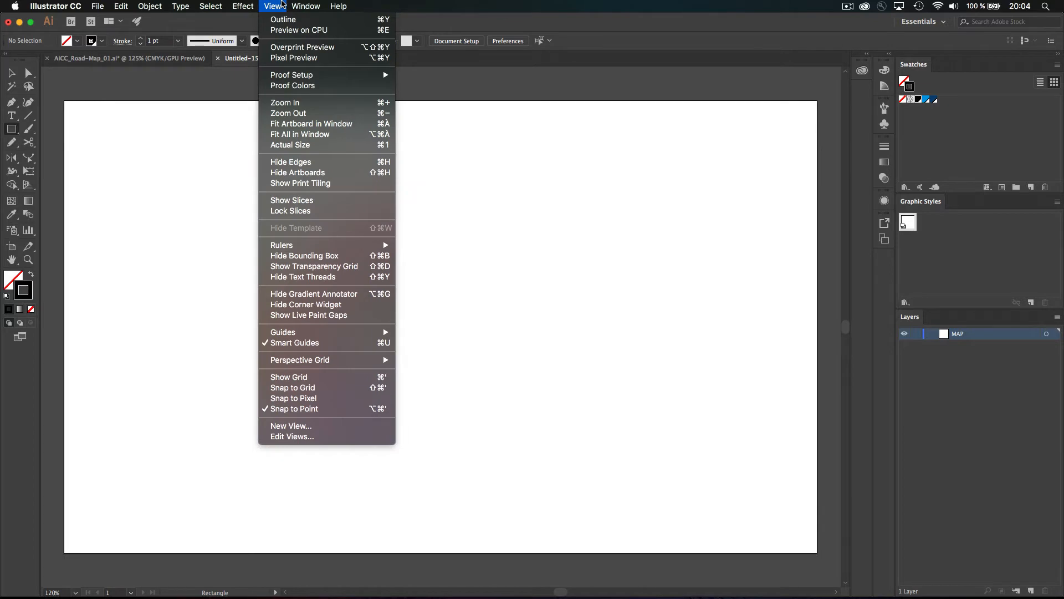
left_click(482, 242)
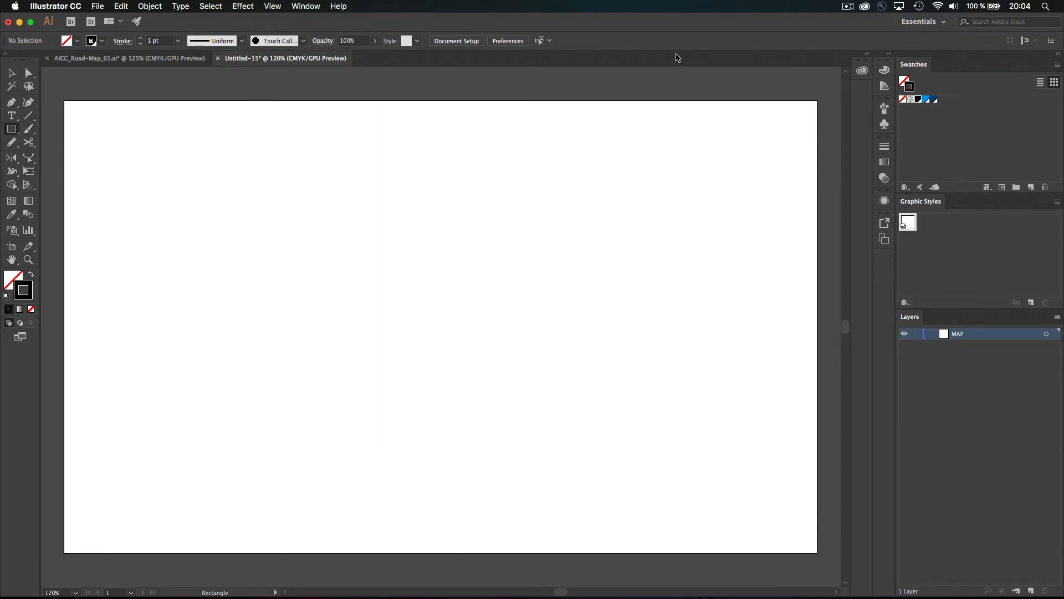
key("super+n")
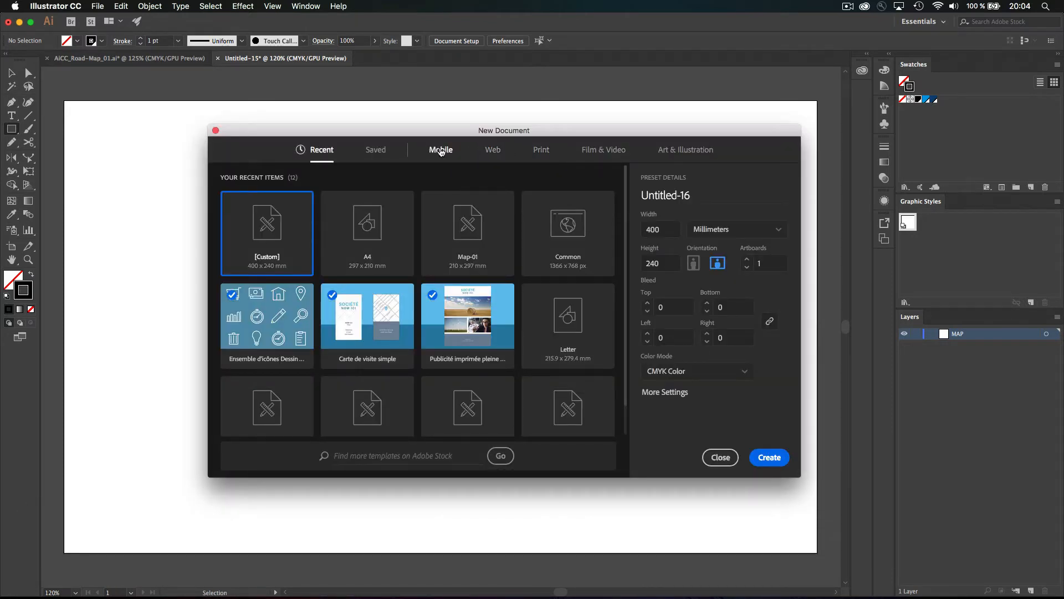
left_click(720, 457)
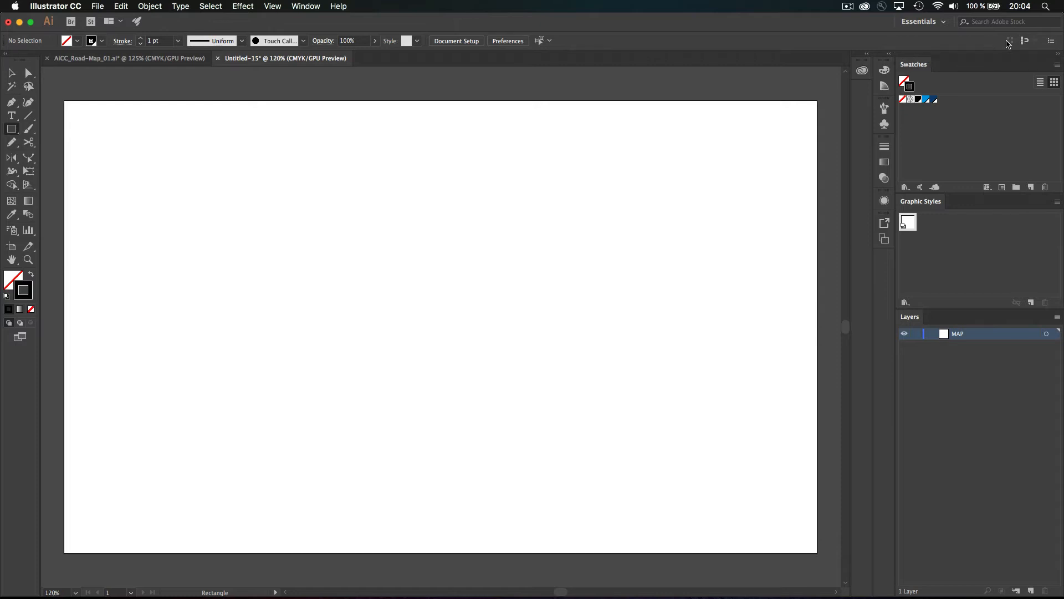
left_click(1024, 44)
Draw a rectangle over the artboard and set its shape size to 400 × 240 mm
mouse_move(64, 99)
left_mouse_down()
mouse_move(205, 203)
mouse_move(462, 356)
mouse_move(779, 501)
mouse_move(818, 553)
left_mouse_up()
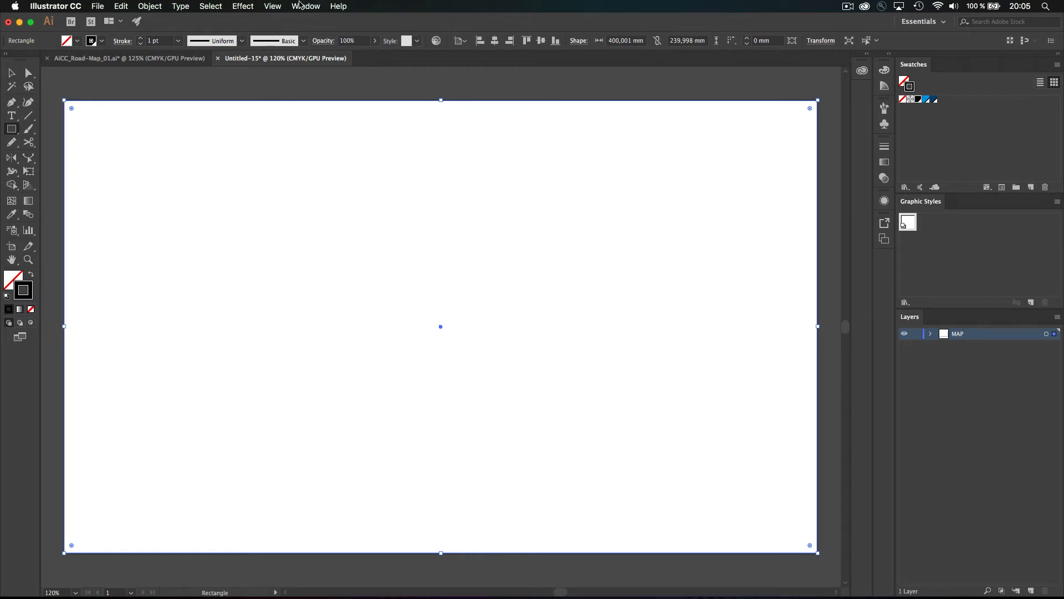
left_click(578, 42)
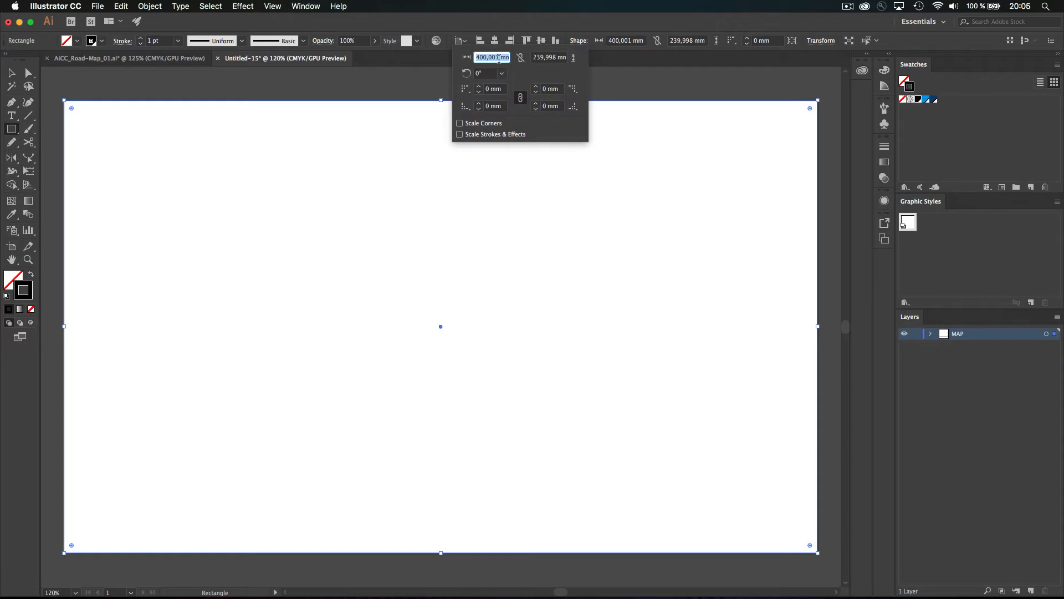
type("400")
key("Tab")
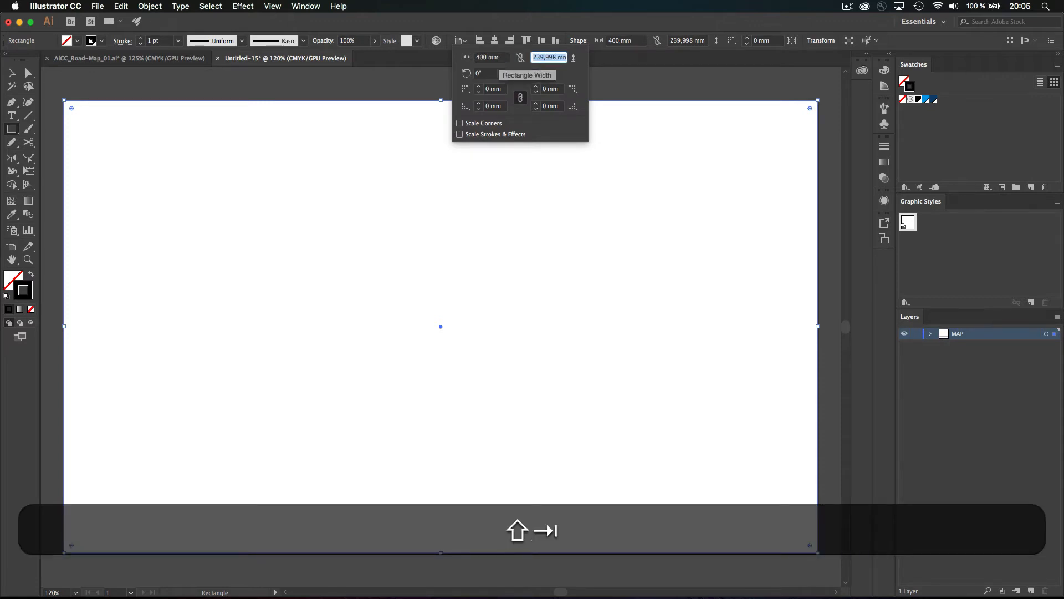
type("240")
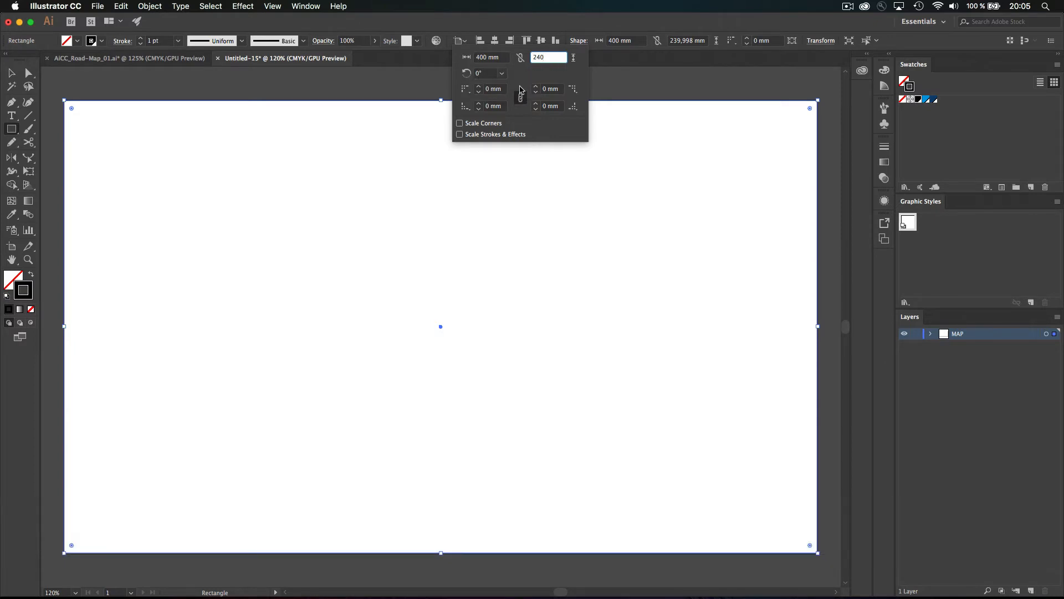
key("Return")
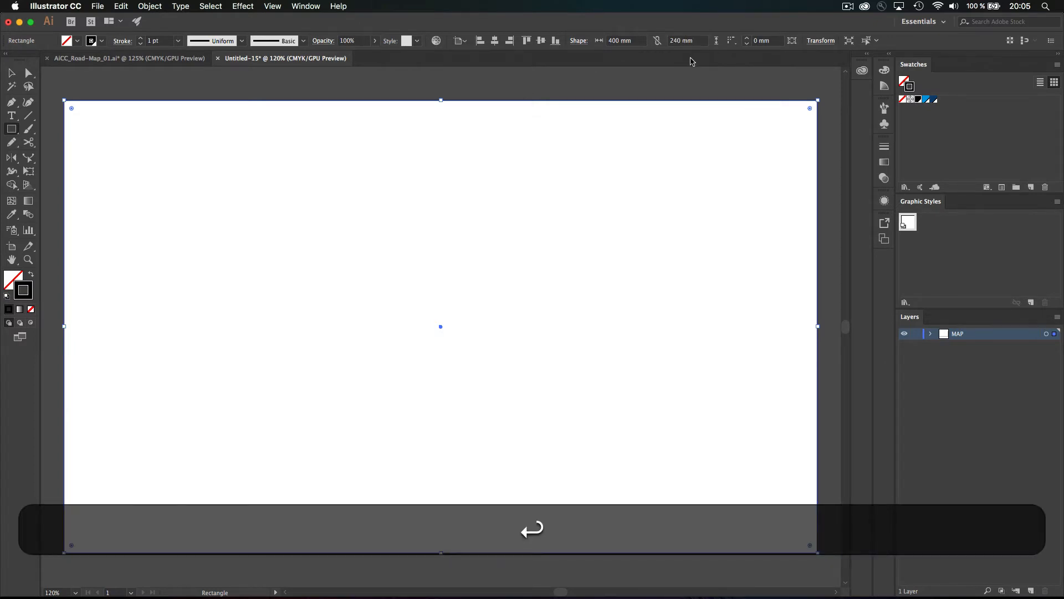
Position the rectangle at X 0, Y 0 with unlinked 400 × 240 mm size, then copy it
left_click(820, 41)
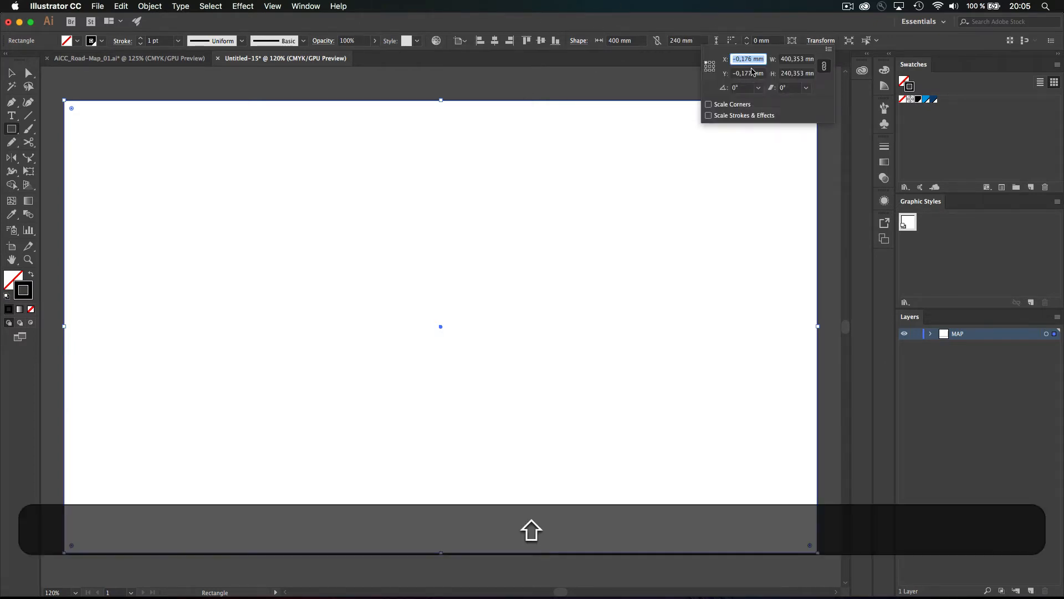
type("0")
key("shift+Tab")
type("0")
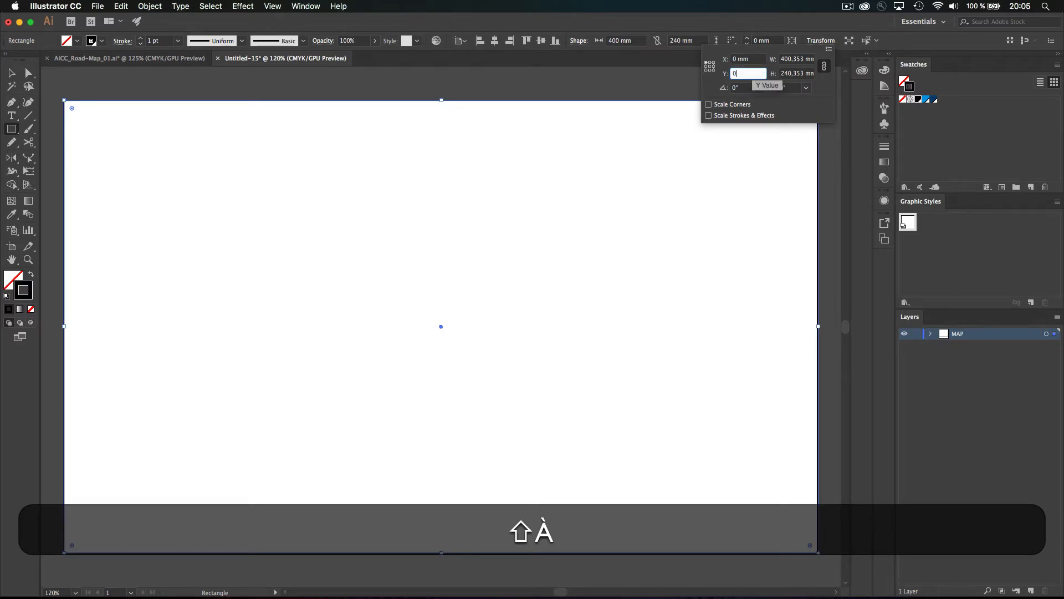
key("Tab")
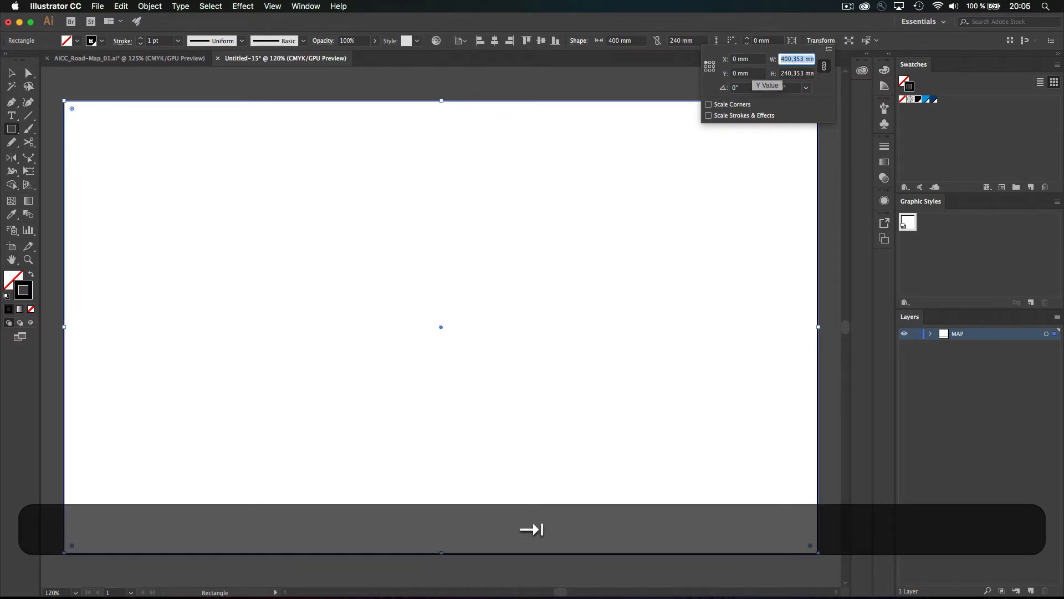
left_click(824, 66)
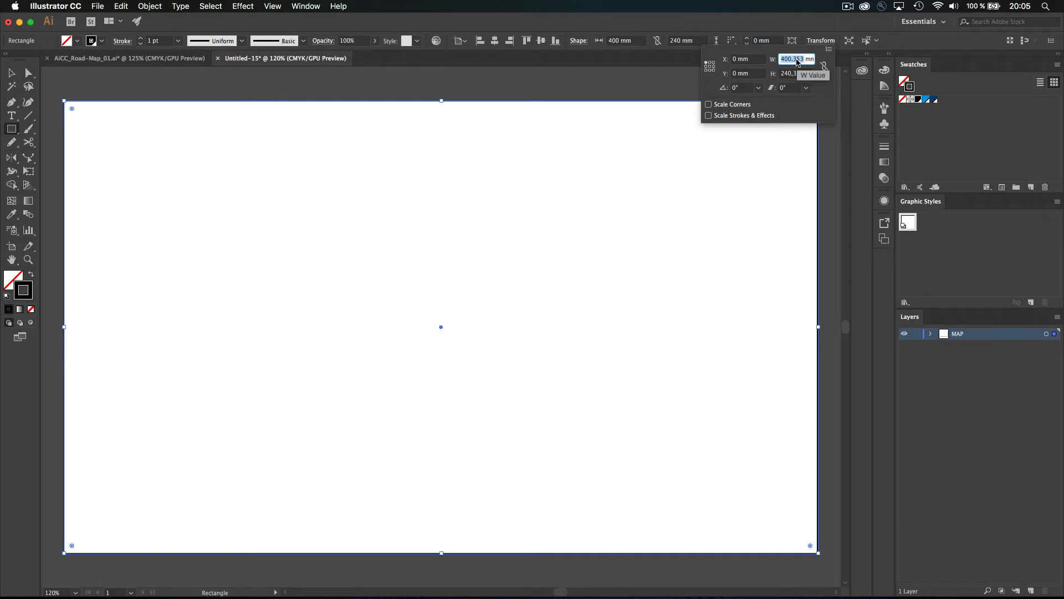
type("400")
key("shift+Tab")
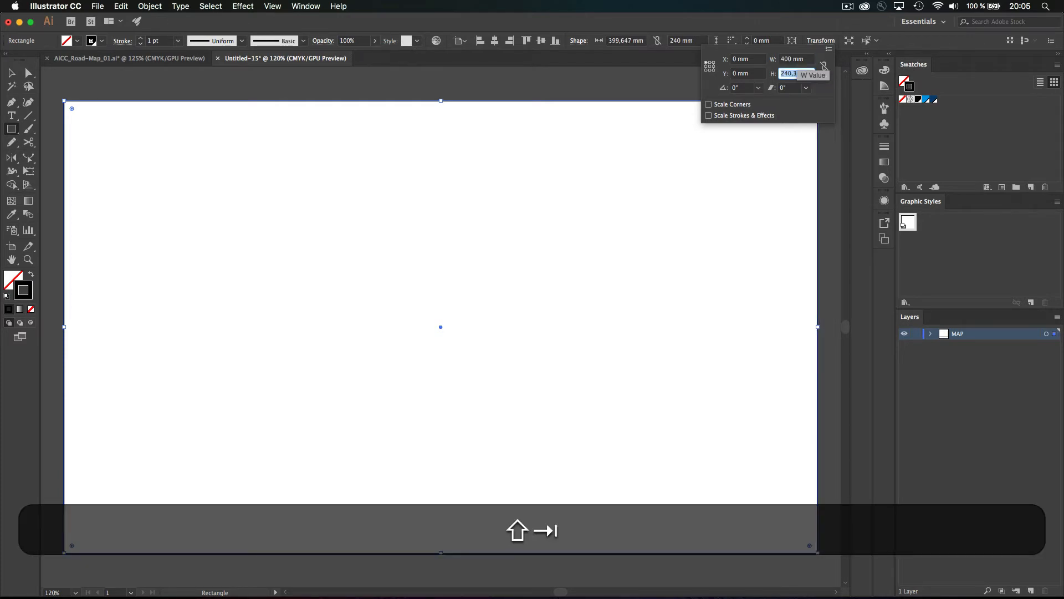
type("240")
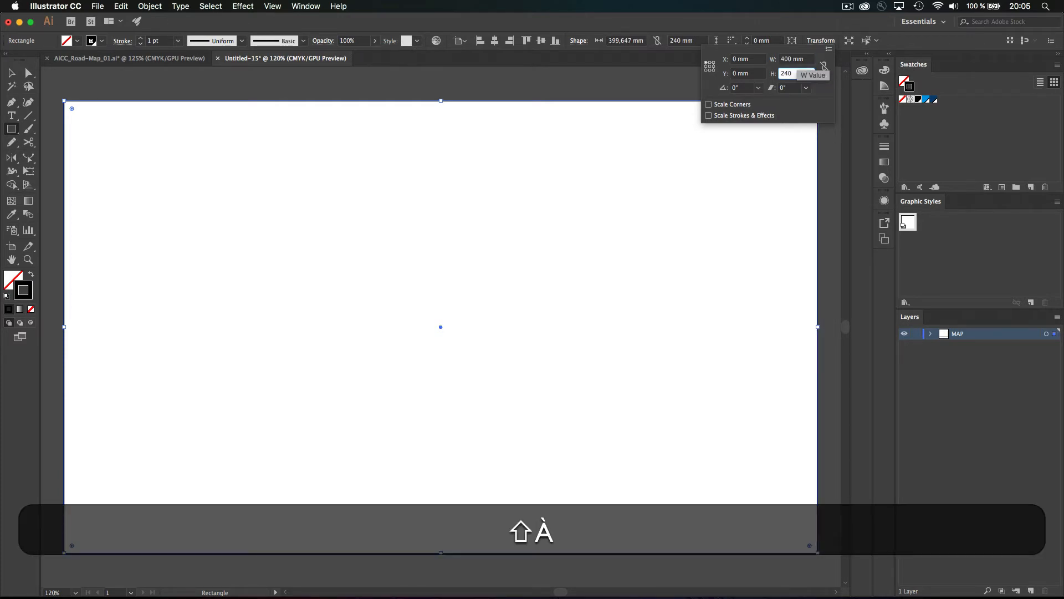
key("Return")
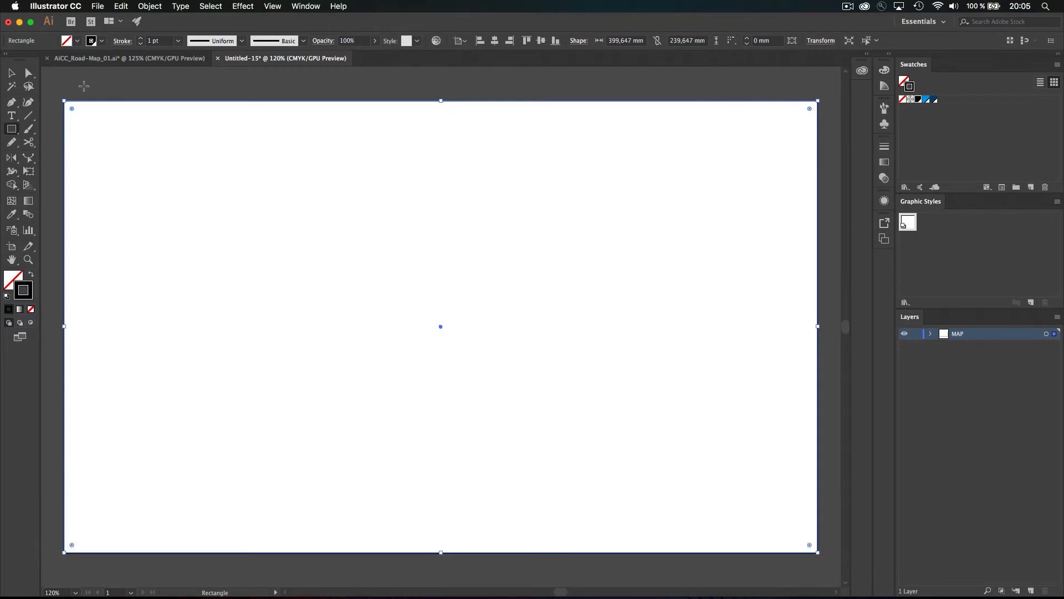
left_click(11, 72)
key("super+c")
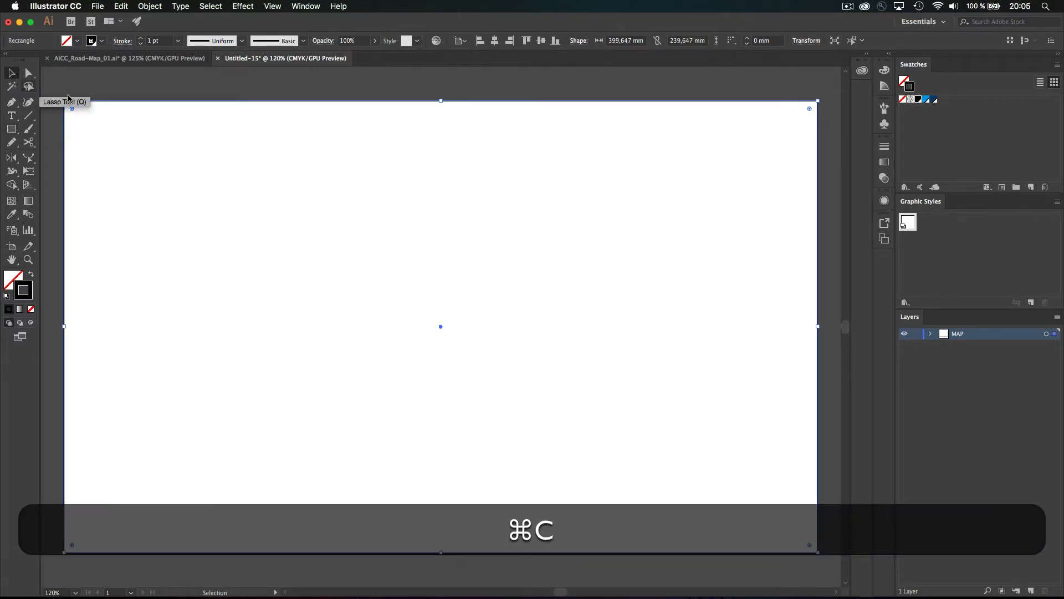
Make the rectangle the clipping mask of the MAP layer
left_click(930, 334)
left_click(1056, 318)
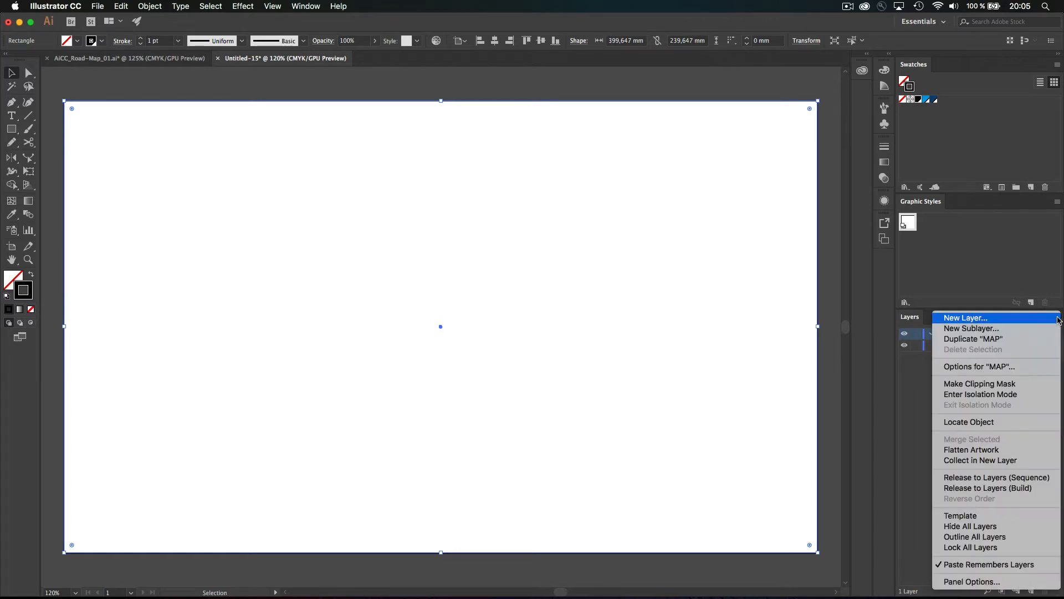
left_click(1009, 384)
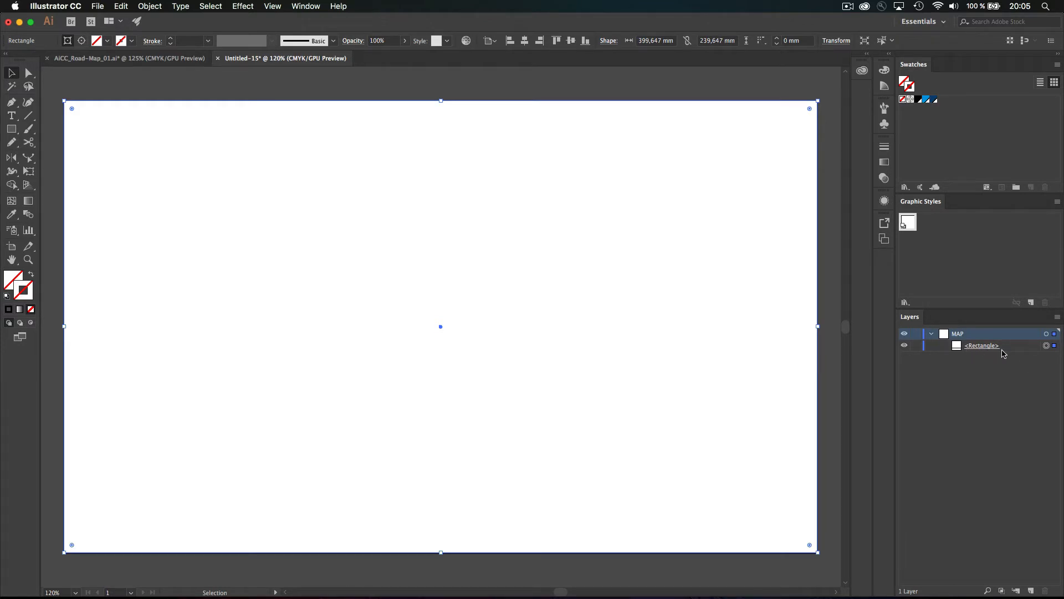
Rename the rectangle to 'Mask' and lock it
double_click(980, 347)
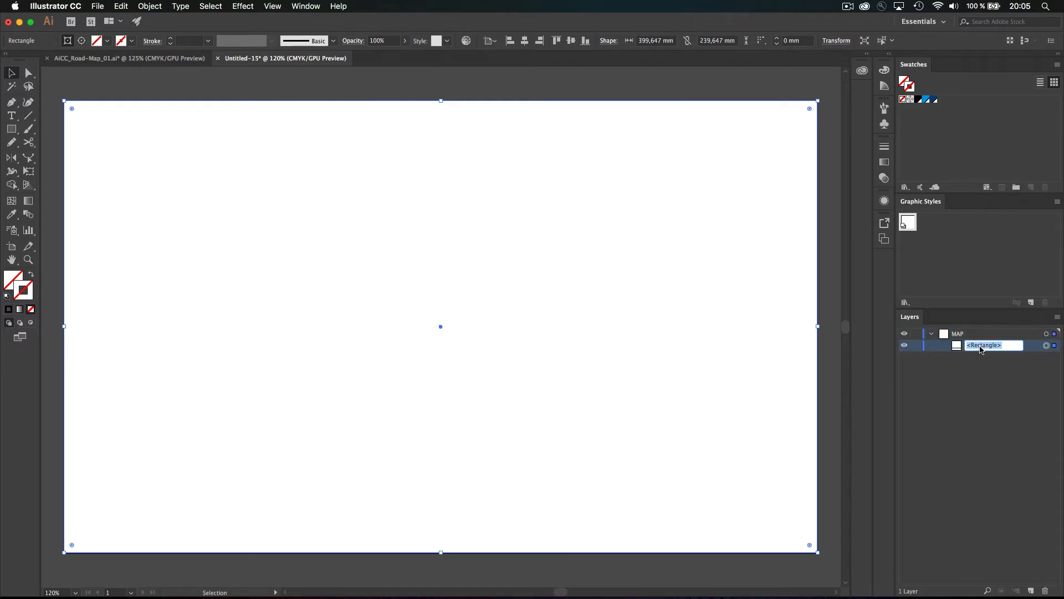
type("Ma")
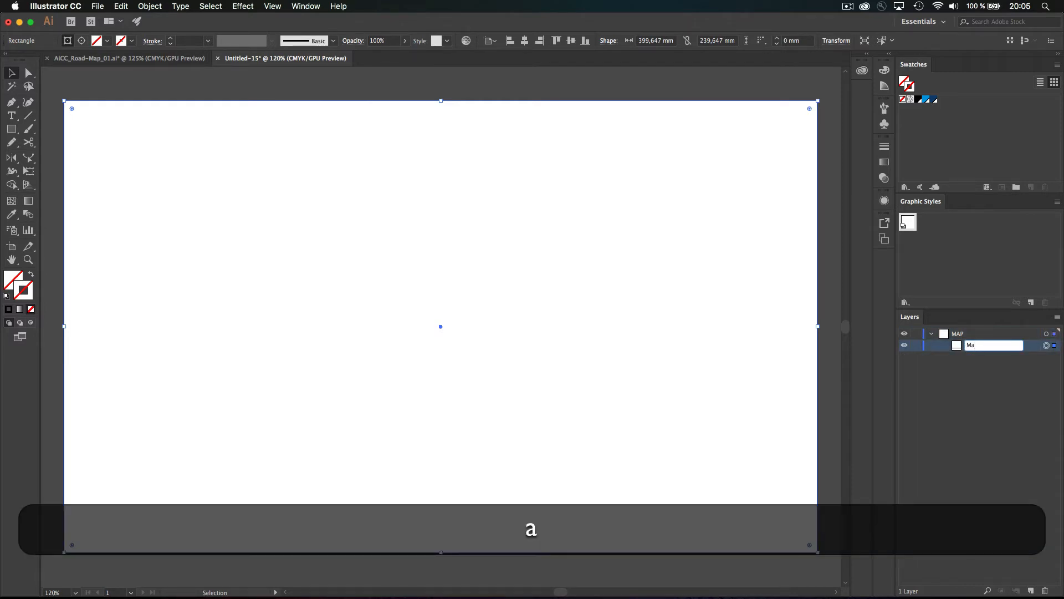
type("sk")
key("Return")
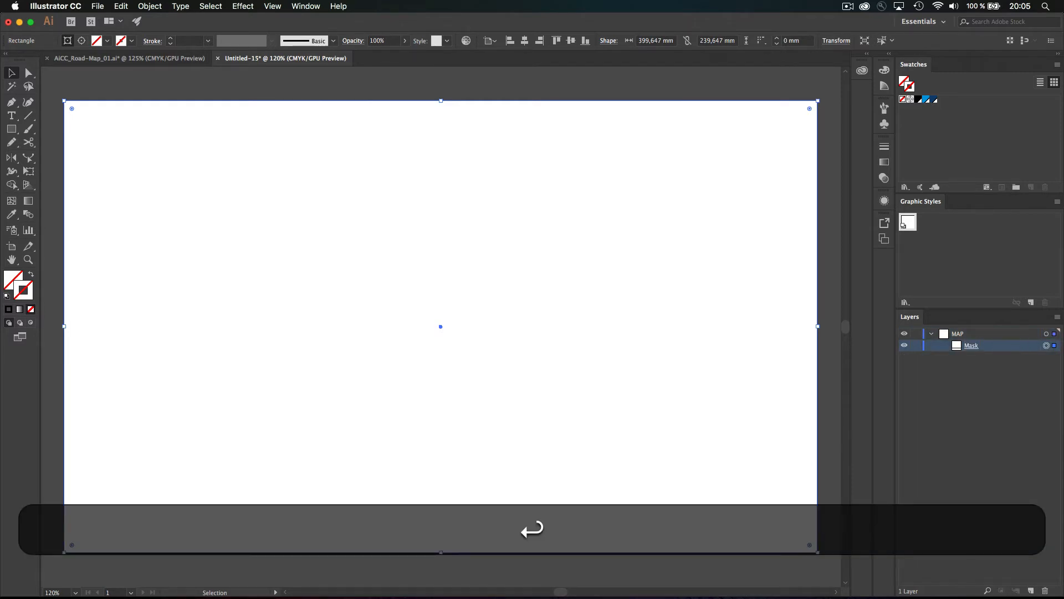
left_click(915, 345)
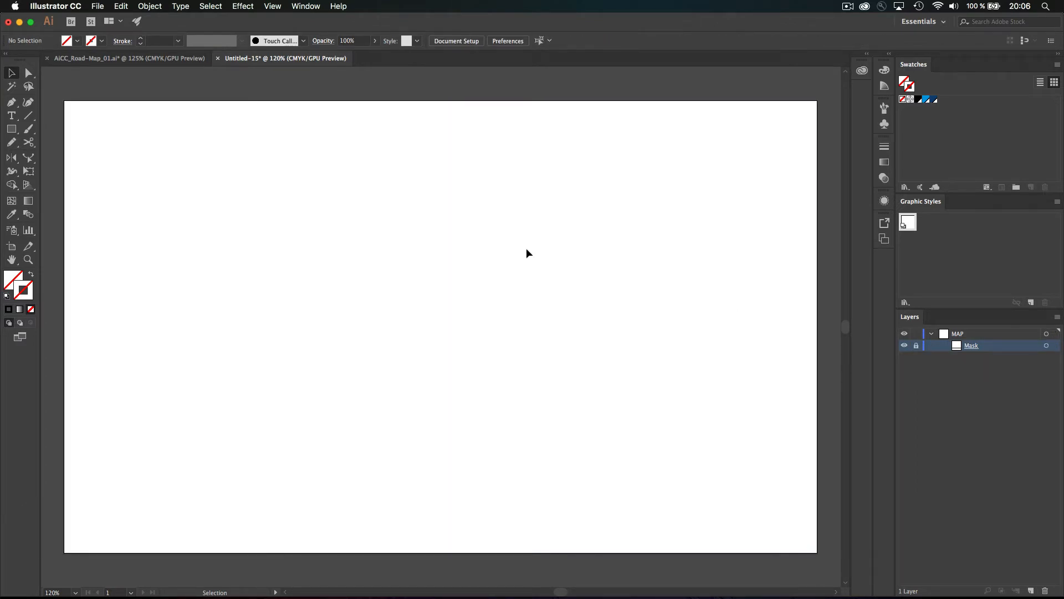
Set a black stroke and pencil a trial road line from lower left to top
left_click(919, 99)
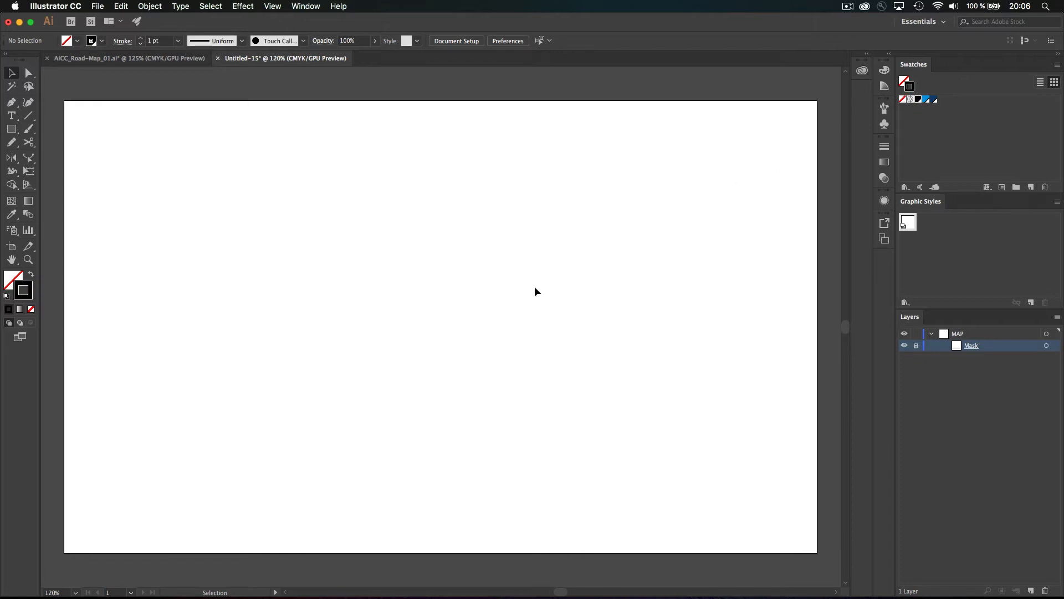
key("n")
mouse_move(58, 534)
left_mouse_down()
mouse_move(142, 386)
mouse_move(402, 67)
left_mouse_up()
scroll(366, 274, "down", 5)
scroll(366, 273, "left", 5)
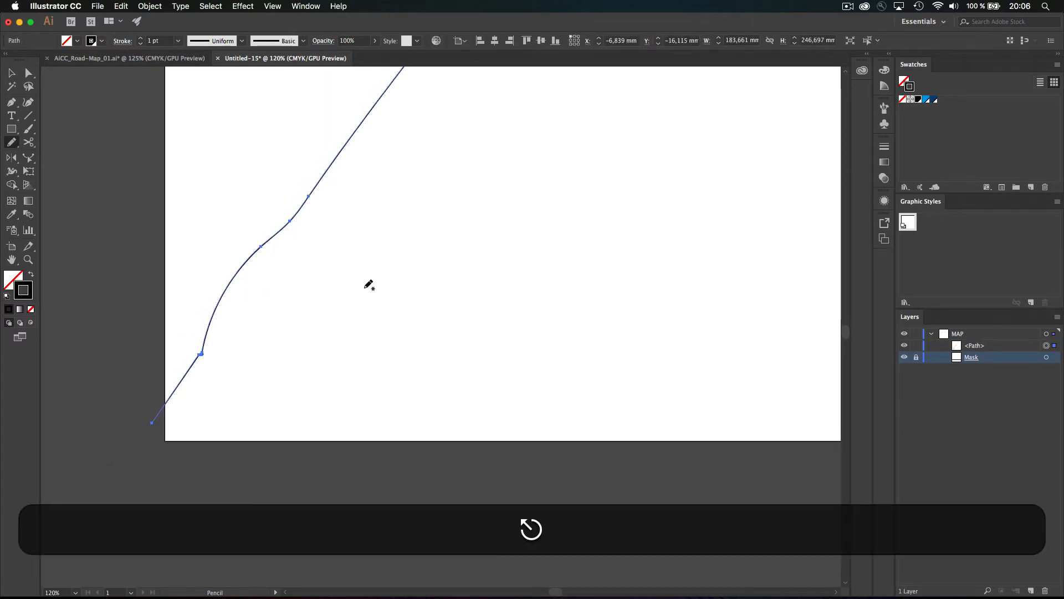
Delete the trial line's anchor points with Direct Selection and fit the artboard in the window
key("super+shift+a")
scroll(388, 254, "up", 5)
scroll(387, 254, "right", 3)
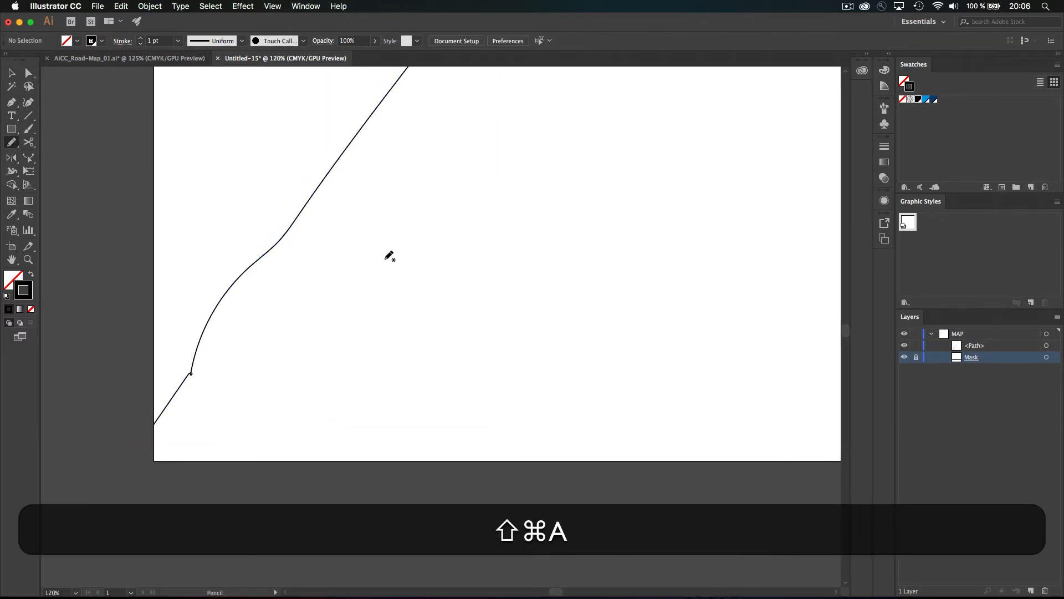
key("a")
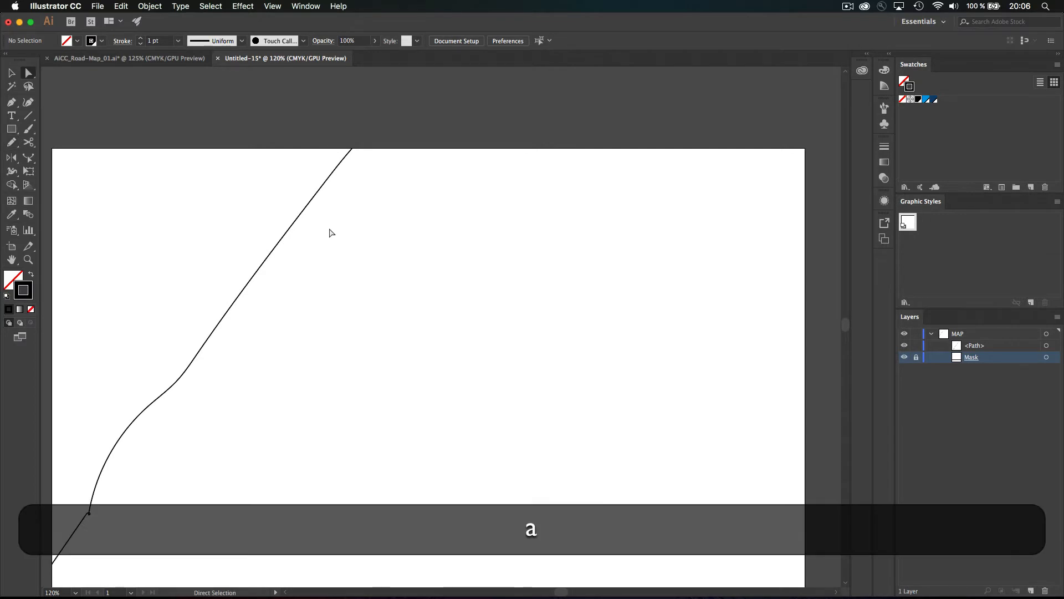
left_click_drag(327, 231, 281, 185)
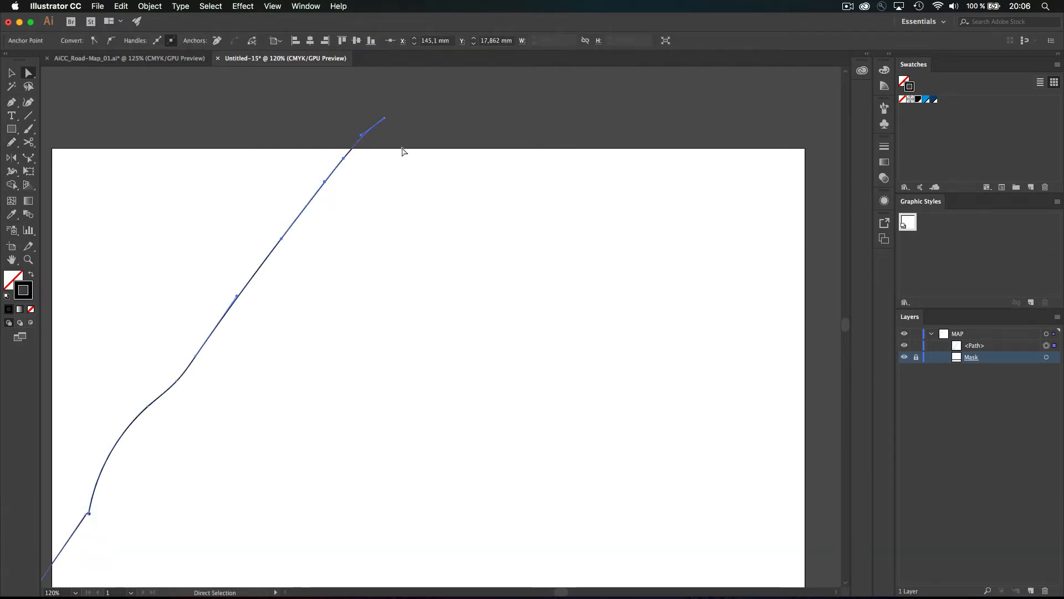
key("BackSpace")
key("BackSpace")
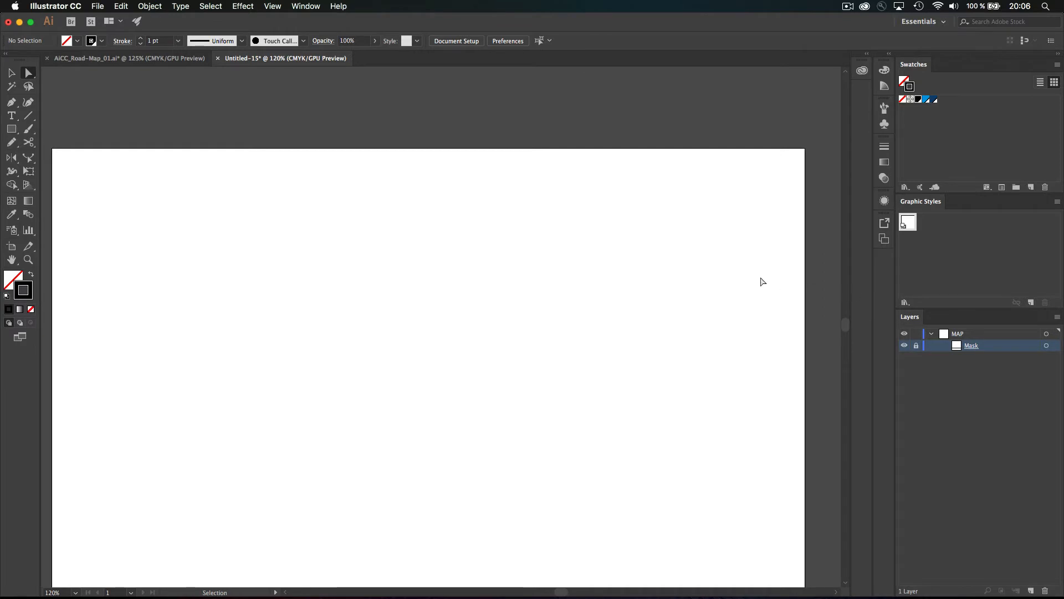
key("super+0")
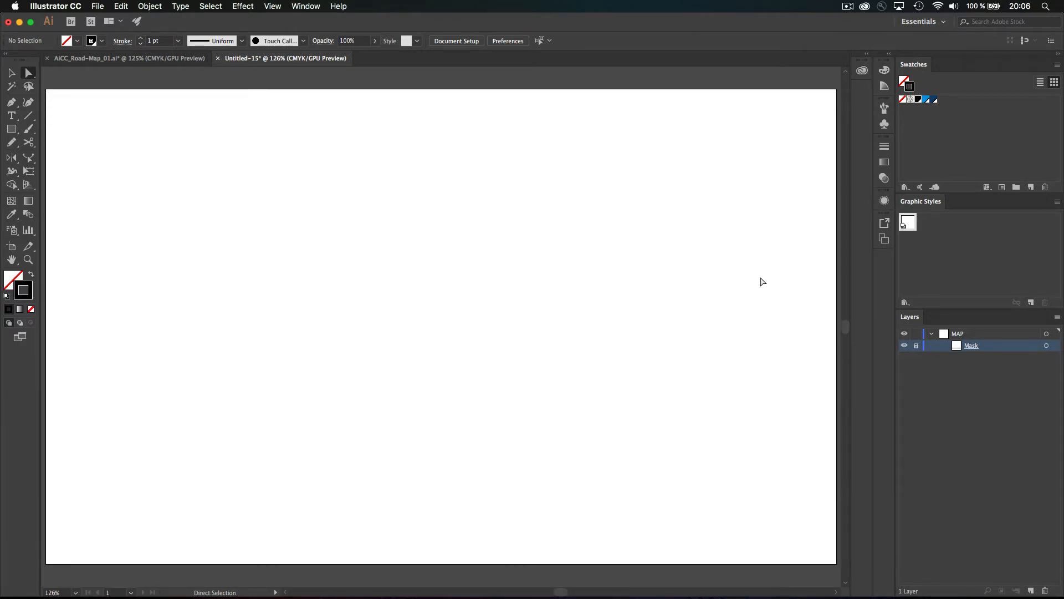
Undo a plain paste and use Paste in Front to place the rectangle exactly in position
key("super")
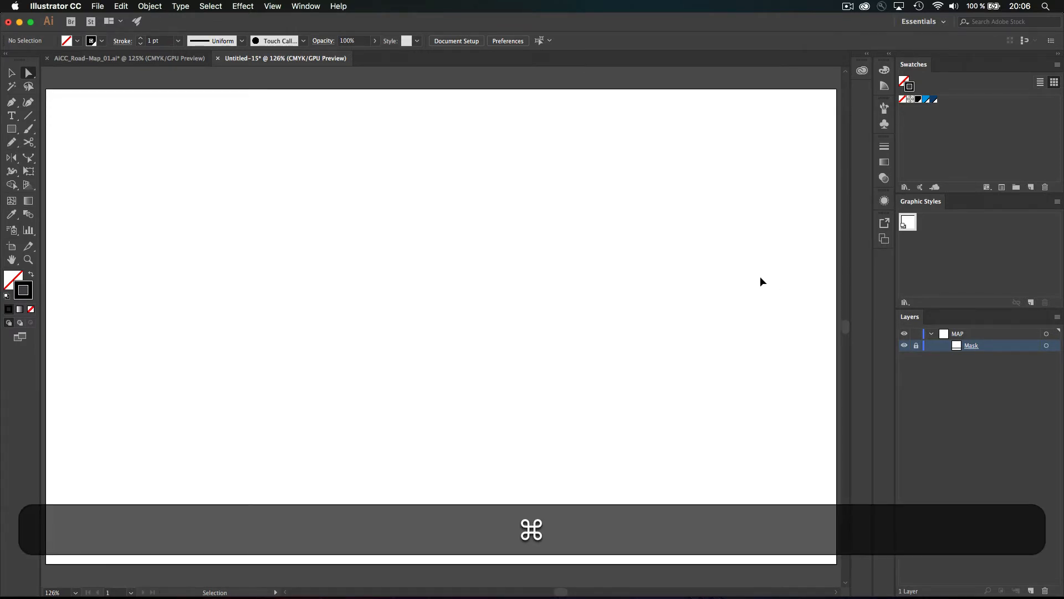
key("super+v")
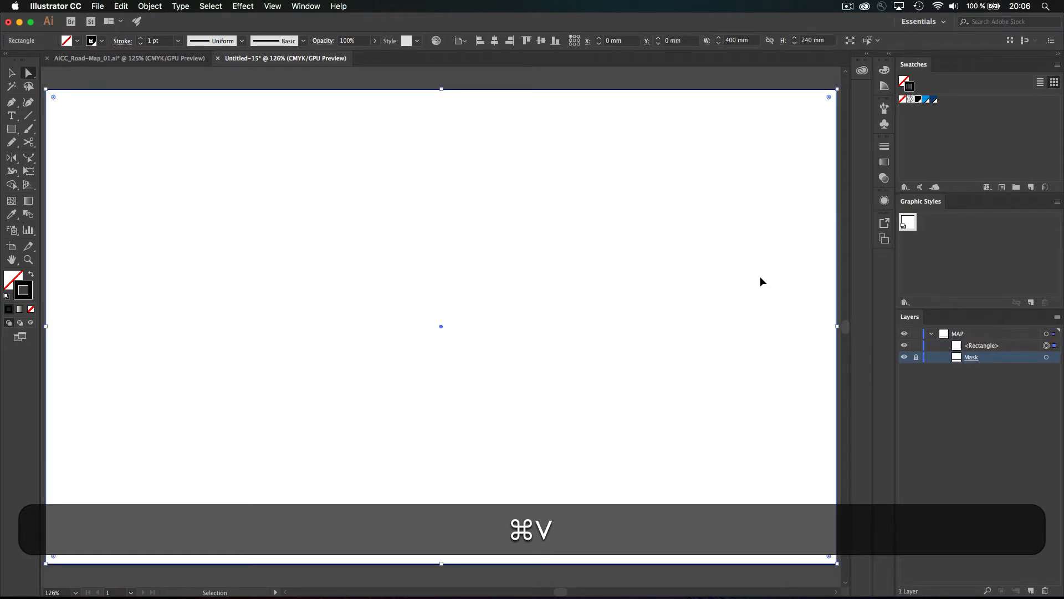
key("super+z")
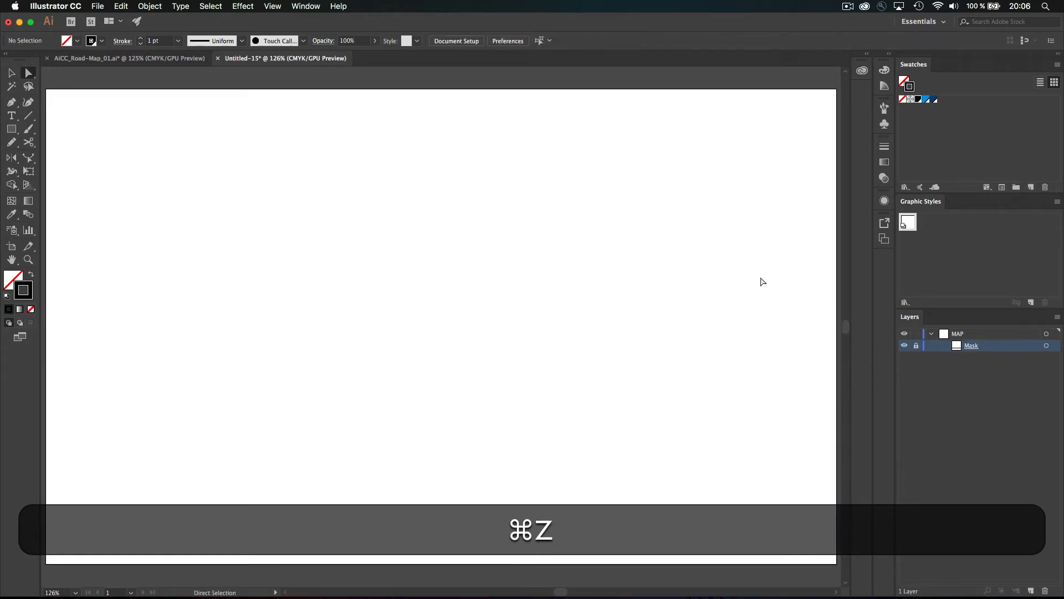
key("super+f")
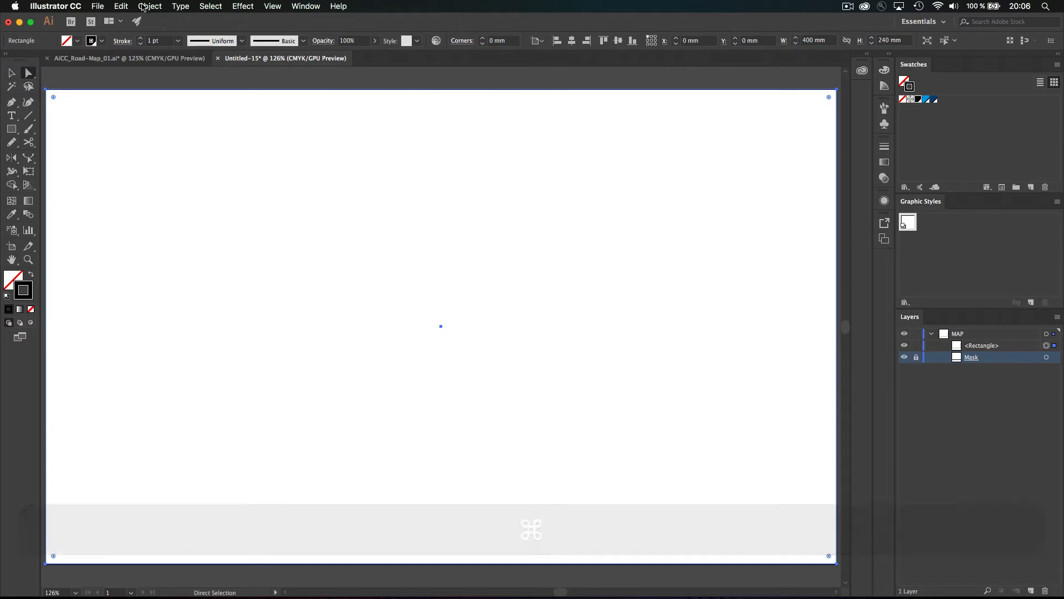
left_click(121, 6)
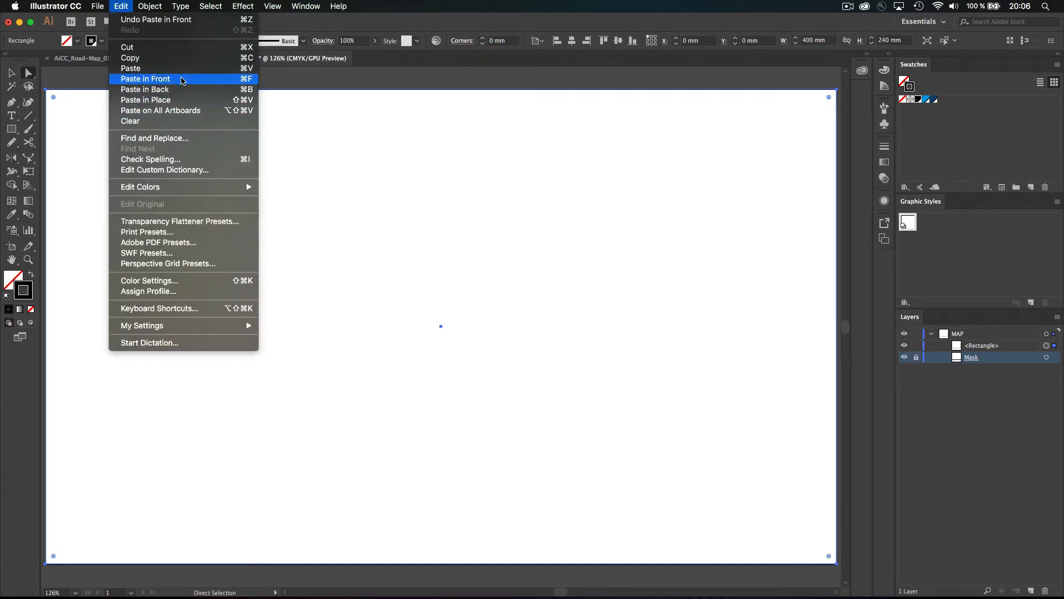
left_click(308, 26)
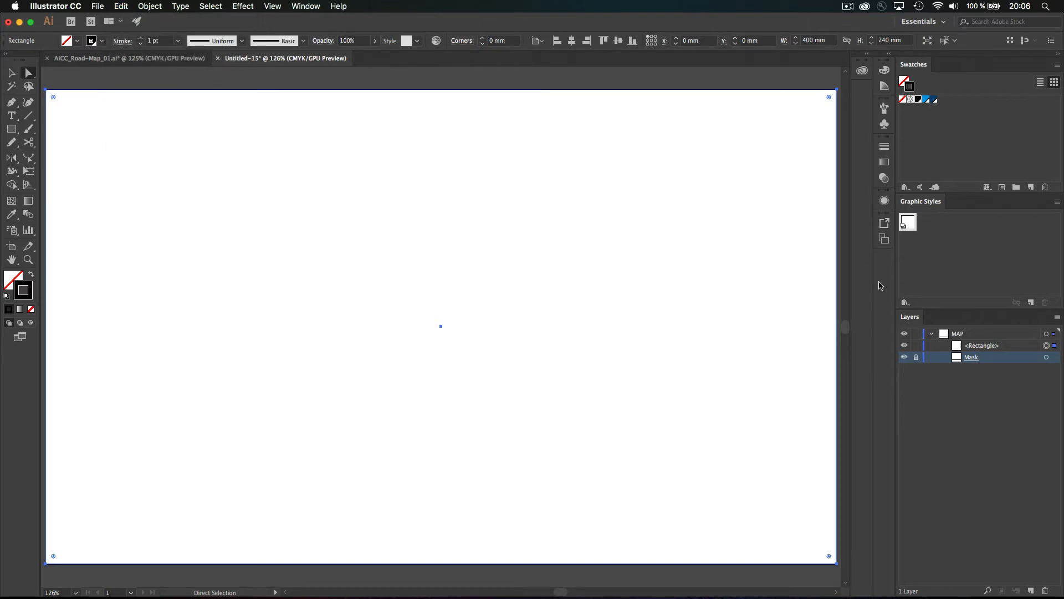
Rename the pasted rectangle to 'Frame'
double_click(978, 346)
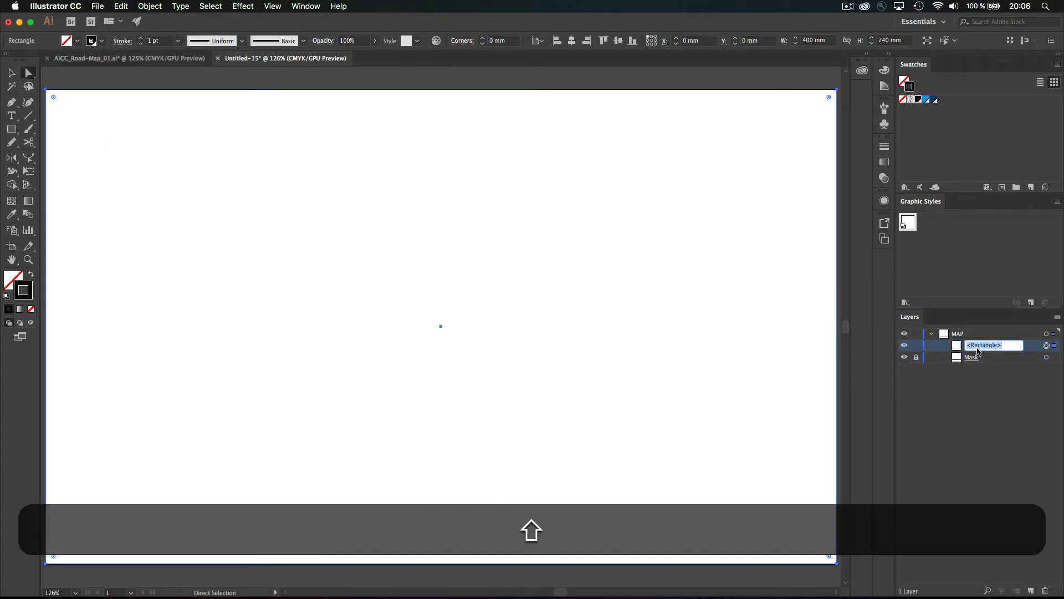
type("Frame")
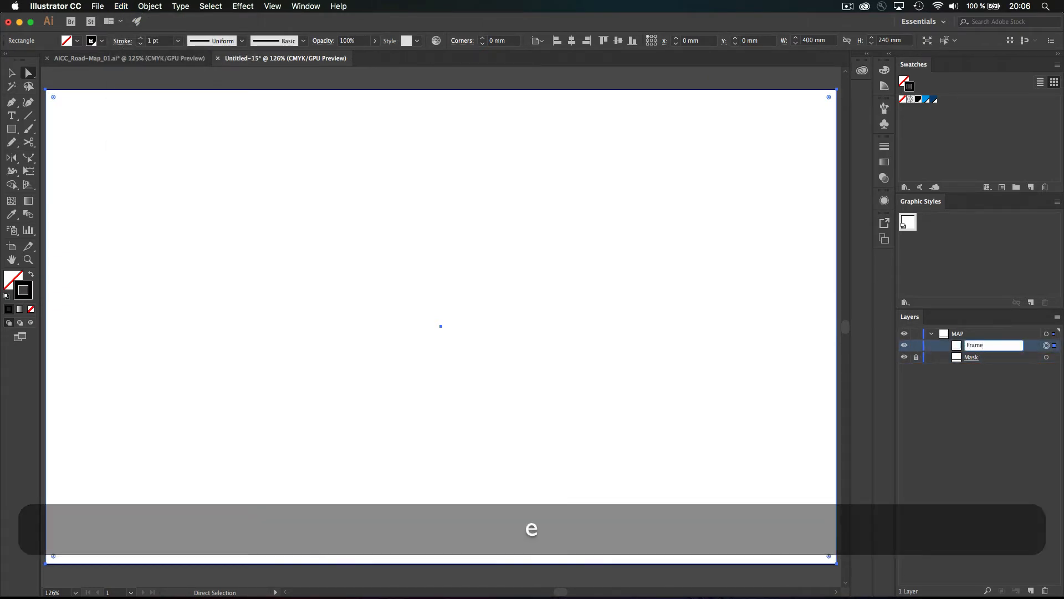
key("Return")
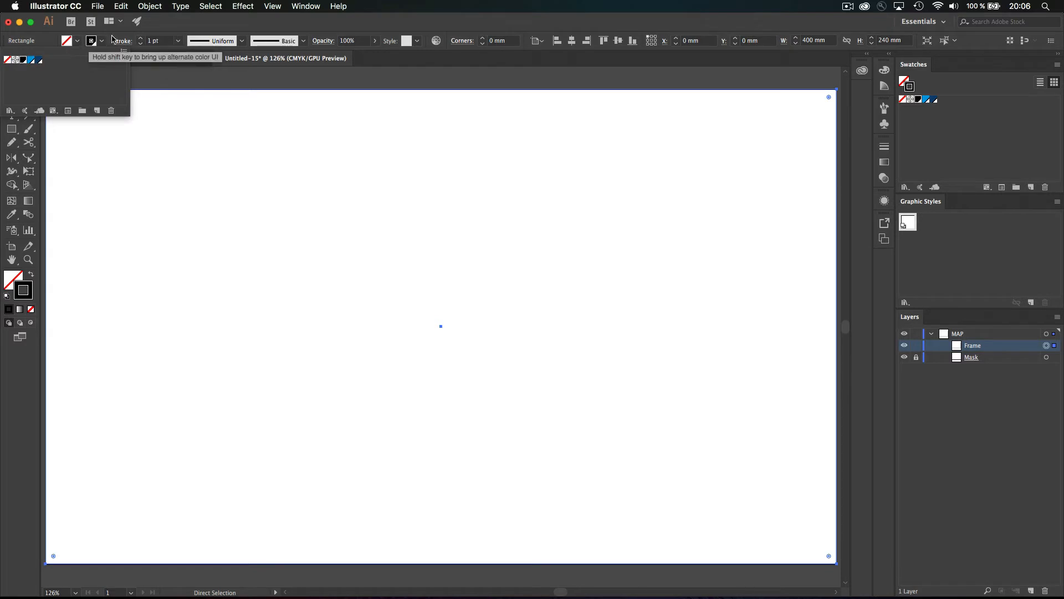
Align the Frame's stroke to the inside and raise its weight to 10 pt
left_click(123, 41)
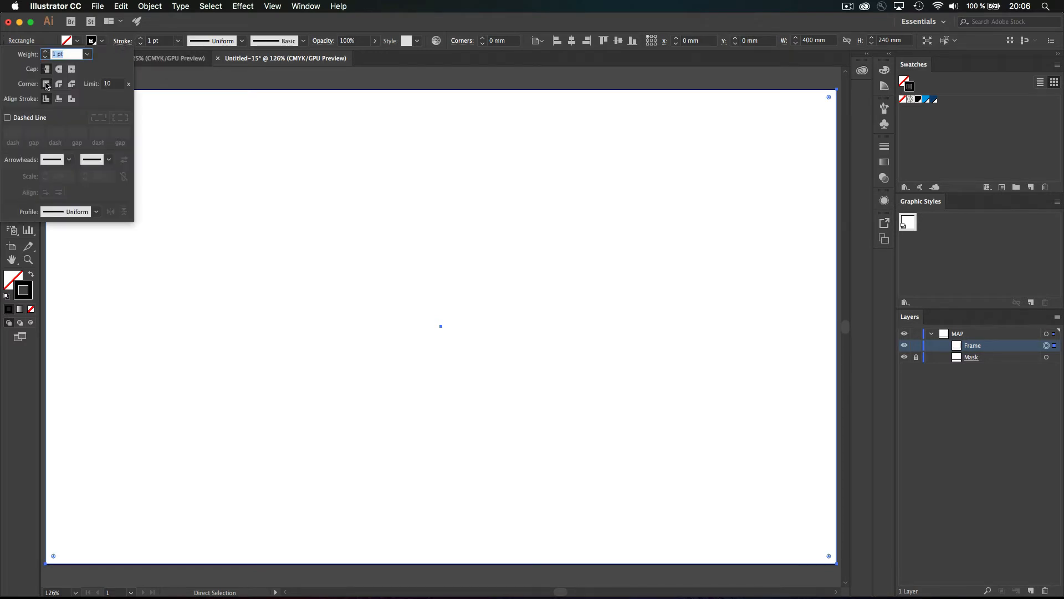
left_click(59, 99)
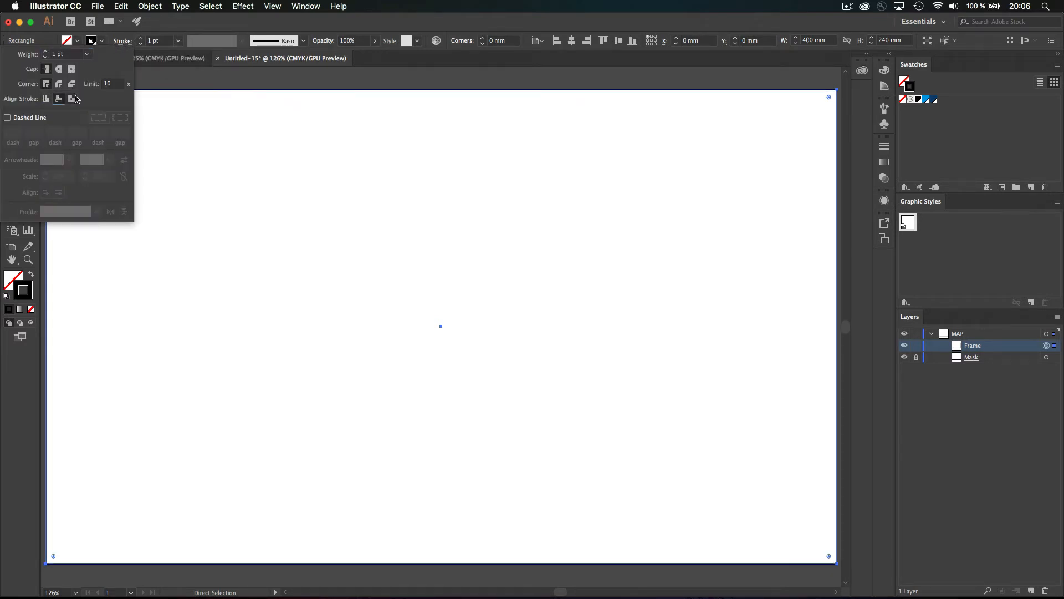
left_click(142, 39)
left_click(142, 39)
left_click(141, 39)
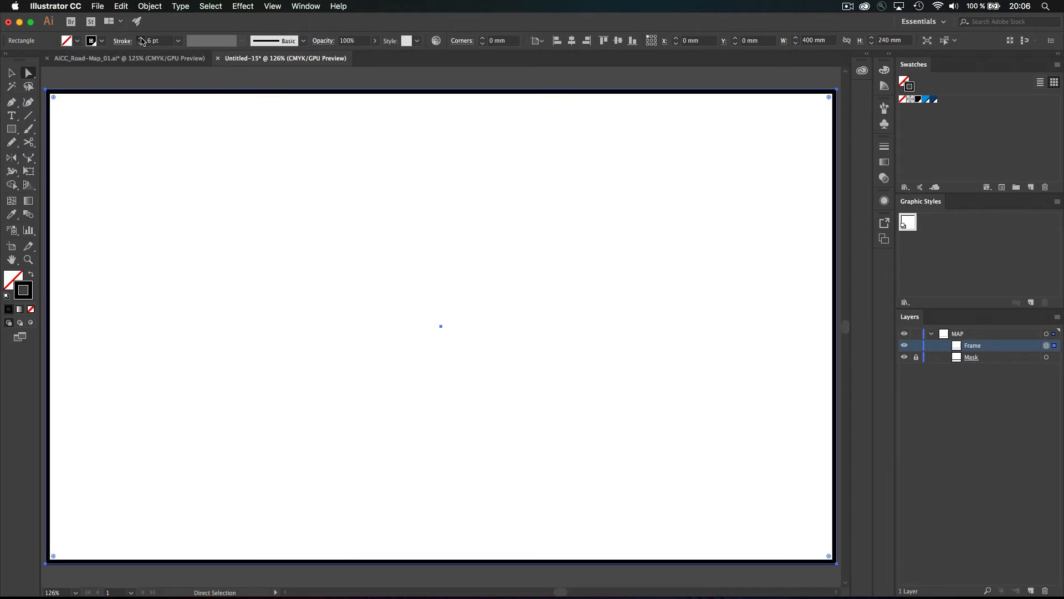
left_click(142, 39)
left_click(142, 39)
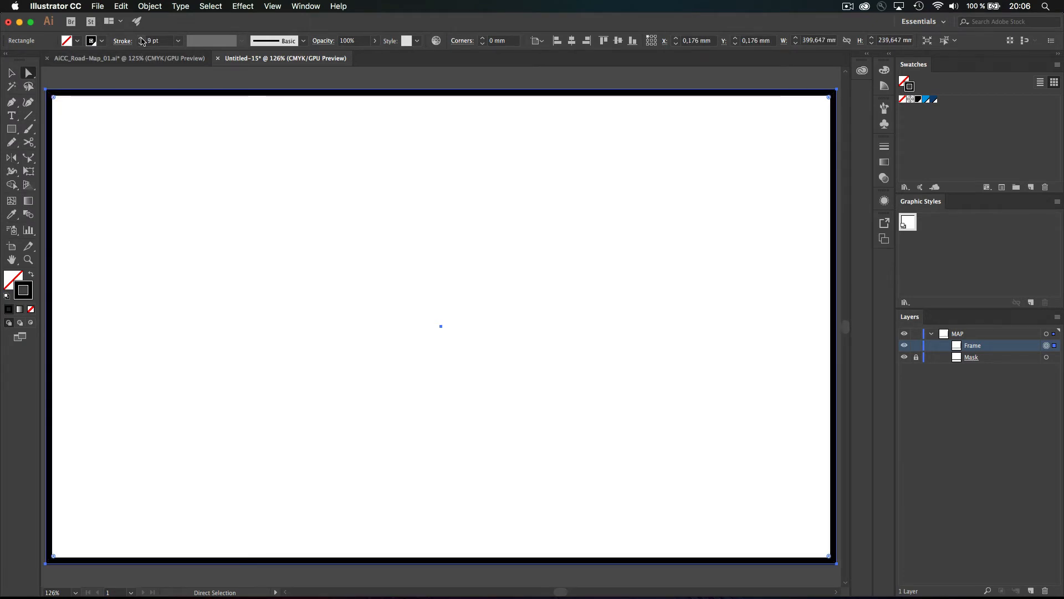
left_click(142, 39)
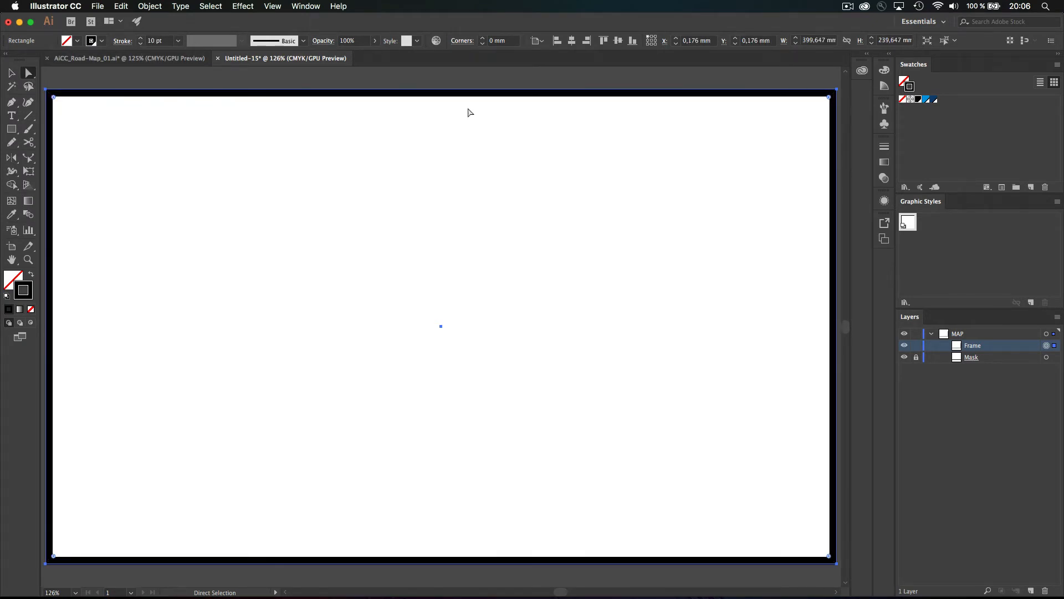
Enter X 0, Y 0, W 400 mm and H 240 mm for the Frame in the Control bar
left_click(702, 42)
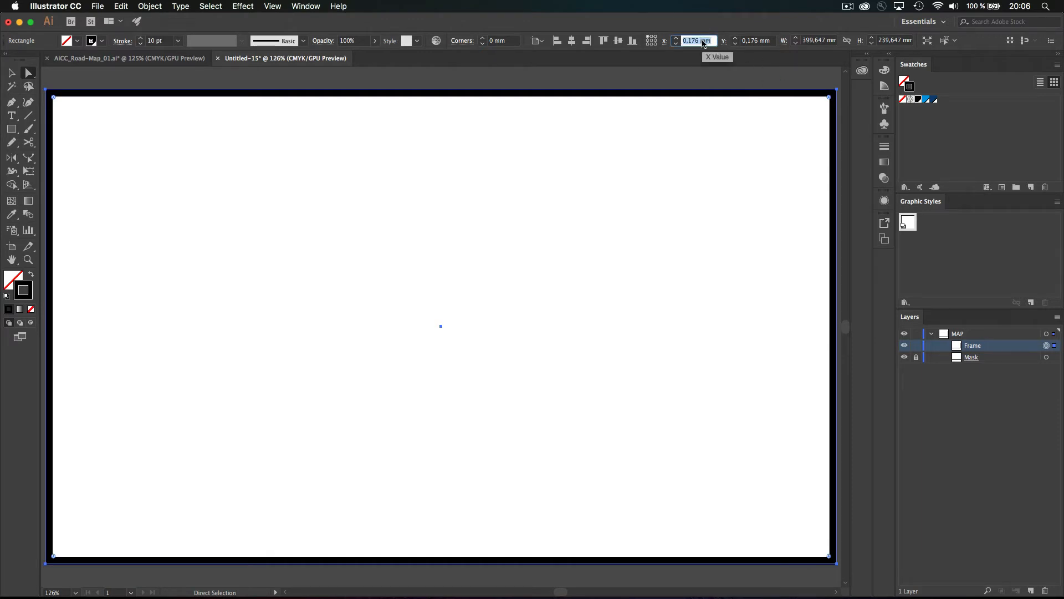
key("shift")
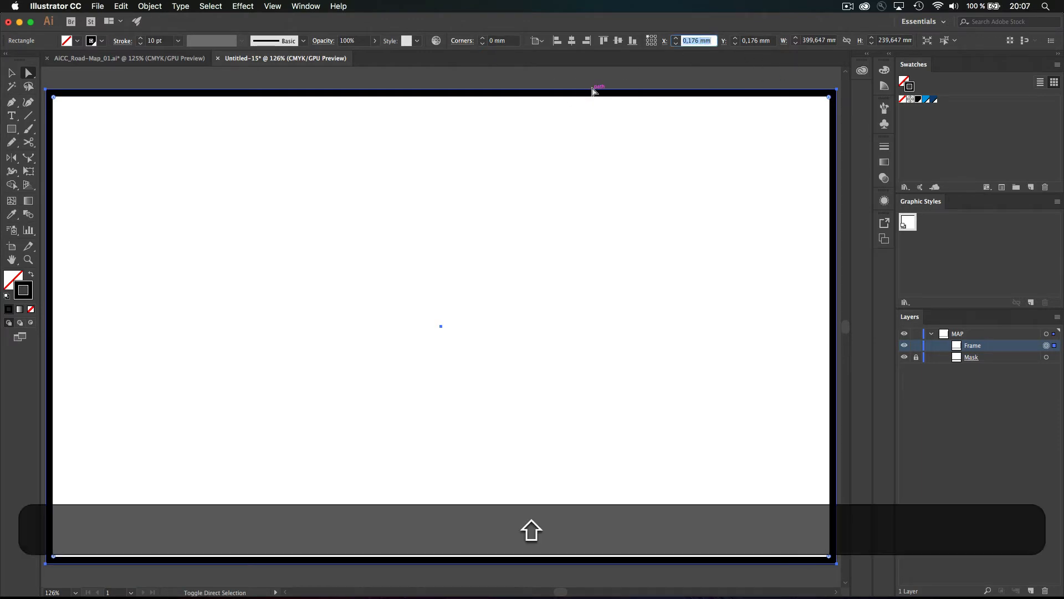
type("0")
key("Tab")
type("0")
key("Tab")
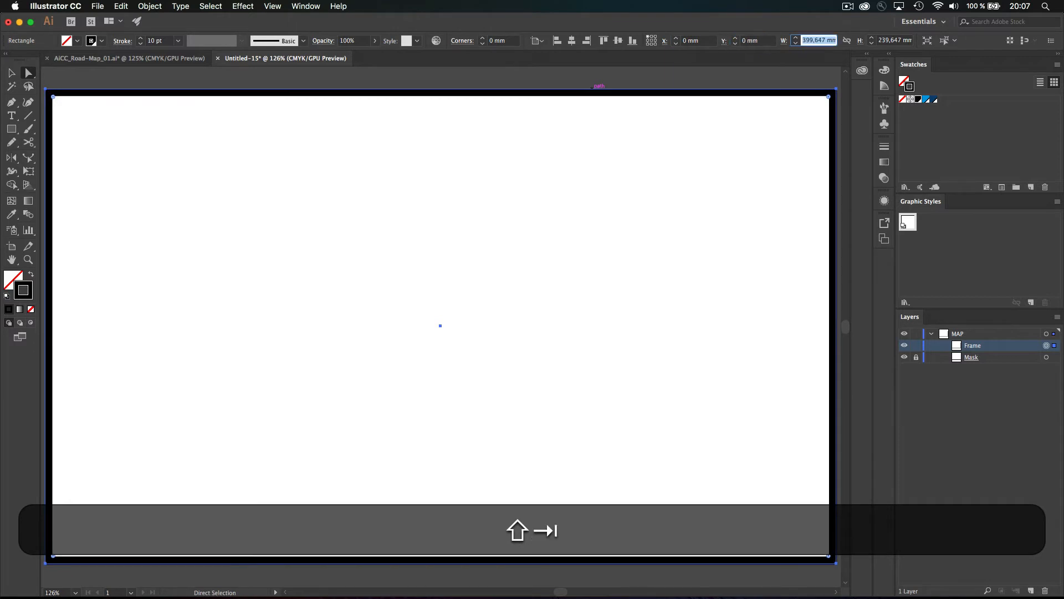
type("400")
key("Tab")
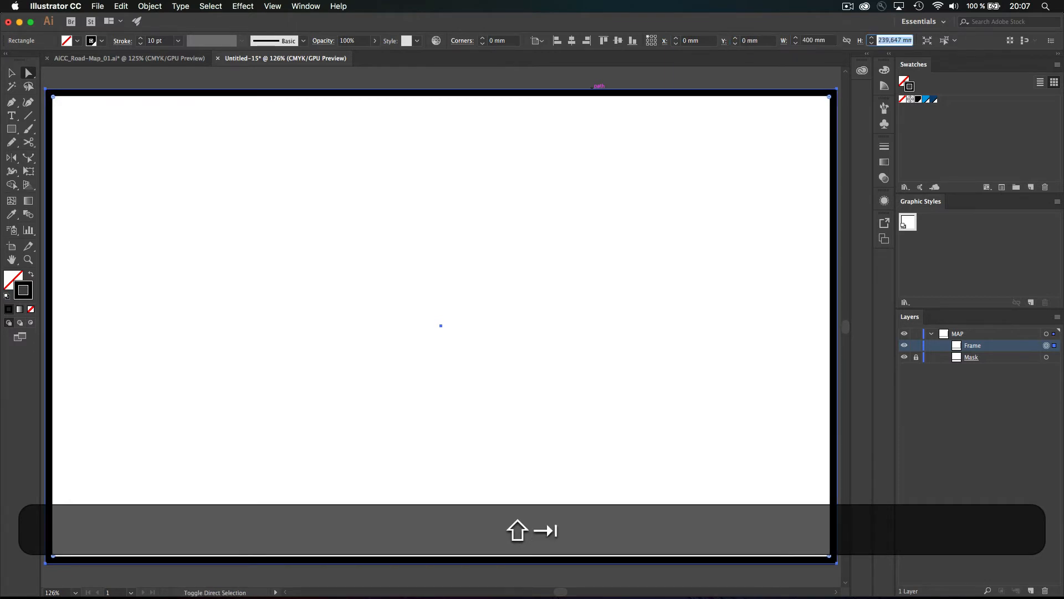
type("240")
key("Return")
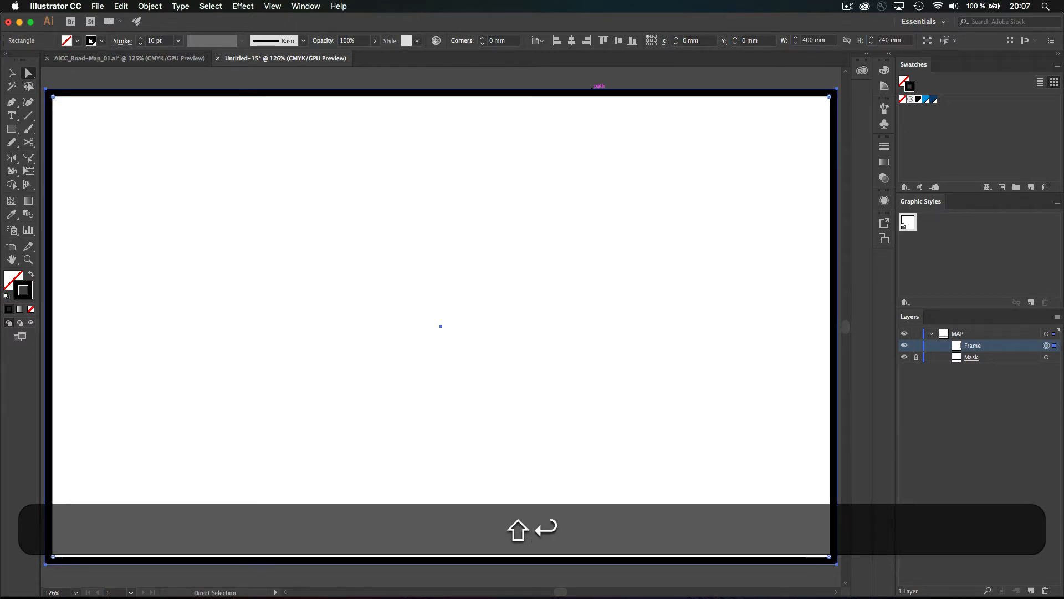
Lock the Frame rectangle in the Layers panel
left_click(916, 345)
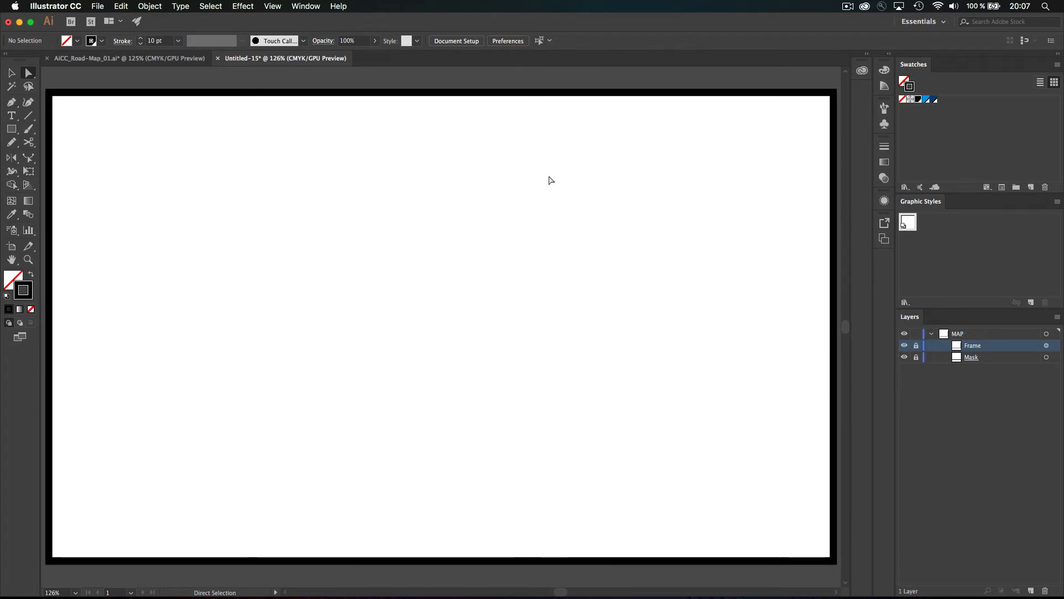
left_click(268, 7)
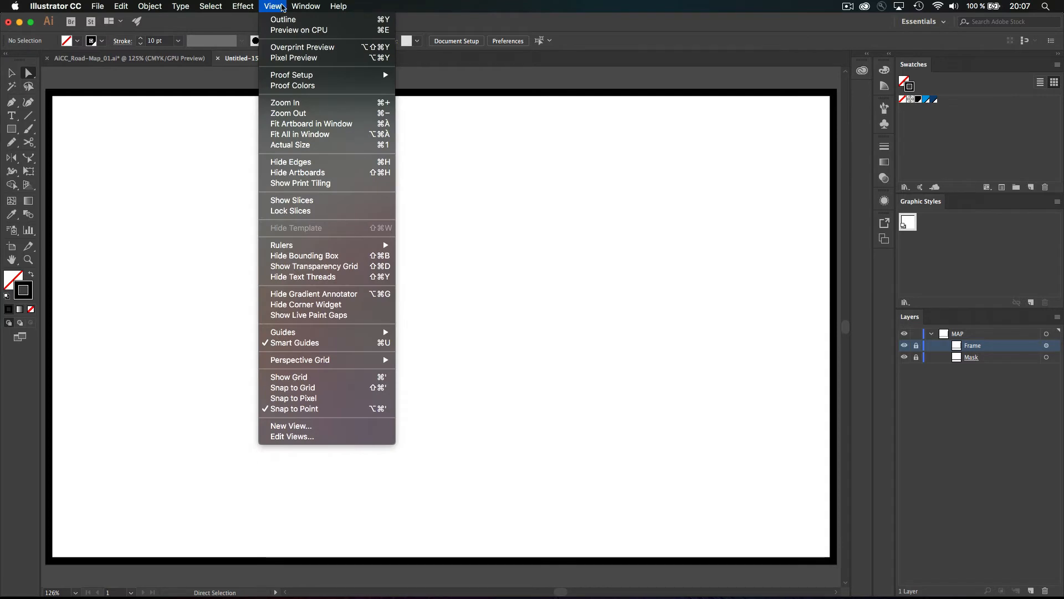
mouse_move(247, 8)
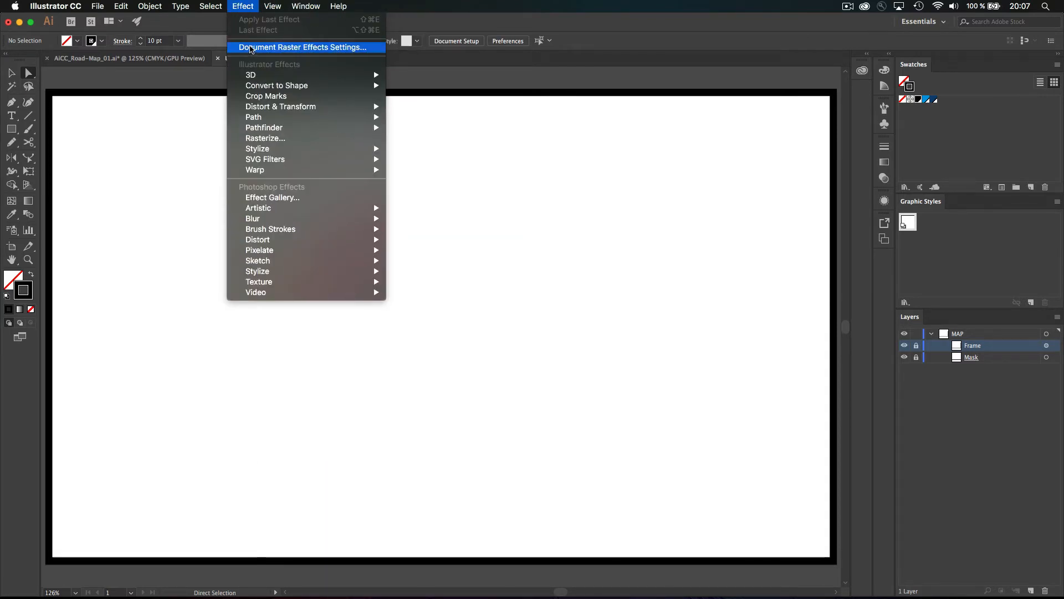
left_click(250, 48)
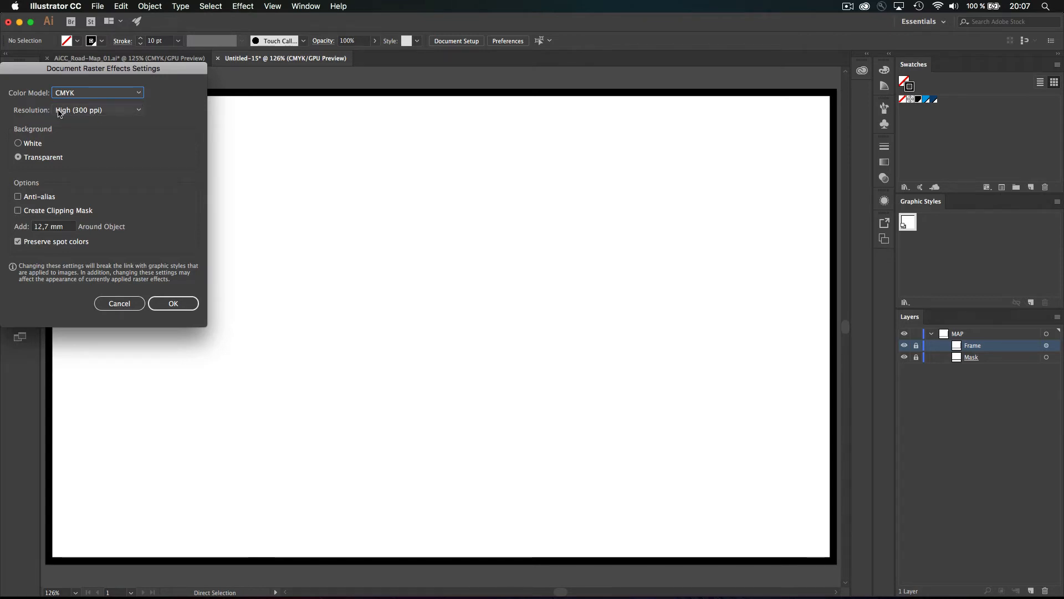
left_click(117, 304)
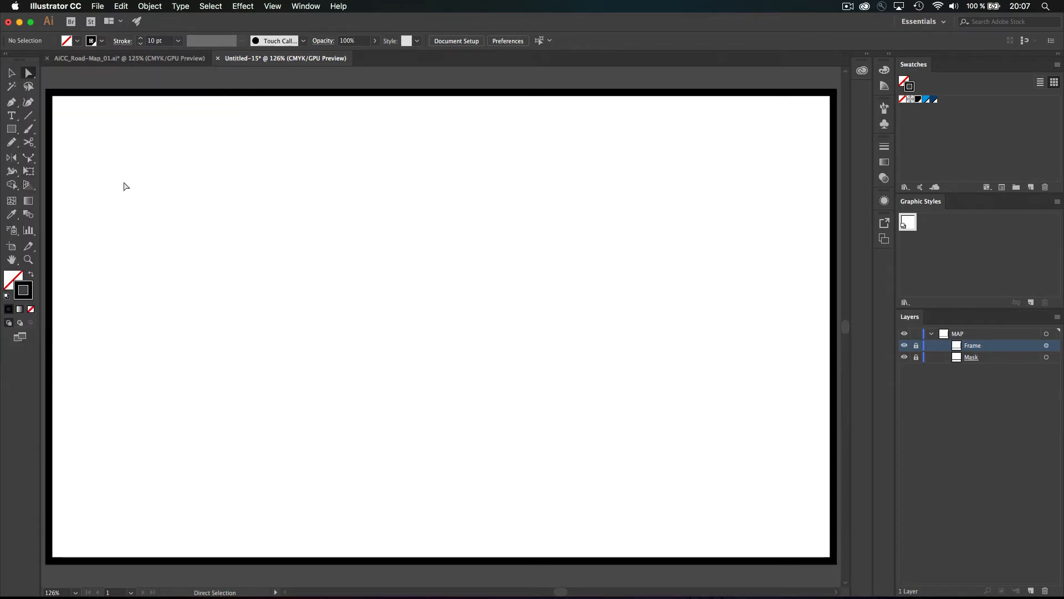
Choose the [High Resolution] flattener preset in Document Setup and apply it
left_click(98, 6)
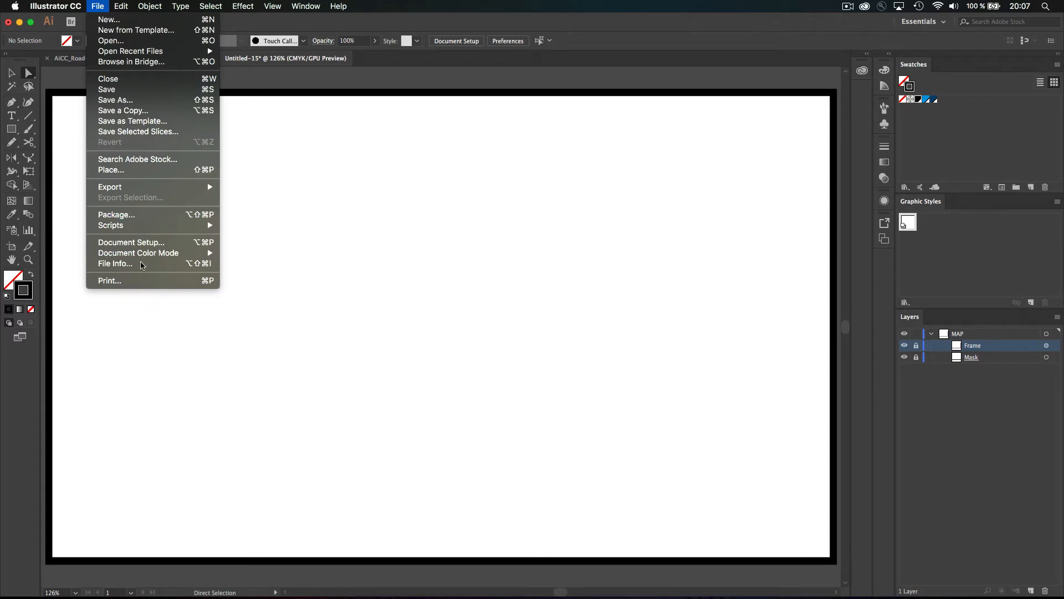
left_click(137, 246)
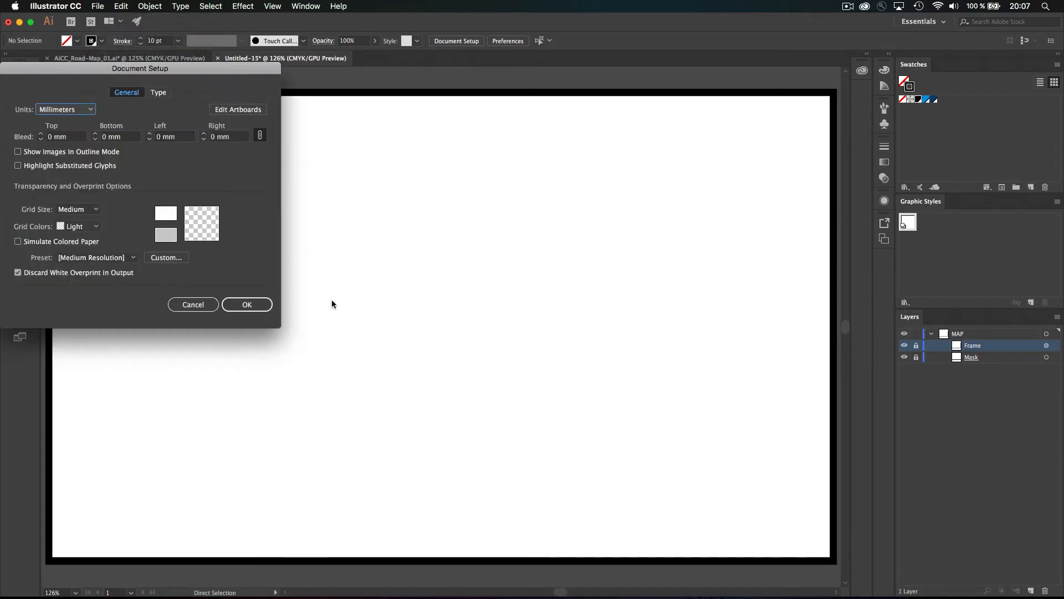
left_click(83, 258)
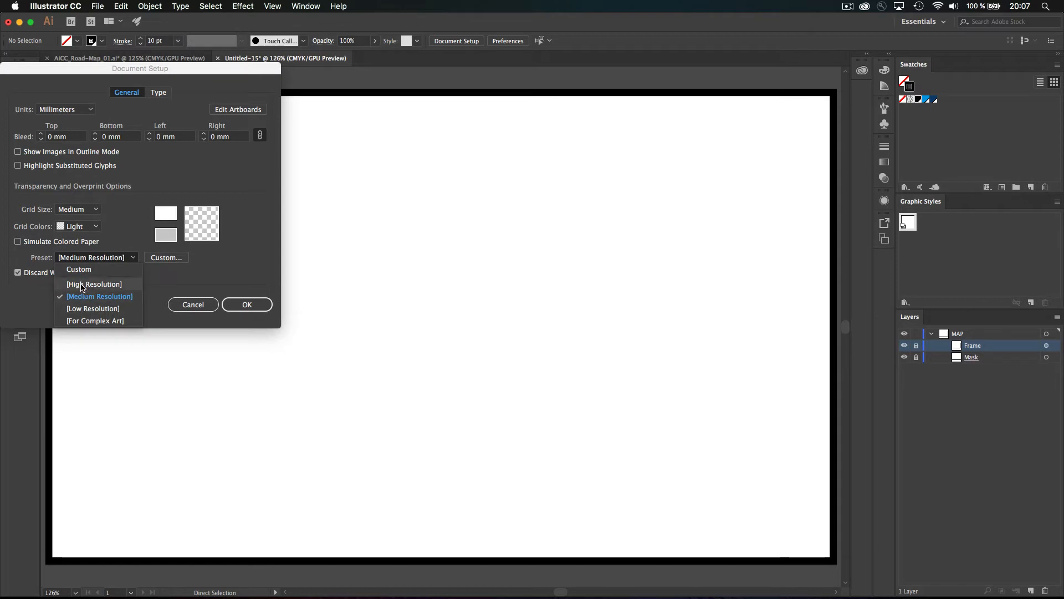
left_click(82, 285)
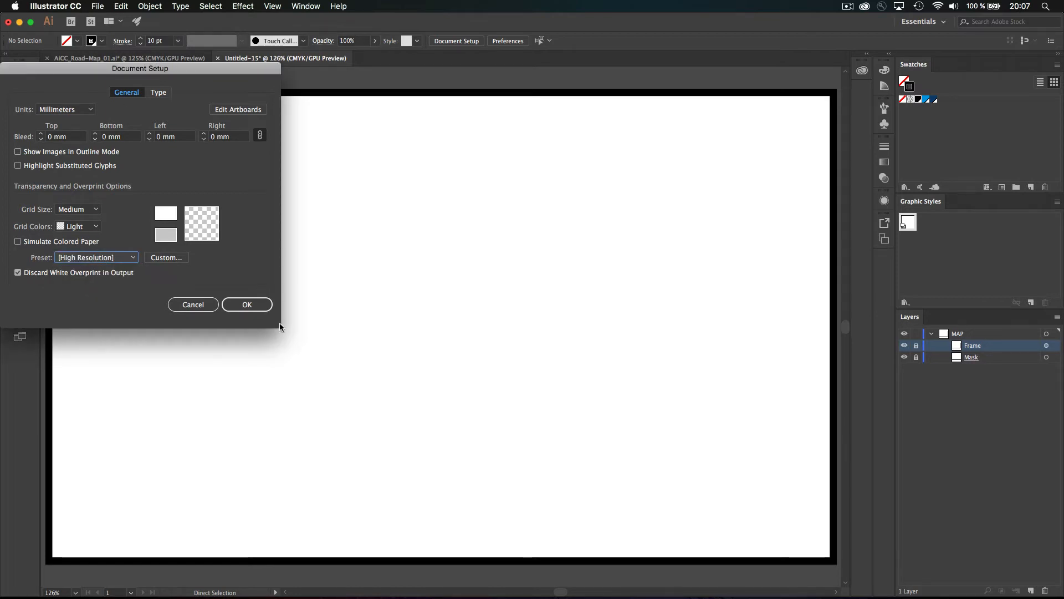
left_click(238, 304)
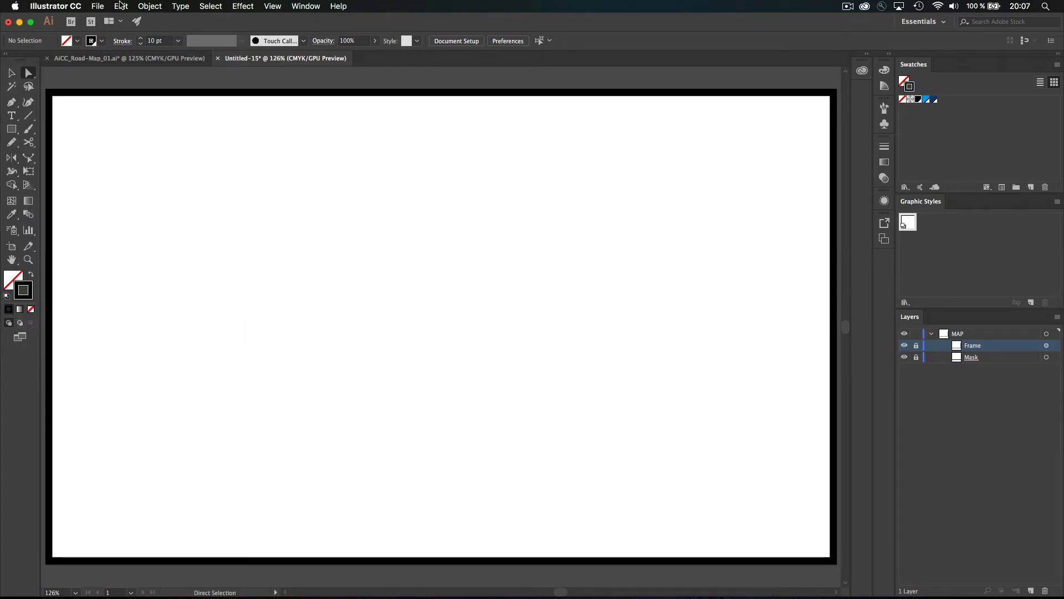
Inspect the [High Resolution] flattener preset, then reconfirm it in Document Setup
left_click(121, 6)
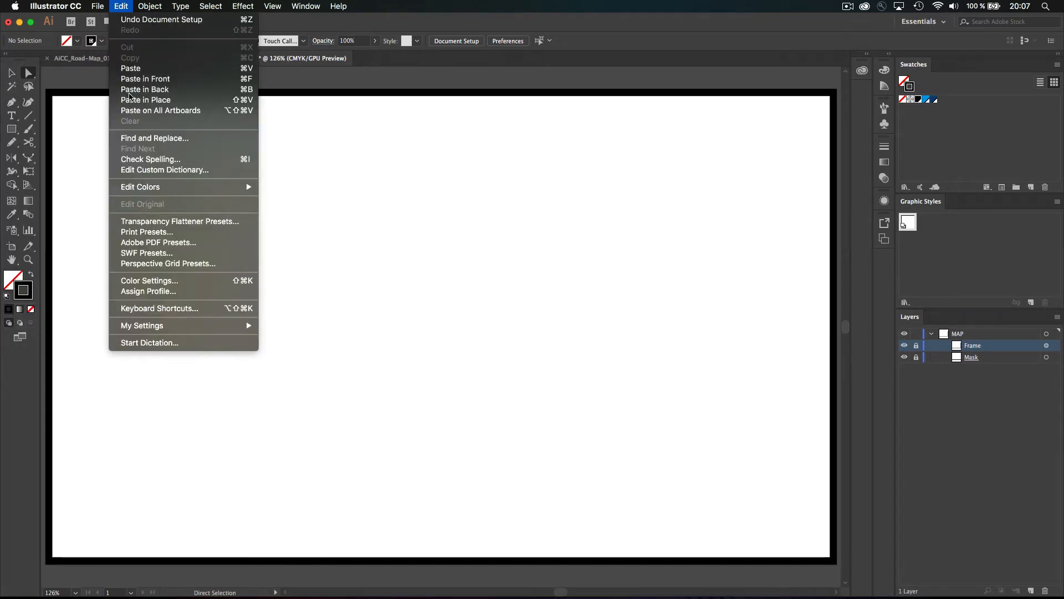
left_click(175, 222)
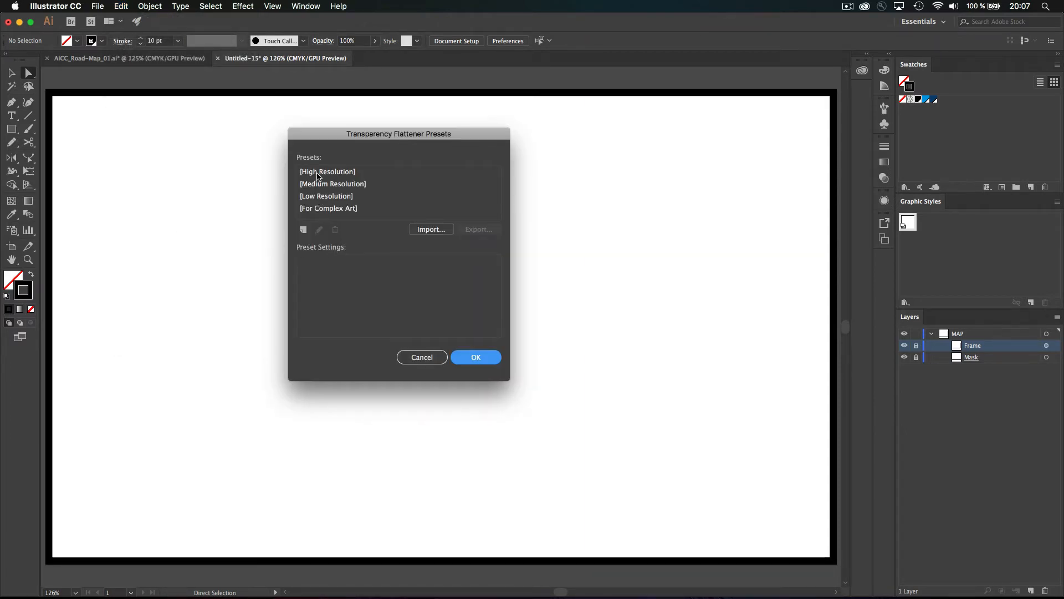
left_click(318, 176)
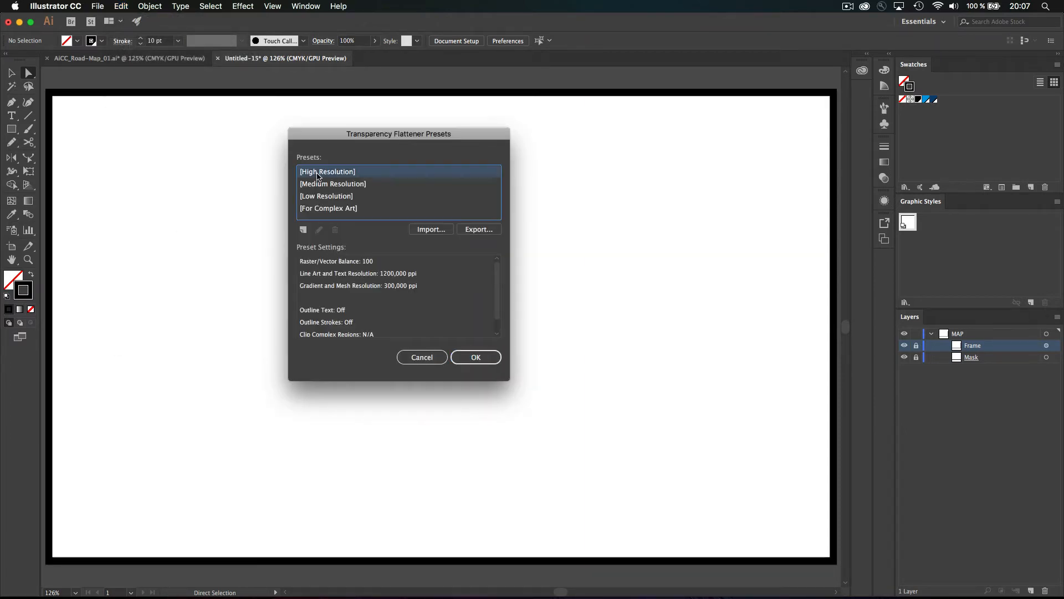
left_click(432, 357)
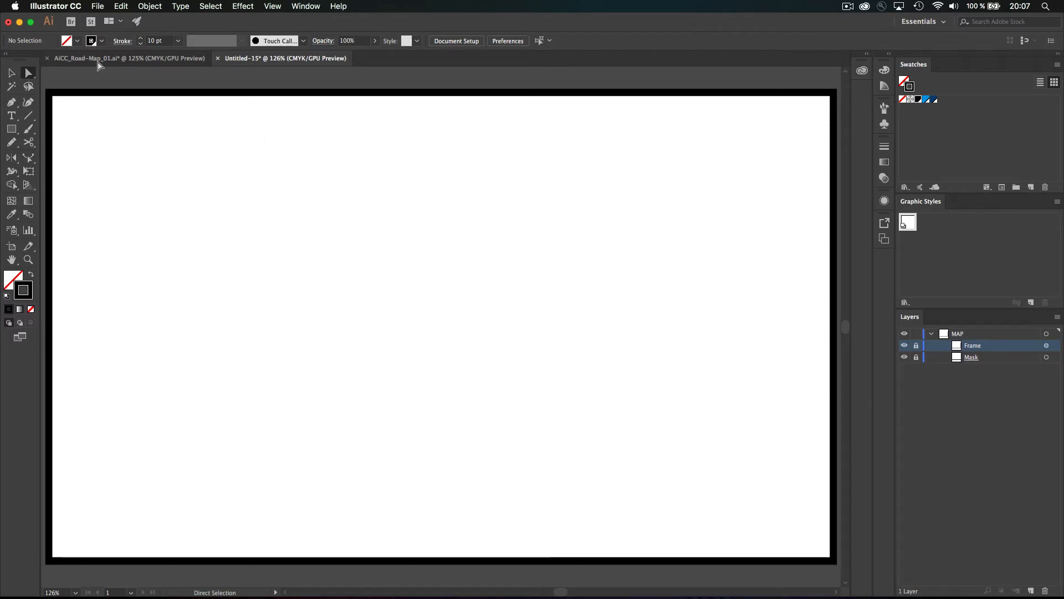
left_click(97, 7)
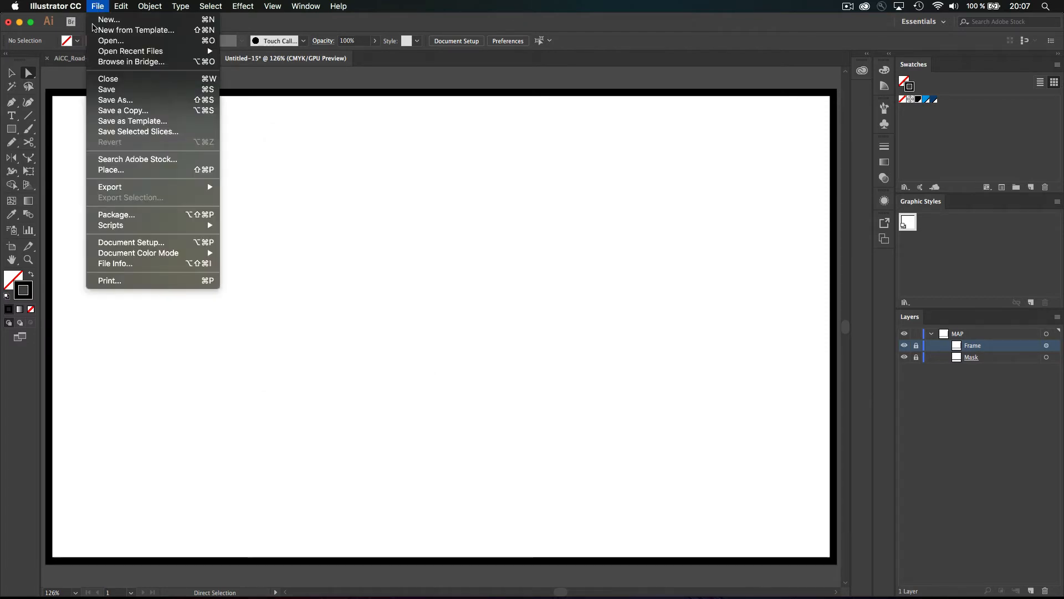
left_click(140, 246)
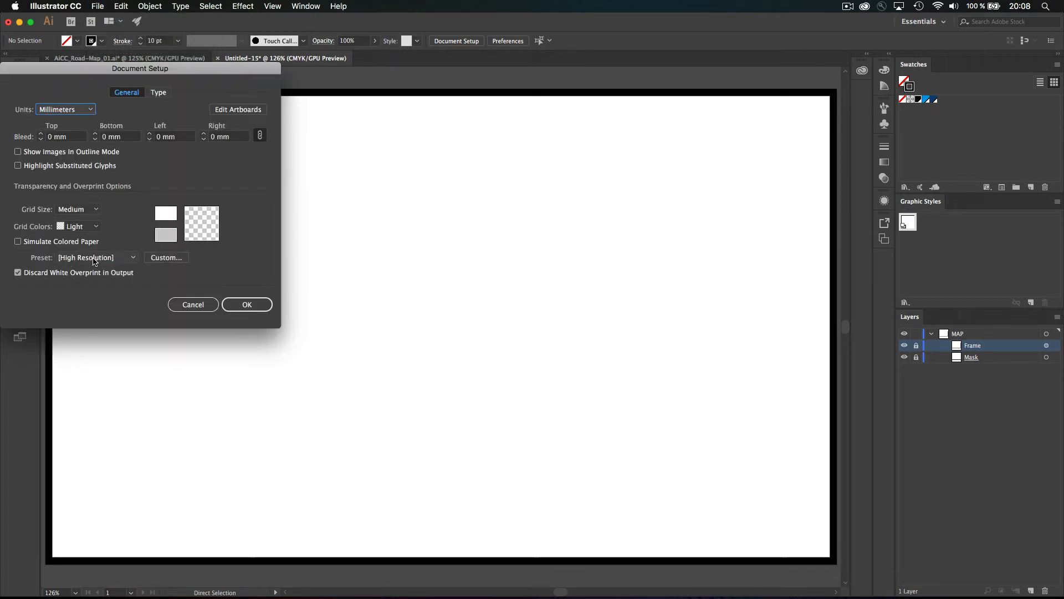
left_click(237, 309)
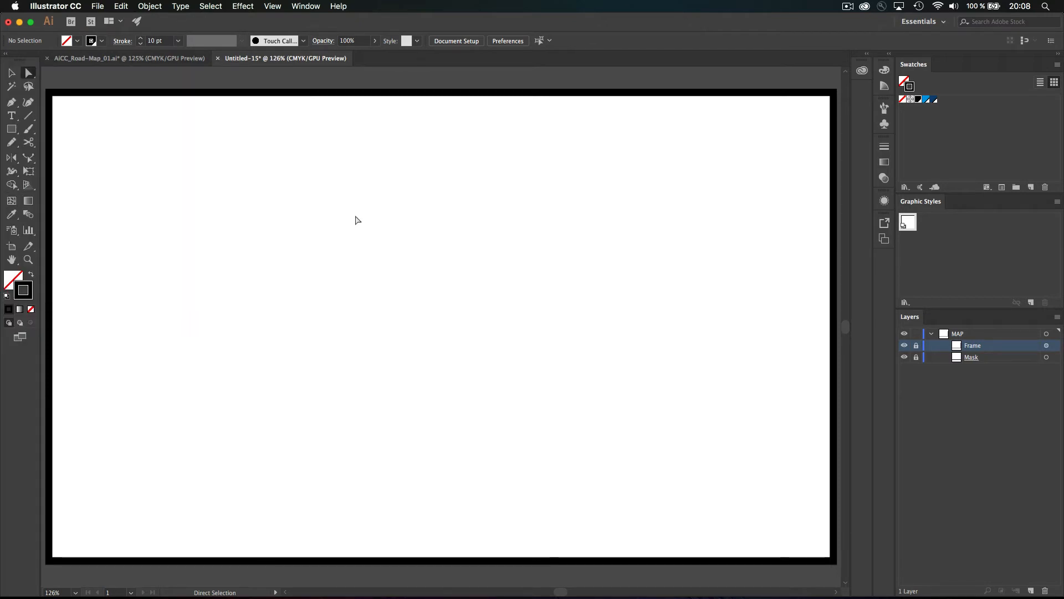
Save the document to the Desktop as Illustrator file 'MAp_1', keeping default Illustrator options
key("super+s")
key("super+shift+s")
type("M")
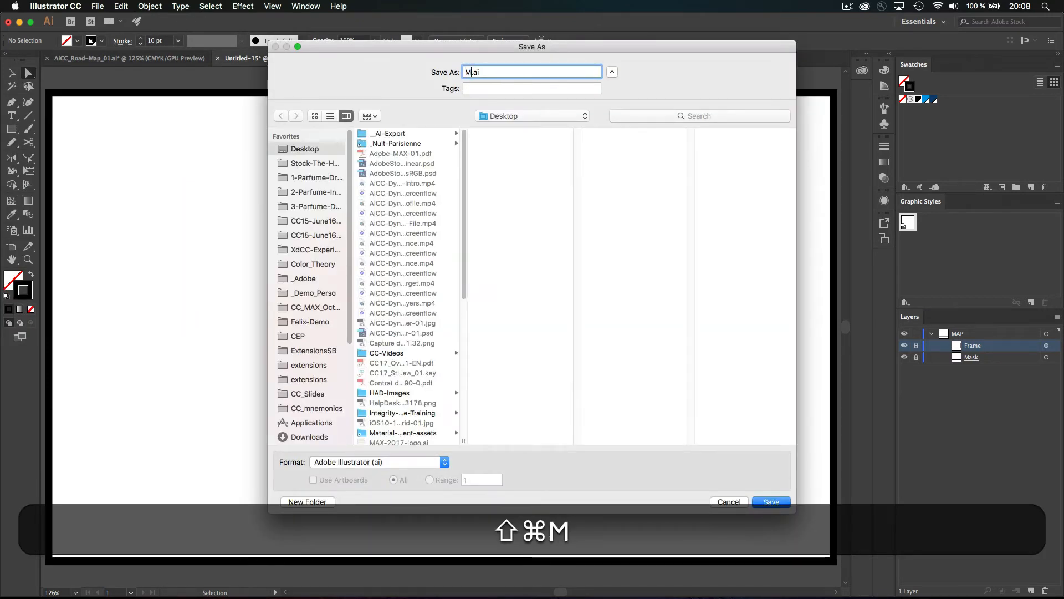
type("Ap_1")
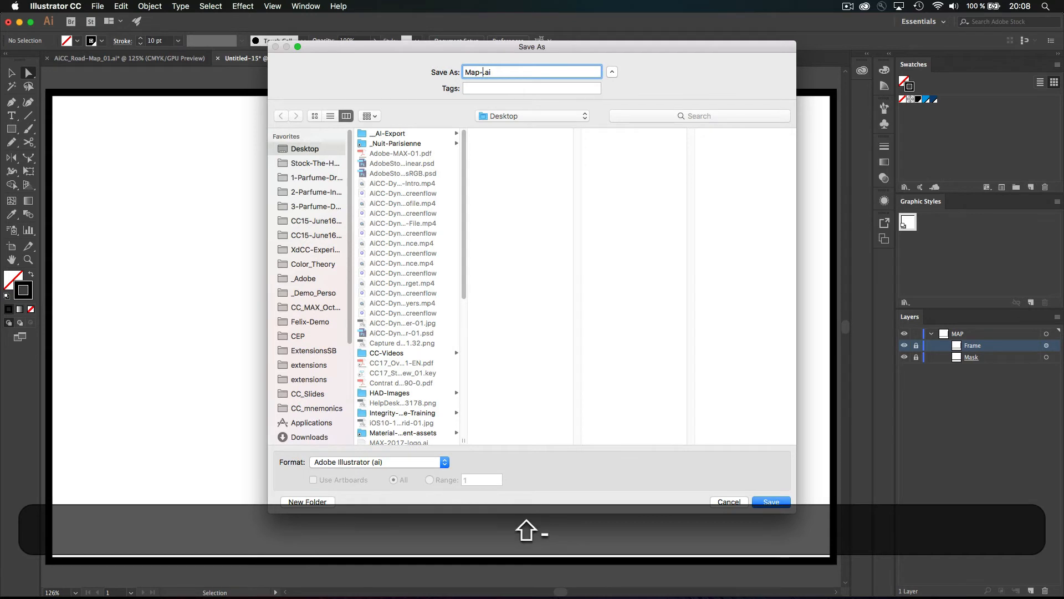
key("Return")
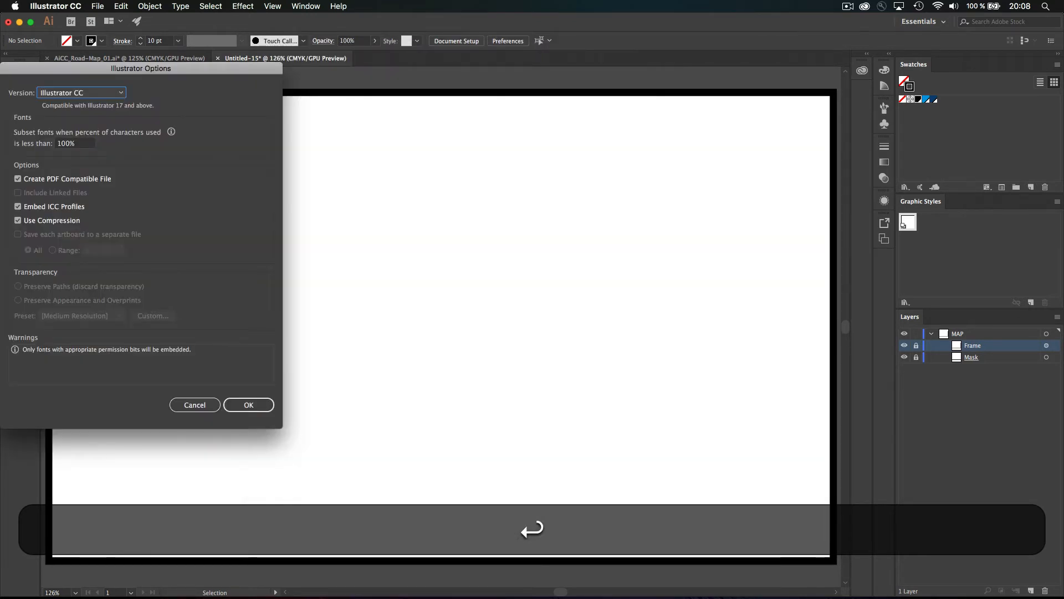
key("Return")
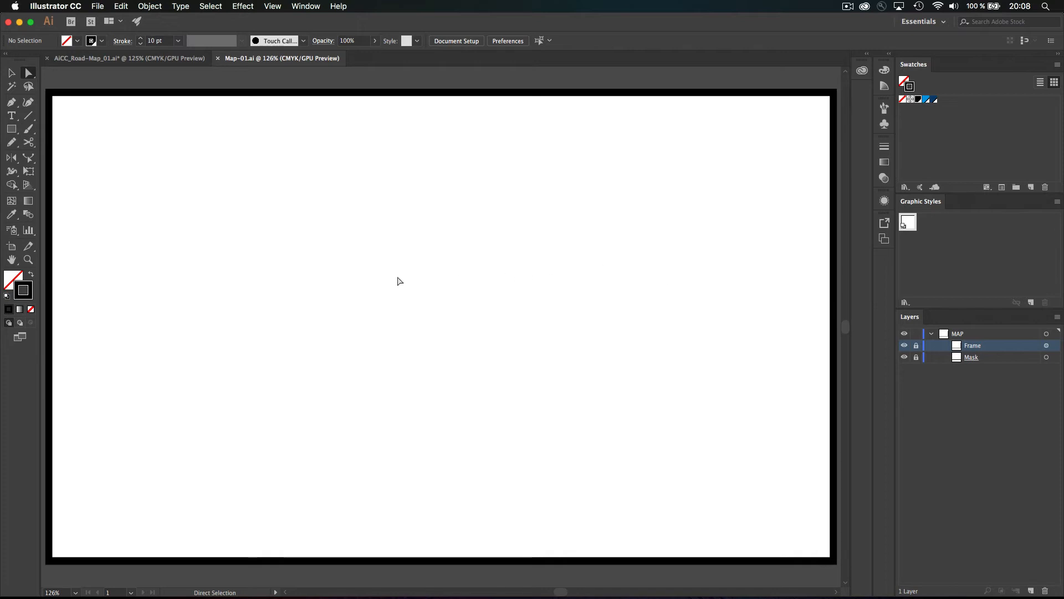
Pencil-draw a freehand road diagonally across the artboard, stroke it blue, and select its <Path> in Layers
left_click(28, 116)
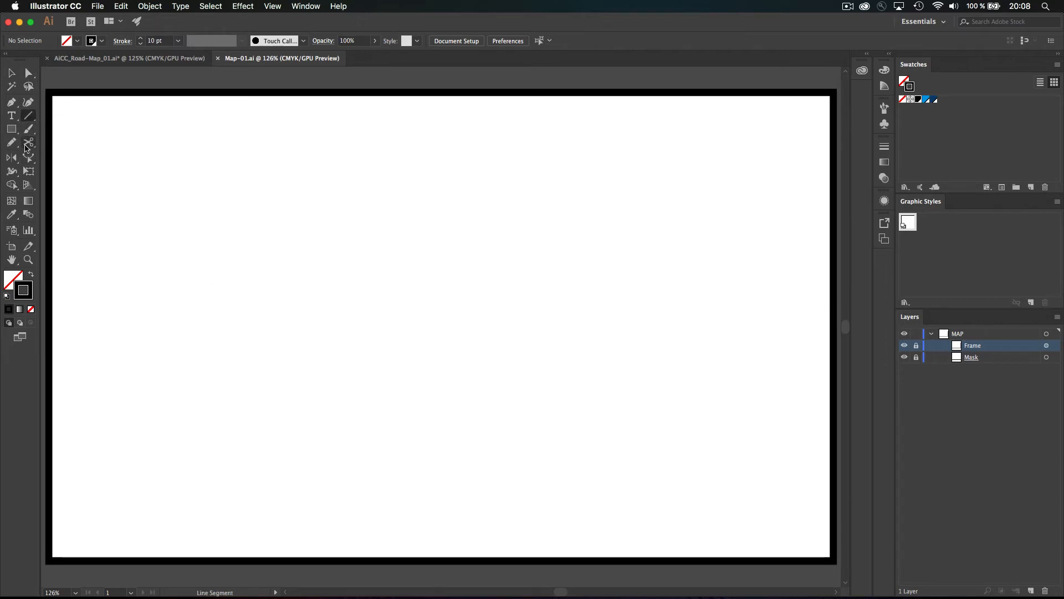
left_click(14, 143)
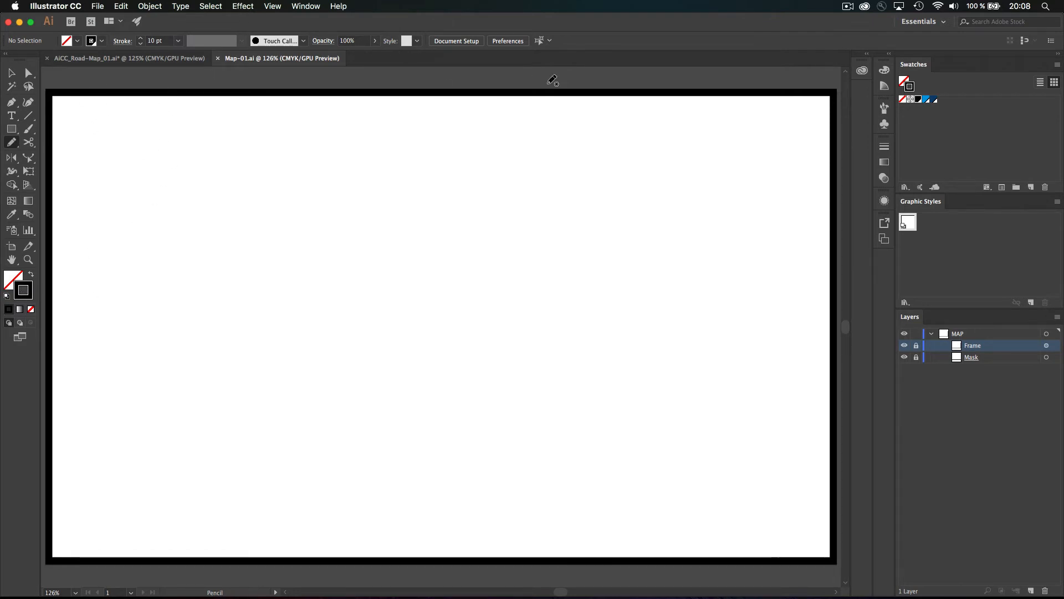
mouse_move(199, 78)
left_mouse_down()
mouse_move(240, 121)
mouse_move(283, 210)
mouse_move(656, 582)
left_mouse_up()
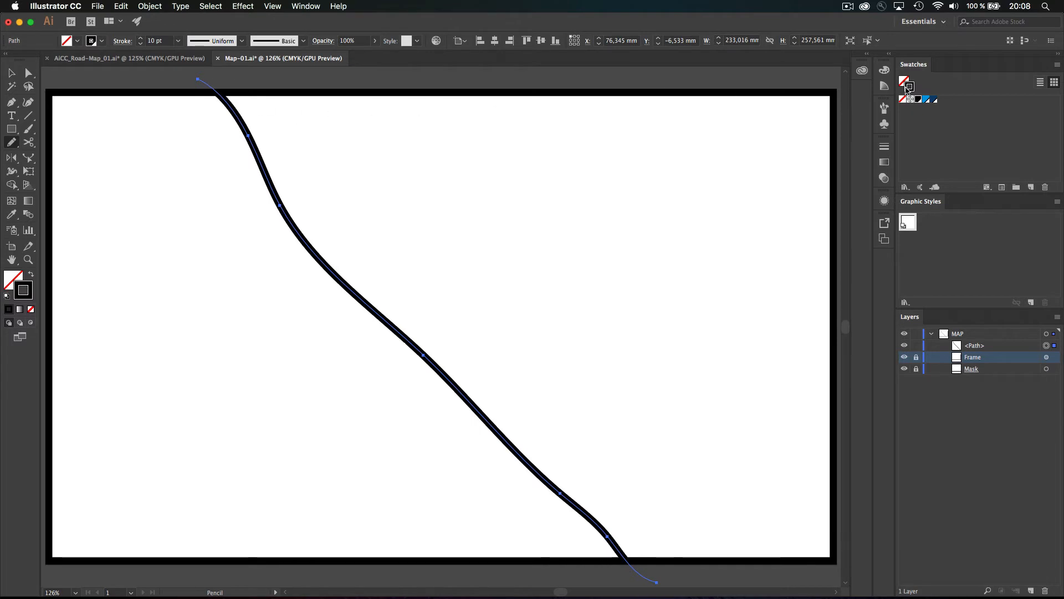
left_click(937, 99)
left_click(934, 101)
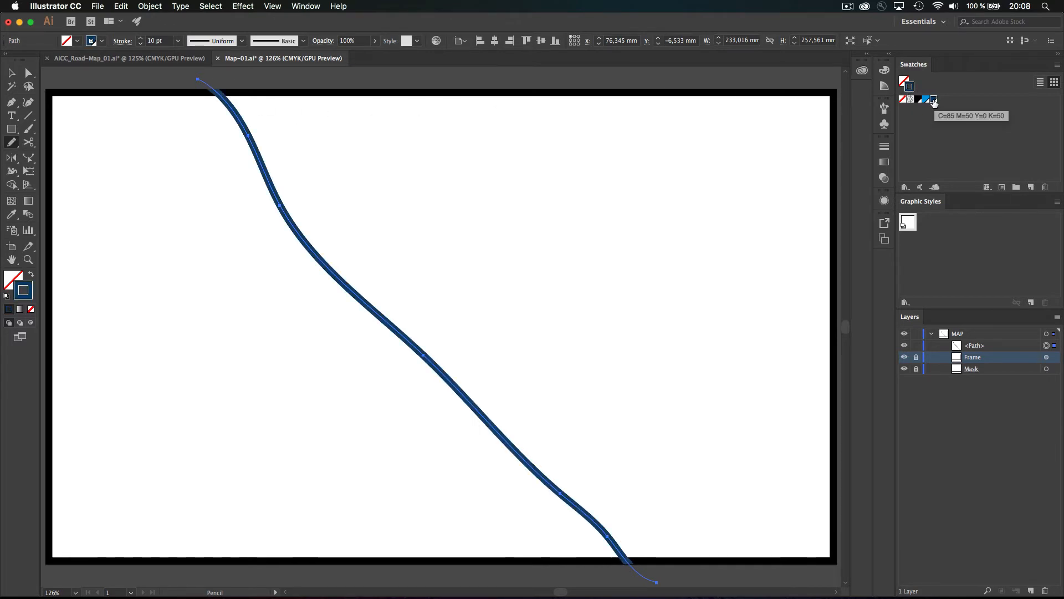
left_click(989, 347)
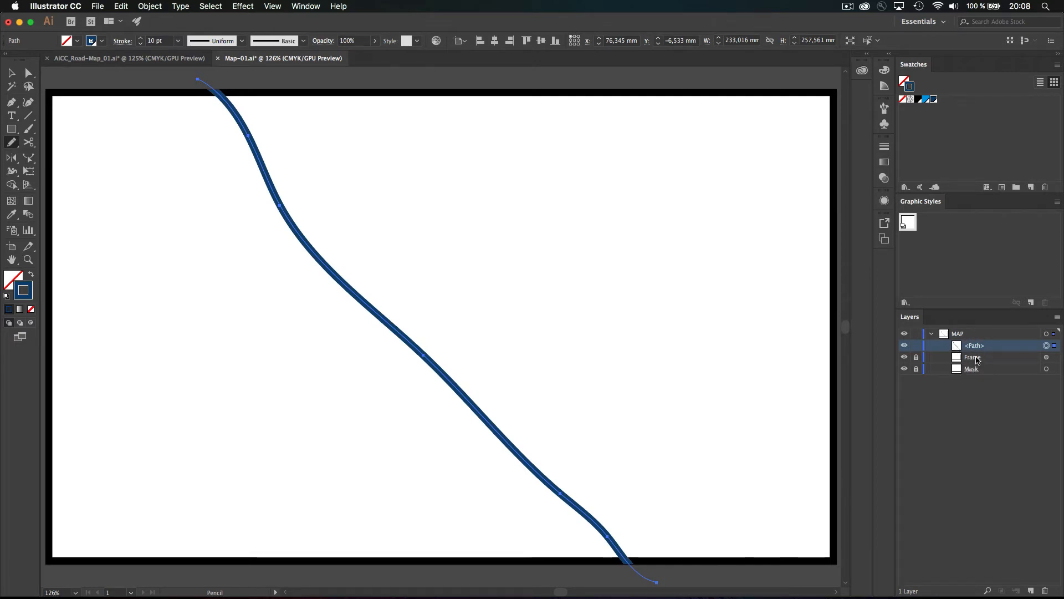
Create a new Layer 2 inside MAP and move the road path into it
left_click(954, 337)
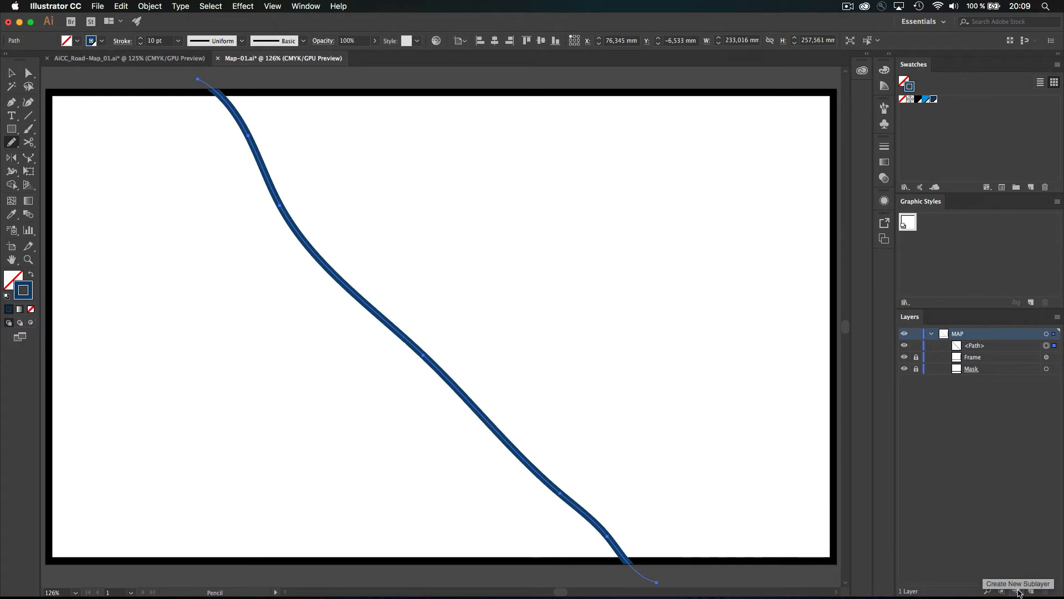
left_click(1019, 591)
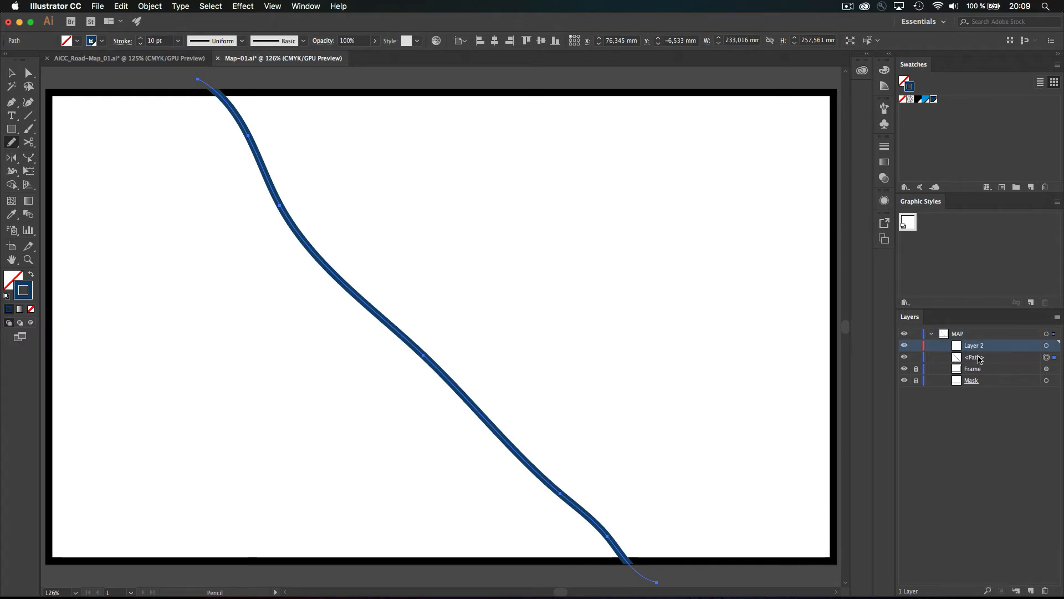
mouse_move(978, 359)
left_mouse_down()
mouse_move(986, 348)
mouse_move(984, 397)
mouse_move(968, 370)
mouse_move(977, 372)
left_mouse_up()
Delete the old road and redraw a curving 10 pt blue road from top to bottom
left_click(931, 335)
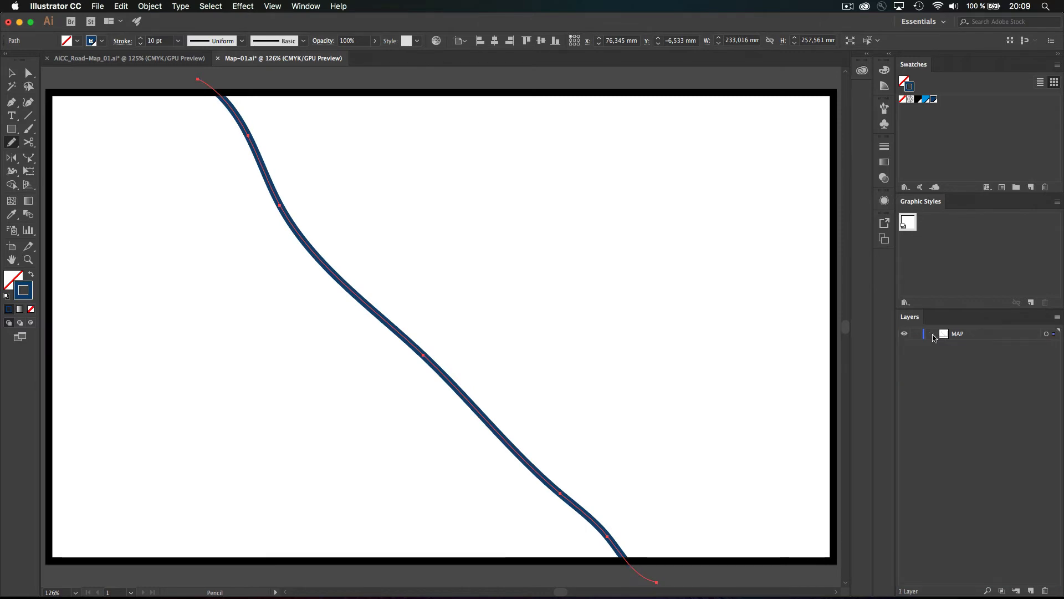
left_click(932, 334)
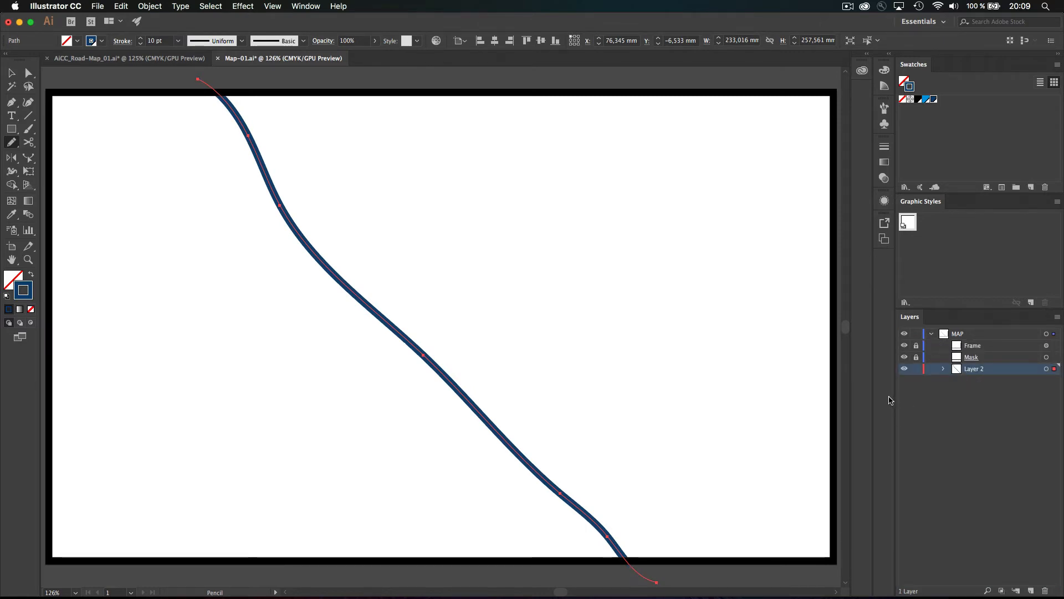
key("BackSpace")
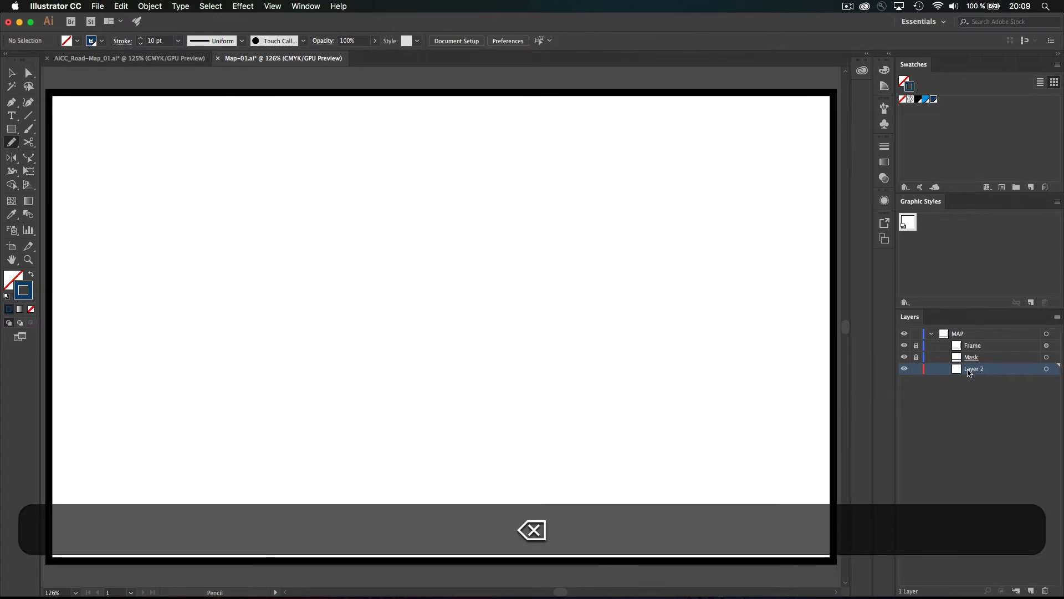
mouse_move(239, 76)
left_mouse_down()
mouse_move(431, 366)
mouse_move(637, 585)
left_mouse_up()
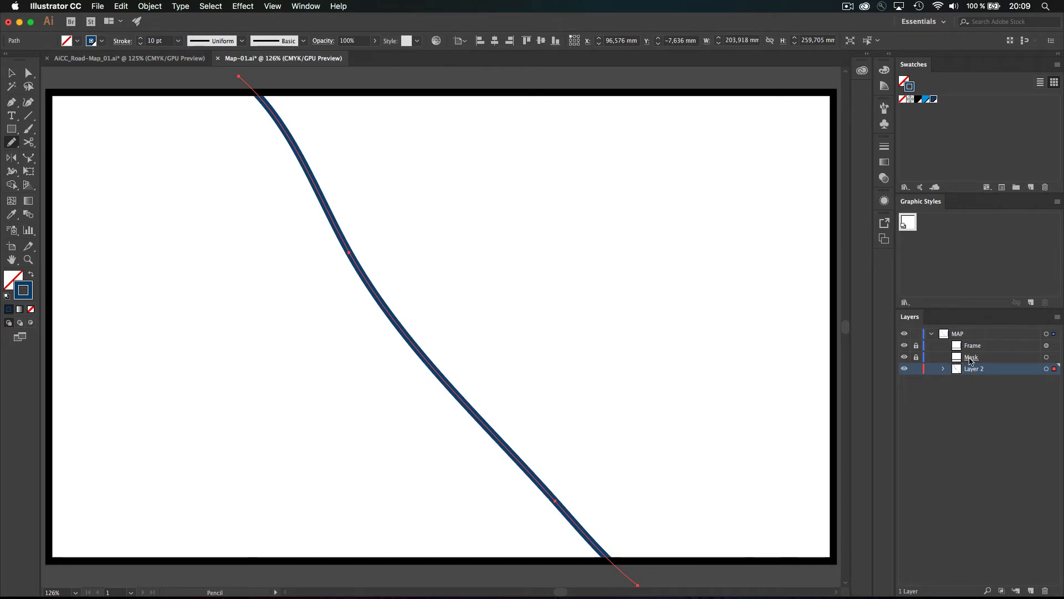
Move Layer 2 above Mask so it sits directly under Frame in the MAP layer
left_click_drag(974, 370, 974, 352)
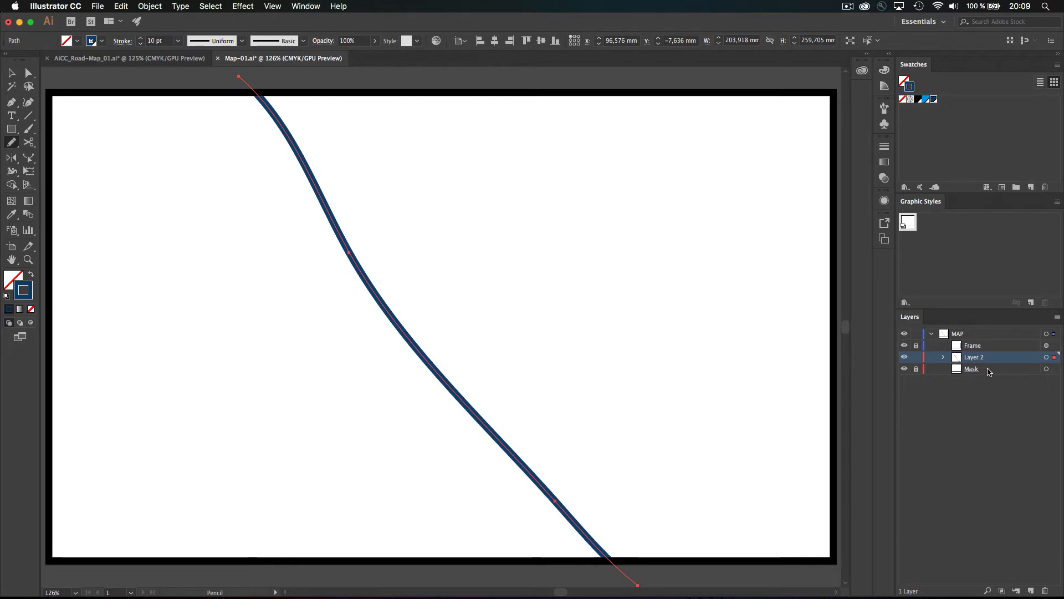
left_click(931, 334)
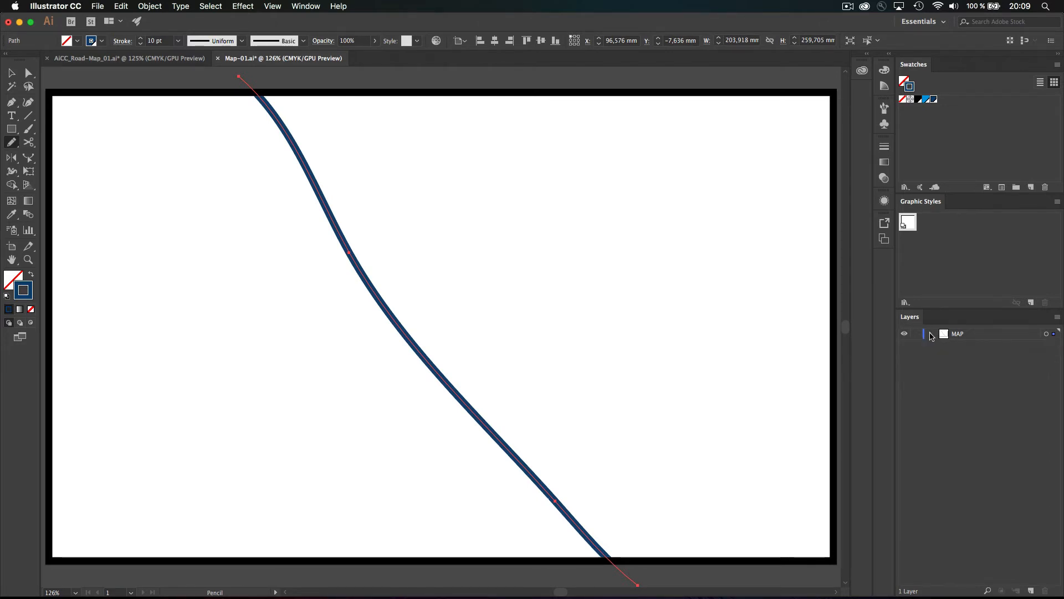
left_click(932, 334)
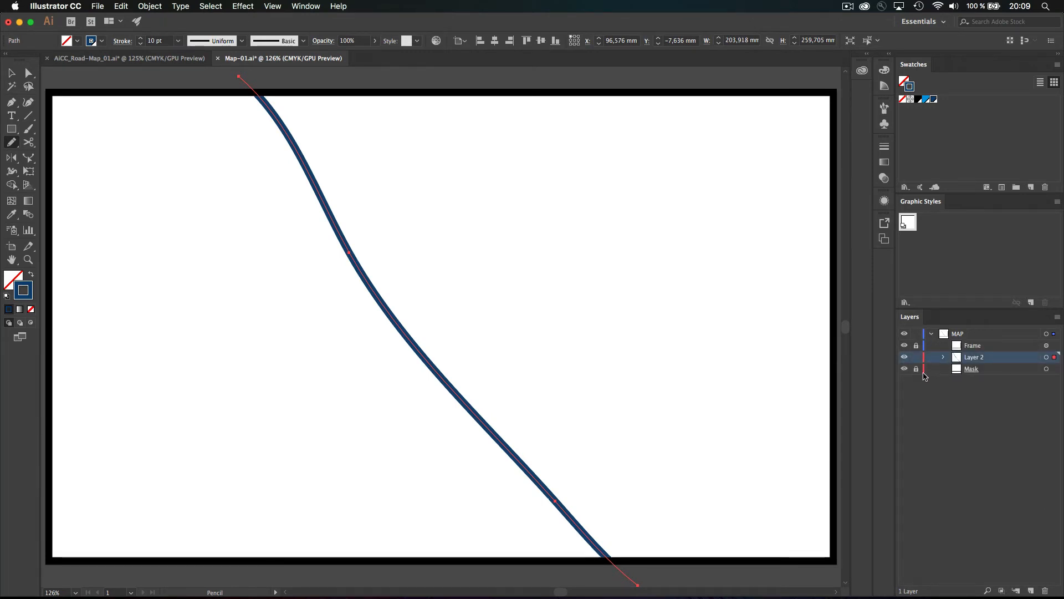
left_click(931, 333)
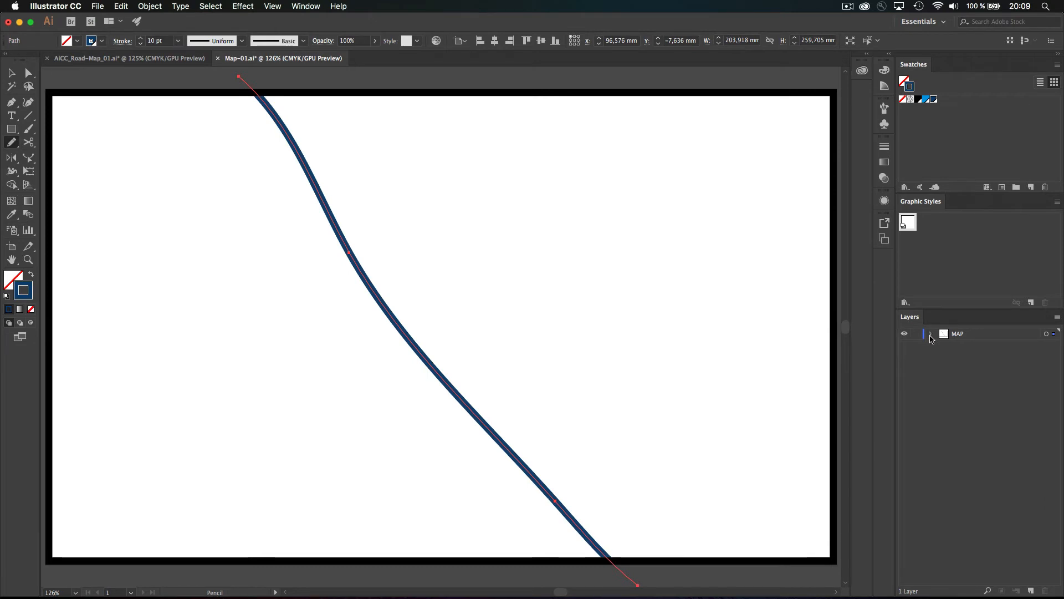
left_click(931, 334)
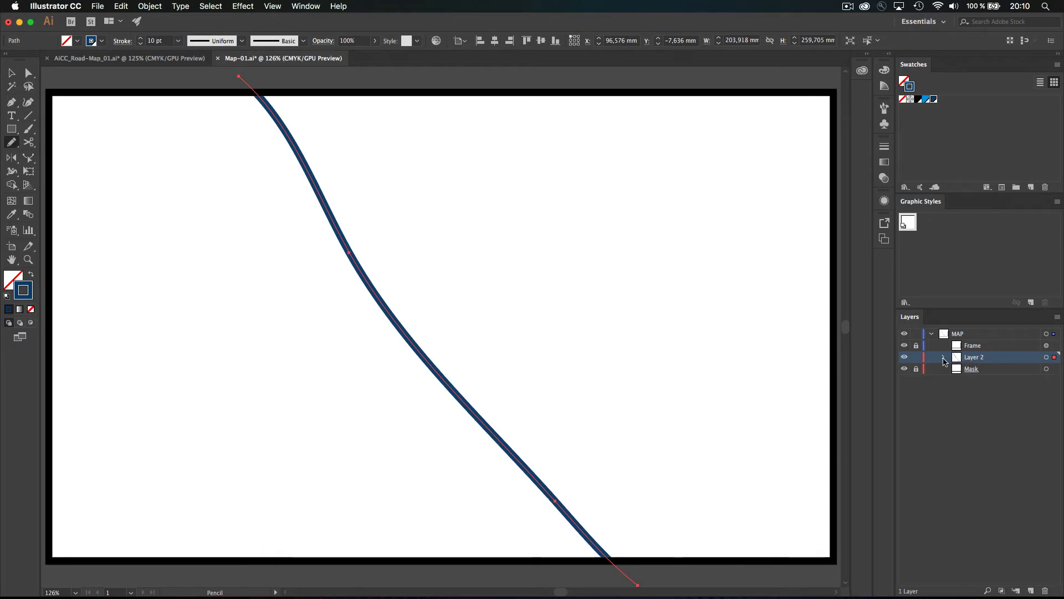
Rename the road's sublayer from Layer 2 to 'ROADS' and show the Color panel
left_click(945, 357)
double_click(975, 358)
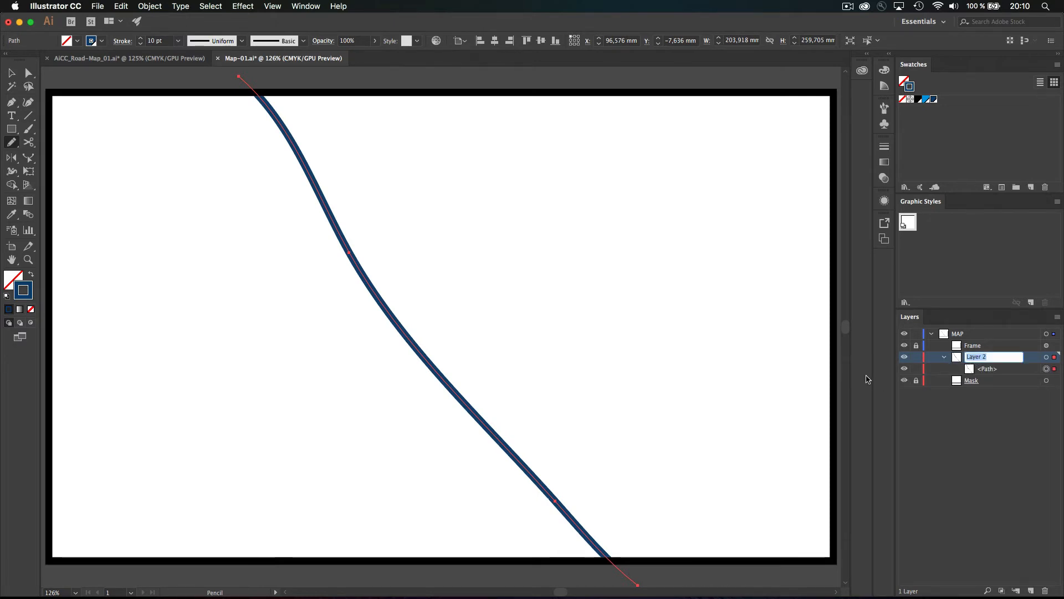
type("ROA")
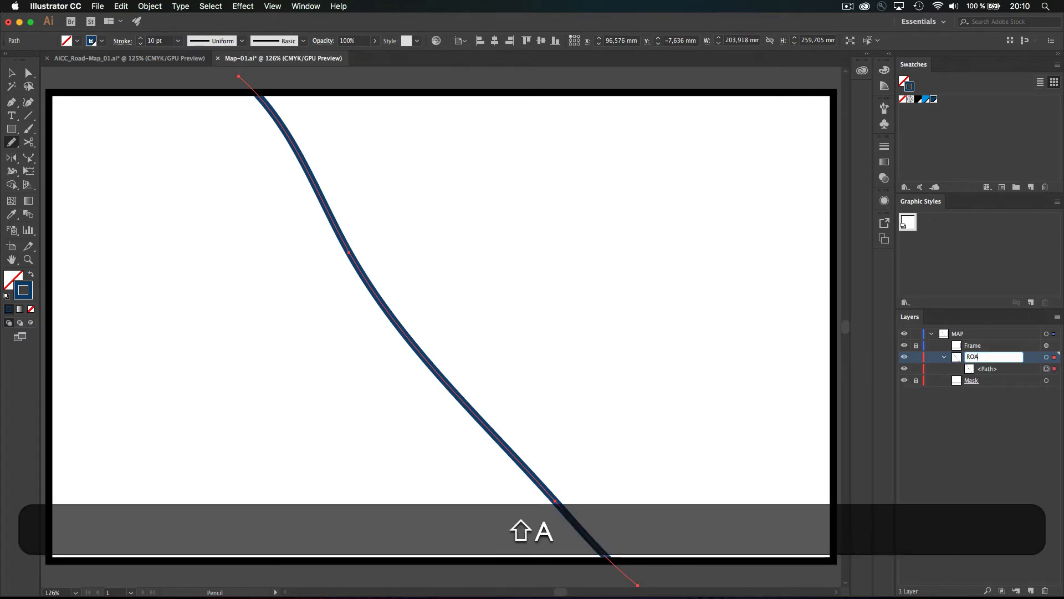
type("DS")
key("Return")
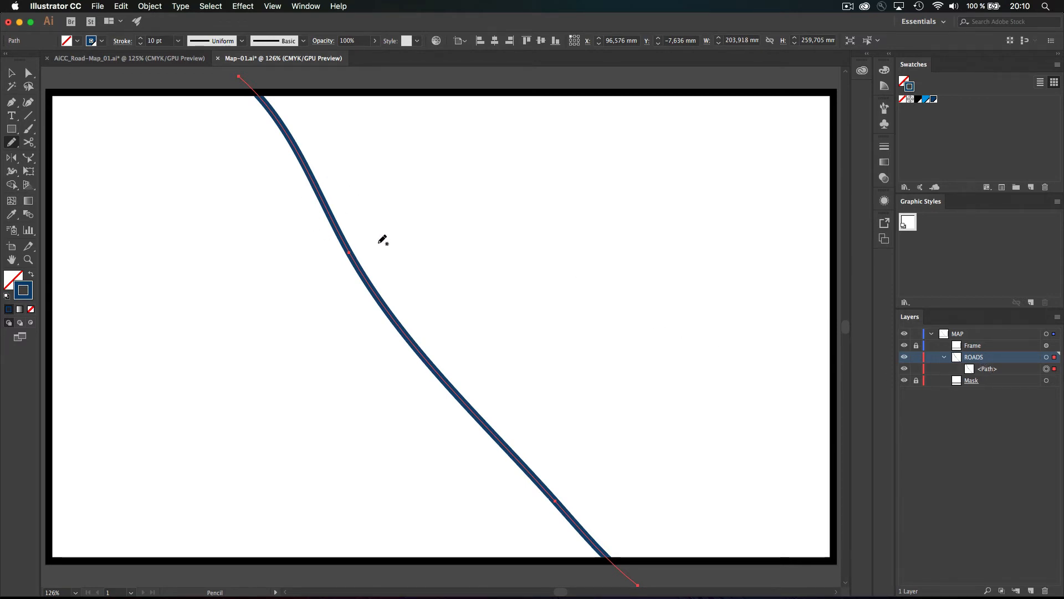
left_click(885, 70)
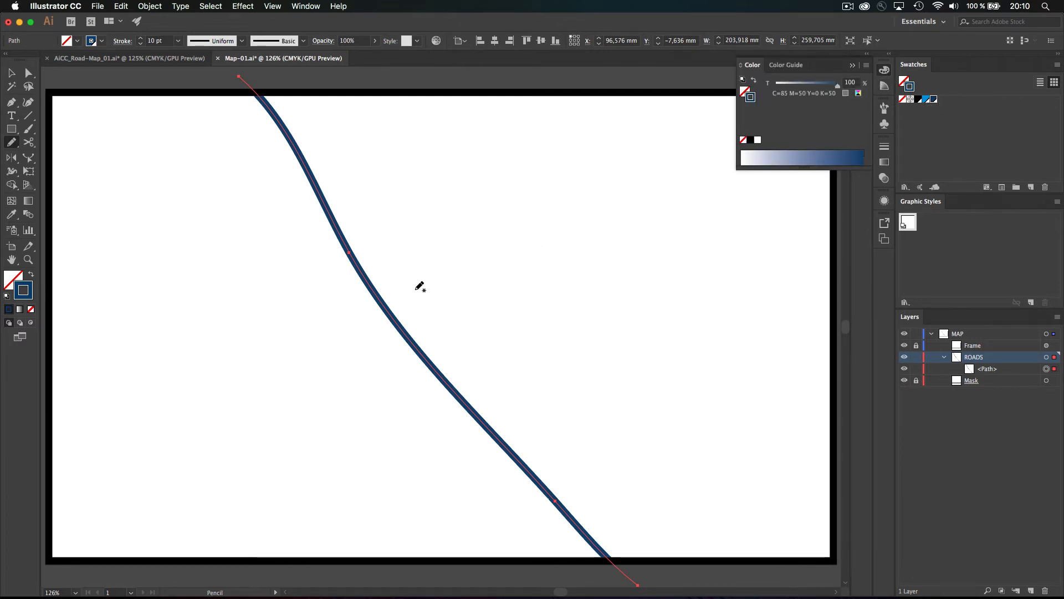
Zoom in on the road and raise its stroke weight to 14 pt in Appearance
key("super+space")
mouse_move(314, 215)
left_mouse_down()
mouse_move(487, 287)
mouse_move(449, 294)
mouse_move(392, 282)
mouse_move(338, 257)
left_mouse_up()
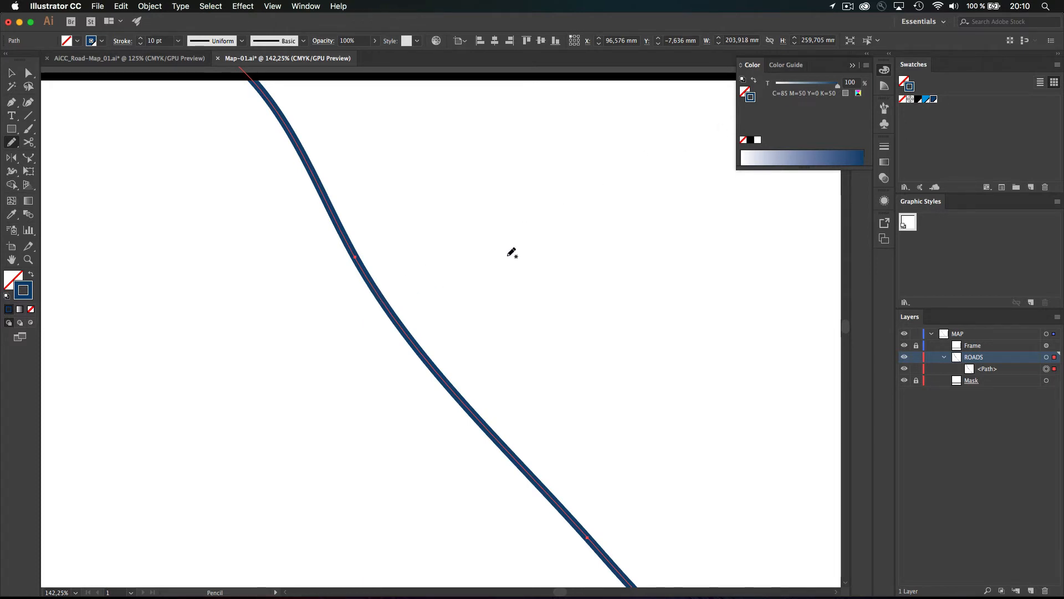
left_click(885, 201)
left_click(808, 228)
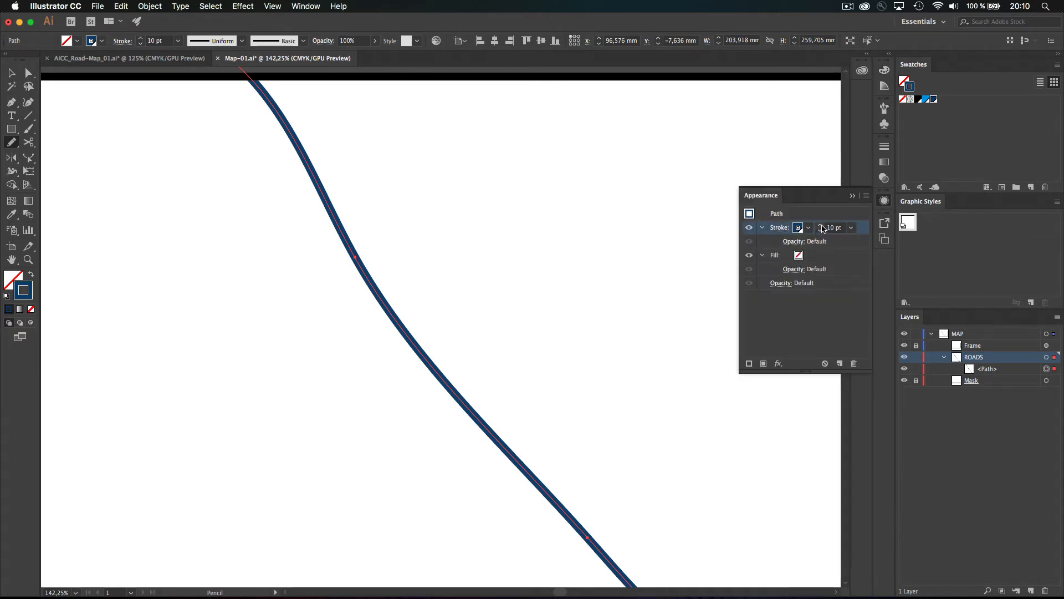
left_click(821, 226)
left_click(820, 227)
left_click(820, 226)
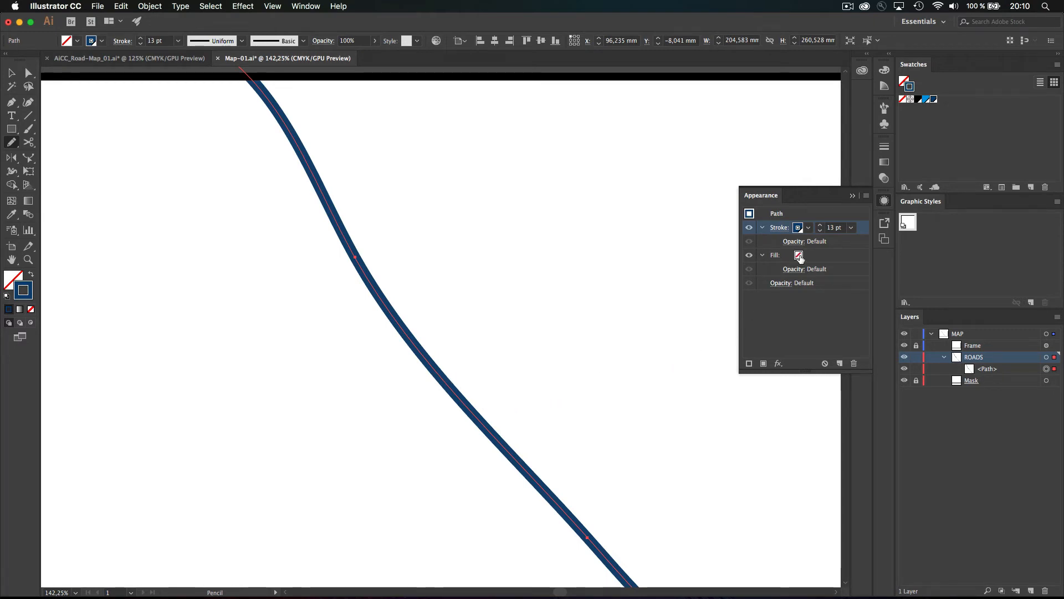
left_click(820, 225)
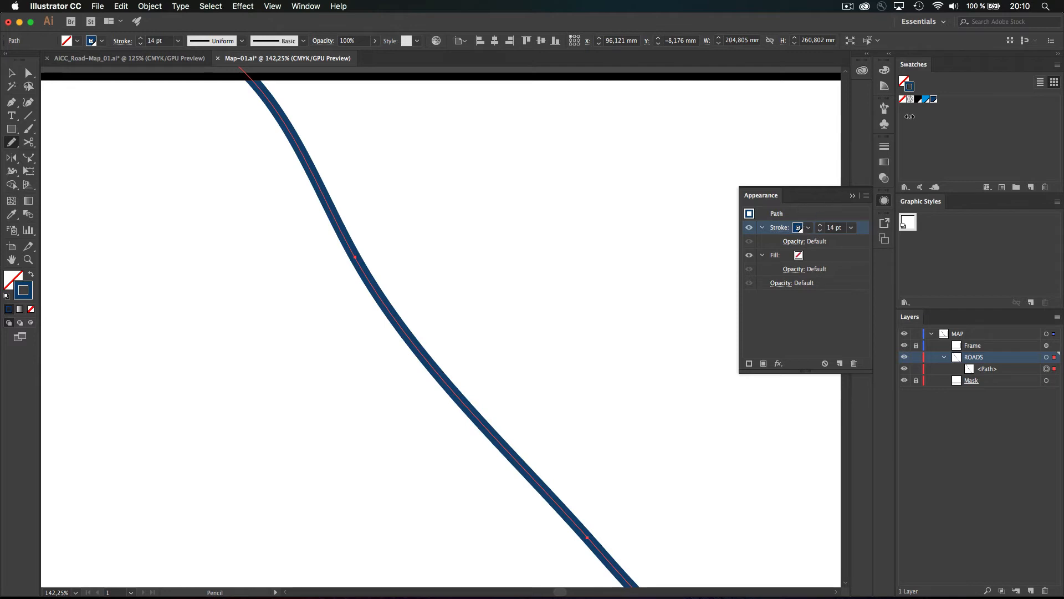
Lower the road's blue stroke tint to 40% in the Color panel
left_click(884, 70)
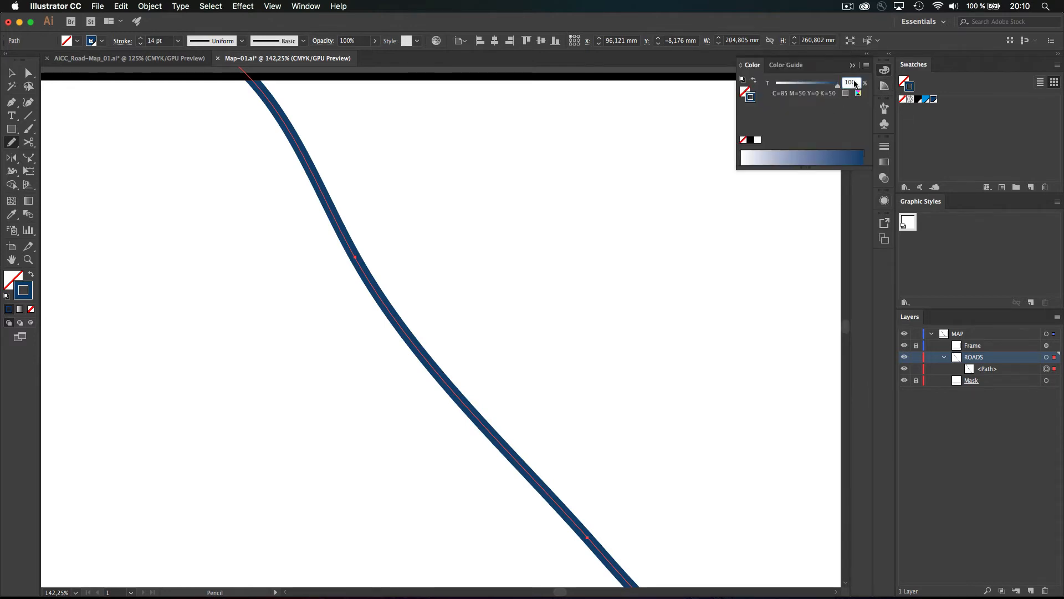
key("shift+Down")
key("shift+Down")
key("shift+Down")
key("shift+Down")
key("shift+Down")
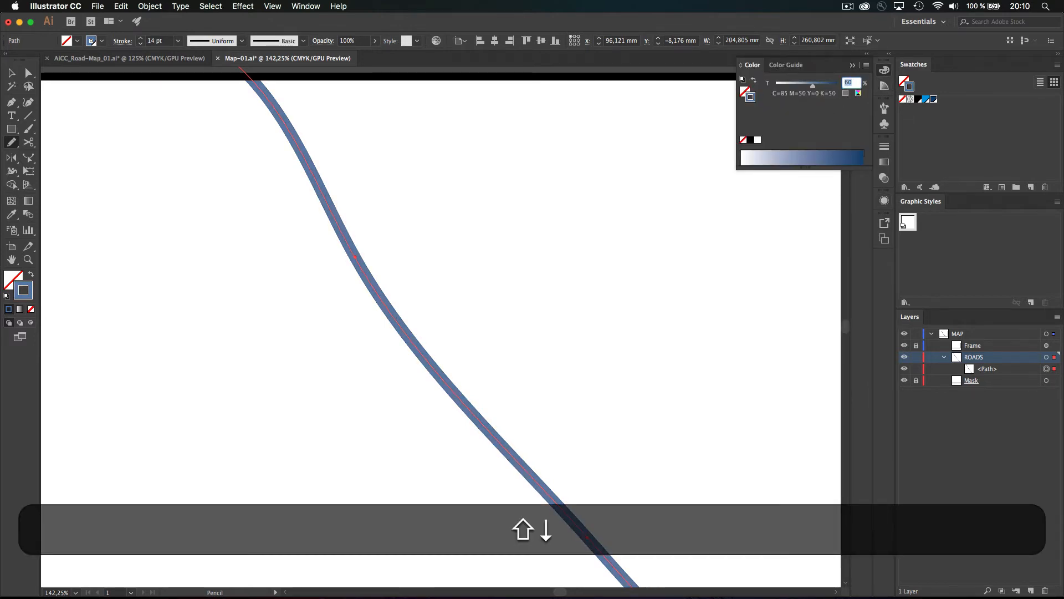
key("shift+Down")
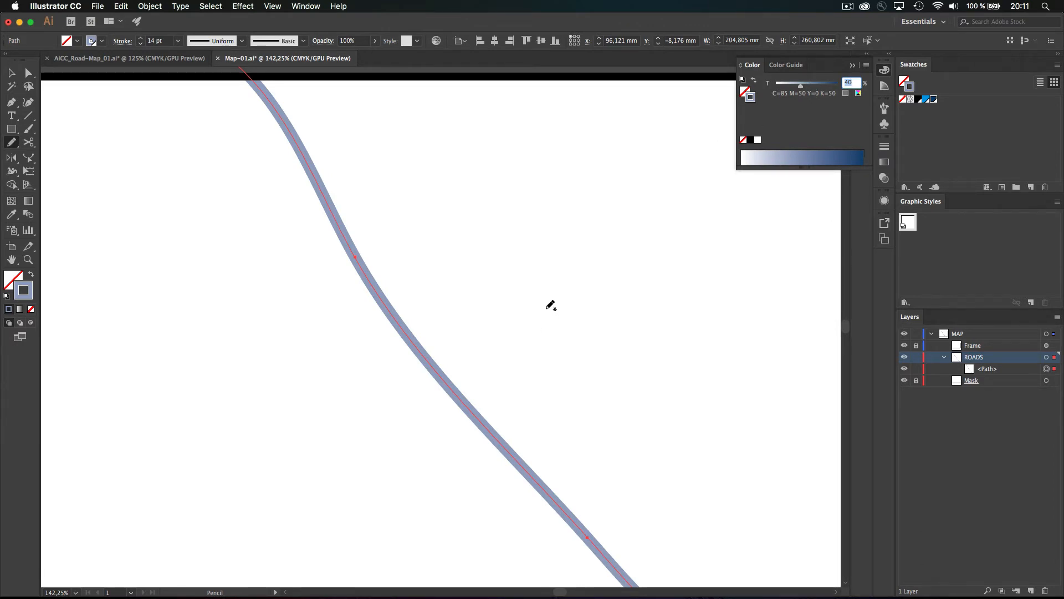
Add a second stroke to the road and set its blue tint to 100%
left_click(886, 201)
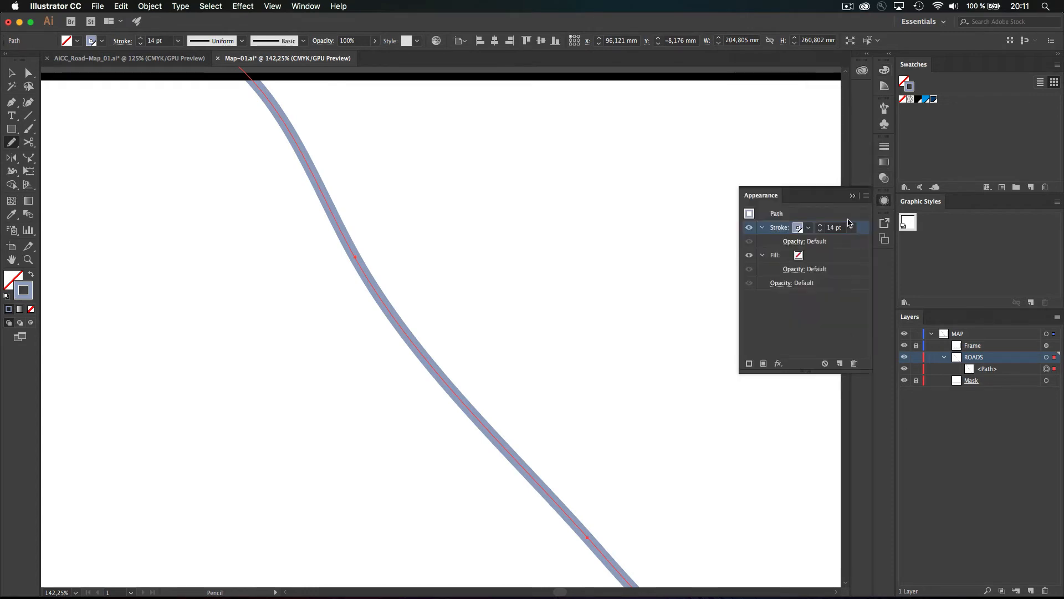
left_click(748, 365)
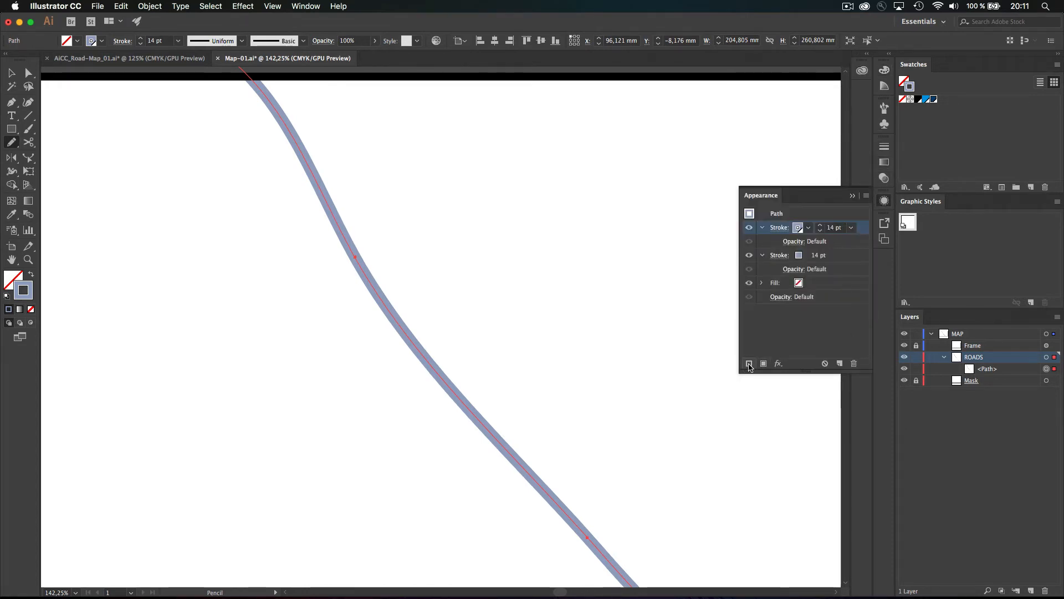
left_click(801, 256)
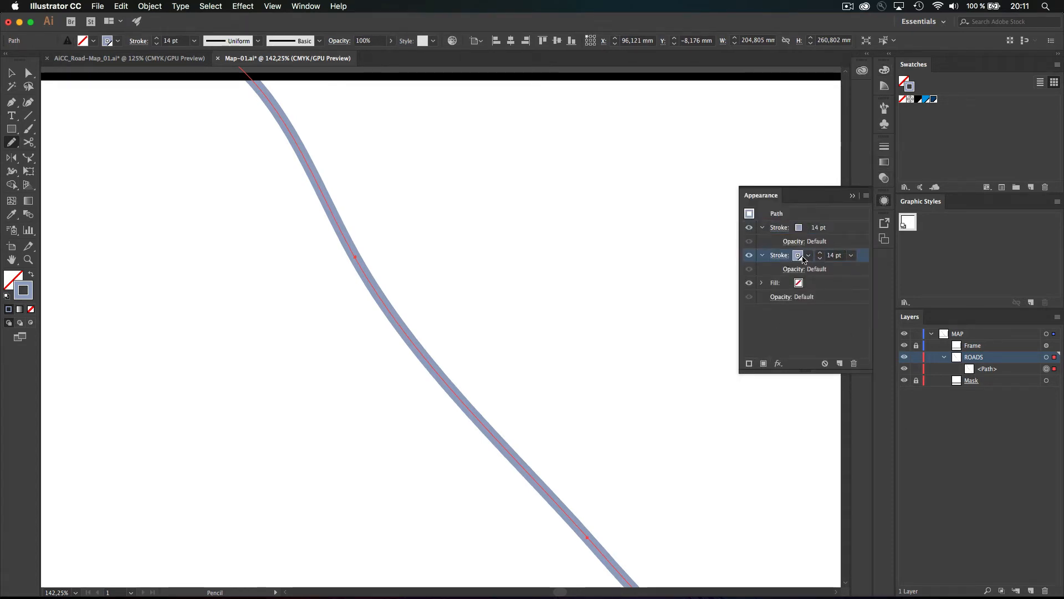
left_click(800, 256)
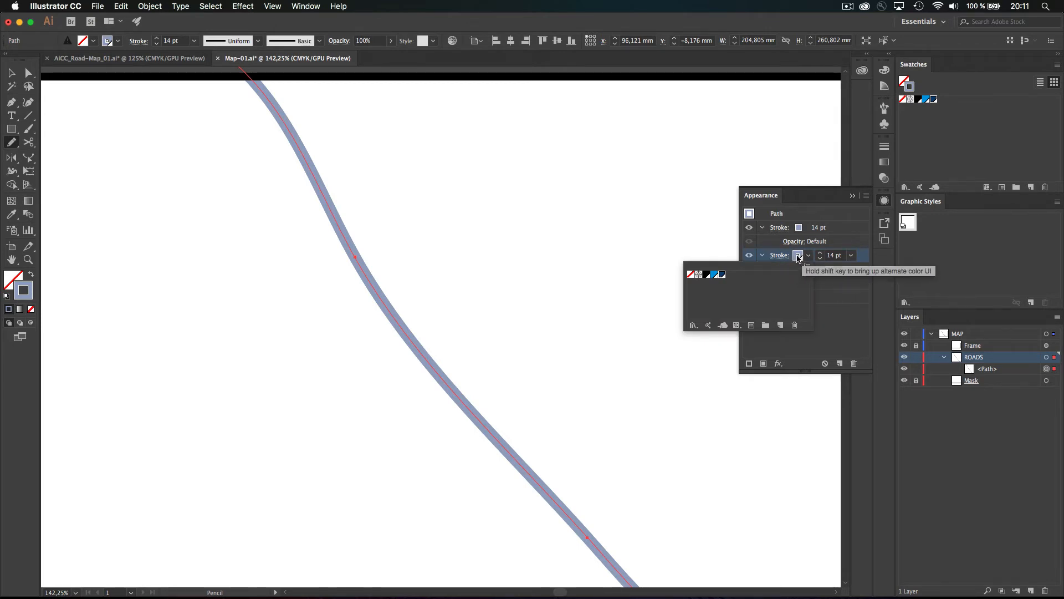
left_click(798, 257)
left_click(798, 256, "shift")
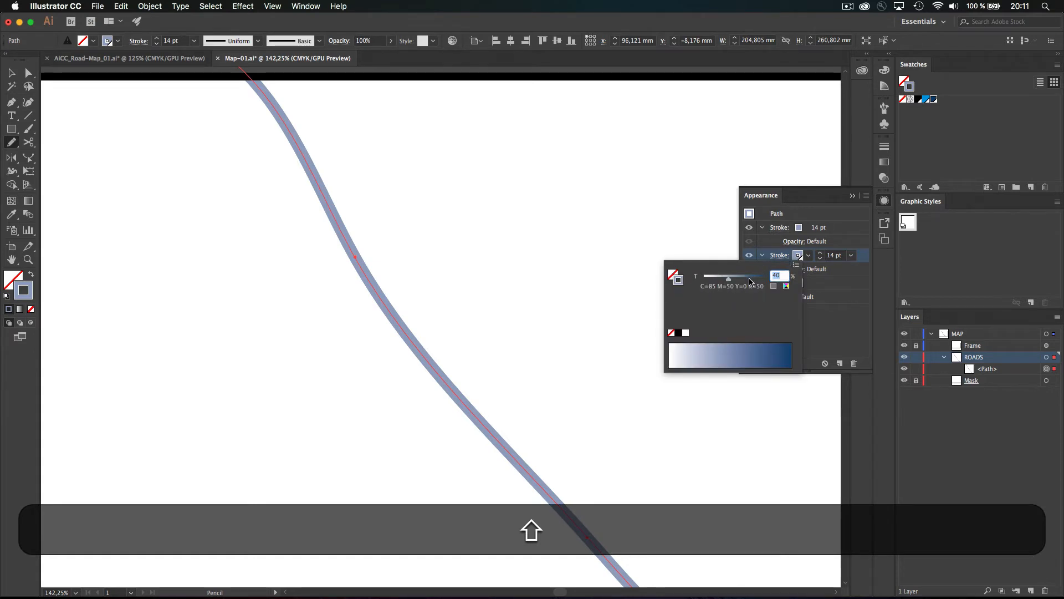
left_click(884, 72)
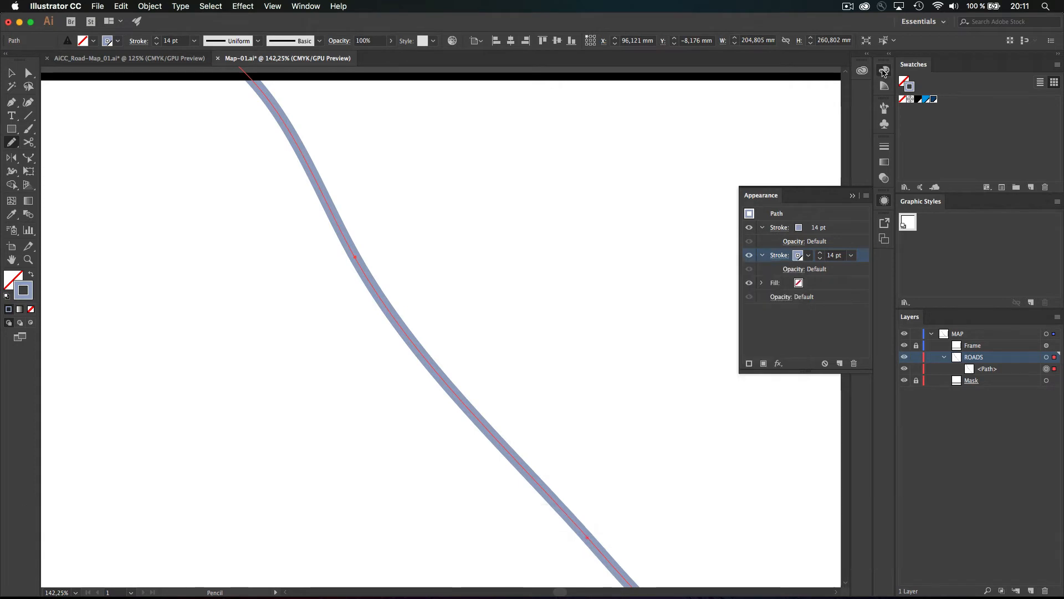
left_click(884, 72)
left_click(884, 201)
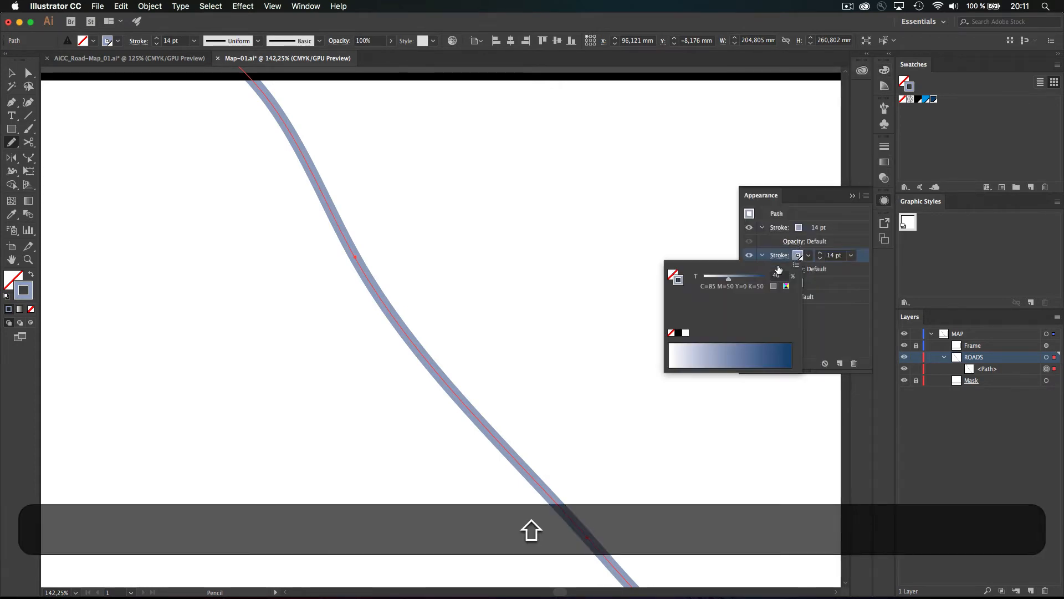
left_click(797, 255, "shift")
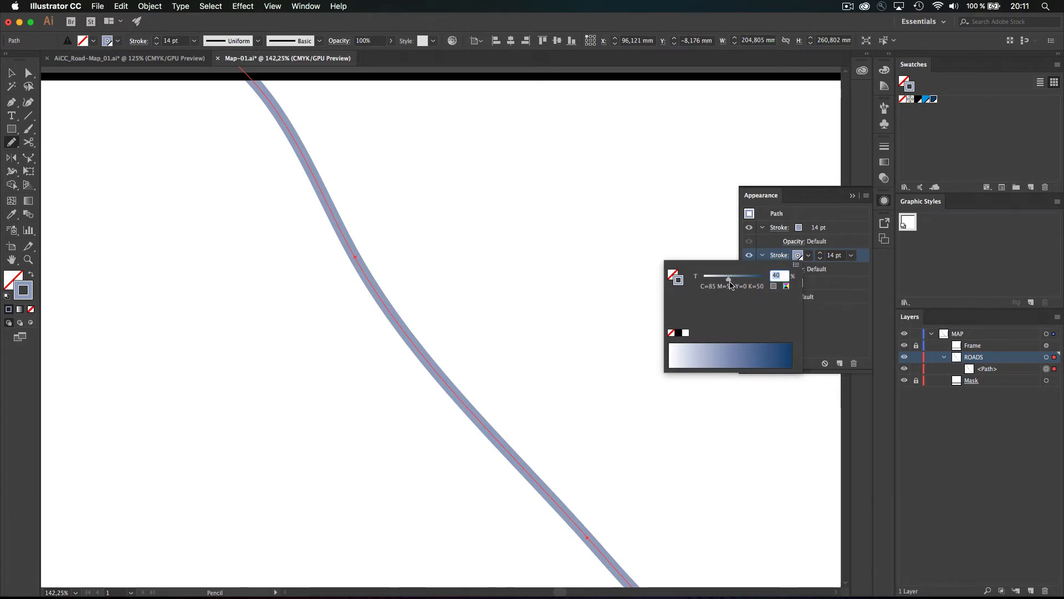
left_click_drag(729, 278, 768, 281)
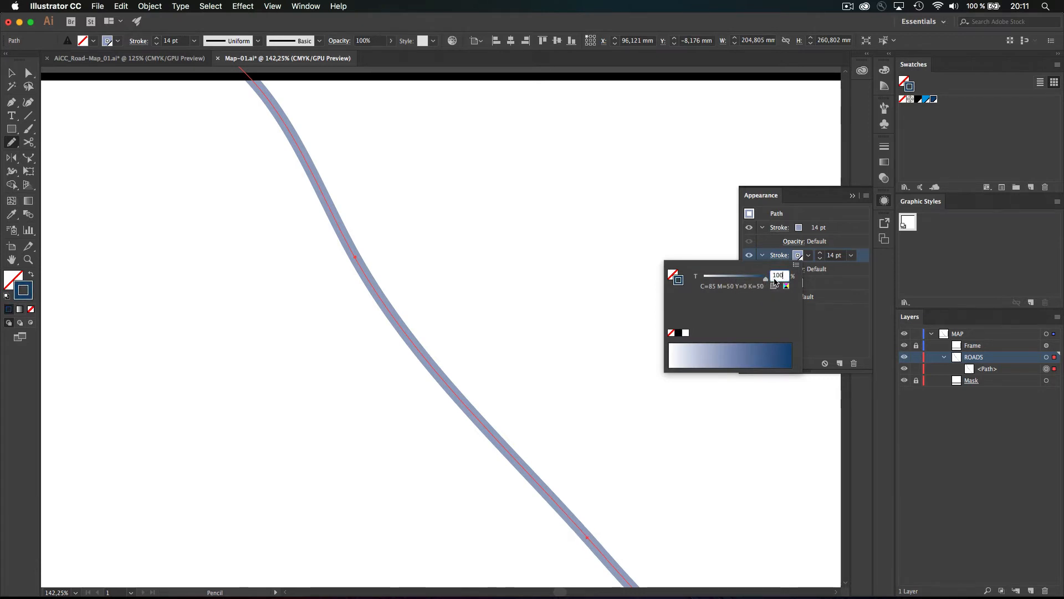
left_click(840, 289)
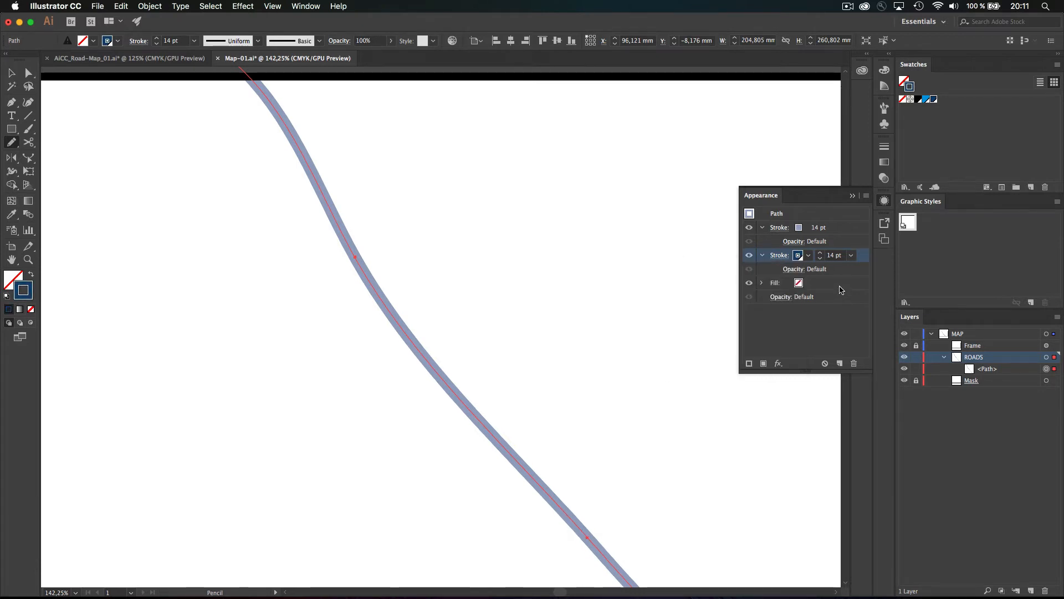
Raise the second stroke's weight to 19 pt and deselect to check the dark outline
left_click(821, 254)
left_click(821, 253)
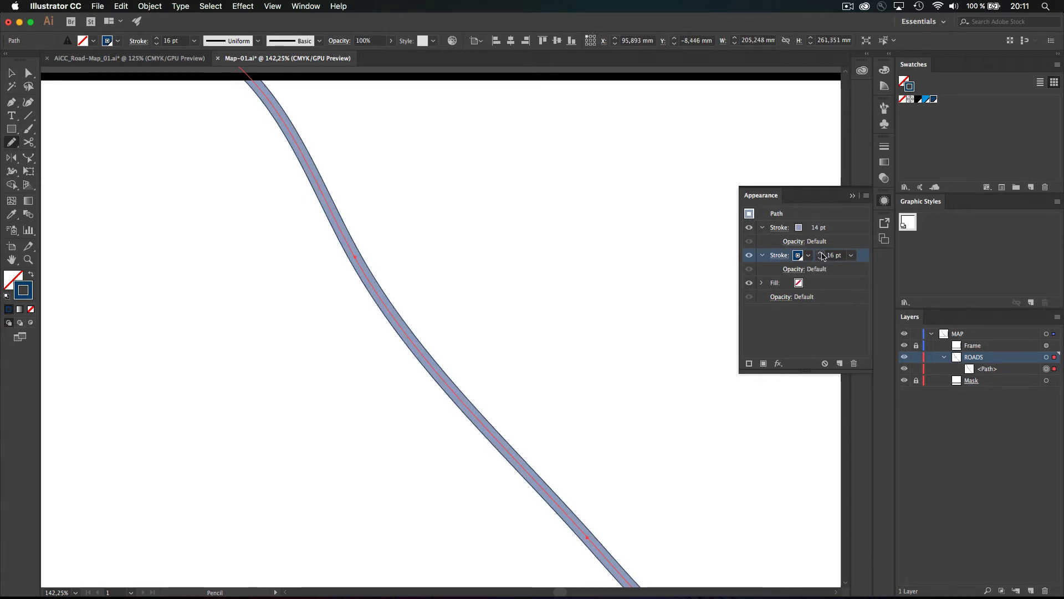
left_click(822, 254)
left_click(822, 254)
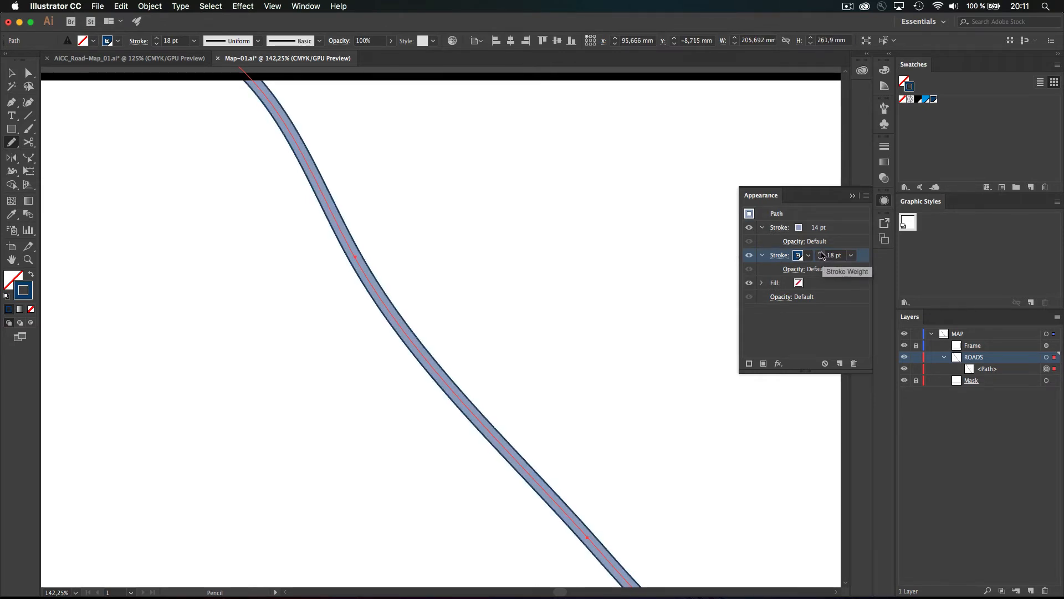
left_click(822, 253)
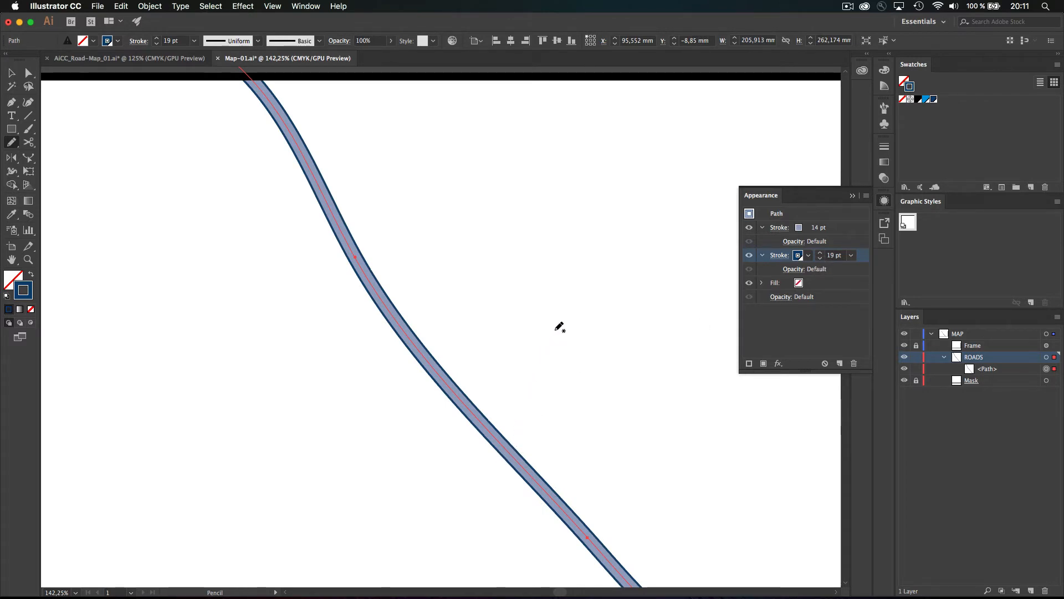
left_click(574, 359, "super")
Save the road's two-stroke appearance as a new graphic style named 'Road-1'
left_click_drag(458, 276, 524, 291)
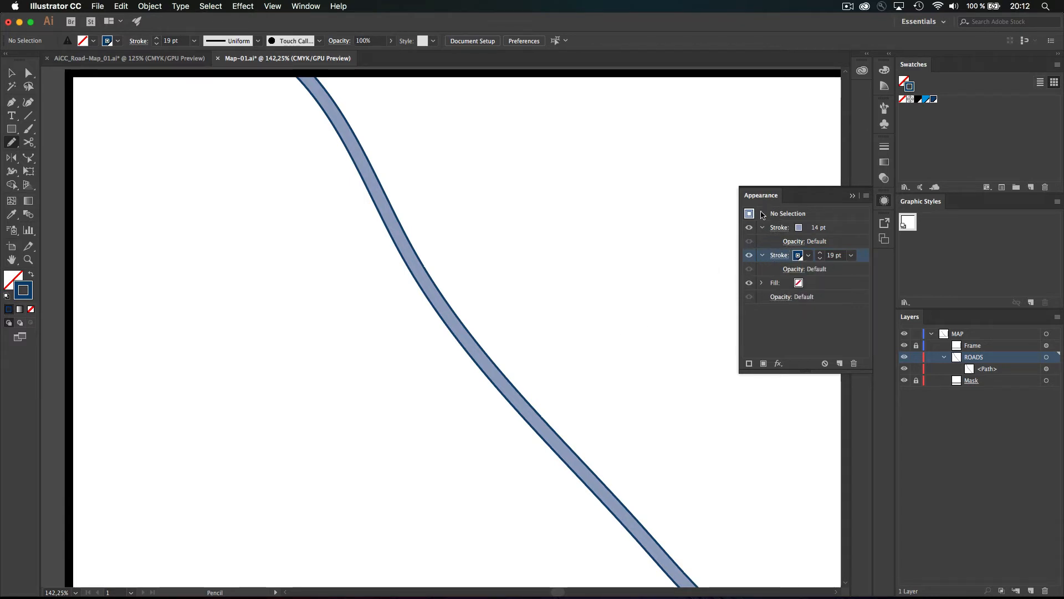
left_click(1031, 304, "alt")
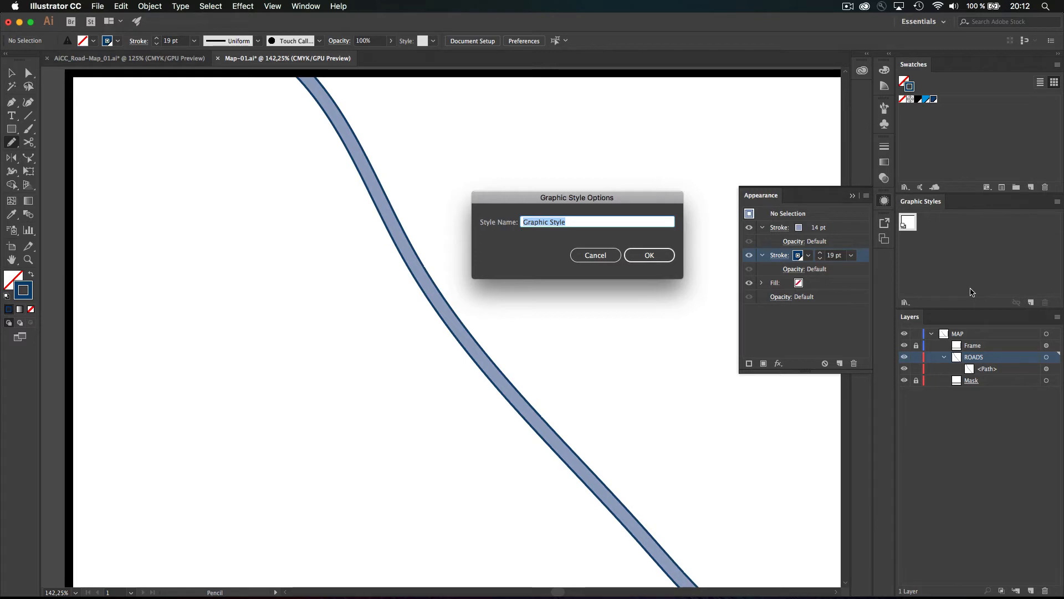
type("Roa")
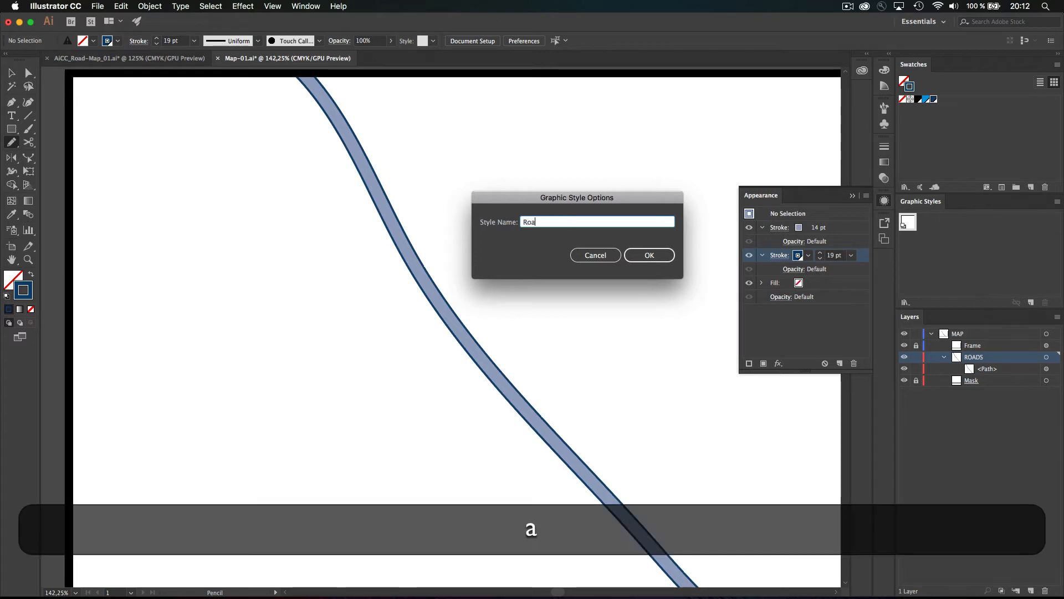
type("d-1")
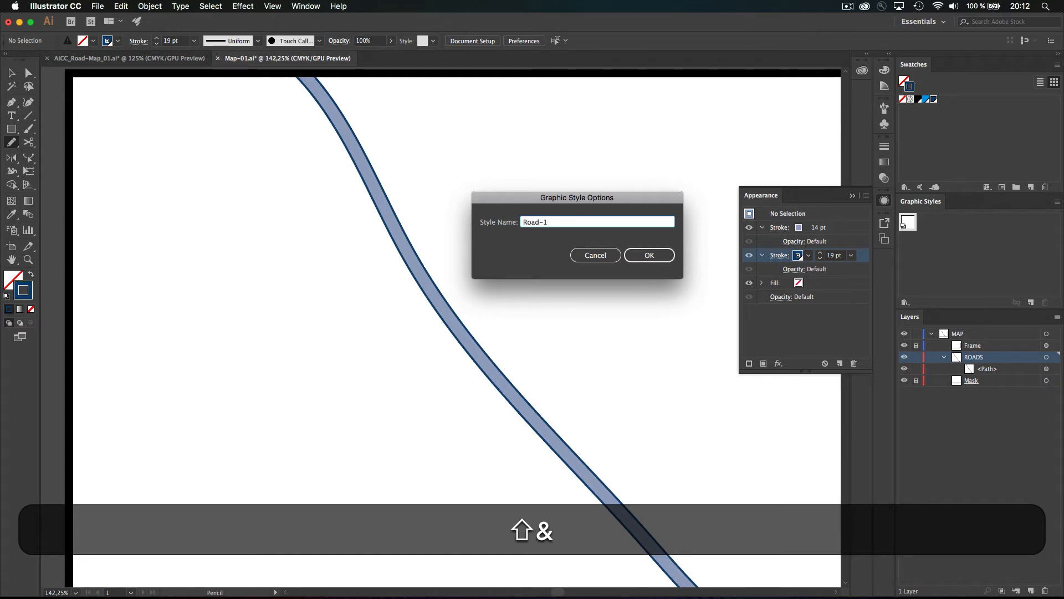
key("shift+Left")
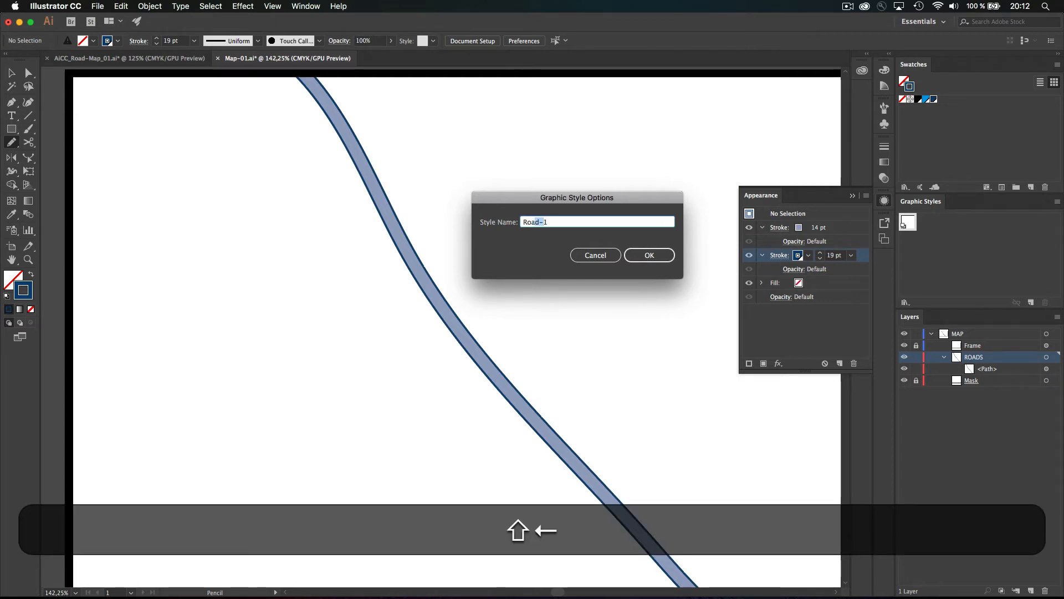
key("shift+super+Left")
key("Right")
key("Return")
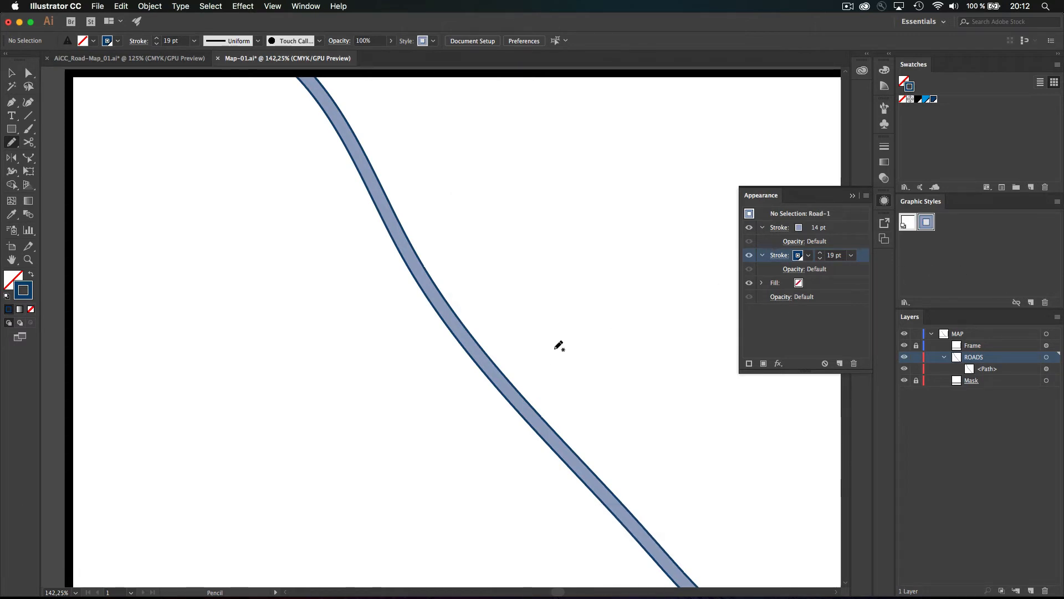
Draw a second road from lower left to upper right, crossing the first road
mouse_move(291, 549)
left_mouse_down()
mouse_move(321, 507)
mouse_move(484, 387)
mouse_move(673, 298)
left_mouse_up()
scroll(673, 297, "left", 10)
scroll(672, 297, "down", 5)
key("BackSpace")
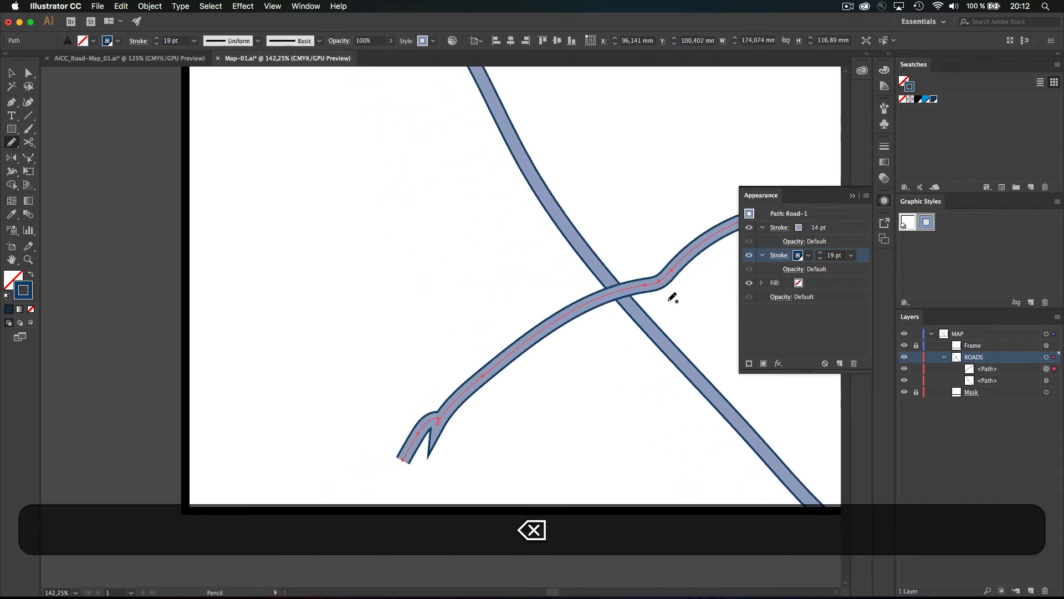
scroll(533, 403, "right", 6)
scroll(534, 403, "up", 4)
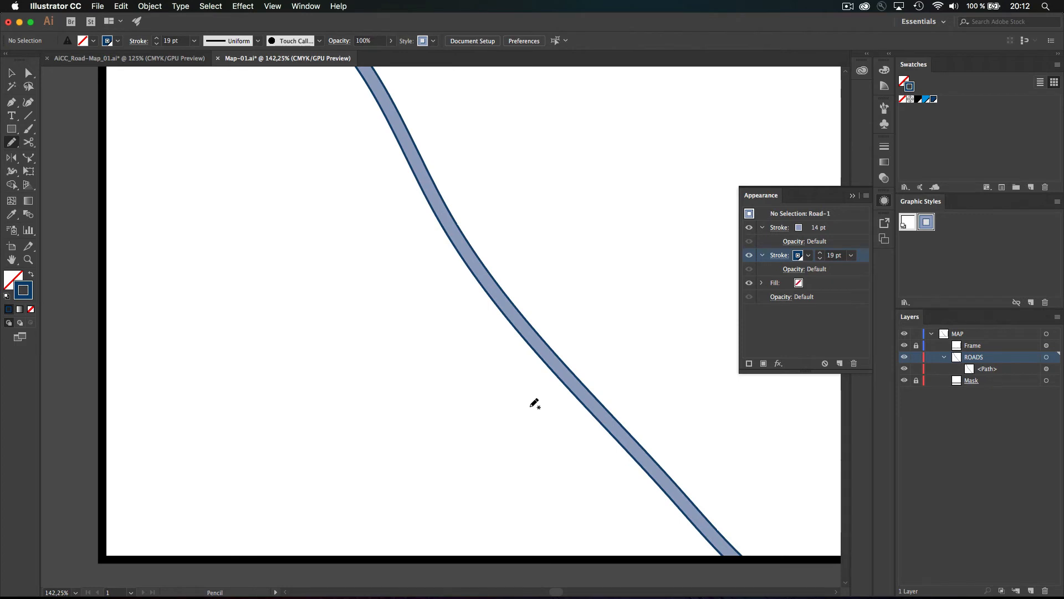
left_click_drag(292, 403, 617, 255)
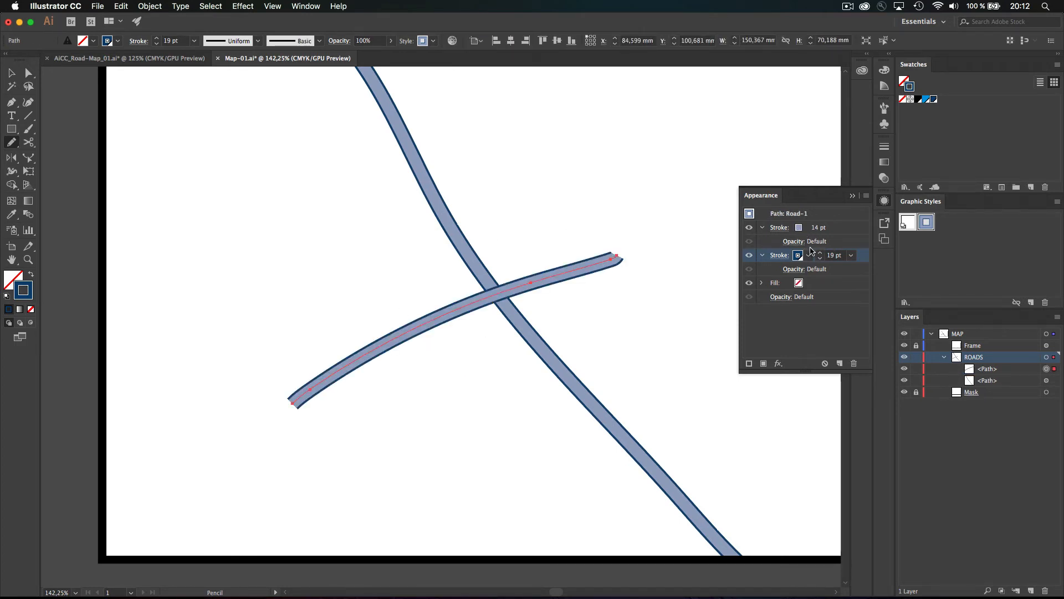
Widen the second road's inner band stroke to 40 pt
left_click(814, 228)
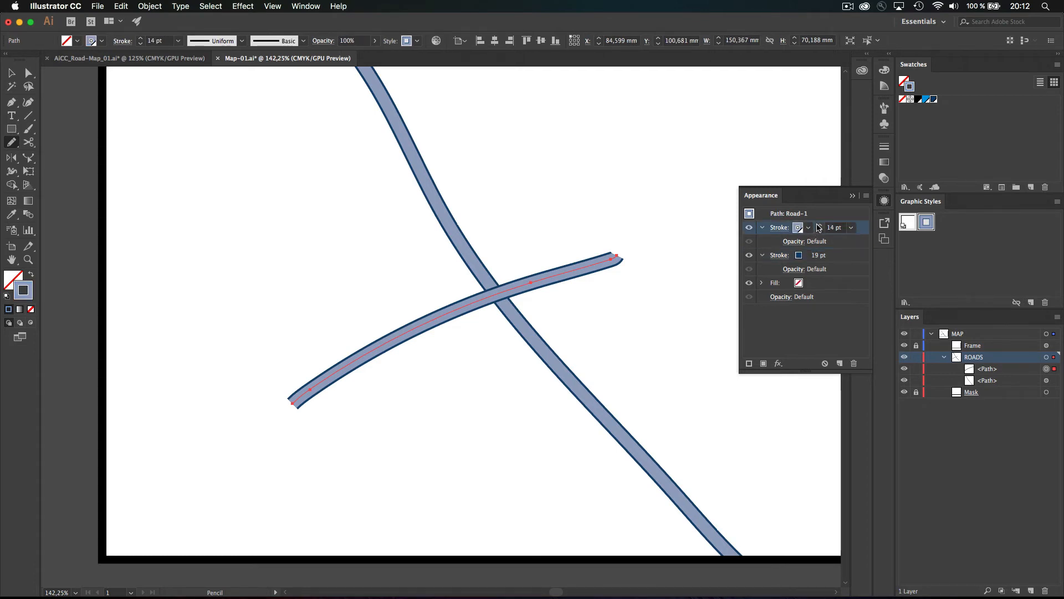
left_click(820, 225)
left_click(820, 225)
left_click(820, 225)
left_click(819, 225)
left_click(820, 225)
left_click(819, 225)
left_click(820, 225)
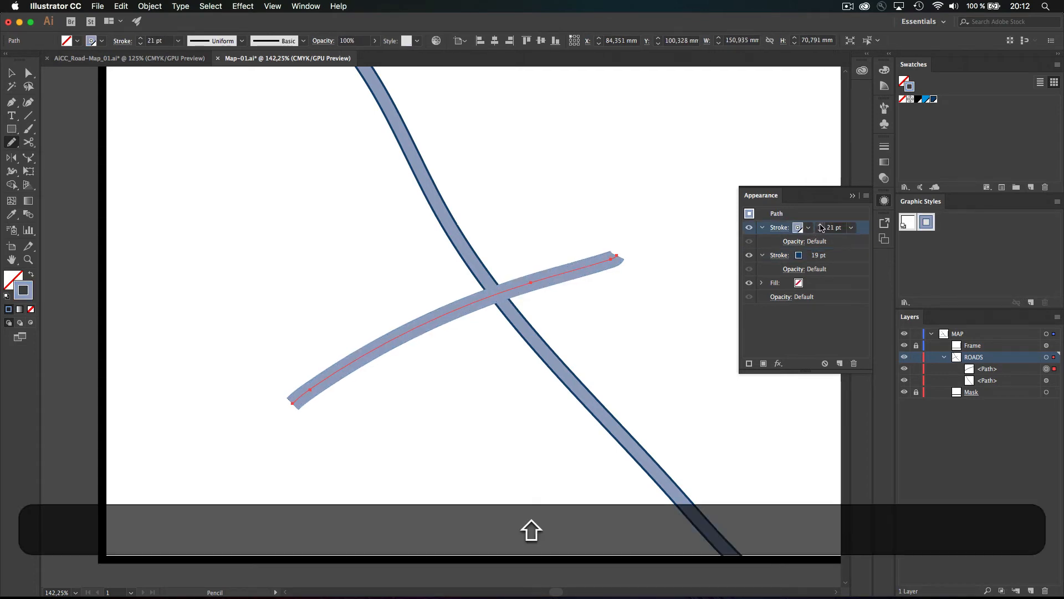
left_click(819, 225, "shift")
left_click(820, 225, "shift")
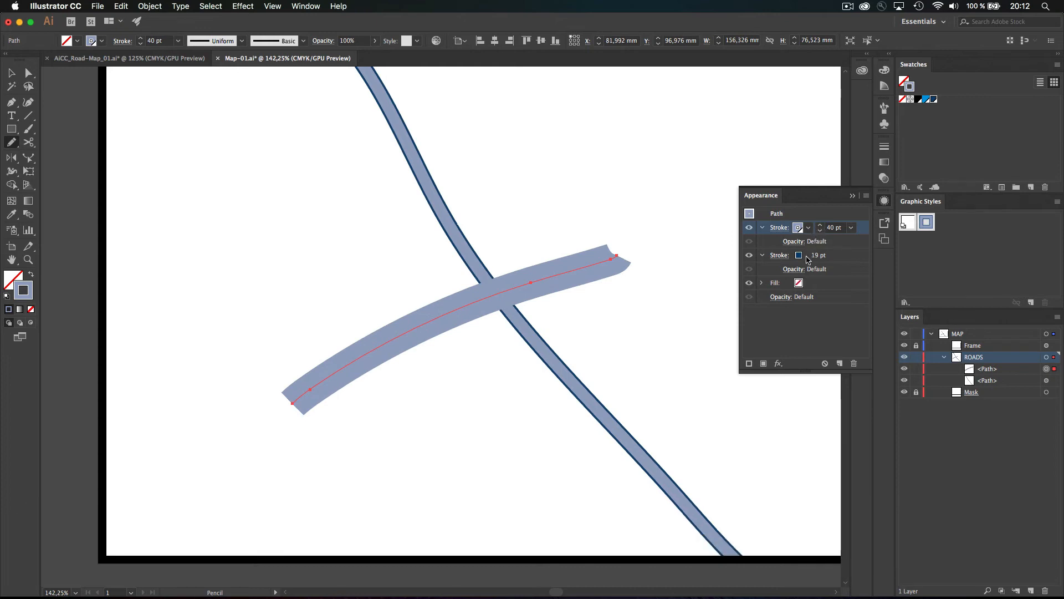
Widen the second road's outline stroke to 44 pt
left_click(817, 256)
key("shift")
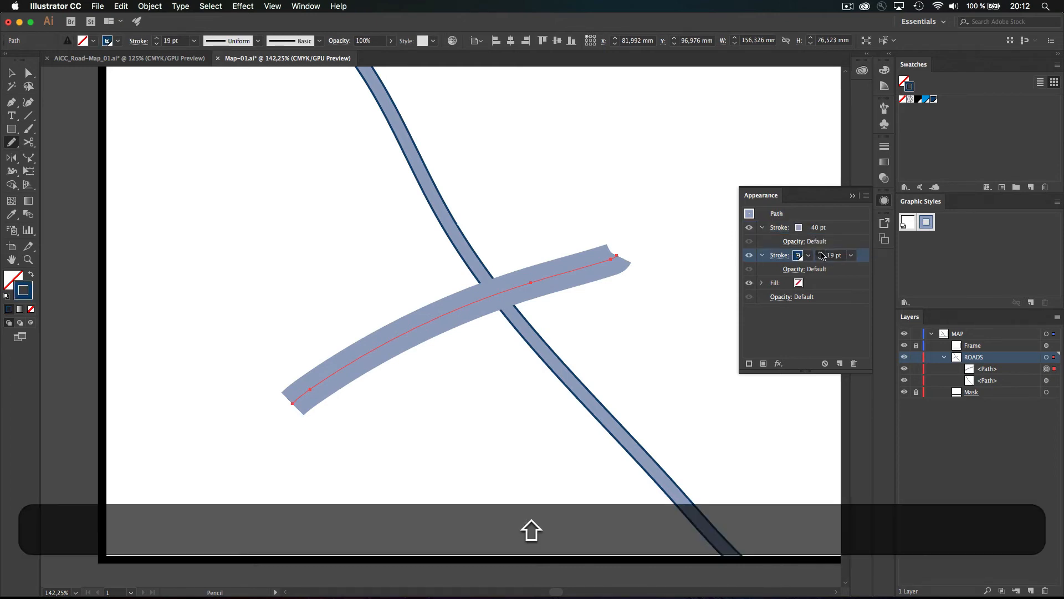
left_click(821, 253, "shift")
left_click(820, 253, "shift")
left_click(820, 253)
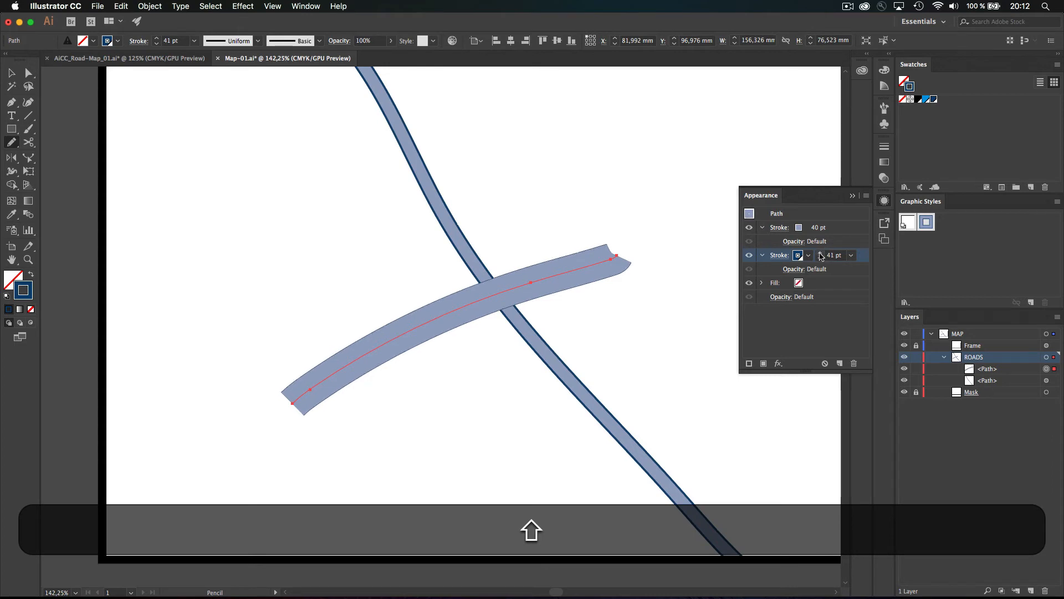
left_click(819, 253)
left_click(819, 252)
left_click(819, 253)
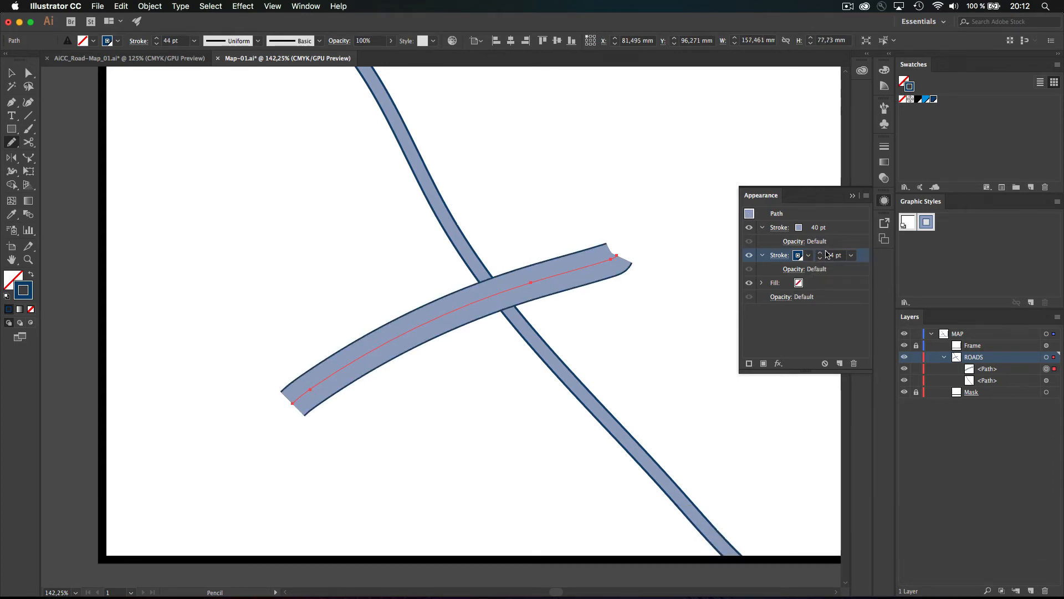
Save the wider road look as graphic style 'Road-2'
left_click(1031, 304, "alt")
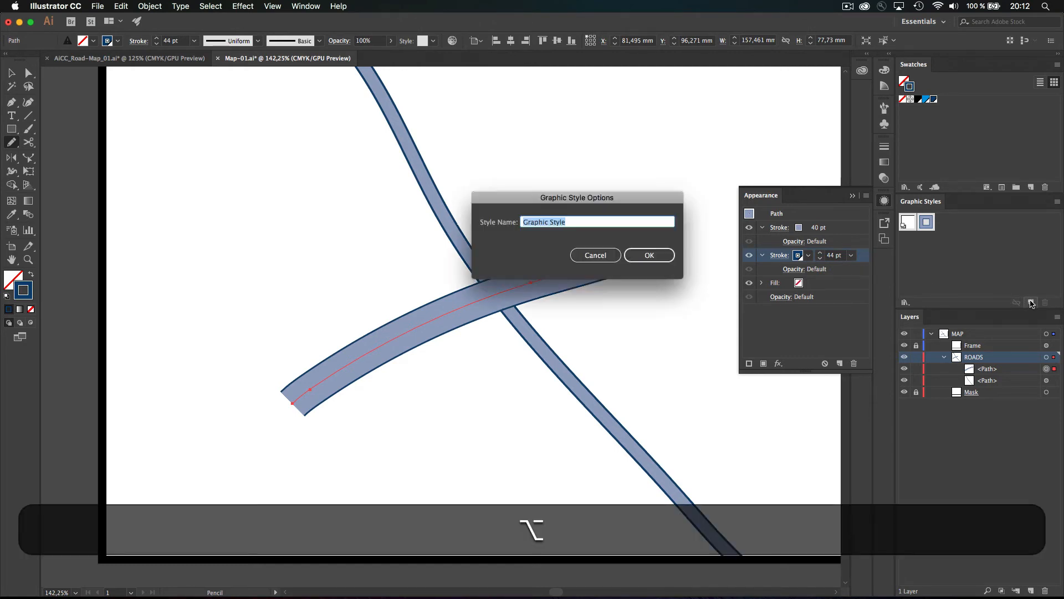
type("Road-")
type("2")
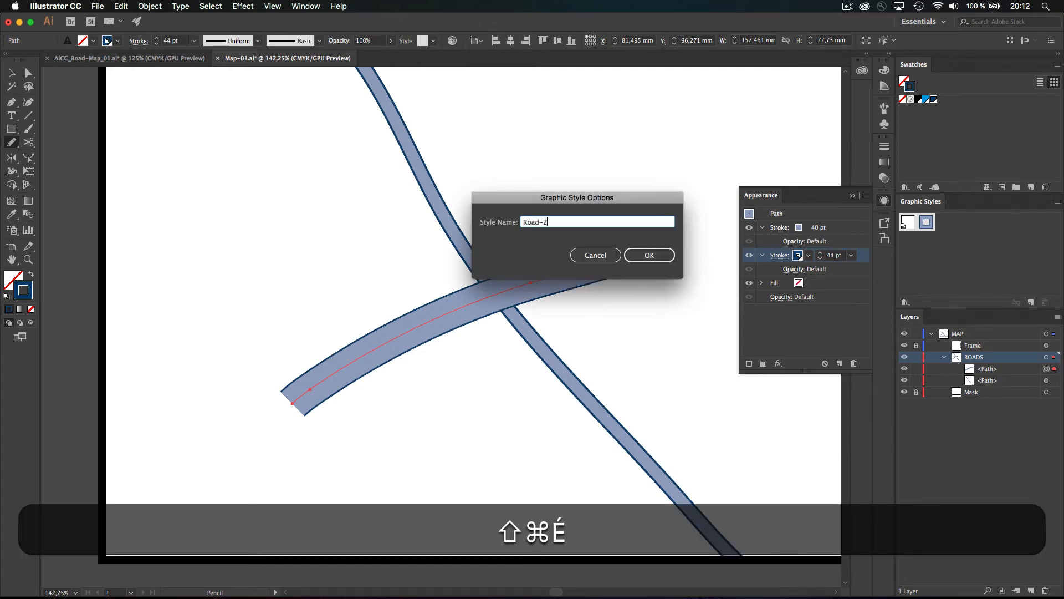
key("Return")
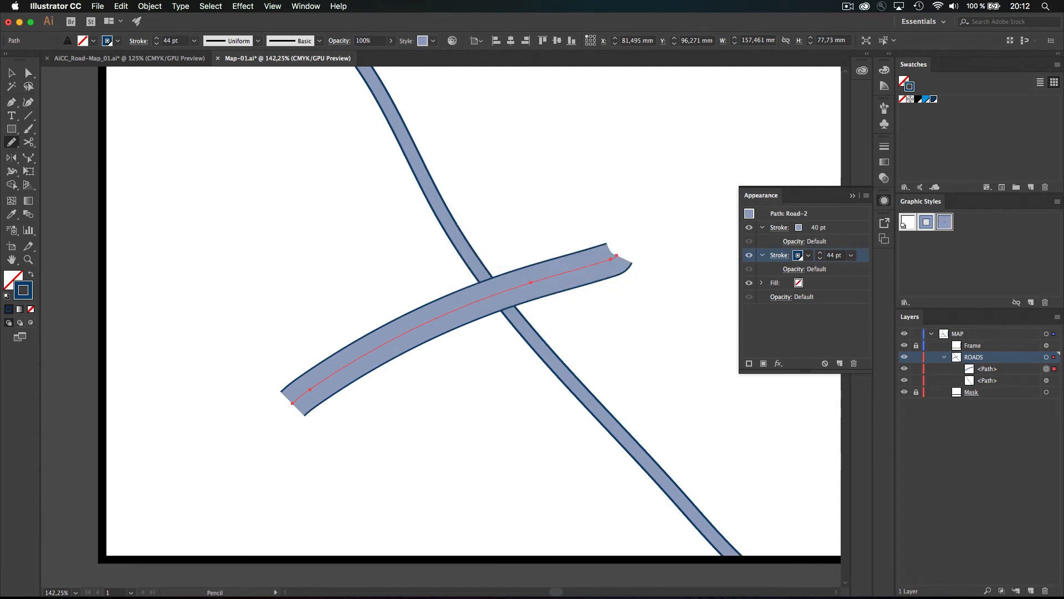
Draw a third wavy road through the crossing, with a 45 pt outline and 60 pt band
left_click_drag(455, 509, 586, 148)
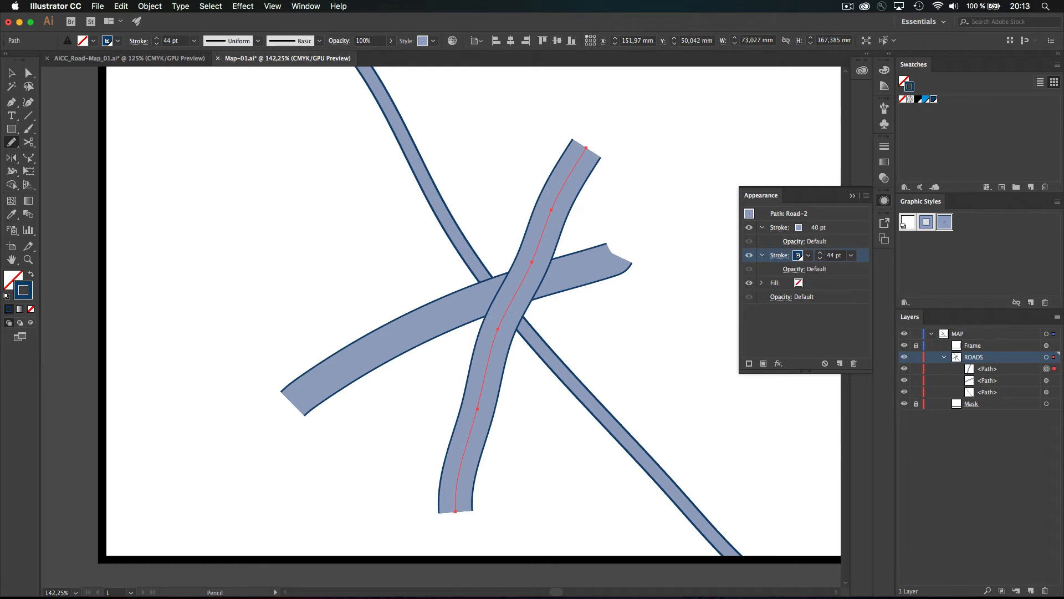
left_click(820, 253)
left_click(819, 226)
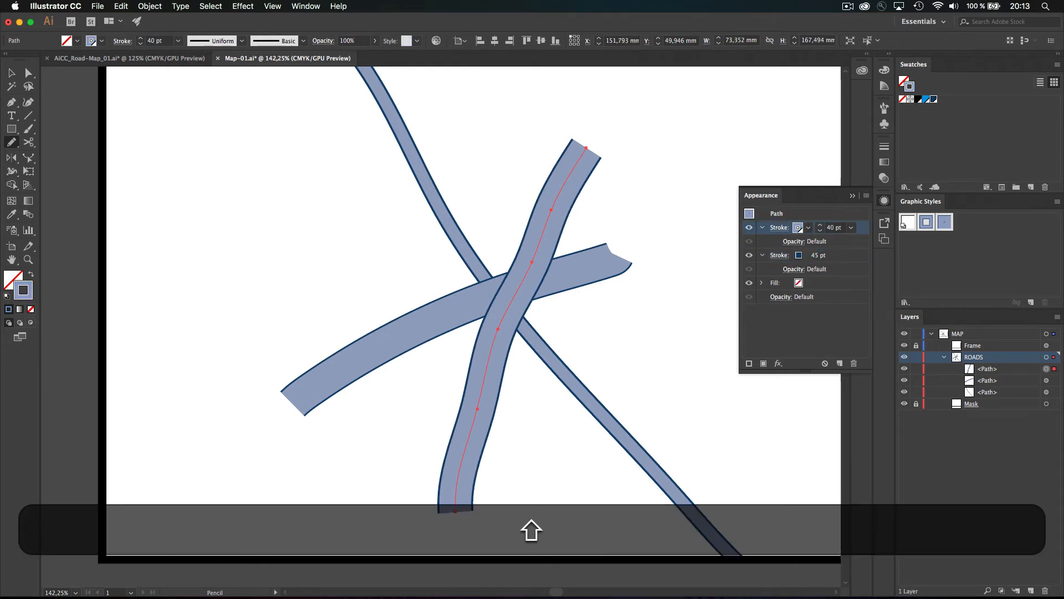
left_click(820, 225, "shift")
left_click(820, 225, "shift")
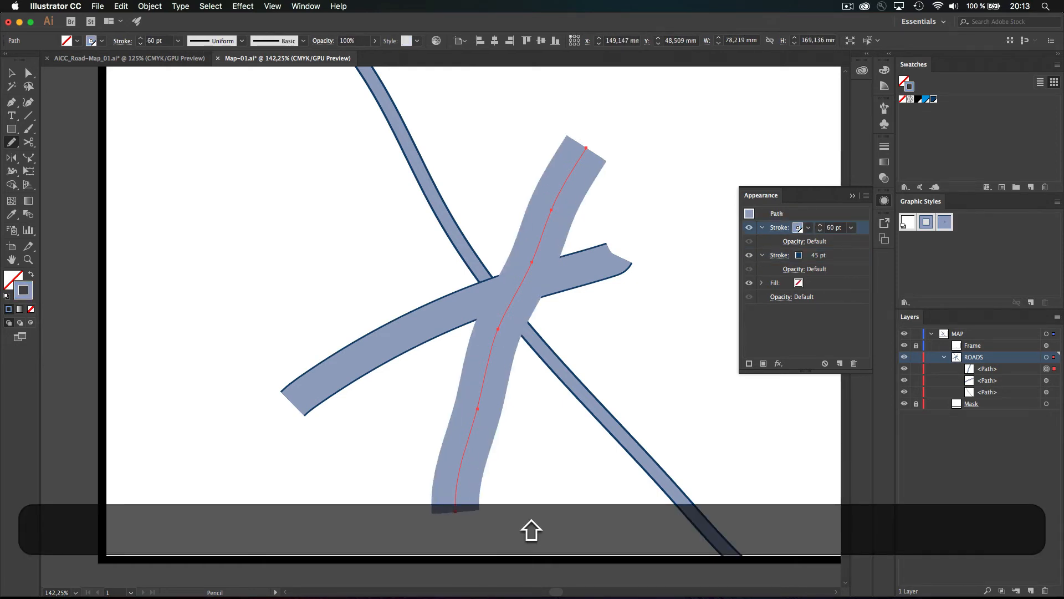
Widen the third road's outline stroke from 45 pt to 64 pt
left_click(820, 254)
left_click(820, 252, "shift")
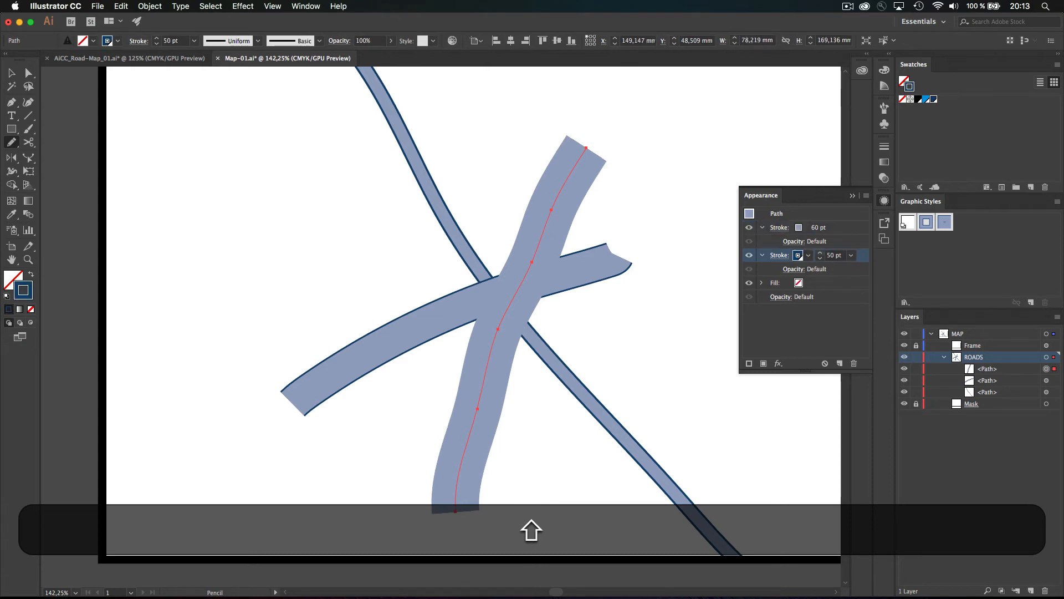
left_click(820, 253, "shift")
left_click(820, 253)
left_click(819, 253)
left_click(820, 253)
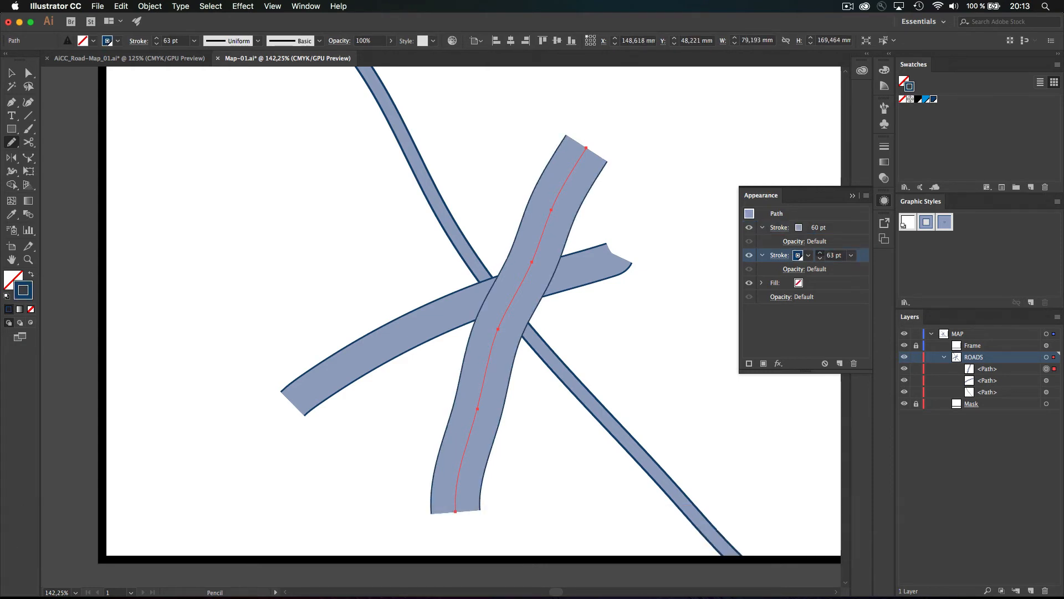
left_click(820, 253)
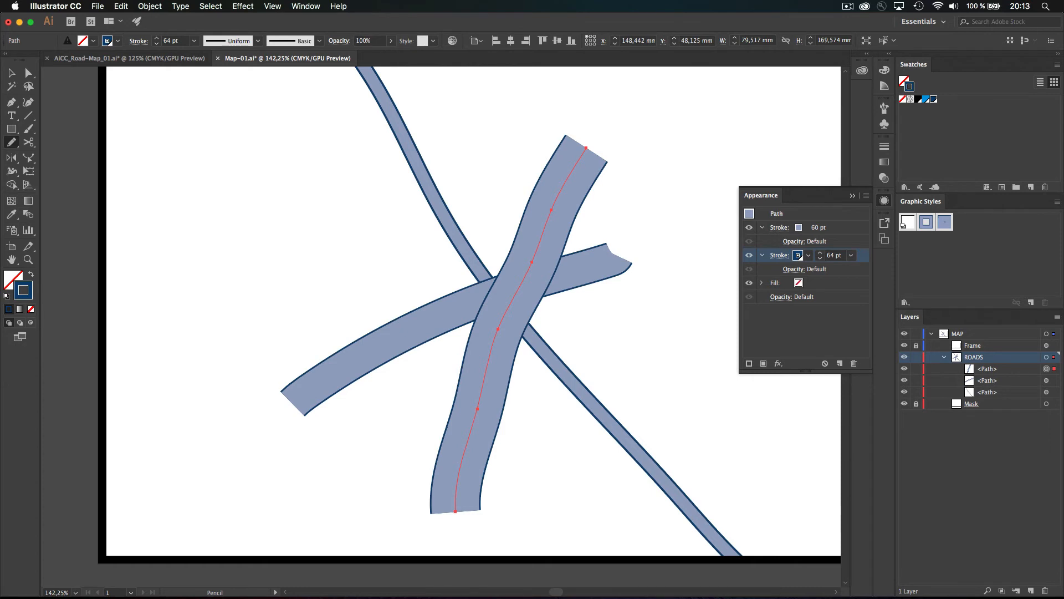
Save the third road's look as graphic style 'Road-3'
left_click(1031, 302, "alt")
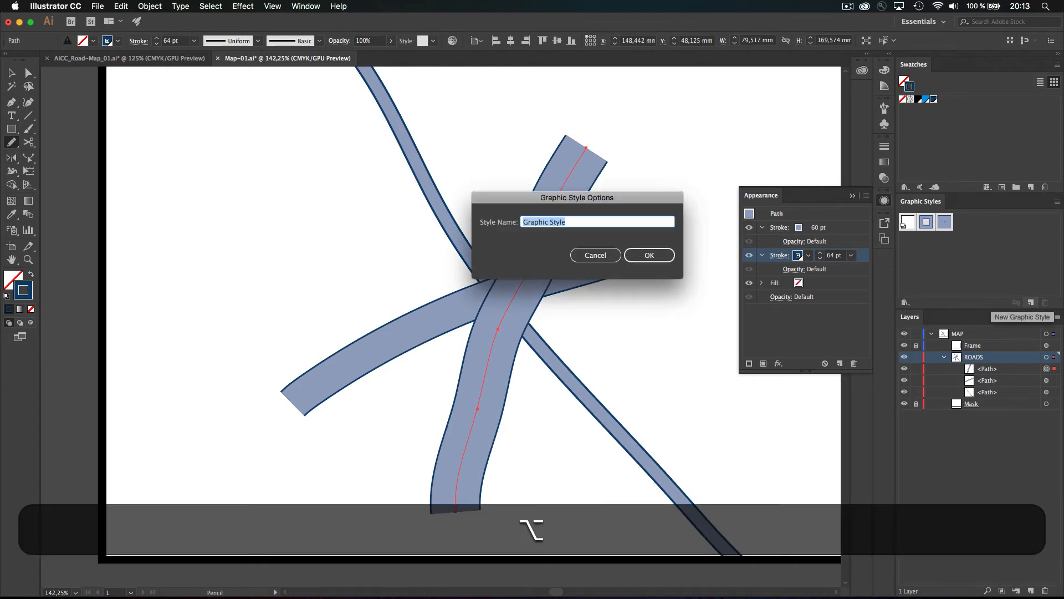
type("Road-1")
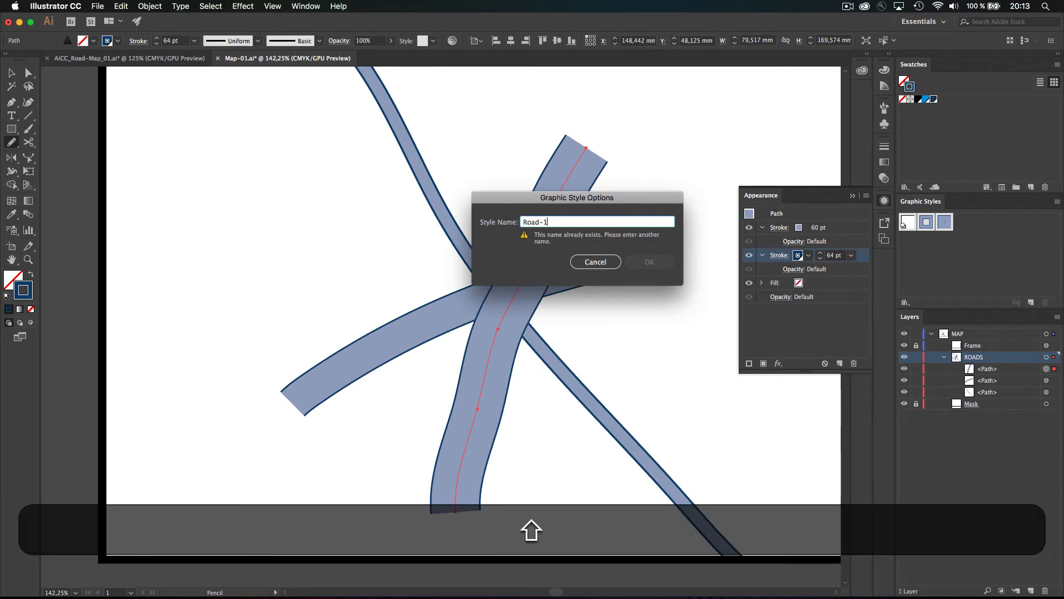
key("BackSpace")
type("3")
key("Return")
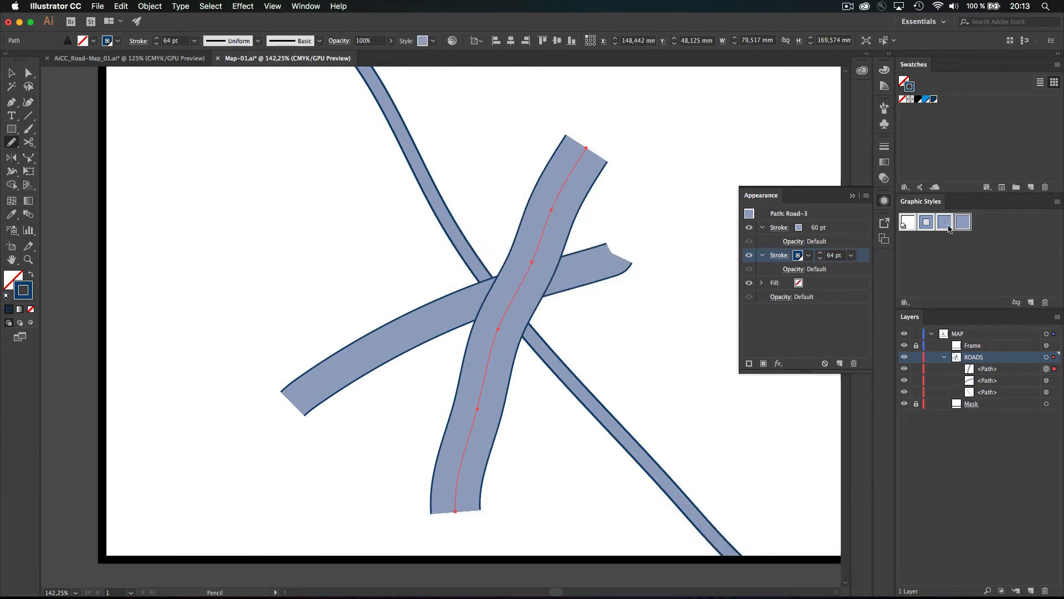
Add a new top stroke copied from the 64 pt outline and thin it to 1 pt
left_click(833, 230)
left_click(749, 363)
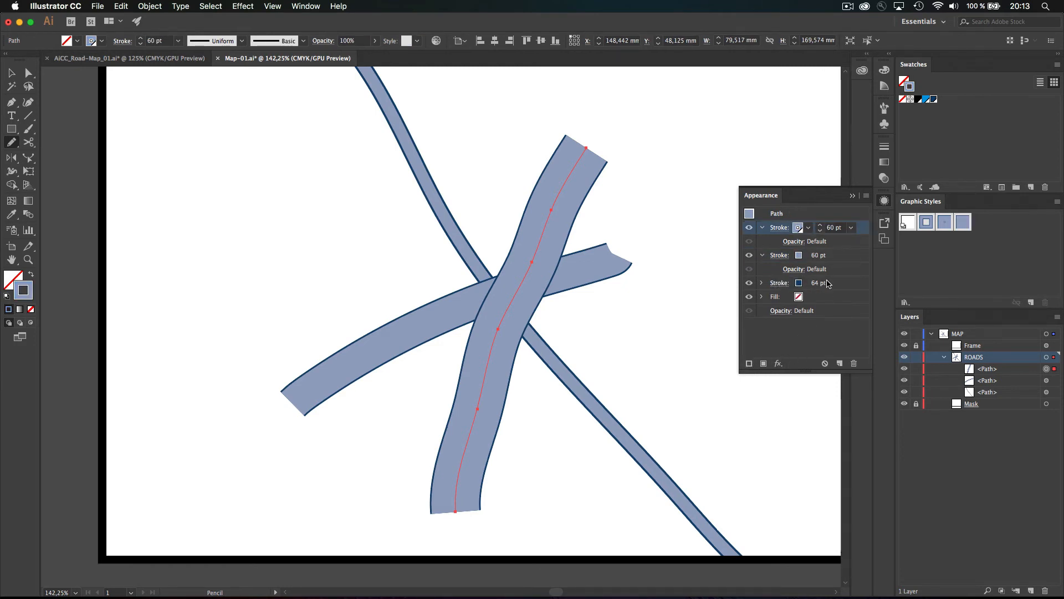
key("super+z")
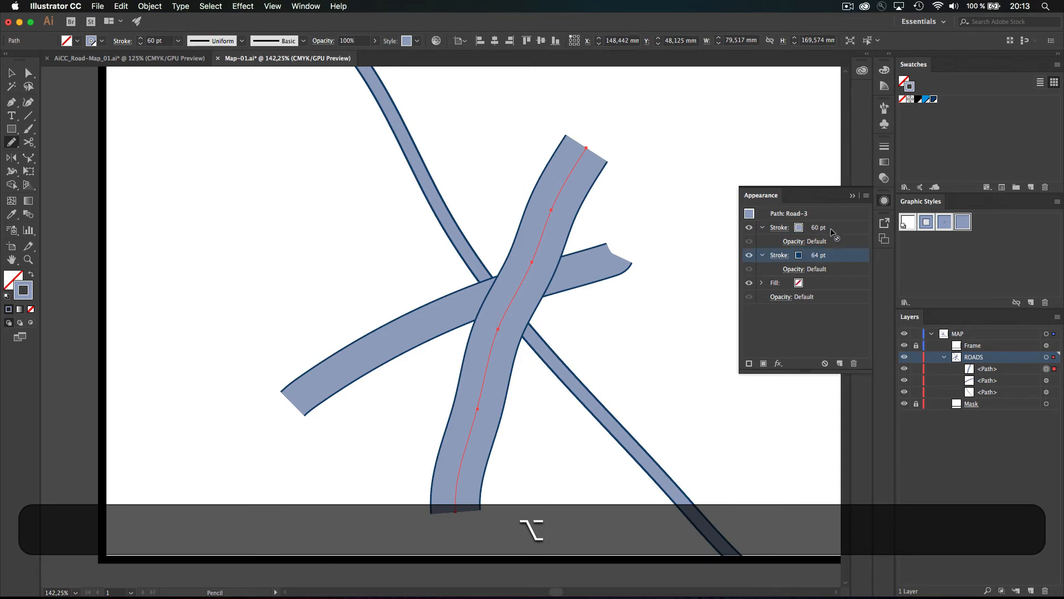
left_click_drag(831, 230, 820, 228)
left_click(820, 230)
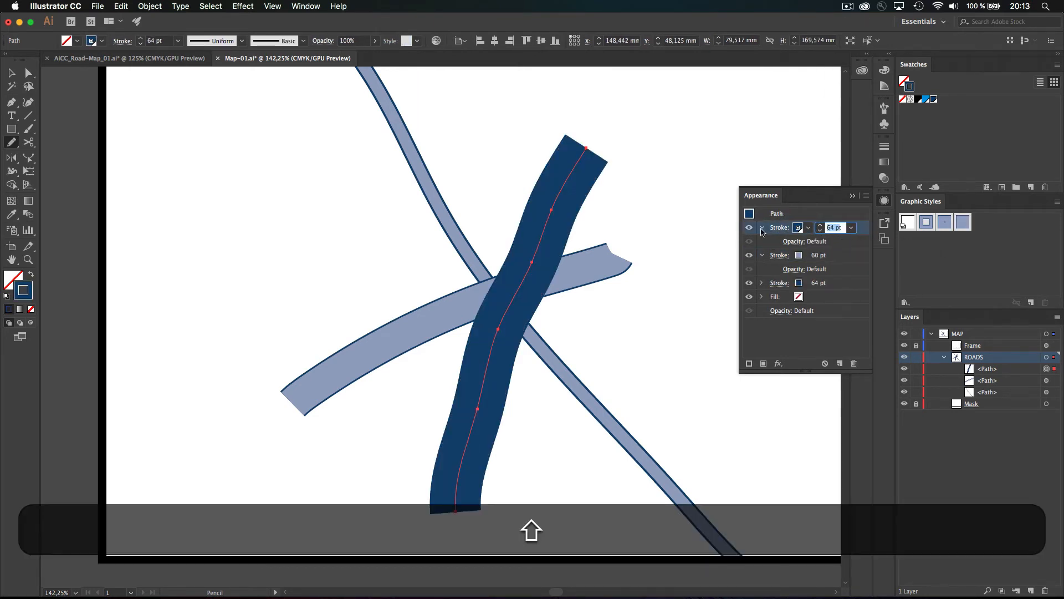
type("2")
key("shift+Return")
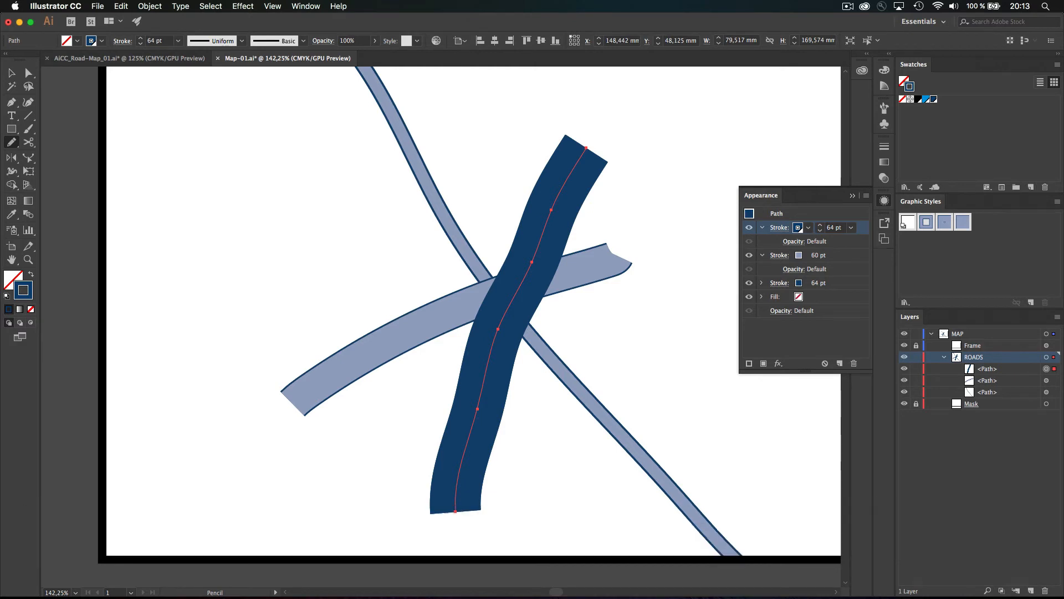
left_click(821, 231, "shift")
left_click(820, 231, "shift")
left_click(820, 230, "shift")
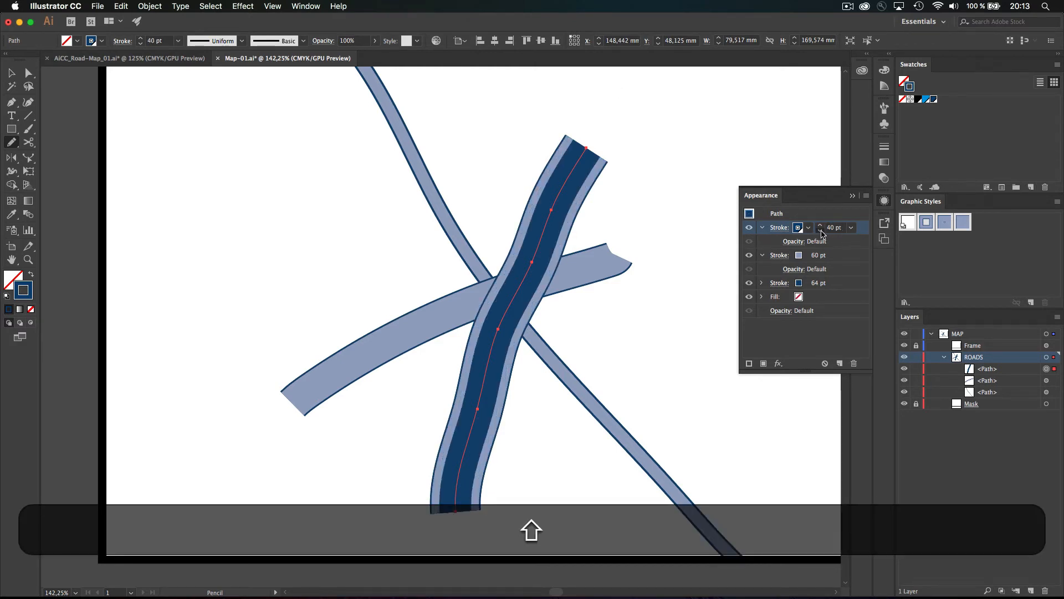
left_click(820, 231, "shift")
left_click(821, 230, "shift")
left_click(820, 230, "shift")
left_click(821, 230, "shift")
left_click(822, 226)
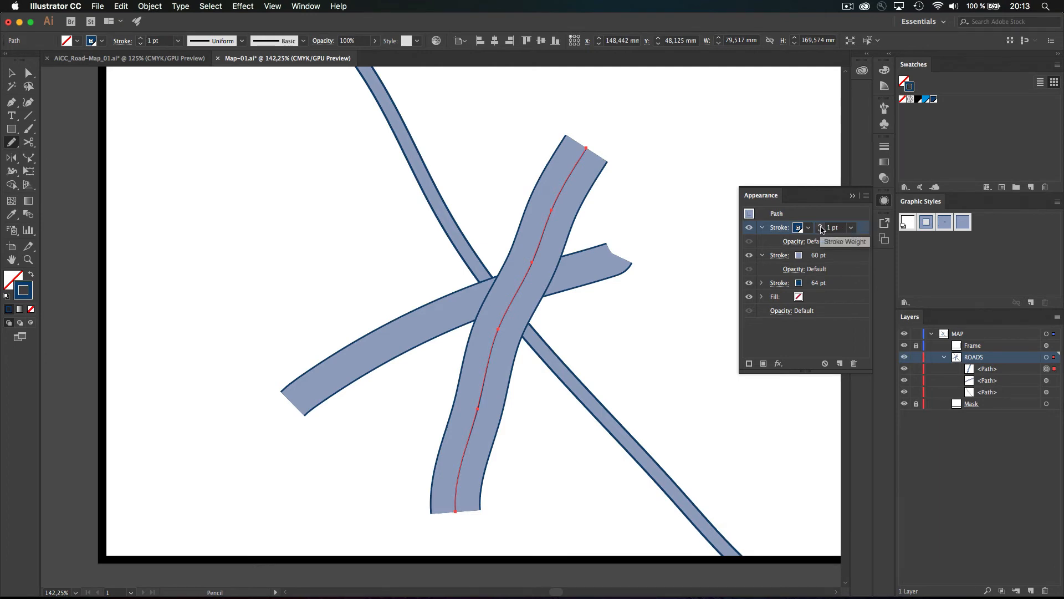
Make the 1 pt centre stroke a dashed line and update the Road-3 style with it
left_click(779, 229)
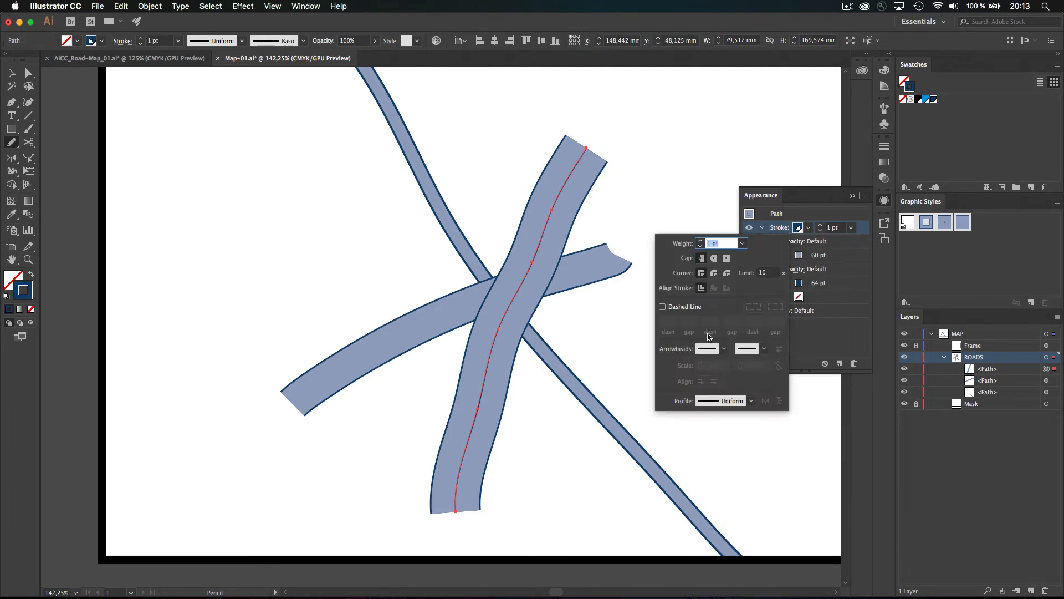
left_click(676, 309)
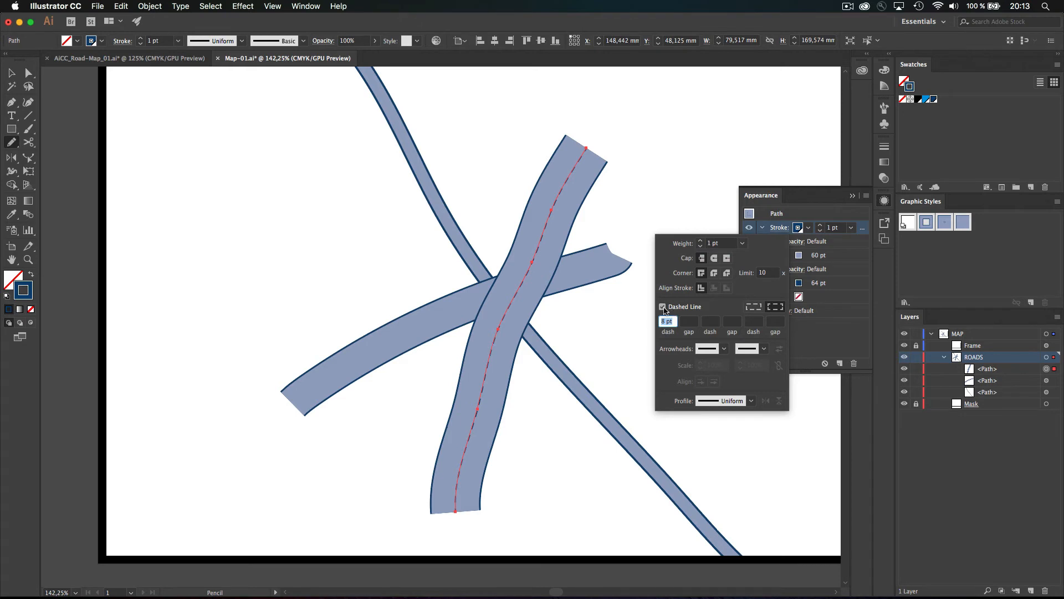
left_click(792, 217)
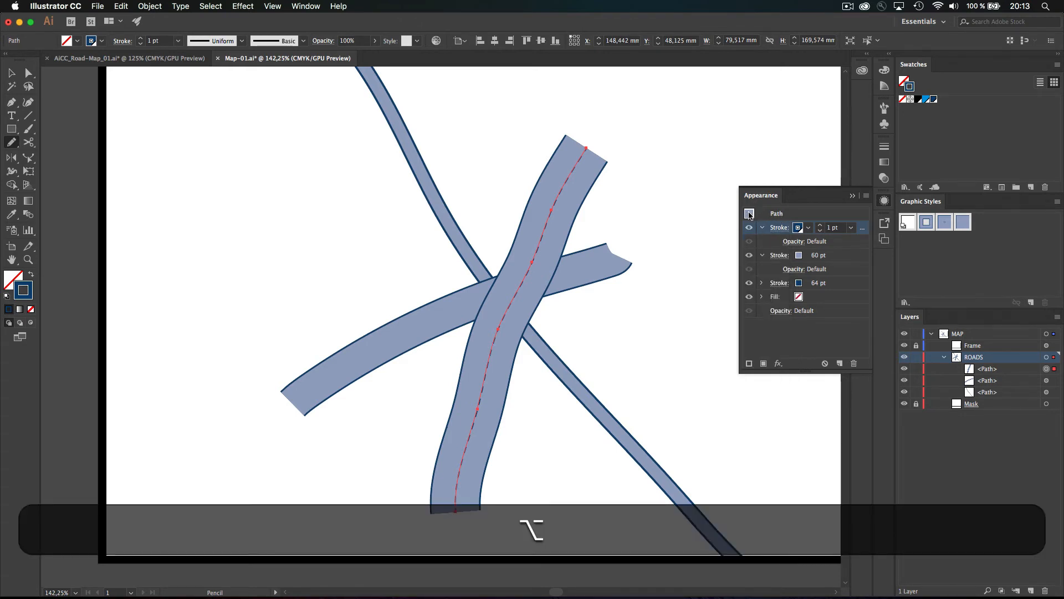
mouse_move(750, 214)
left_mouse_down()
mouse_move(850, 228)
mouse_move(964, 223)
left_mouse_up()
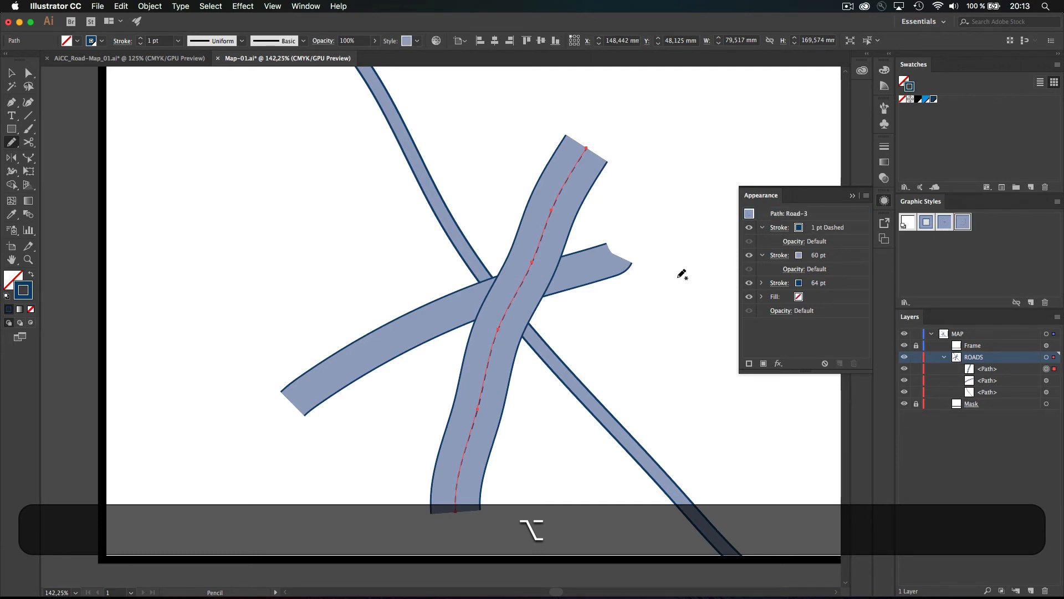
Select the diagonal road and reduce its outline stroke from 19 pt to 18 pt
left_click(14, 75)
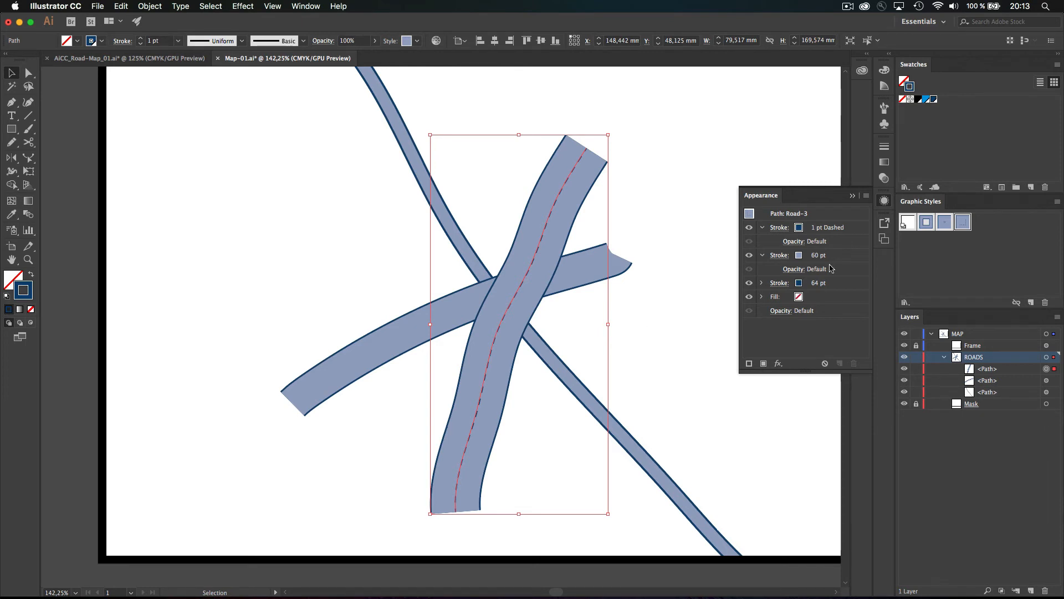
left_click(635, 457)
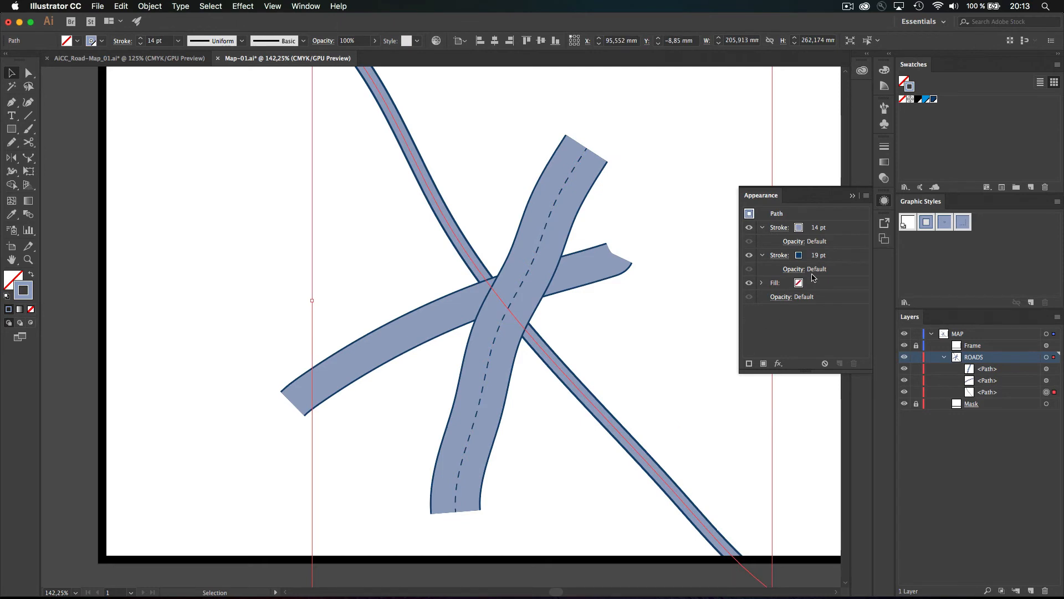
left_click(820, 257)
left_click(819, 258)
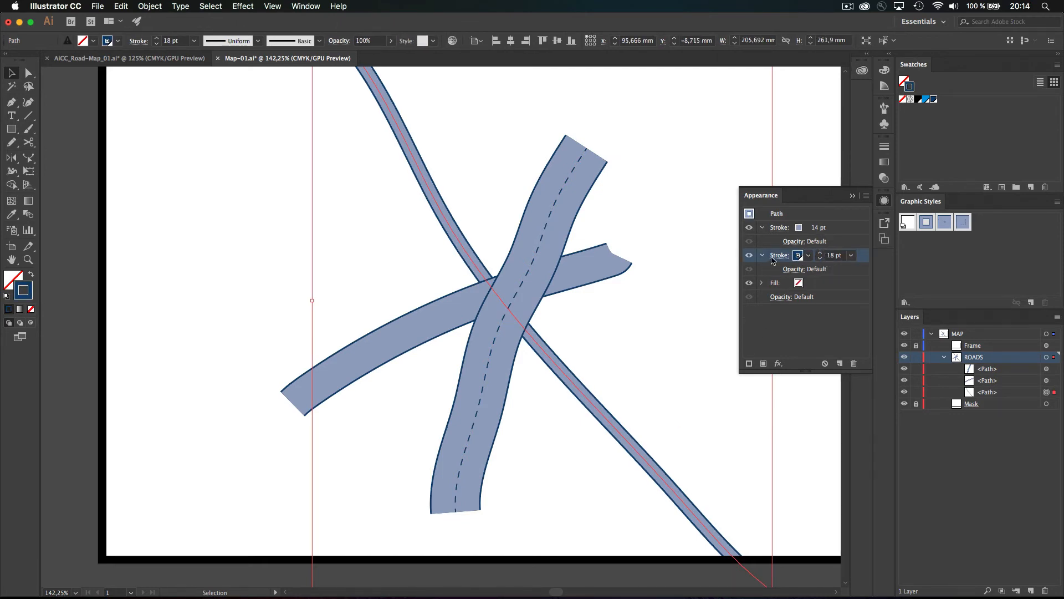
Overwrite the Road-1 style with the diagonal road's appearance, then select the vertical road
left_click(751, 215)
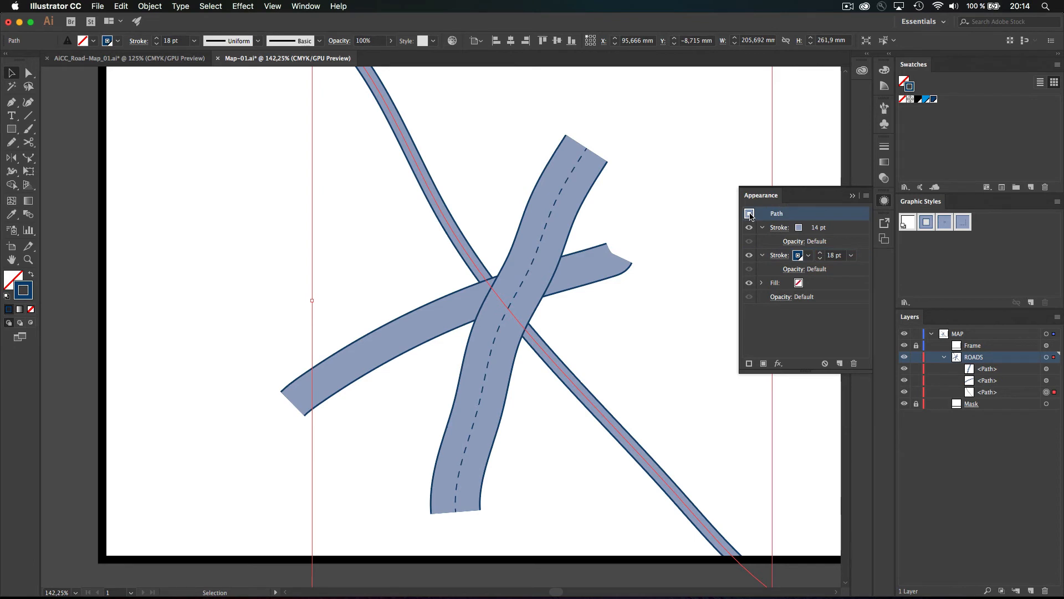
left_click_drag(751, 215, 928, 223)
left_click(598, 262)
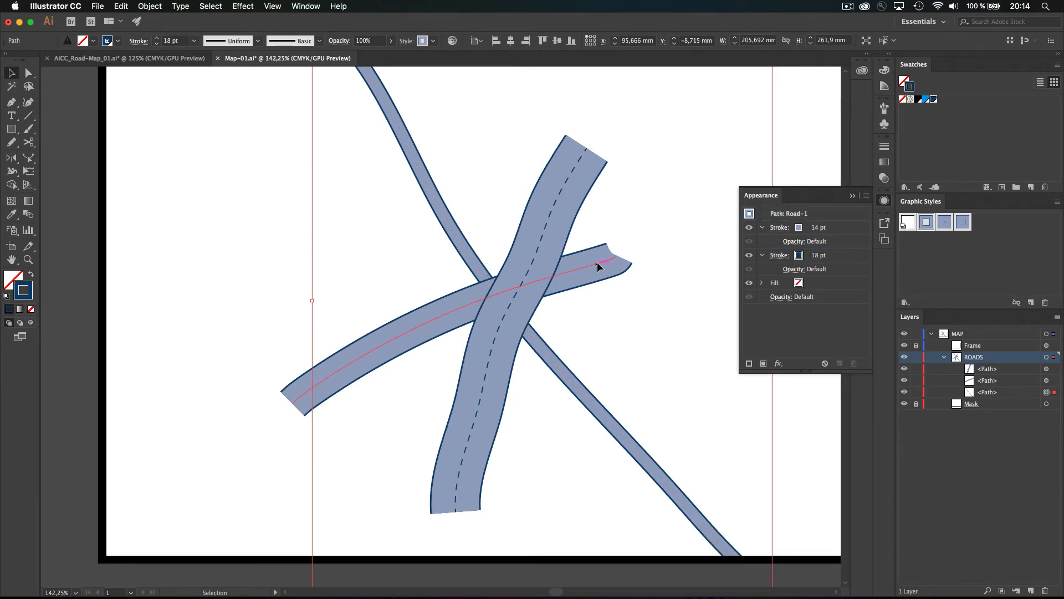
left_click(597, 262)
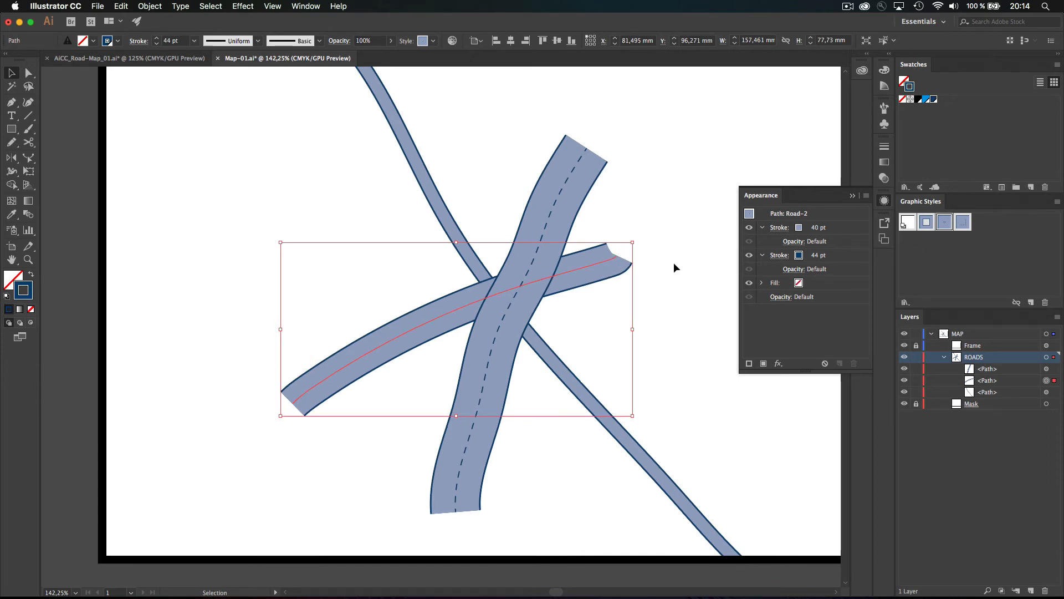
left_click(953, 245)
left_click(546, 158)
Rename the Road-3 graphic style to Road-01
double_click(962, 223)
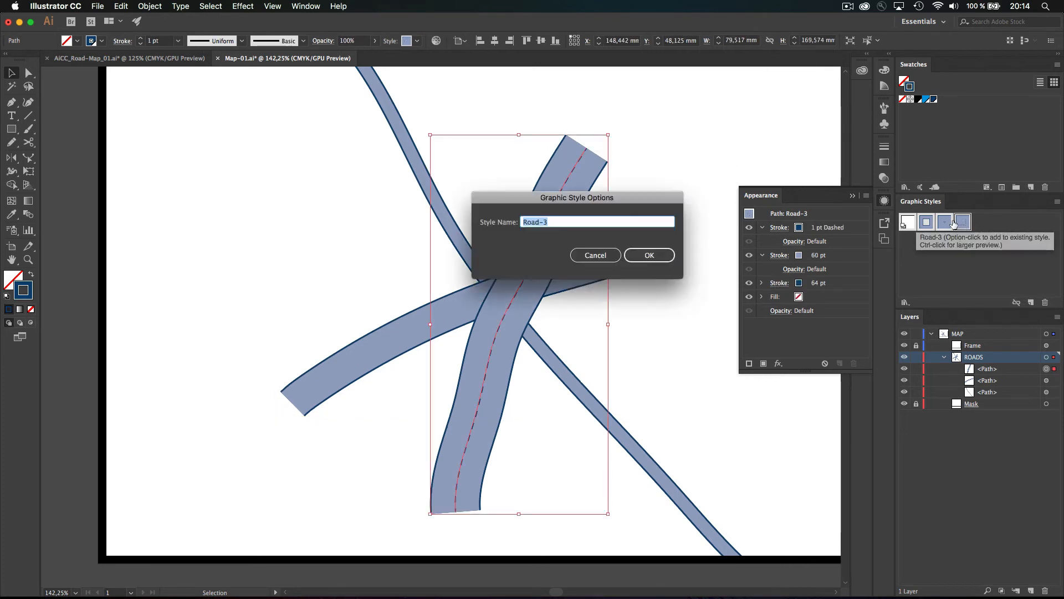
left_click(591, 220)
key("BackSpace")
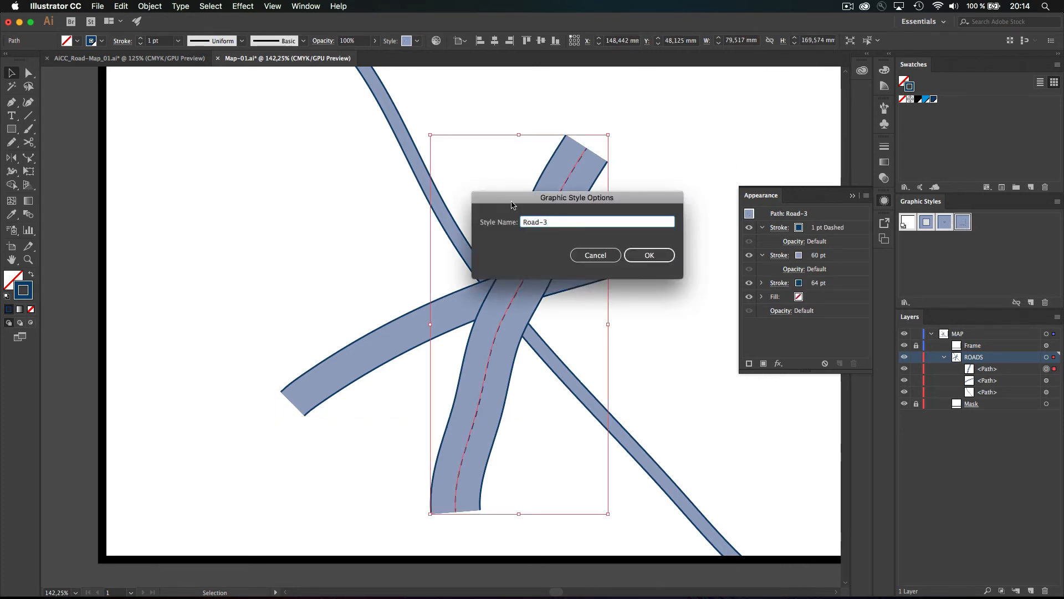
type("01")
key("Return")
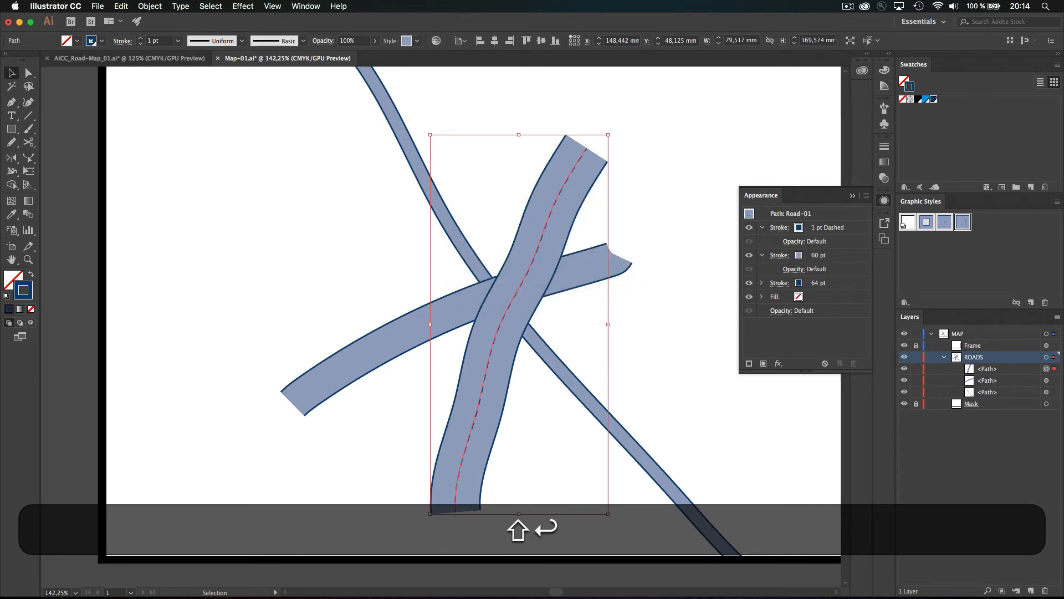
Select the horizontal road and rename the Road-2 style to Road-02
left_click(603, 270)
double_click(945, 223)
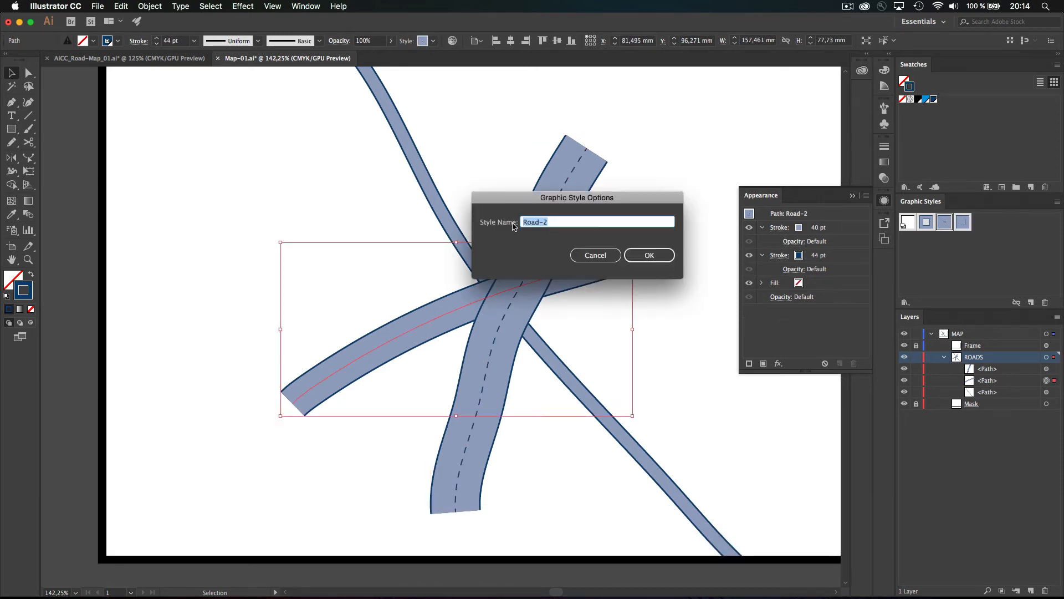
key("Right")
key("Left")
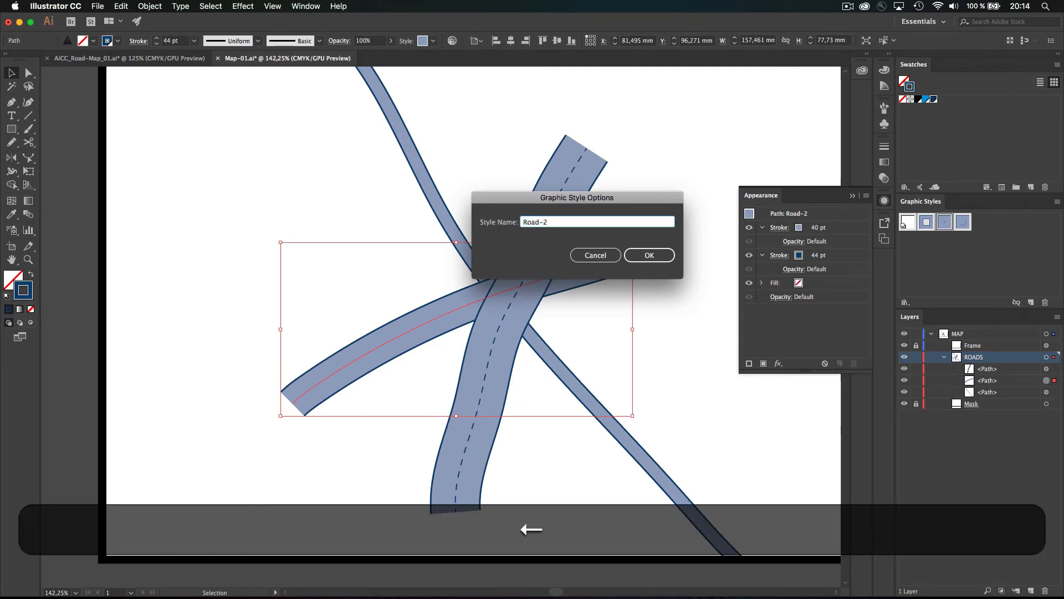
type("0")
key("Return")
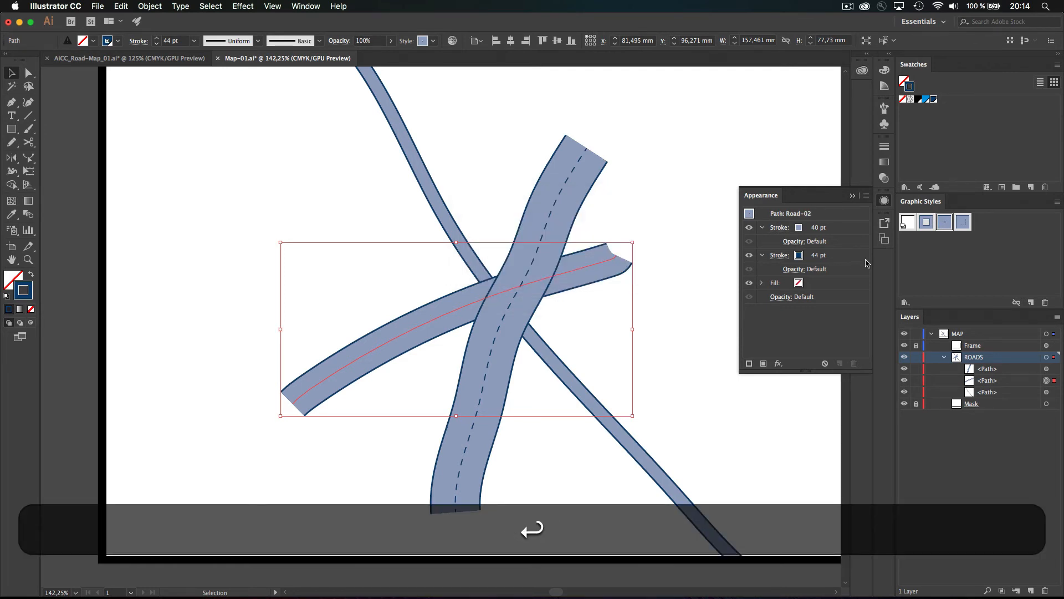
Rename the Road-1 style to Road-03, undoing an accidental style application, and deselect all
left_click(926, 223)
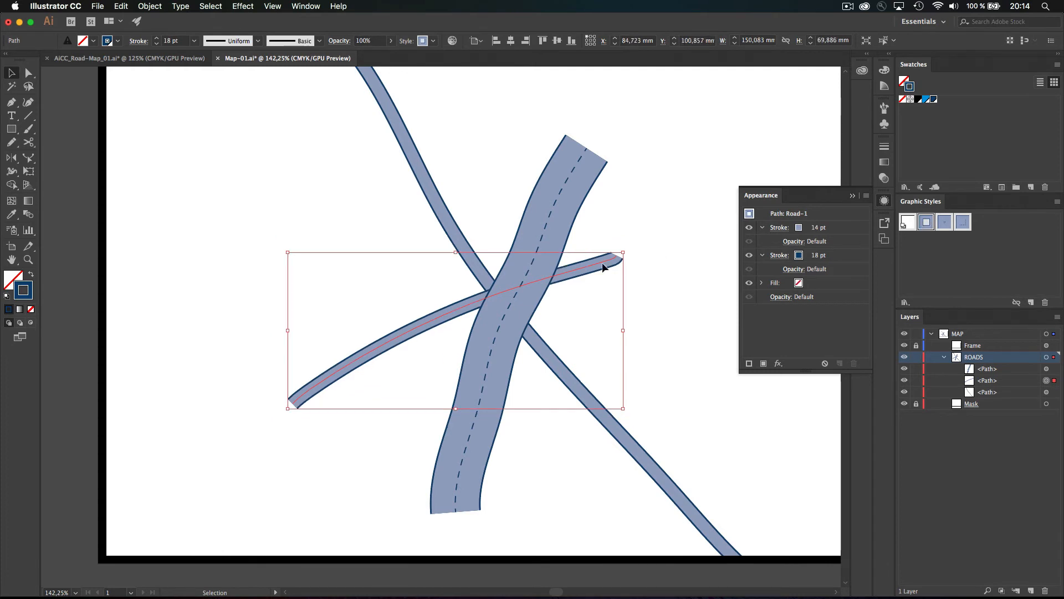
key("super+z")
key("super+z")
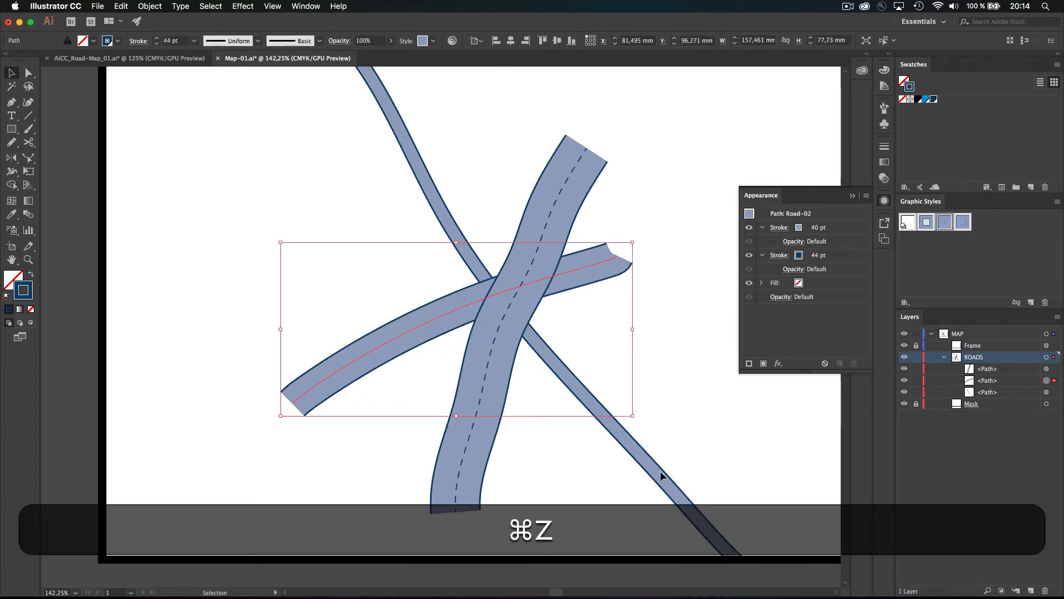
double_click(925, 224)
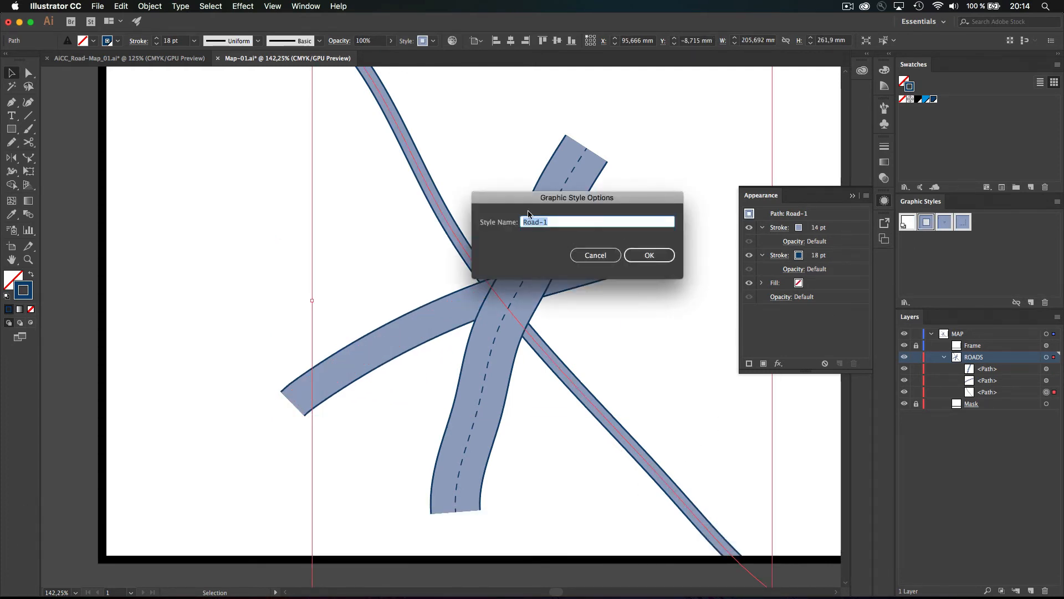
key("Right")
key("BackSpace")
type("03")
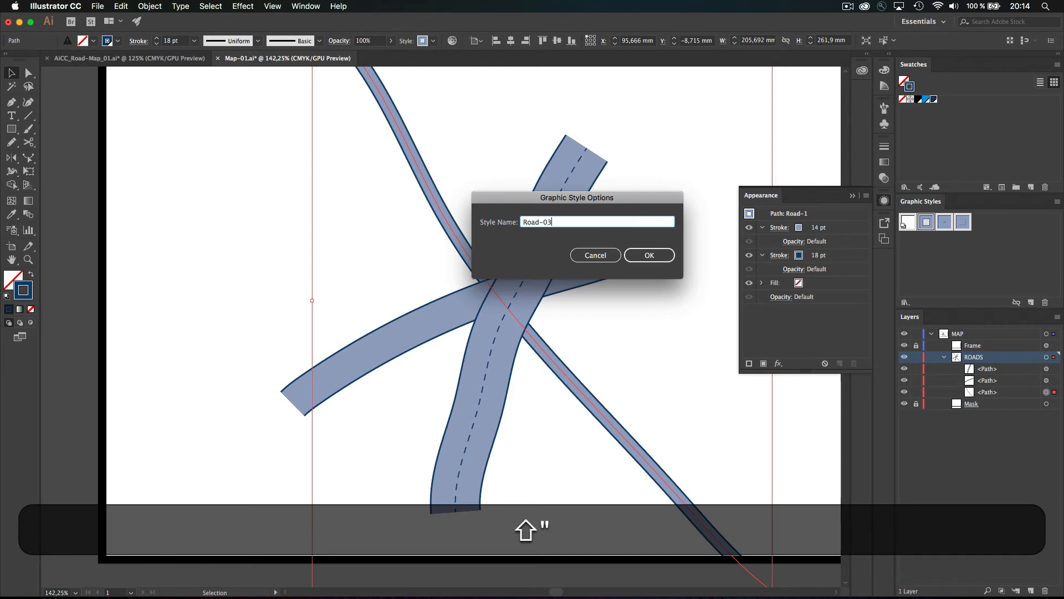
key("Return")
key("shift+super+a")
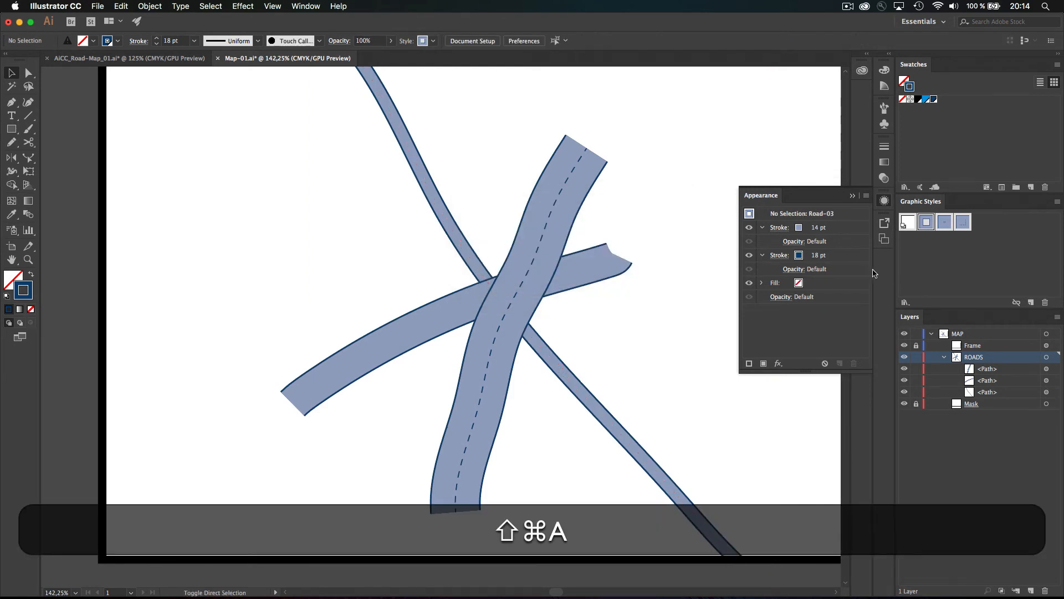
Move Road-01 ahead of the other road styles and show the styles as a named list
left_click(963, 223)
left_click_drag(963, 226, 937, 229)
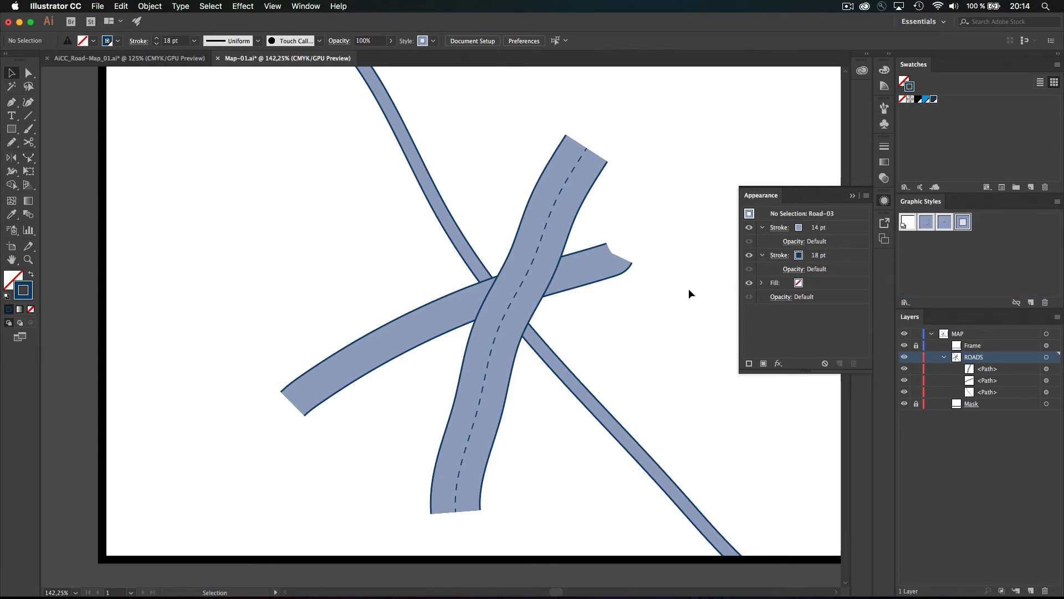
left_click(1057, 202)
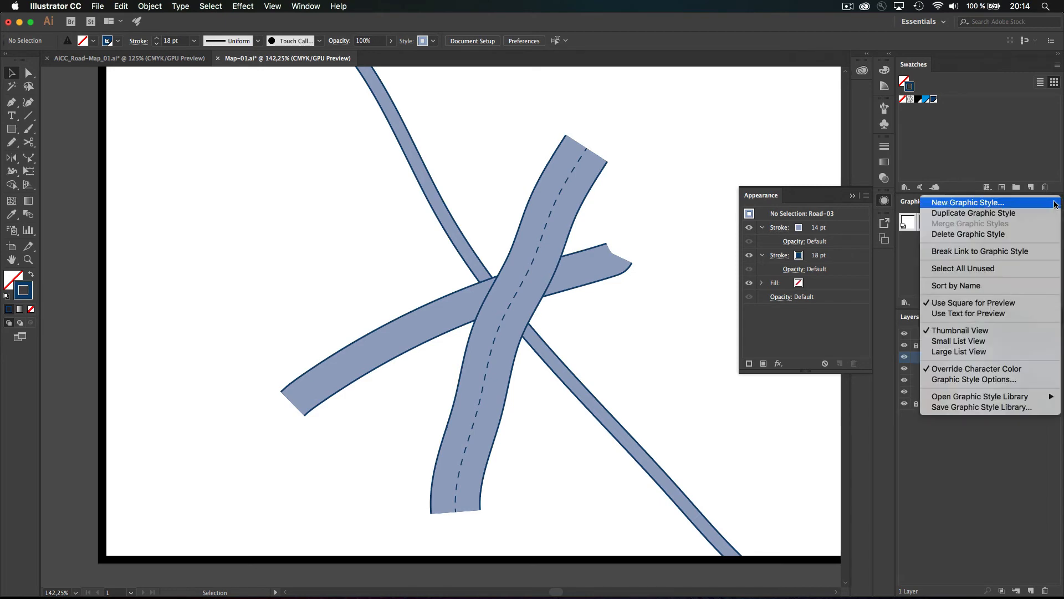
left_click(973, 356)
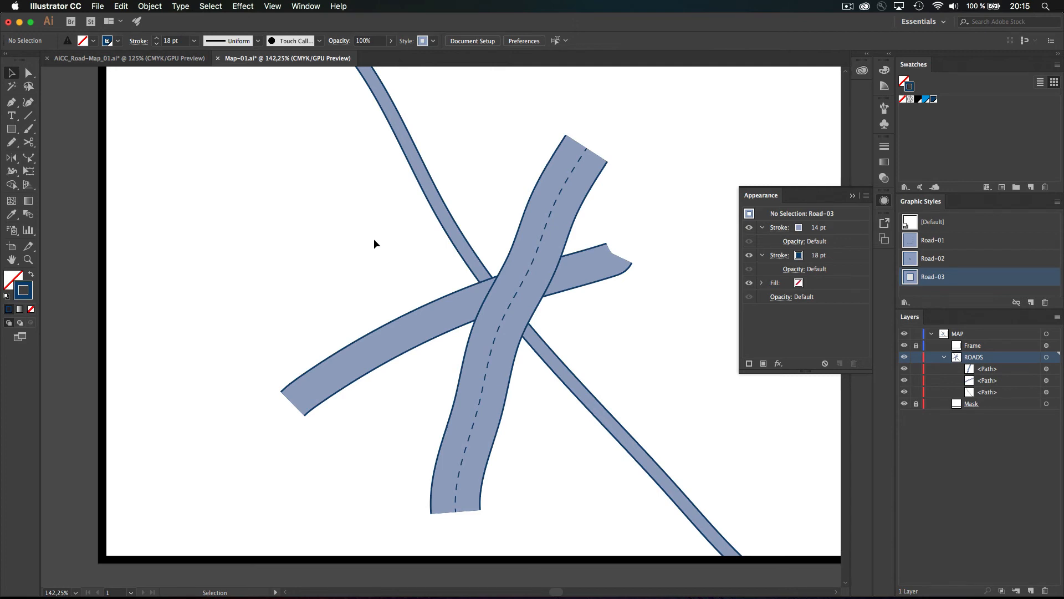
Delete the three existing road paths from the map
left_click_drag(374, 238, 611, 354)
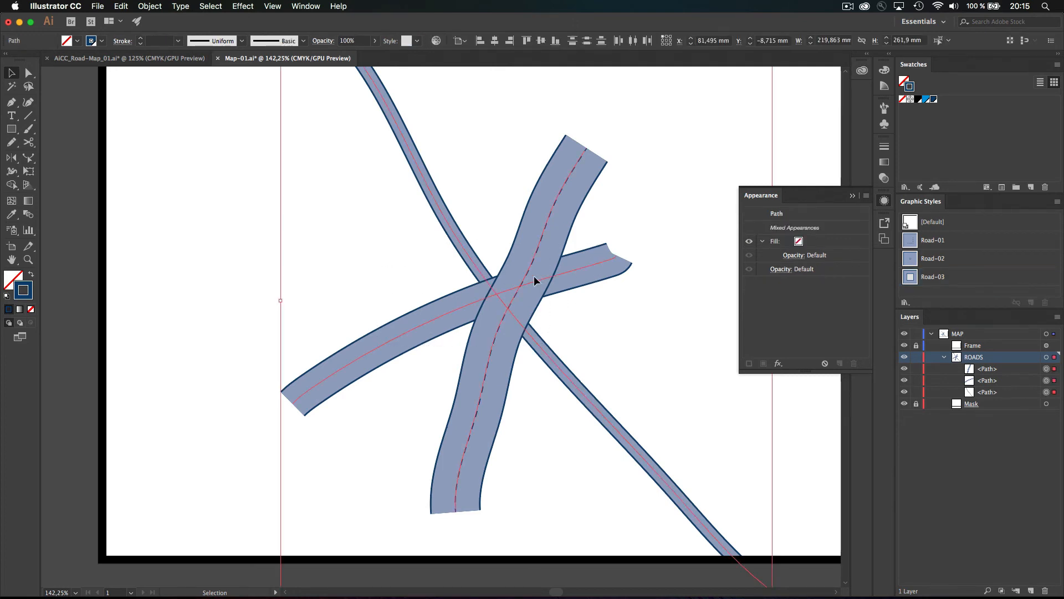
key("BackSpace")
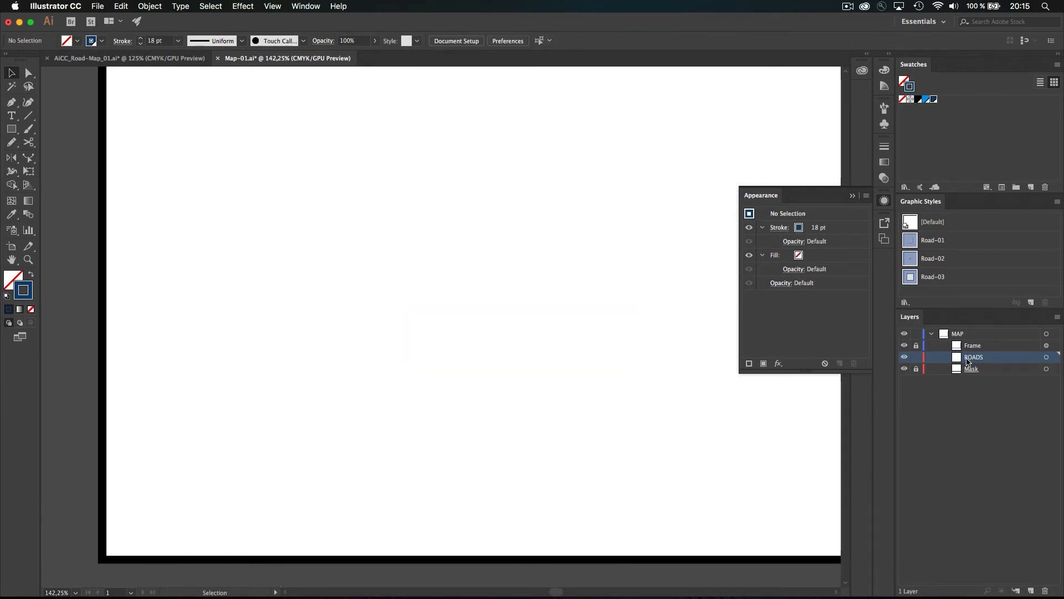
left_click(1046, 358)
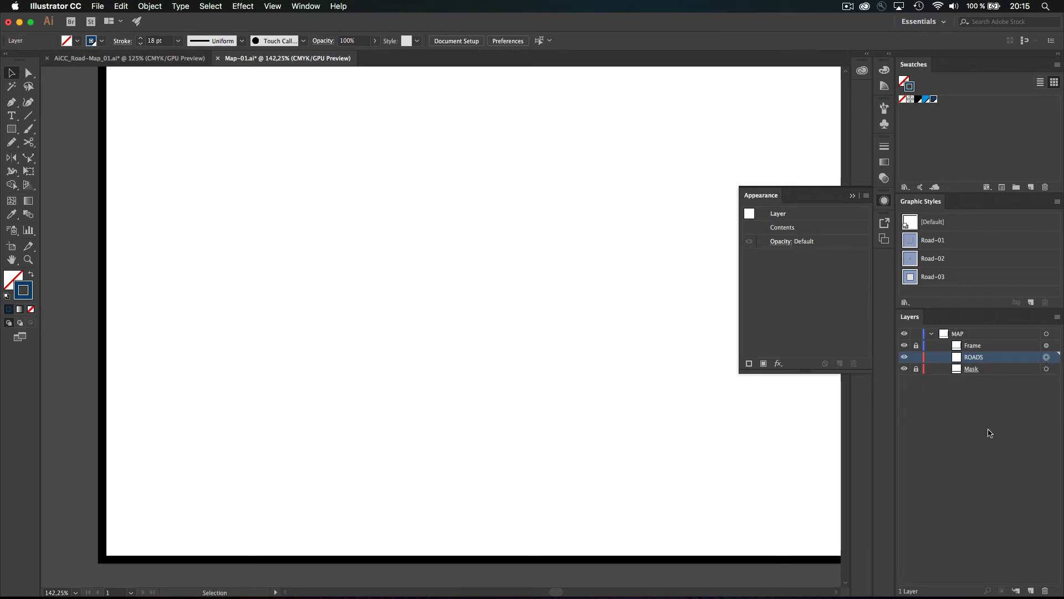
left_click(1046, 358, "alt+super")
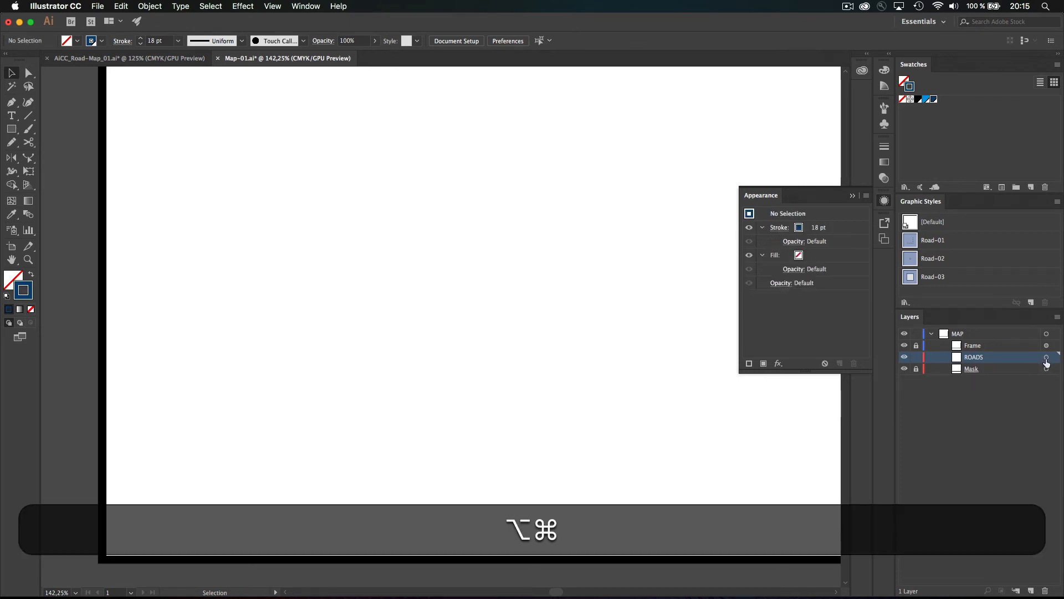
Add two sublayers inside ROADS named Road-01 and Road-02
left_click(1016, 591)
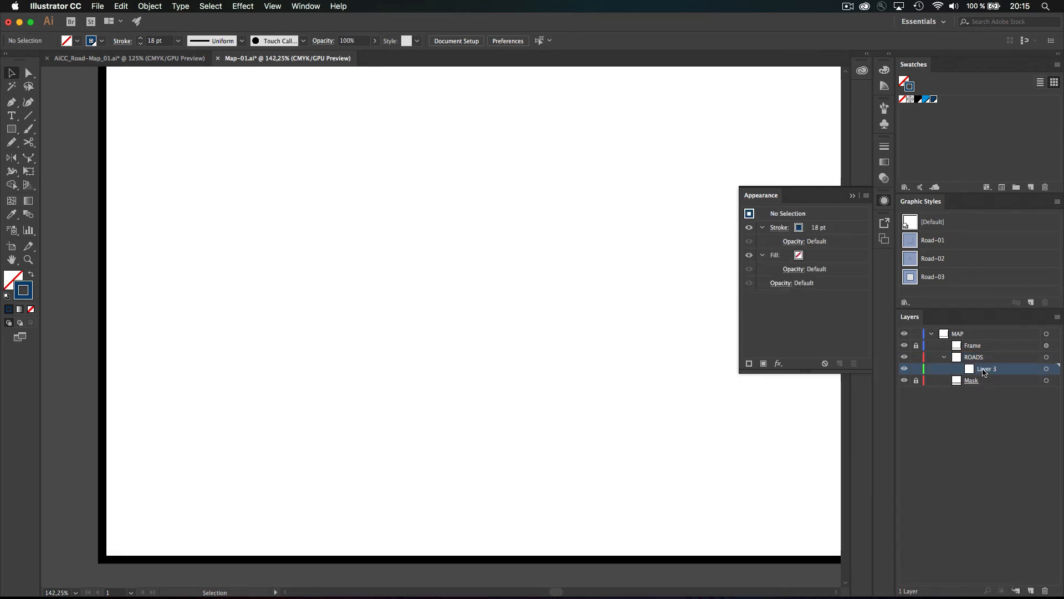
double_click(982, 368)
type("Road-")
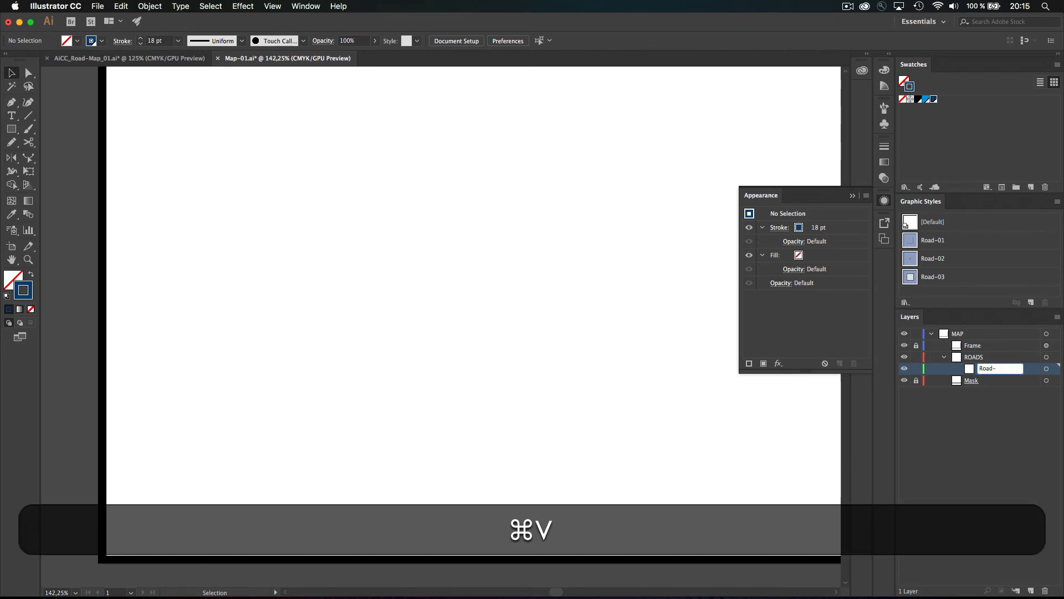
type("01")
key("Return")
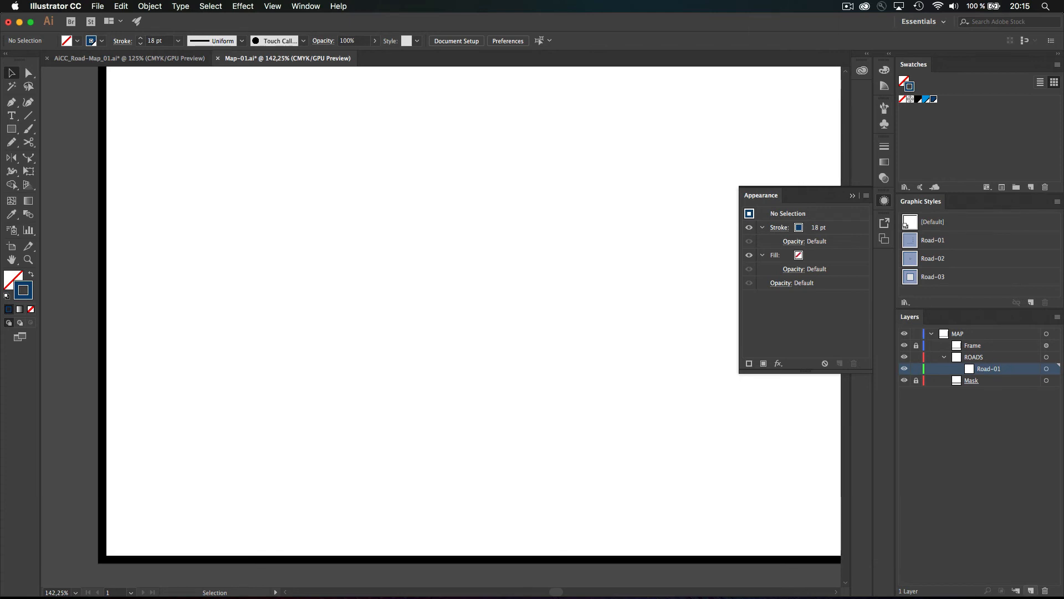
left_click(1030, 590)
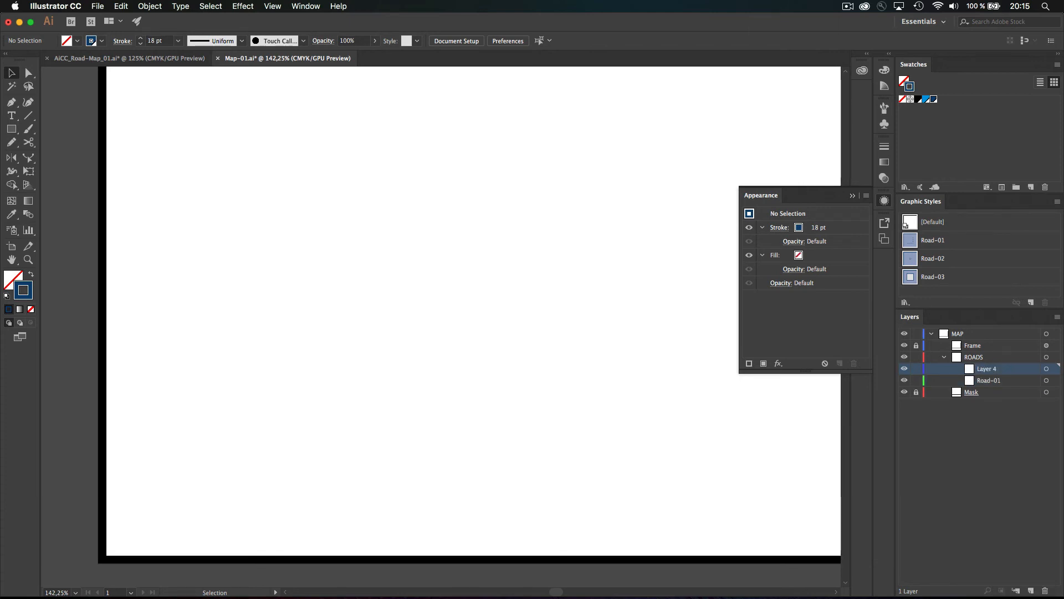
double_click(986, 369)
type("Road-")
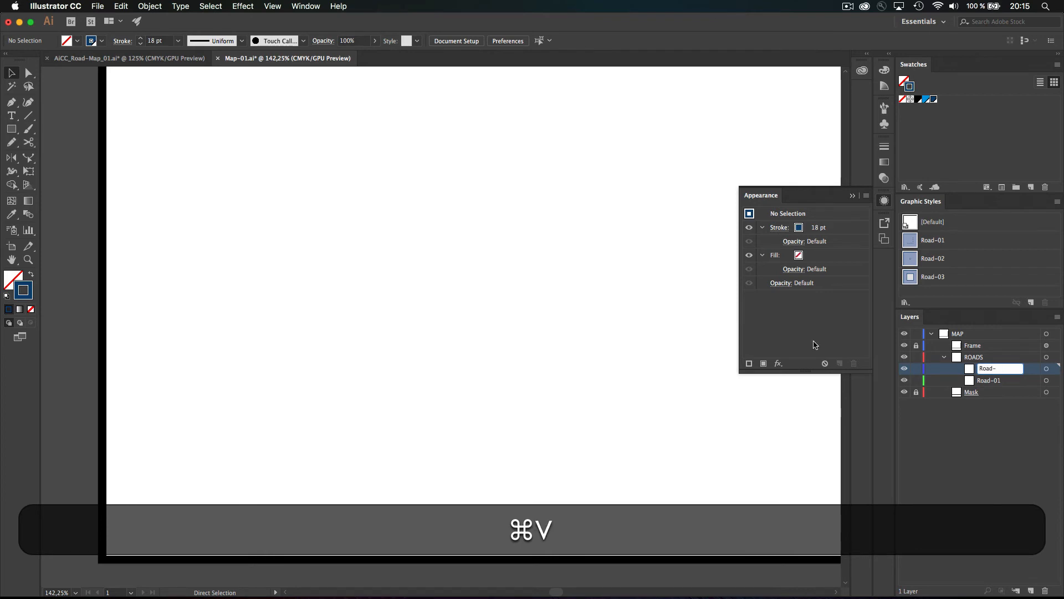
type("02")
key("shift+Return")
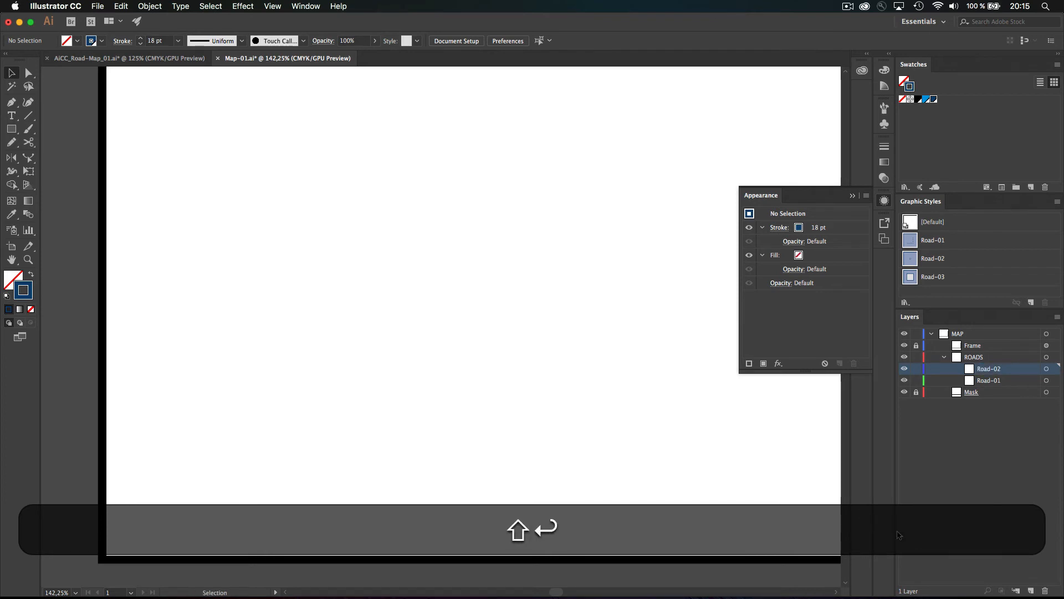
Add a third ROADS sublayer named Road-03, undoing an extra one created by mistake
left_click(1030, 590)
left_click(1030, 591)
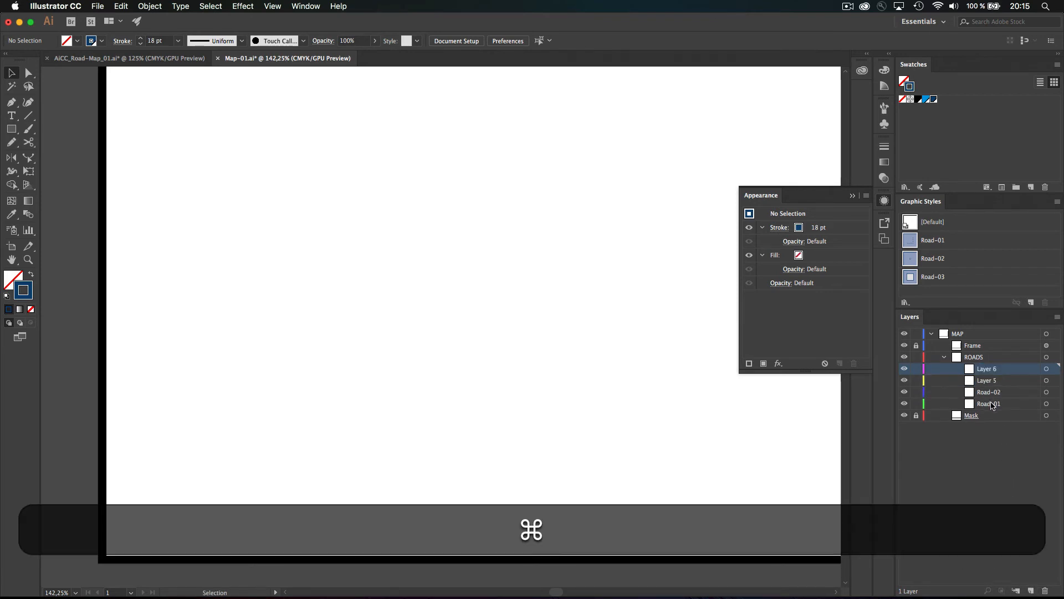
key("super+z")
double_click(987, 369)
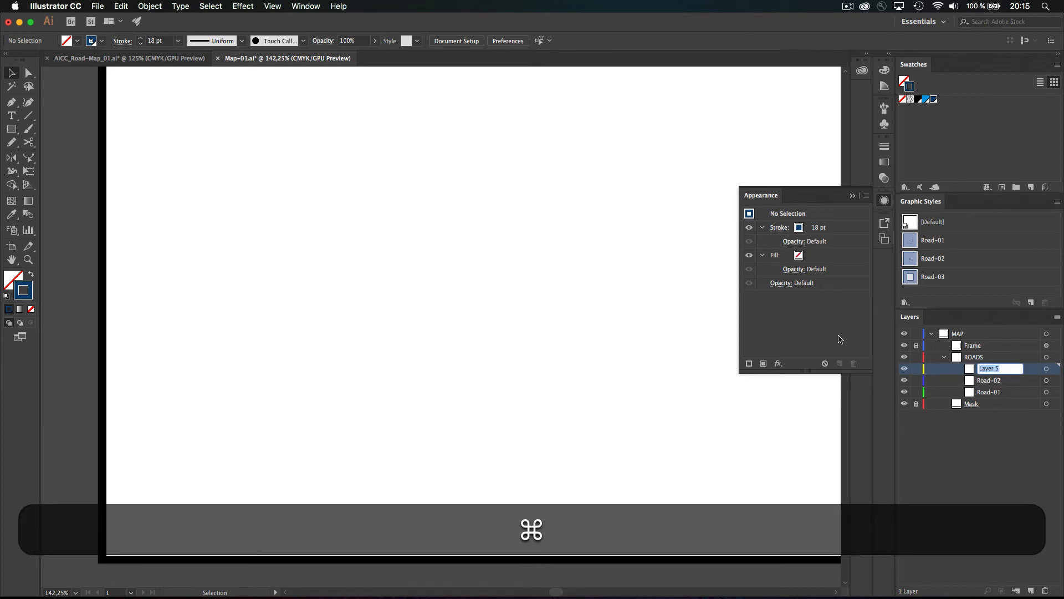
type("Road-")
type("03")
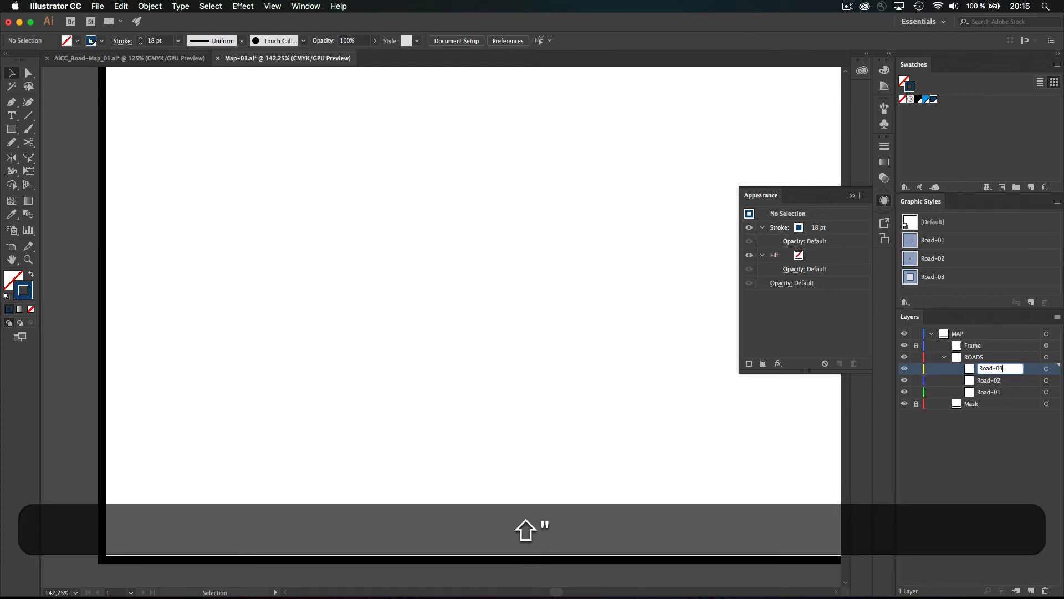
key("shift+Return")
Move Road-01 to the top of ROADS and apply the Road-01 graphic style to it
mouse_move(996, 393)
left_mouse_down()
mouse_move(991, 365)
mouse_move(996, 390)
mouse_move(988, 375)
mouse_move(979, 381)
left_mouse_up()
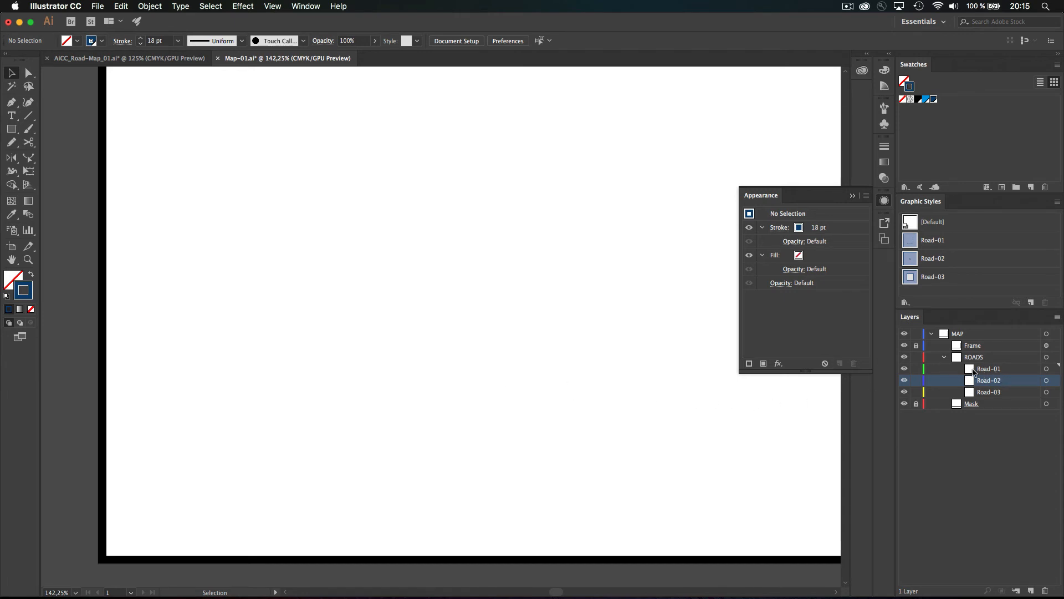
left_click(1046, 369)
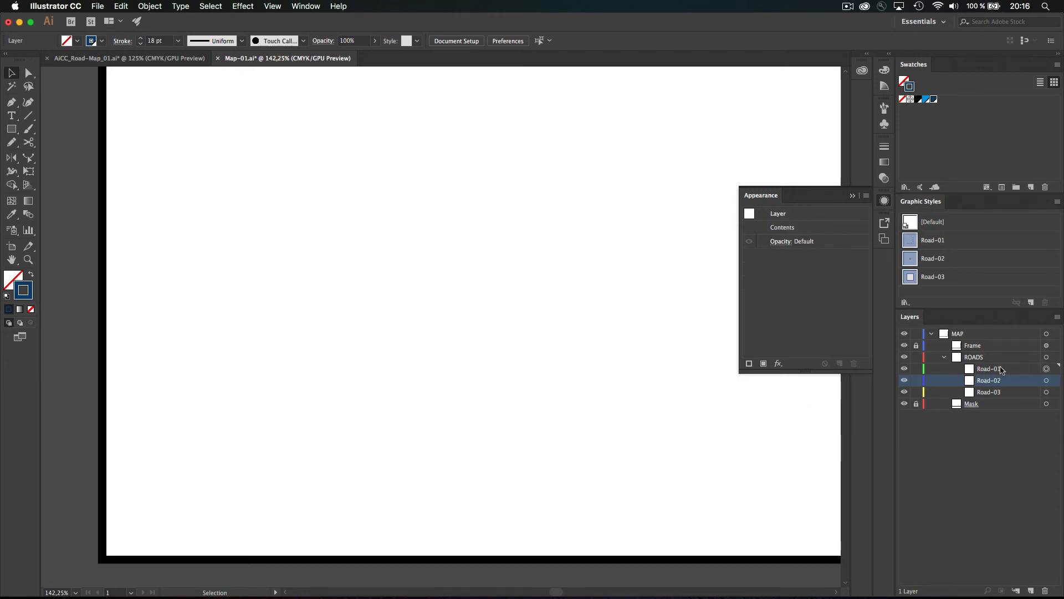
left_click(1018, 370)
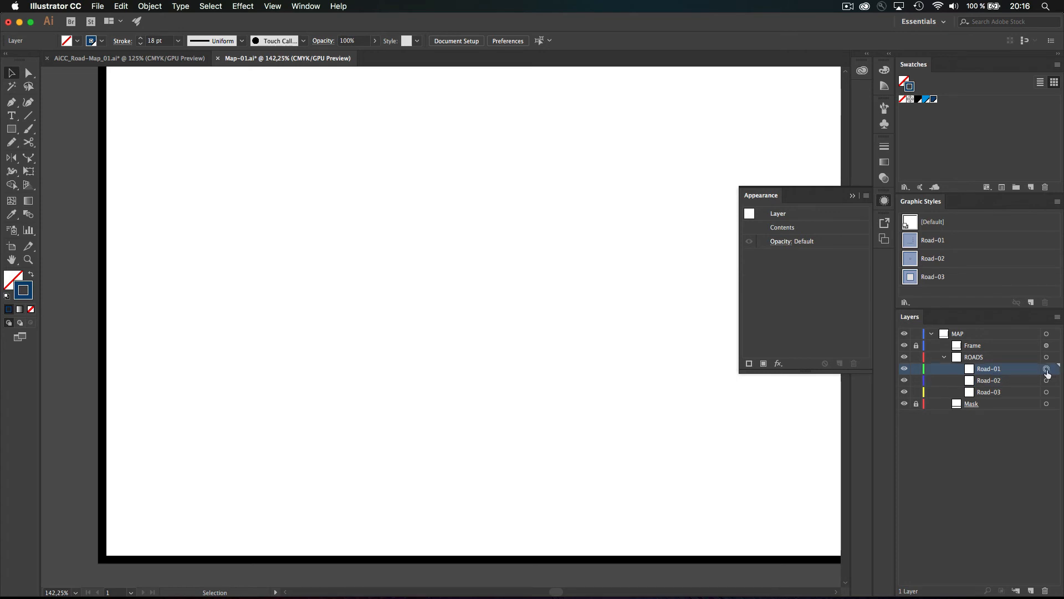
left_click(939, 246)
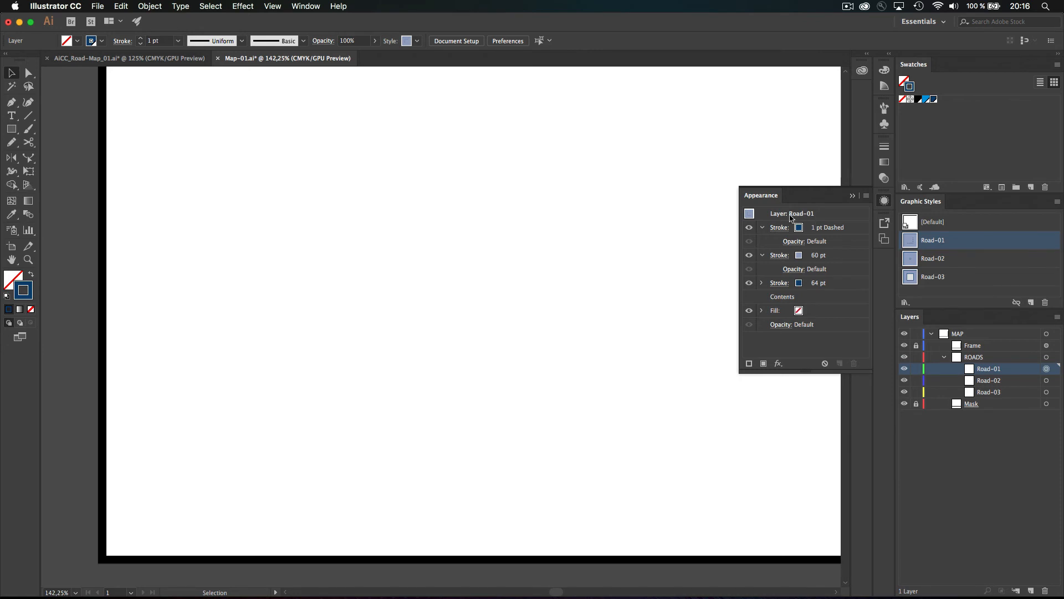
Apply the Road-02 and Road-03 graphic styles to their matching sublayers
left_click(1046, 381)
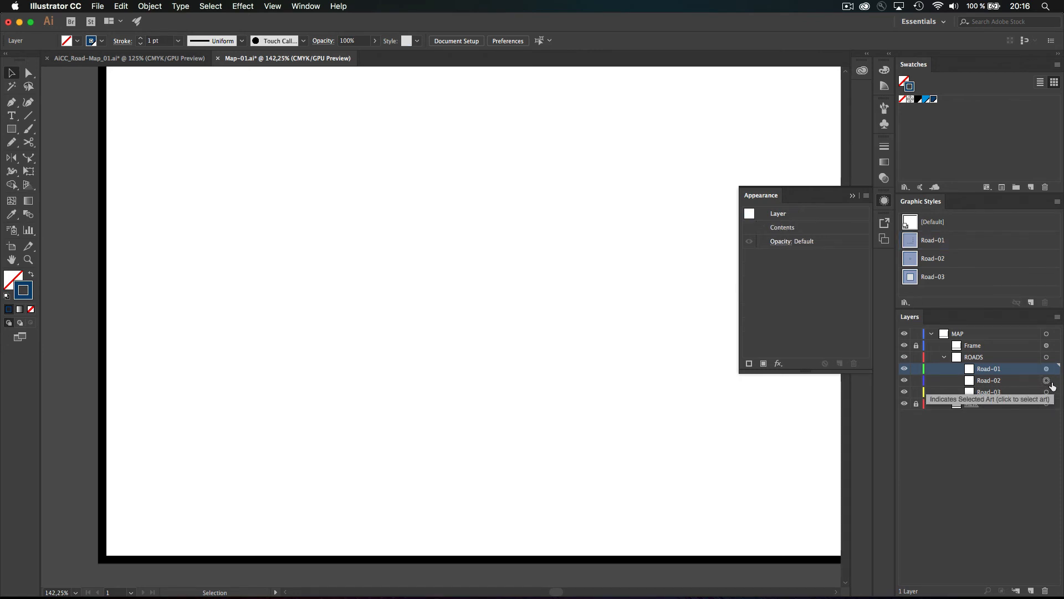
left_click(1050, 382)
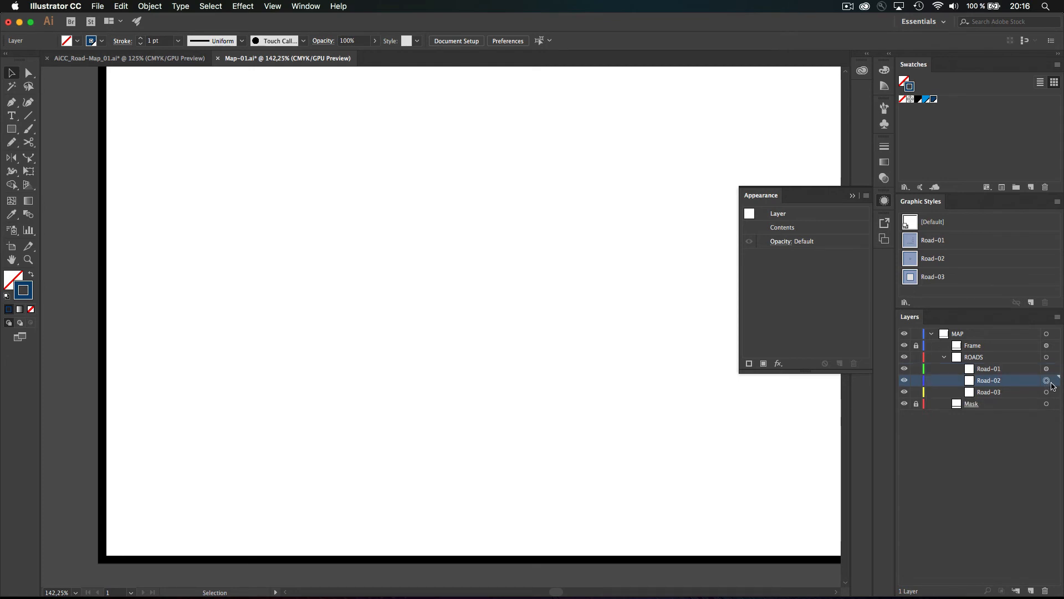
left_click(932, 260)
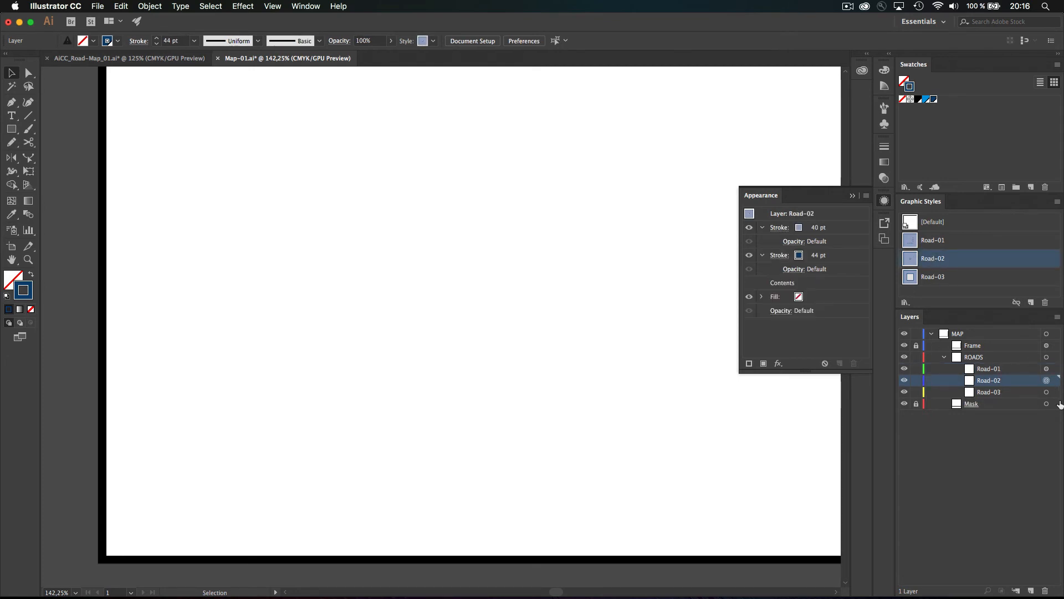
left_click(1046, 392)
left_click(937, 277)
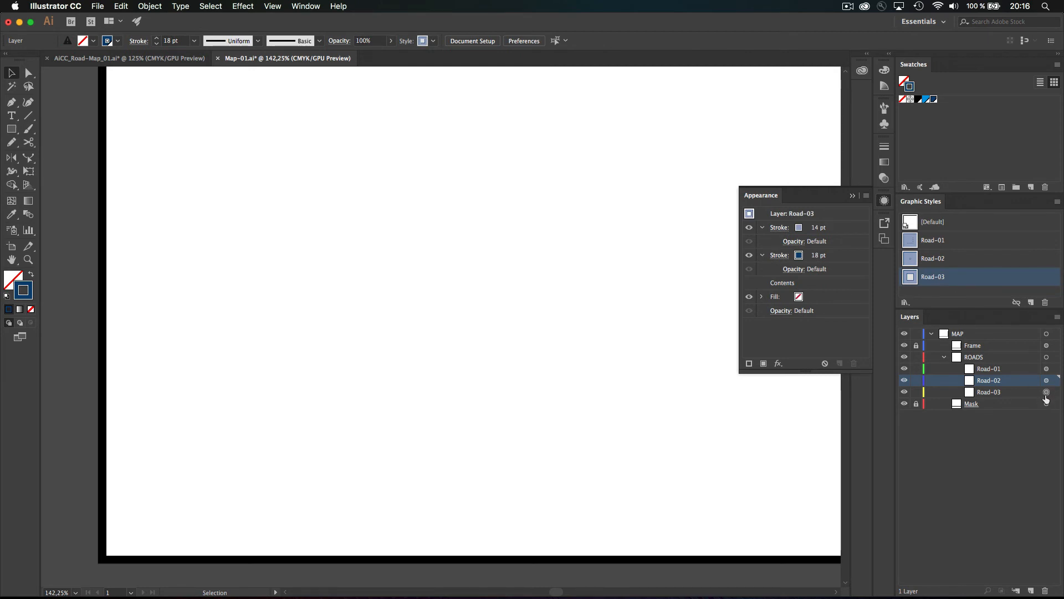
left_click(999, 430)
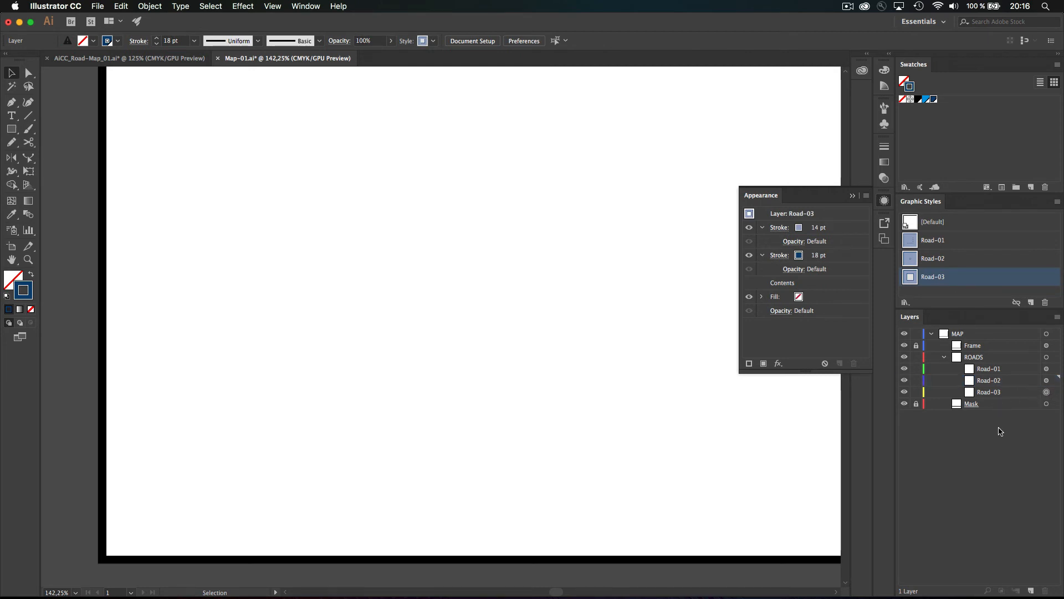
key("super")
left_click(1046, 393, "super")
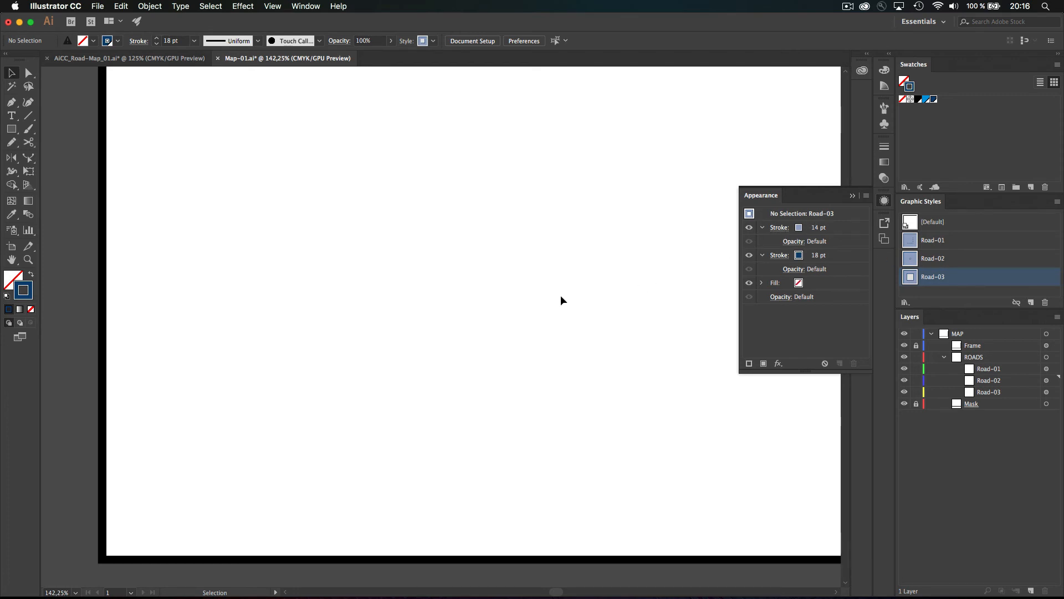
Reset default fill and stroke with D, undoing the accidental reset of Road-01's dashed style
key("d")
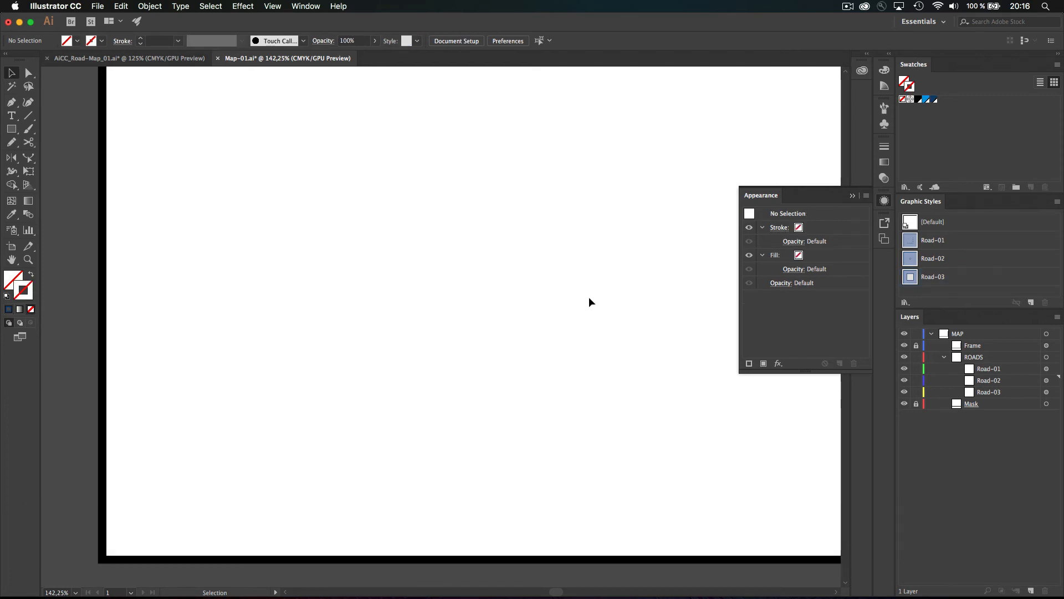
left_click(1046, 370)
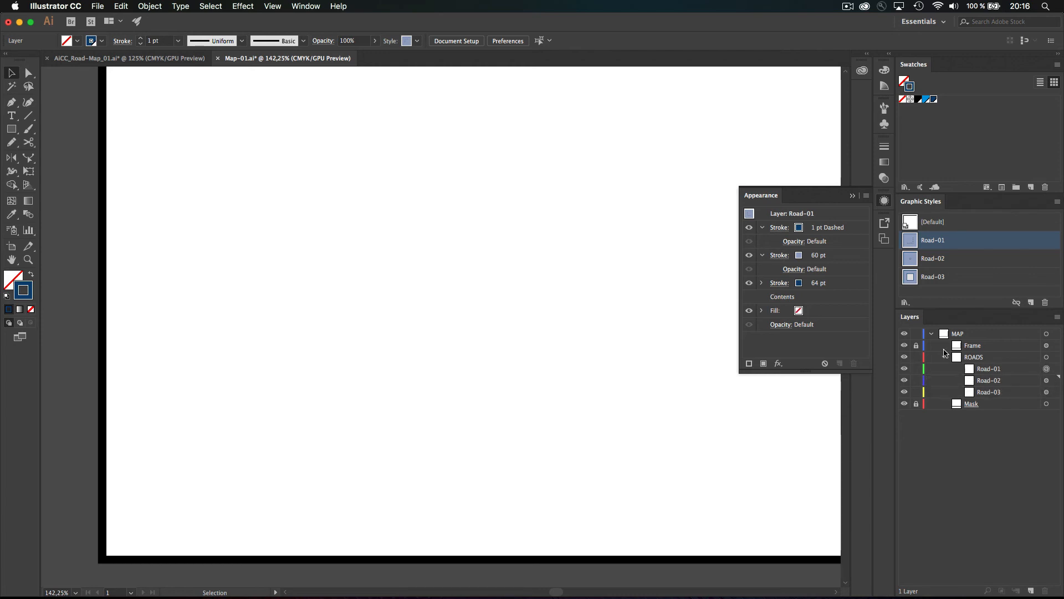
key("d")
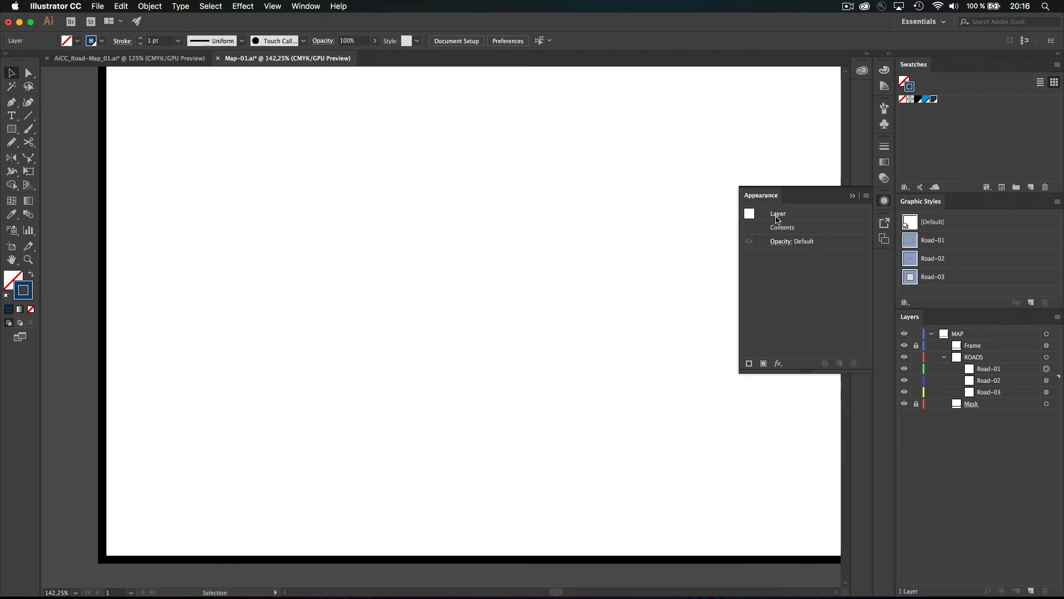
key("super+z")
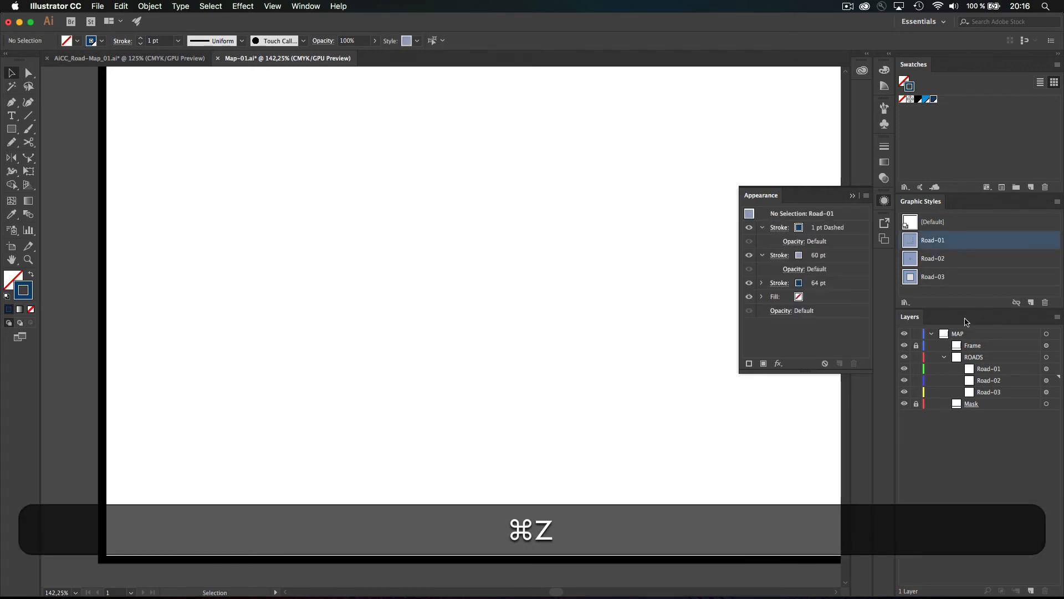
left_click(1047, 369)
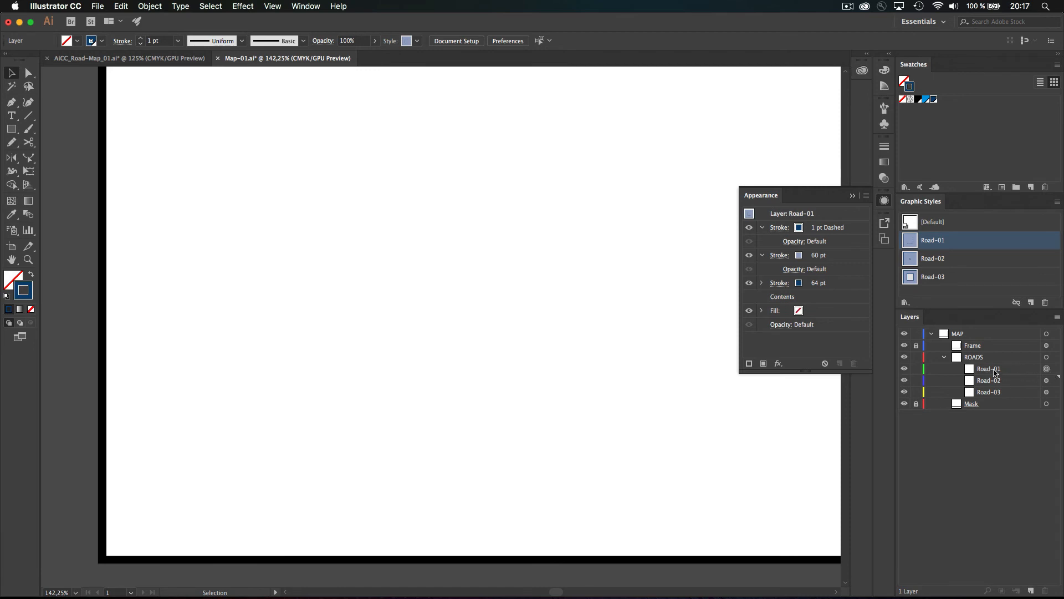
left_click(1047, 369, "super")
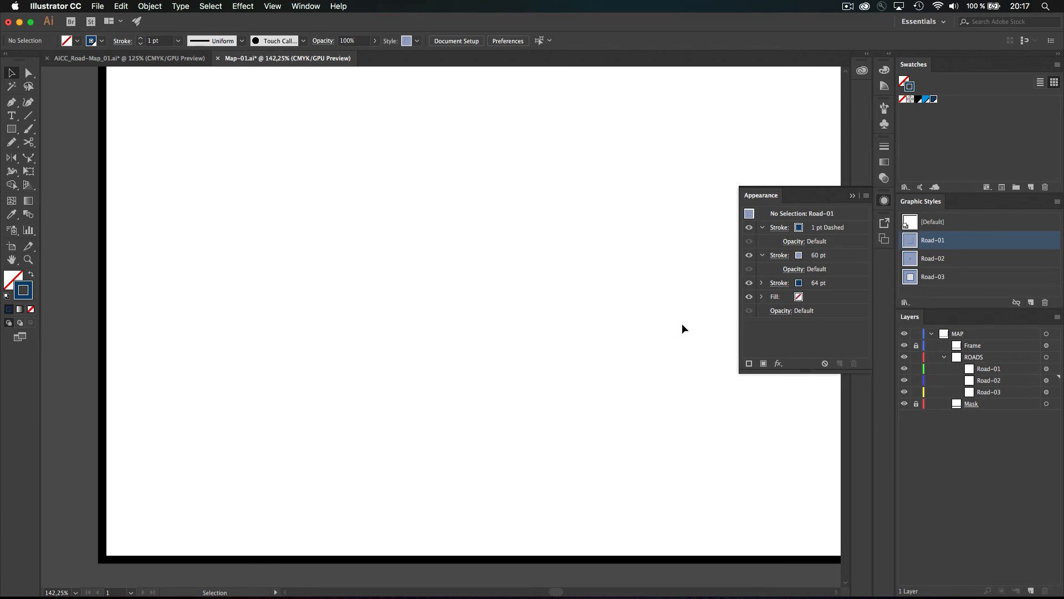
left_click(986, 372)
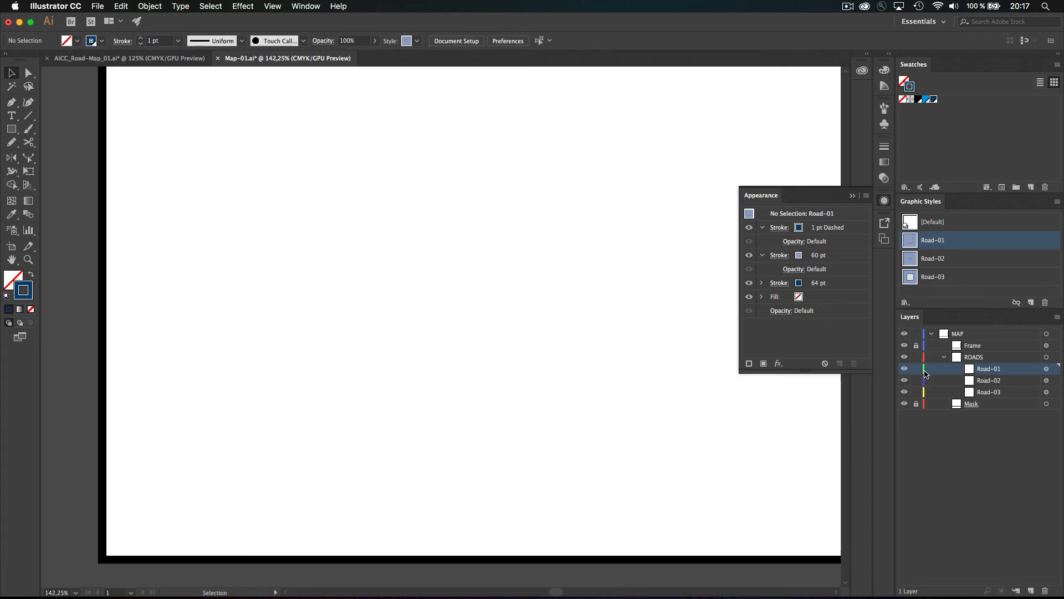
key("d")
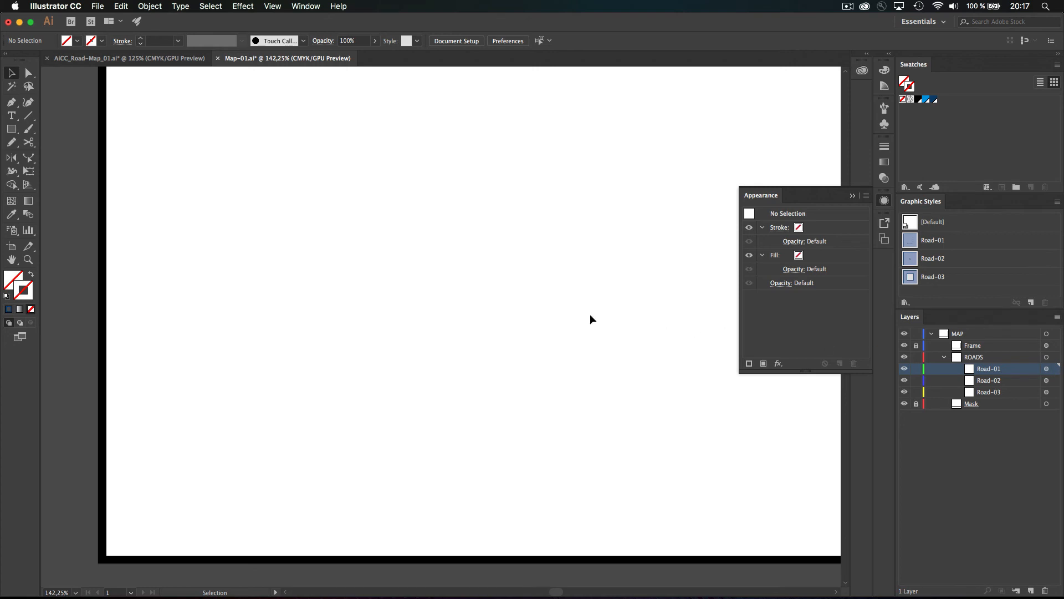
key("super+minus")
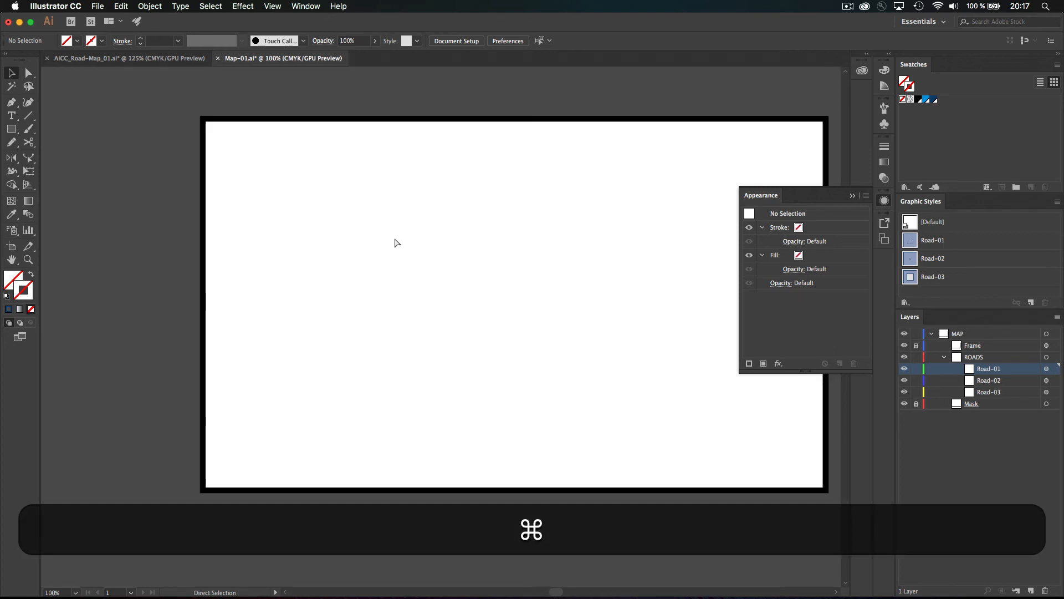
Pencil-draw the dashed main road on Road-01 and a wide road on Road-02
key("n")
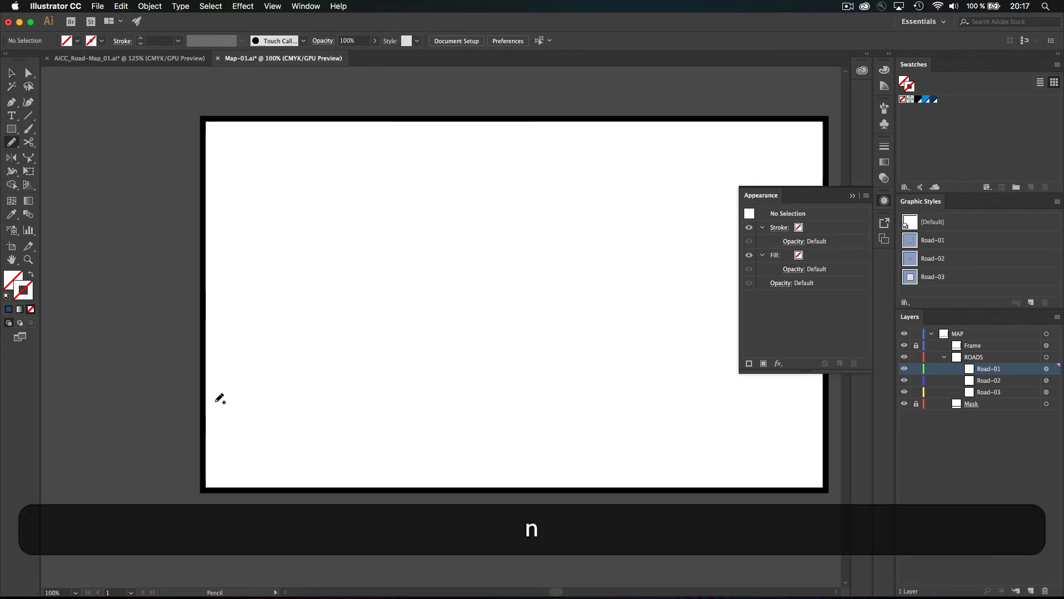
mouse_move(159, 481)
left_mouse_down()
mouse_move(320, 315)
mouse_move(623, 89)
left_mouse_up()
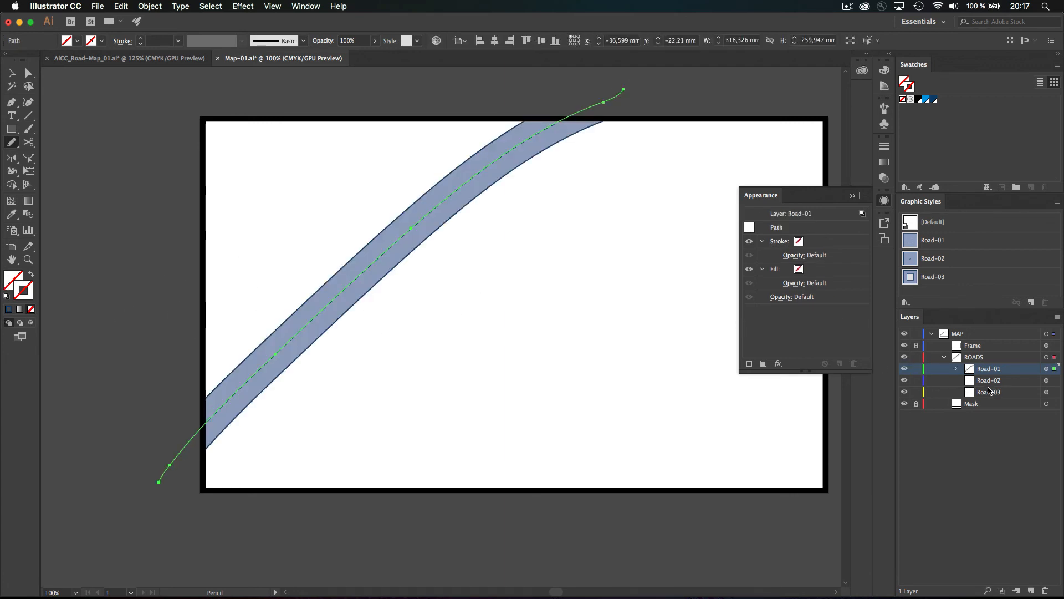
key("shift+super+a")
left_click(1014, 382)
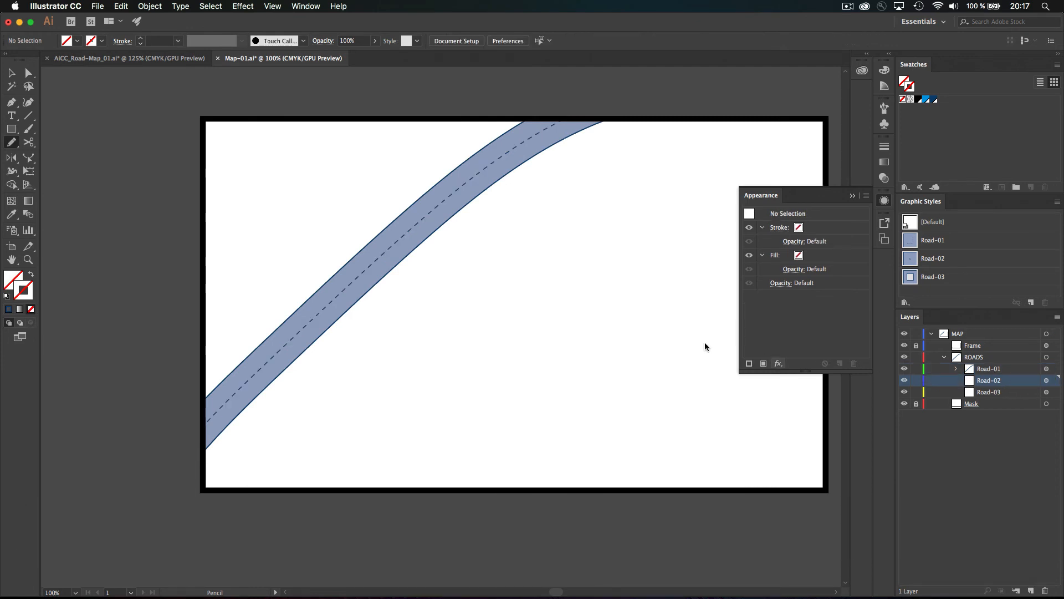
mouse_move(315, 104)
left_mouse_down()
mouse_move(477, 339)
mouse_move(686, 568)
left_mouse_up()
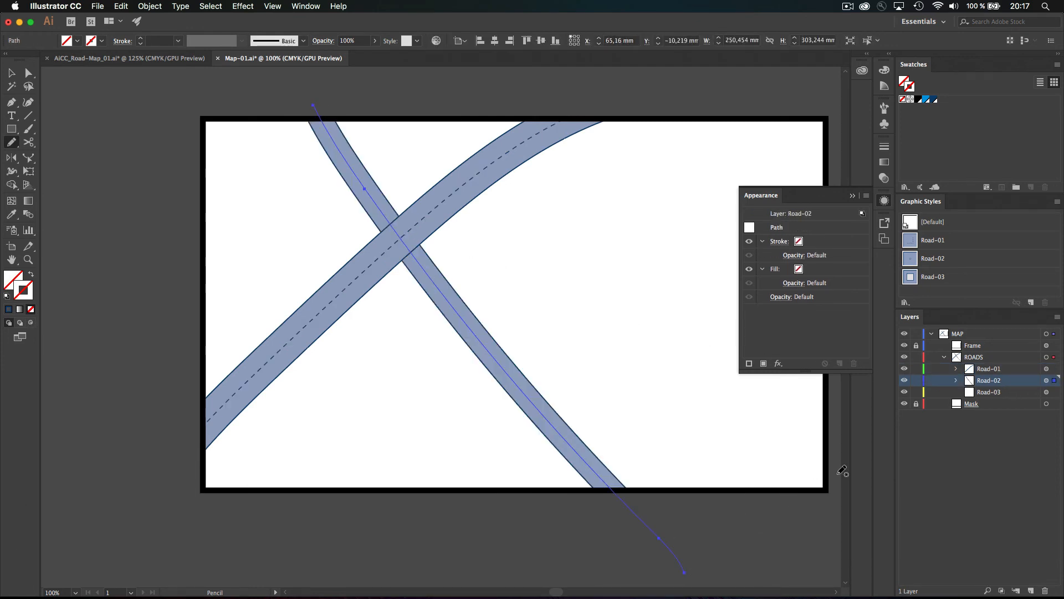
Draw two narrow Road-03 roads and a second wide Road-02 road across the bottom
left_click(1005, 392)
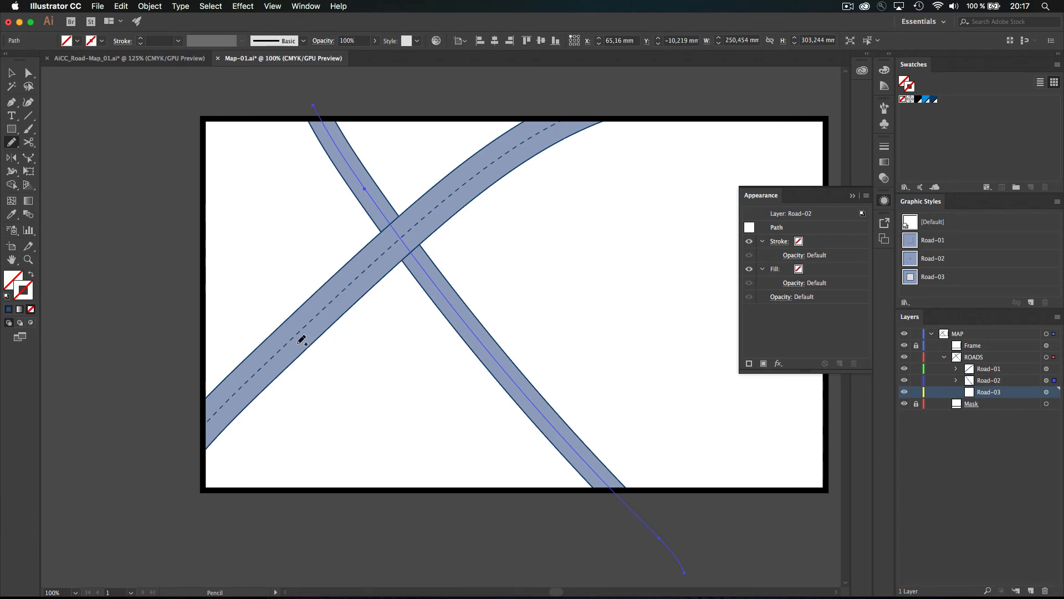
left_click_drag(298, 343, 475, 315)
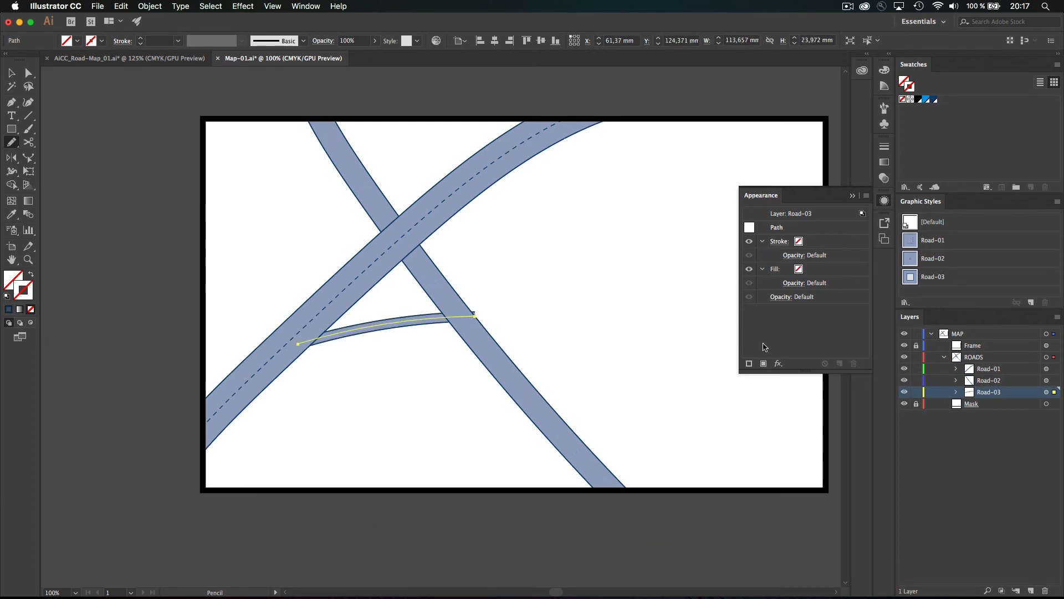
key("shift+super+a")
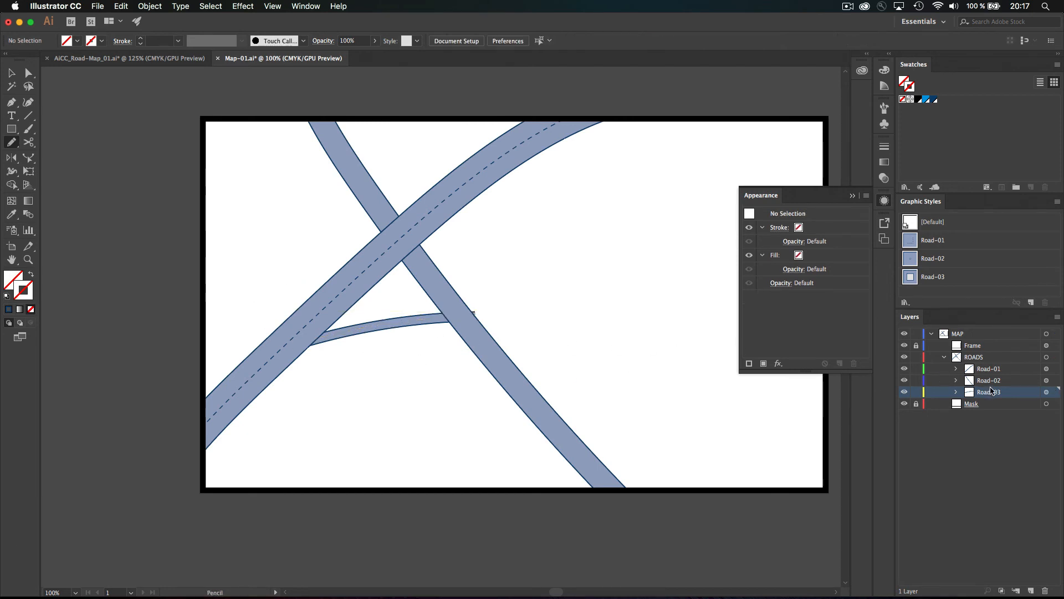
left_click_drag(649, 103, 841, 158)
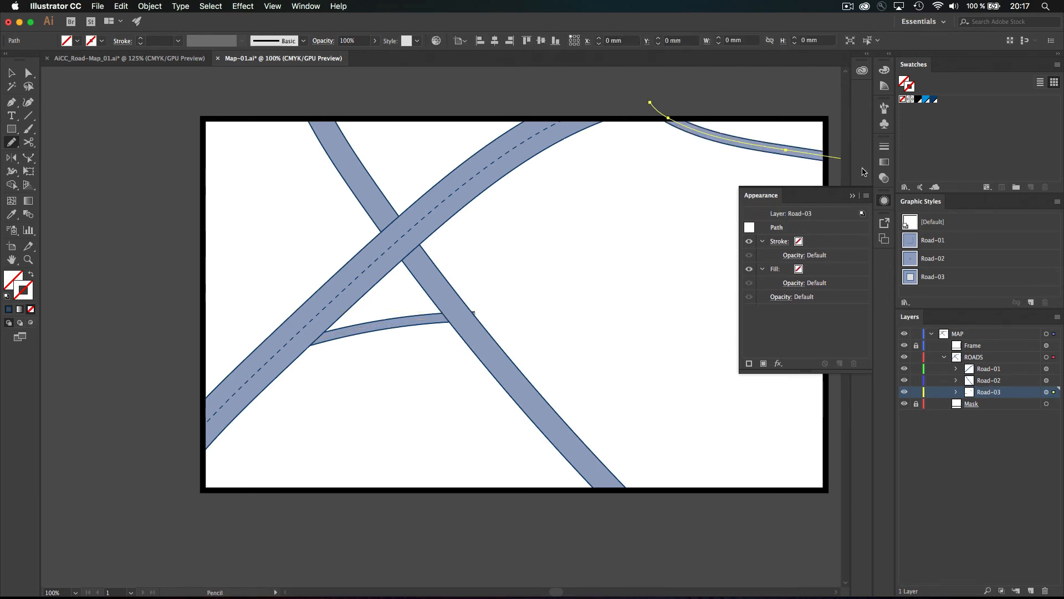
left_click(997, 378)
mouse_move(384, 536)
left_mouse_down()
mouse_move(524, 455)
mouse_move(885, 367)
left_mouse_up()
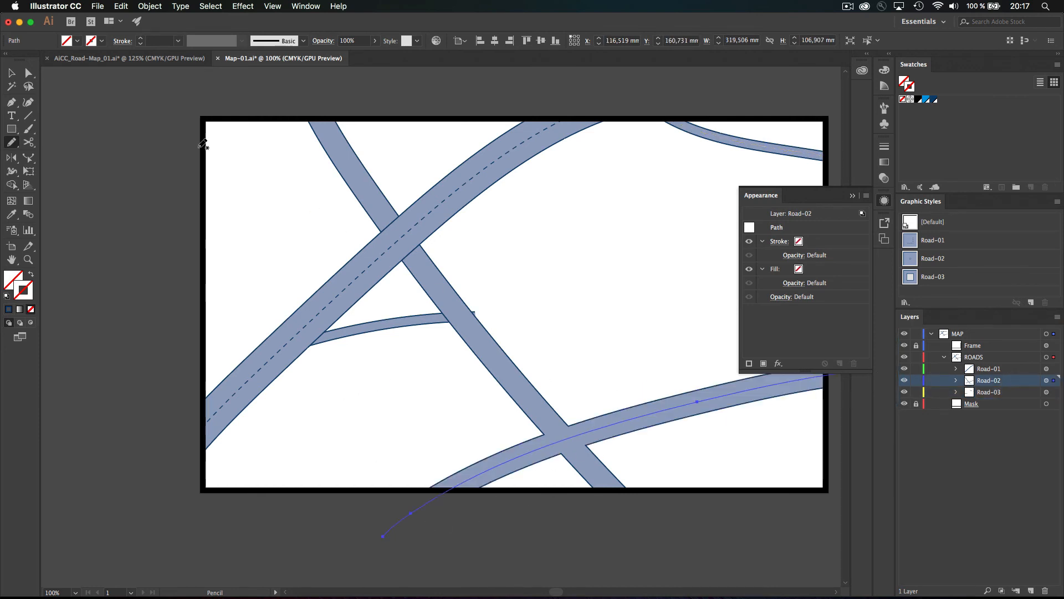
left_click(11, 73)
left_click(360, 372)
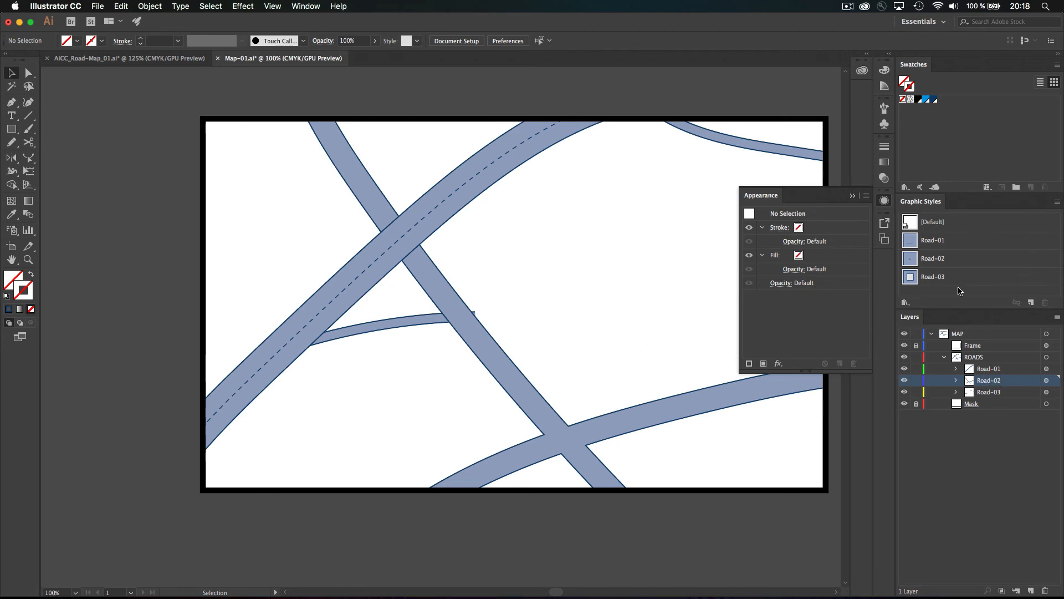
Remove the 64 pt outline stroke from the Road-01 graphic style and redefine it
left_click(912, 242)
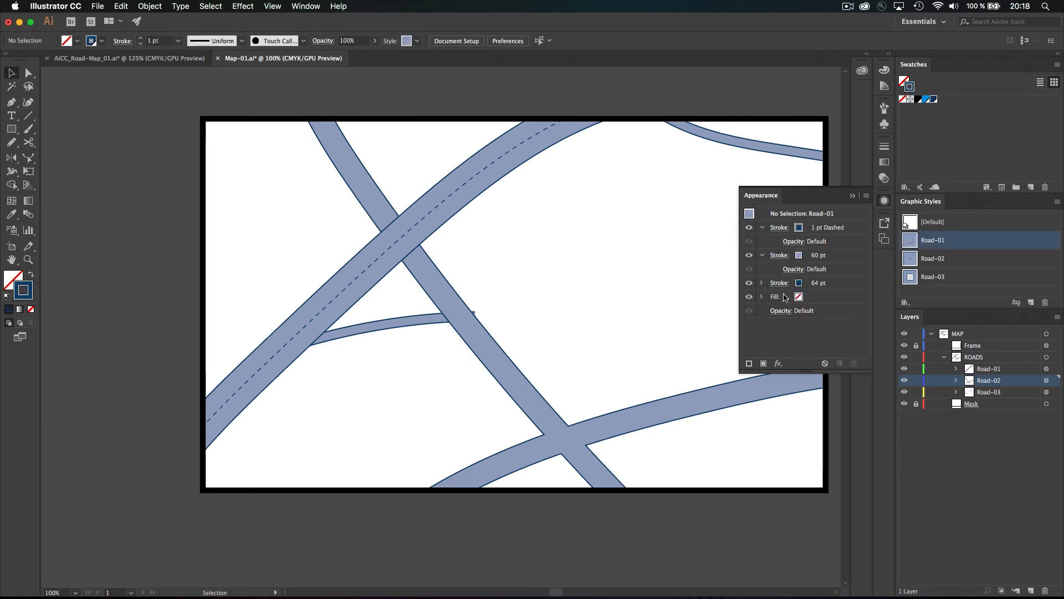
left_click(839, 289)
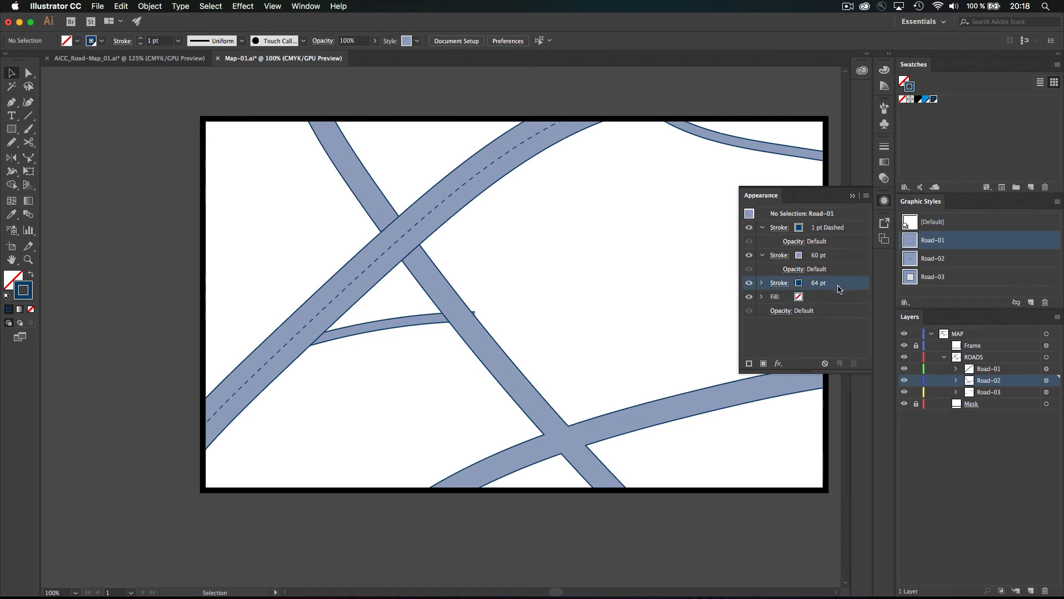
left_click_drag(855, 359, 853, 364)
left_click(771, 219)
key("alt")
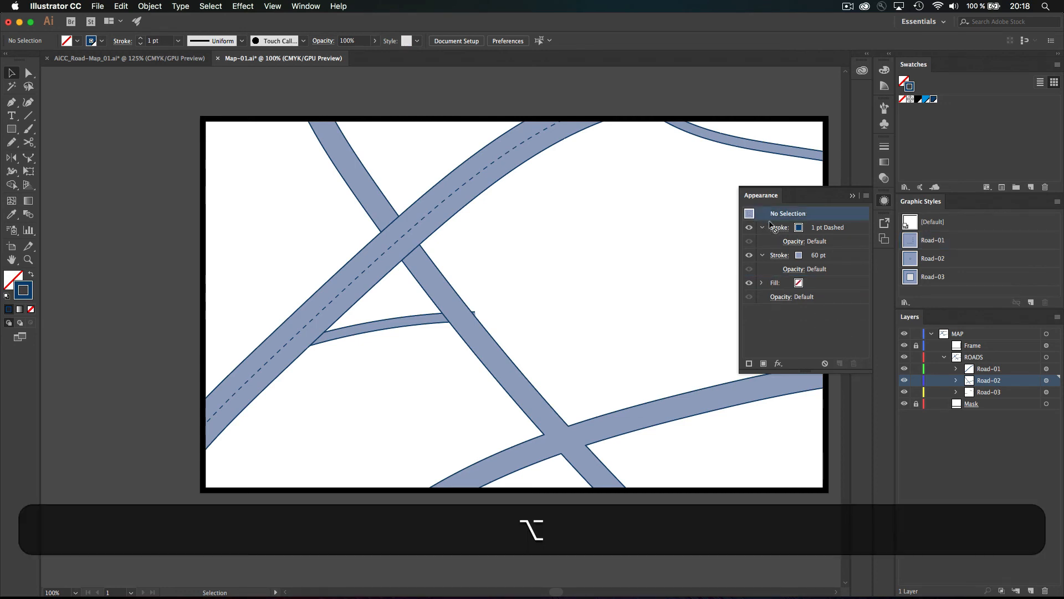
left_click(911, 242)
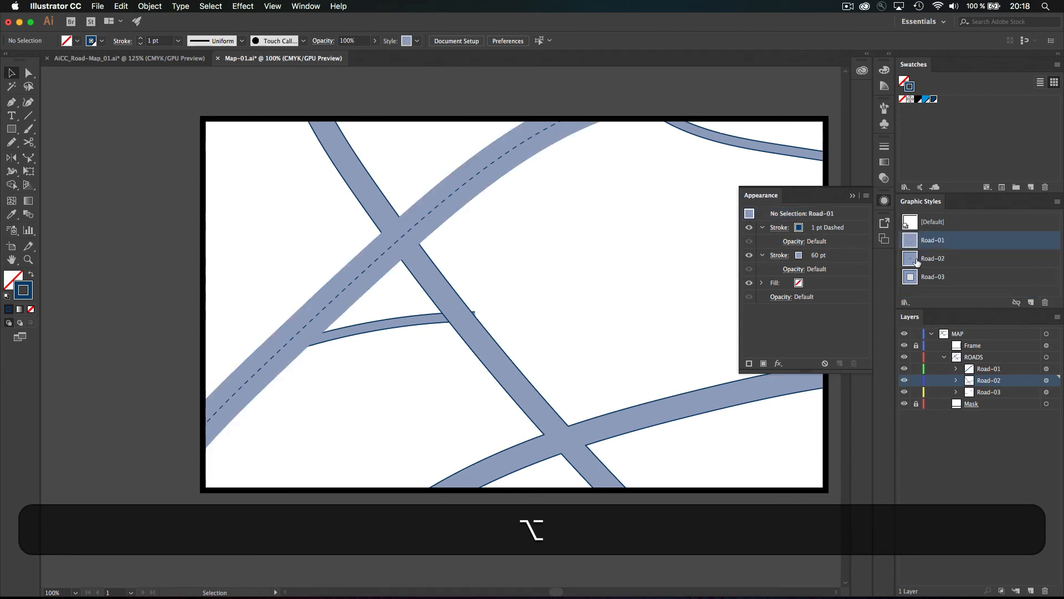
Remove the 44 pt outline stroke from the Road-02 style and redefine it
left_click(921, 262)
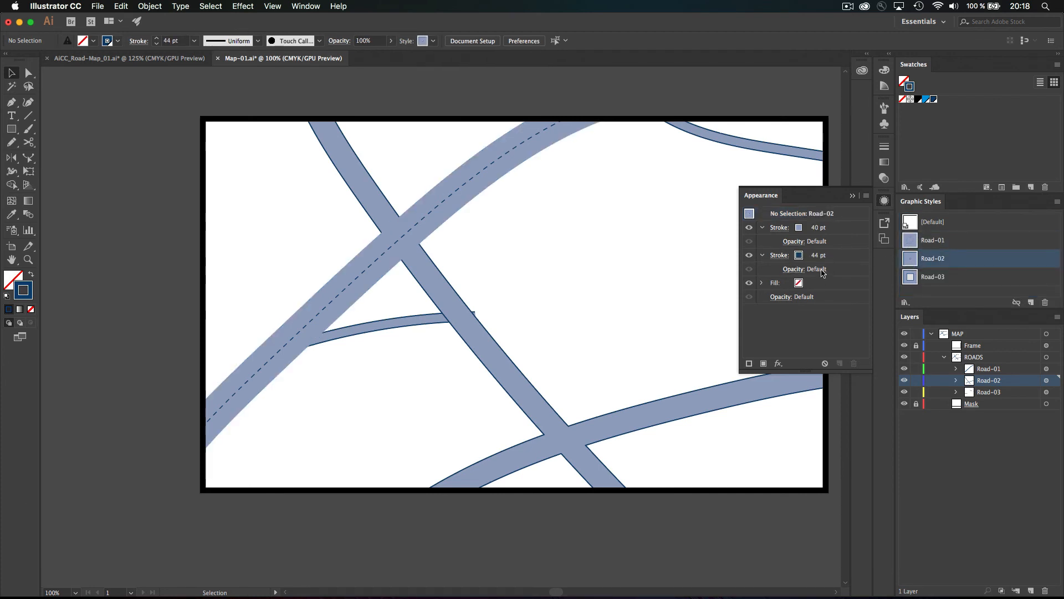
left_click(834, 257)
left_click(853, 363)
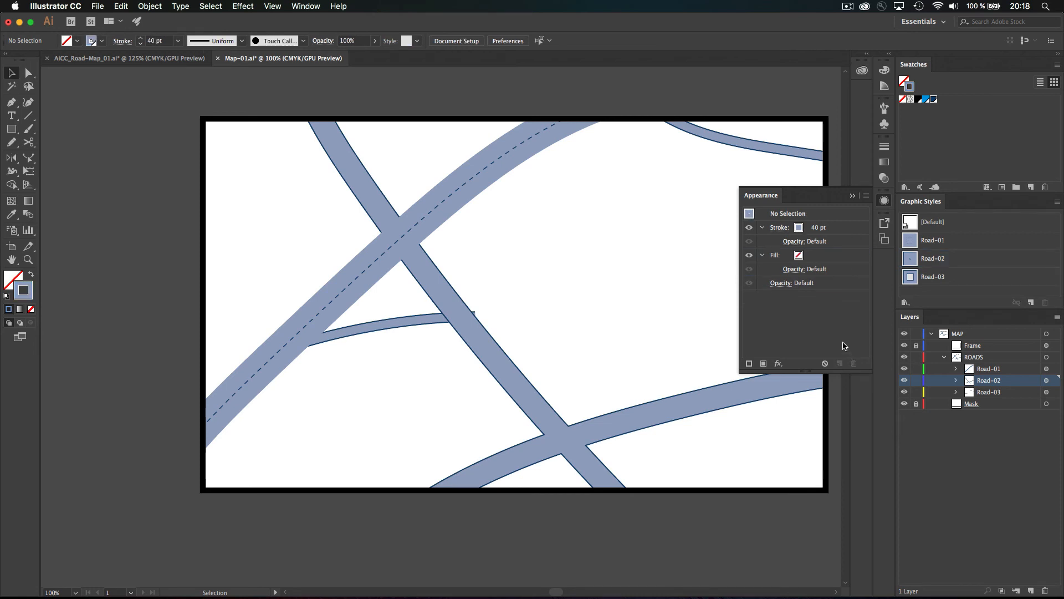
left_click_drag(749, 214, 912, 261)
Remove the 18 pt outline stroke from the Road-03 style and redefine it
left_click(914, 277)
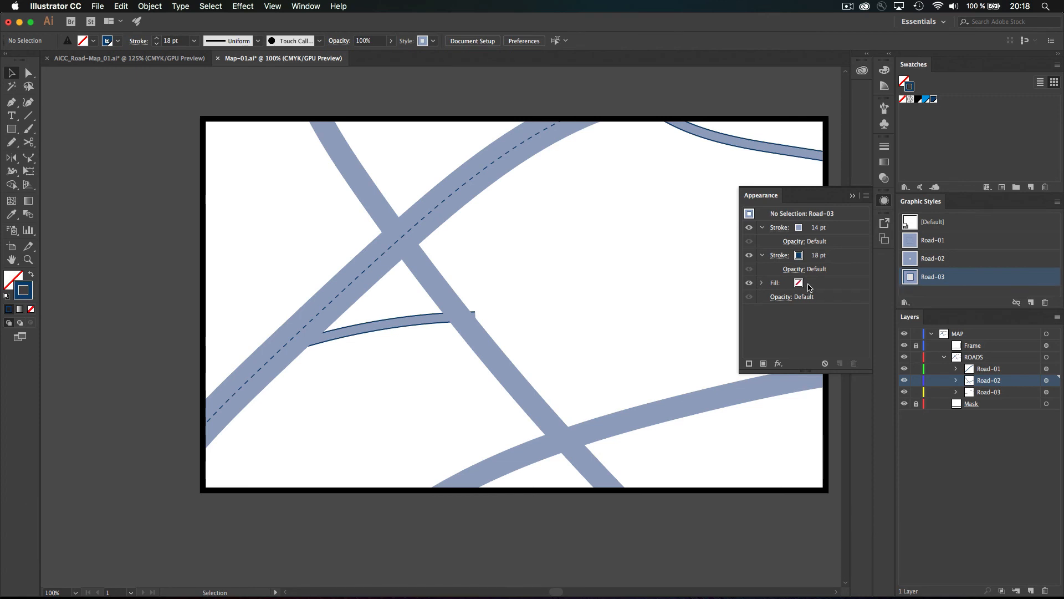
left_click(837, 258)
left_click(853, 363)
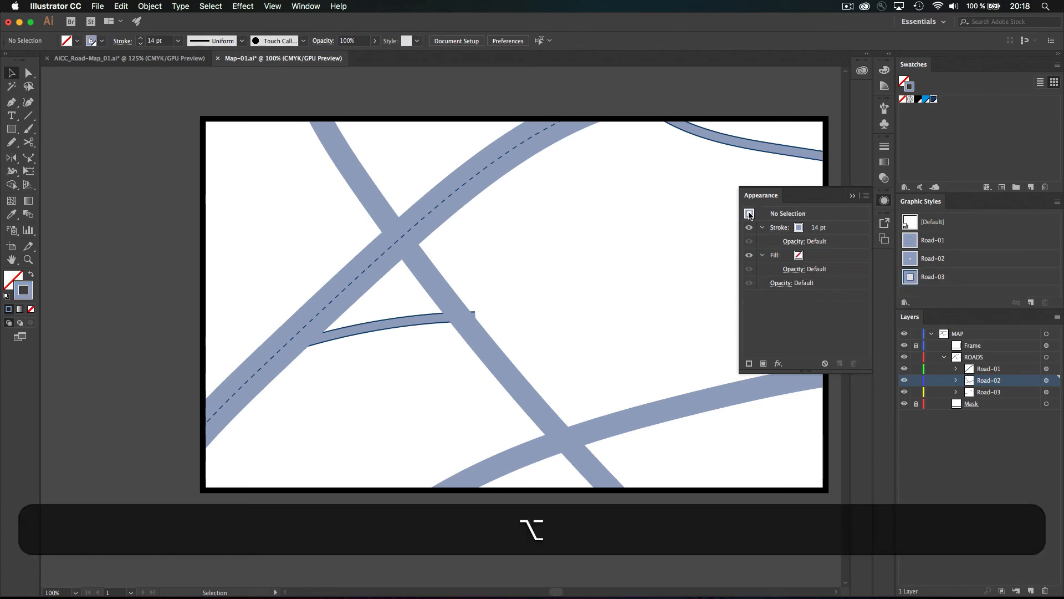
left_click_drag(750, 214, 906, 277)
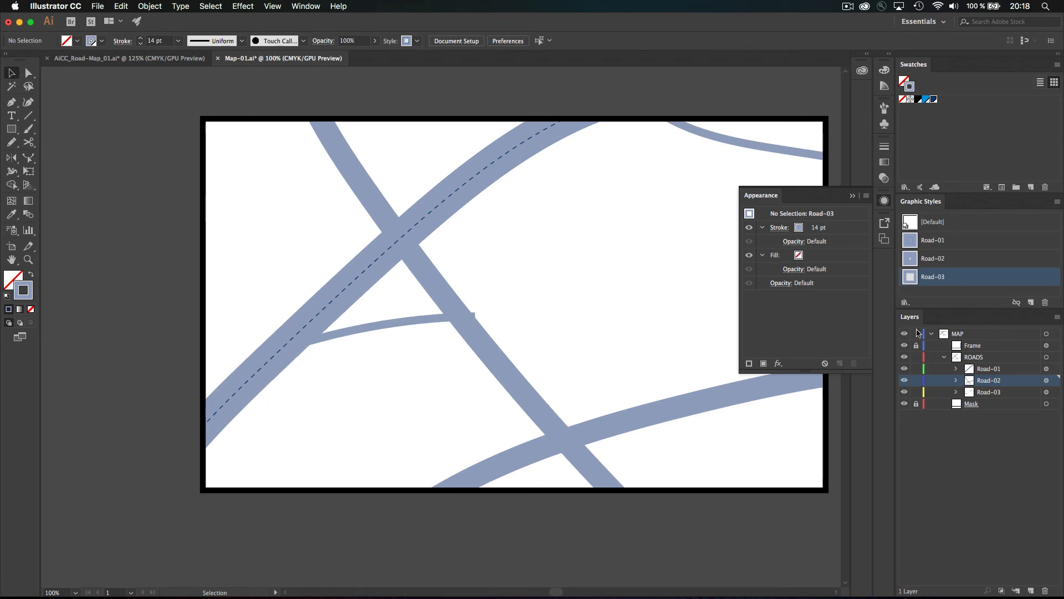
left_click(999, 361)
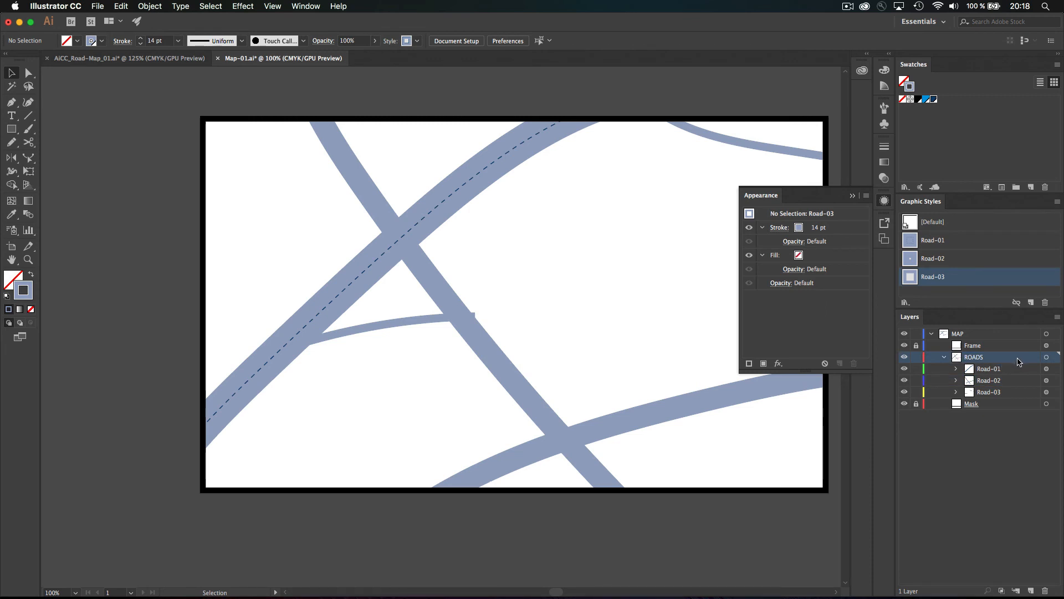
Target the ROADS layer and give it a new 70 pt stroke
left_click(1046, 357)
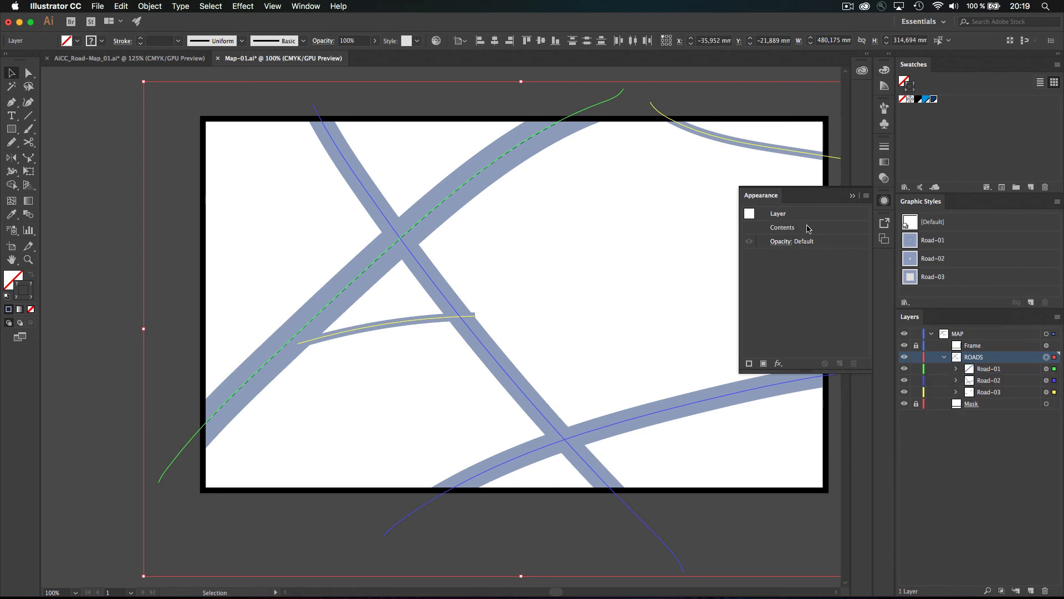
left_click(748, 364)
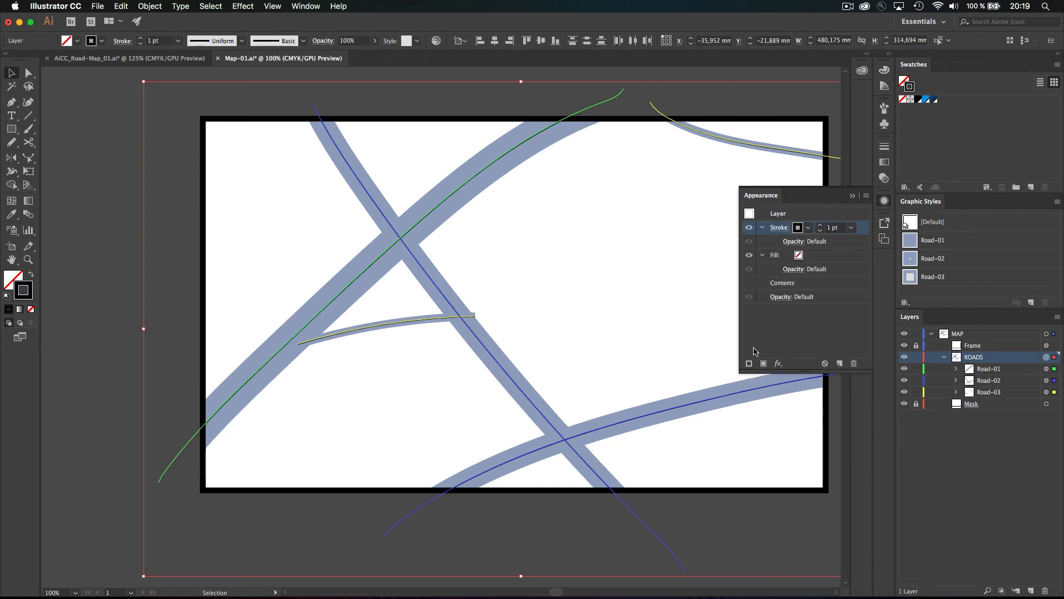
left_click(820, 226)
left_click(821, 225)
left_click(821, 226)
left_click(820, 226)
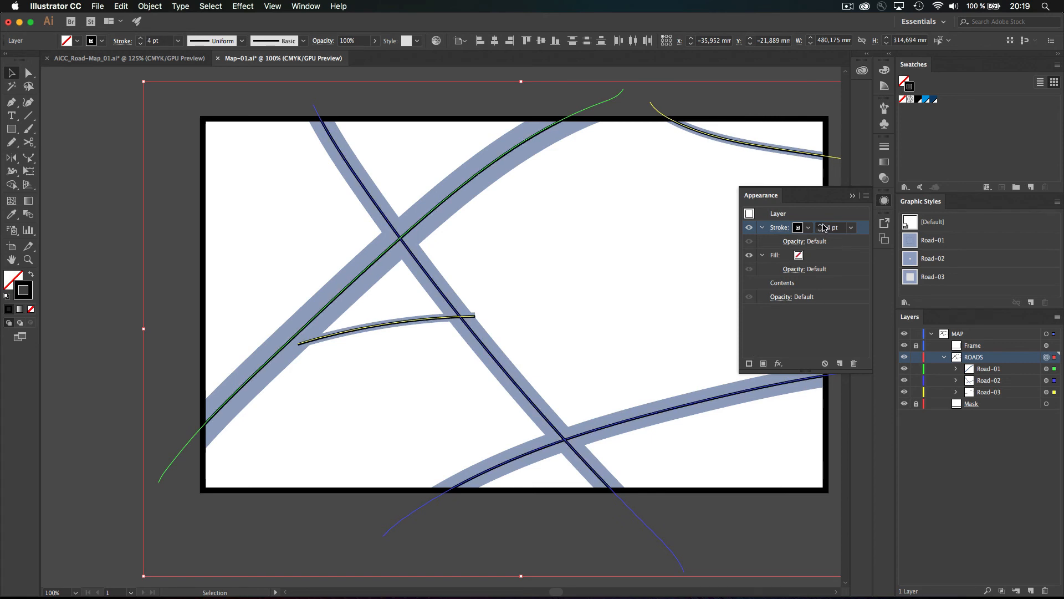
left_click(821, 226)
left_click(821, 226)
left_click(820, 225)
left_click(821, 226)
left_click(821, 225)
left_click(821, 225)
left_click(821, 225)
left_click(821, 225)
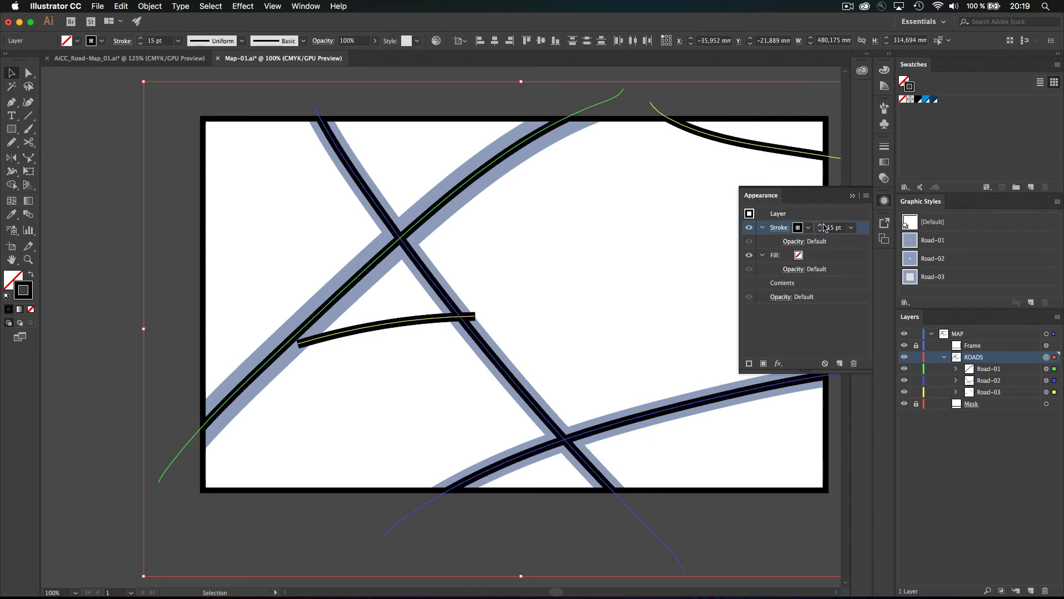
left_click(820, 225)
left_click(821, 225)
left_click(821, 225)
left_click(821, 225)
left_click(822, 226)
left_click(823, 226)
left_click(823, 226)
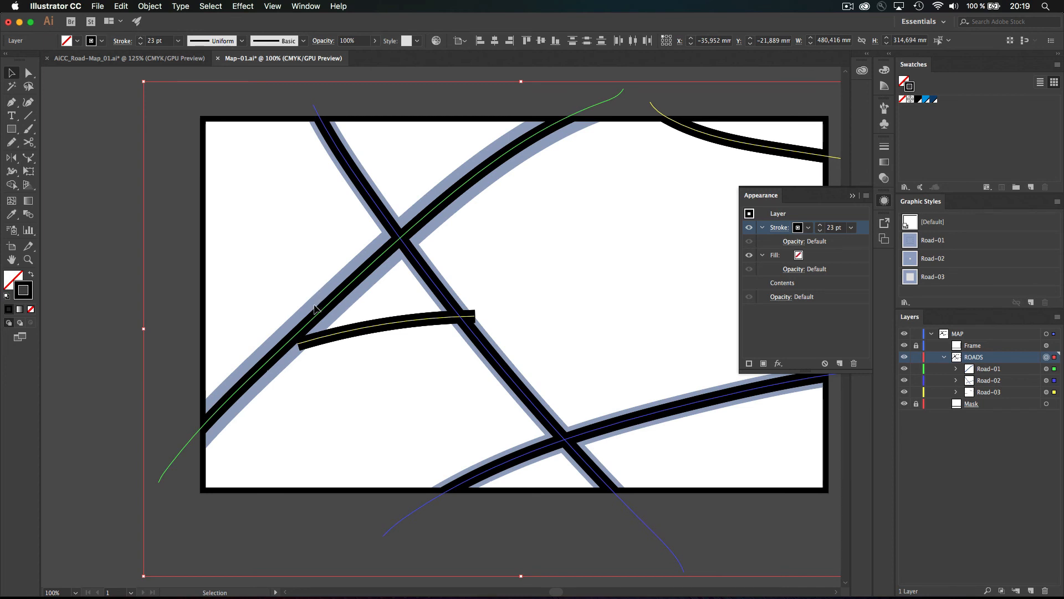
left_click(822, 225)
left_click(822, 225)
left_click(822, 225)
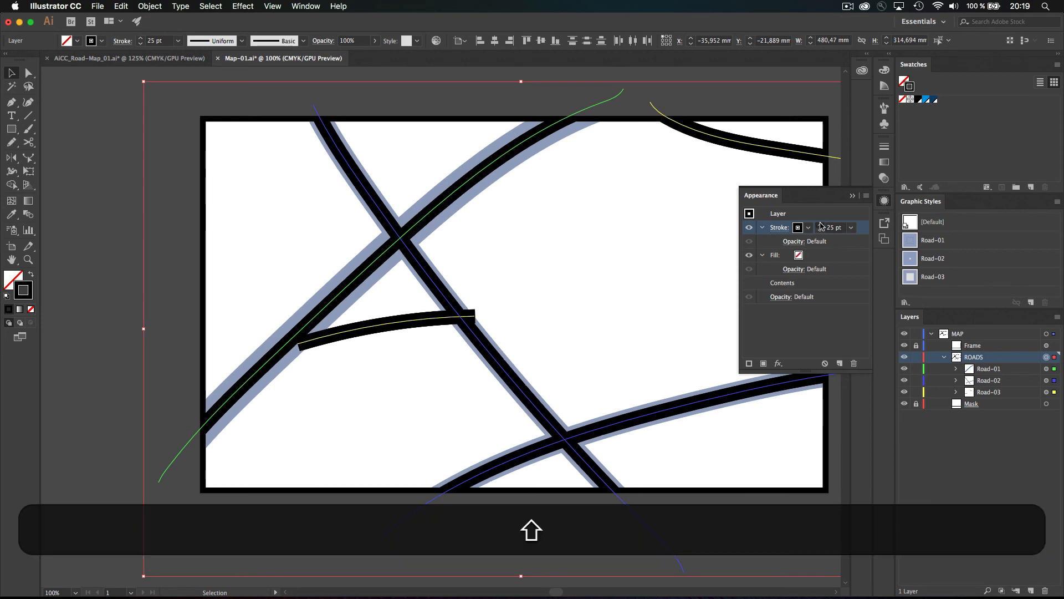
left_click(822, 224, "shift")
left_click(822, 224, "shift")
left_click(822, 224, "shift")
left_click(822, 225, "shift")
left_click(822, 225, "shift")
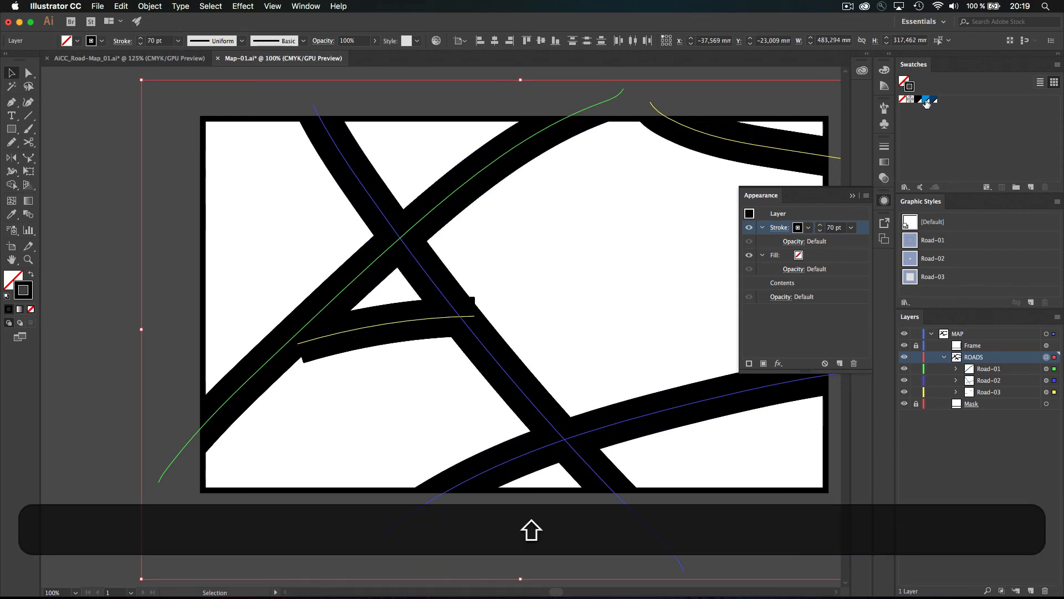
Colour the ROADS stroke blue and move it beneath the layer's contents
left_click(799, 228)
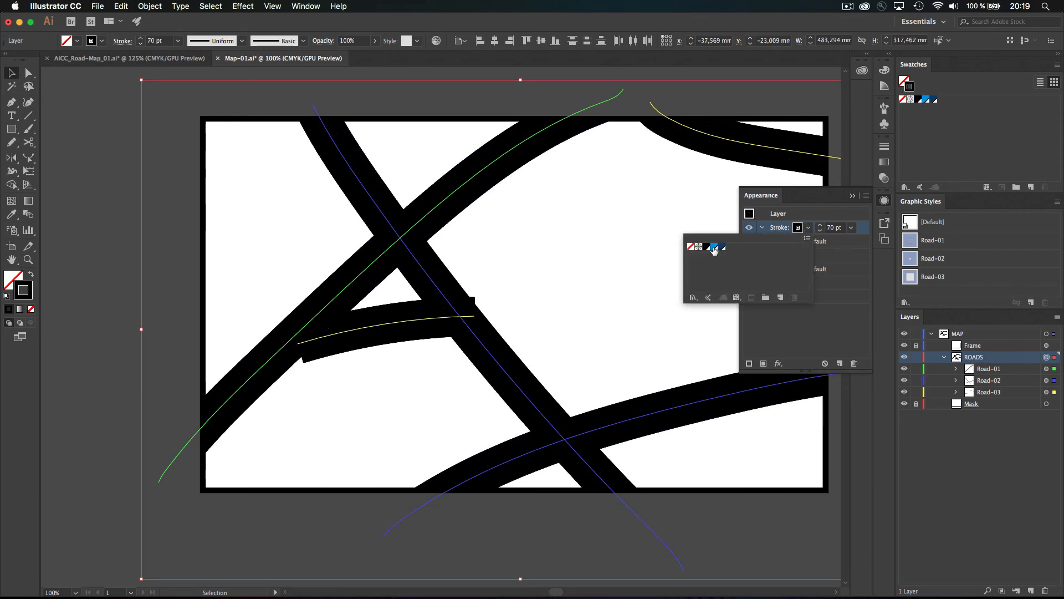
left_click(715, 247)
left_click(832, 328)
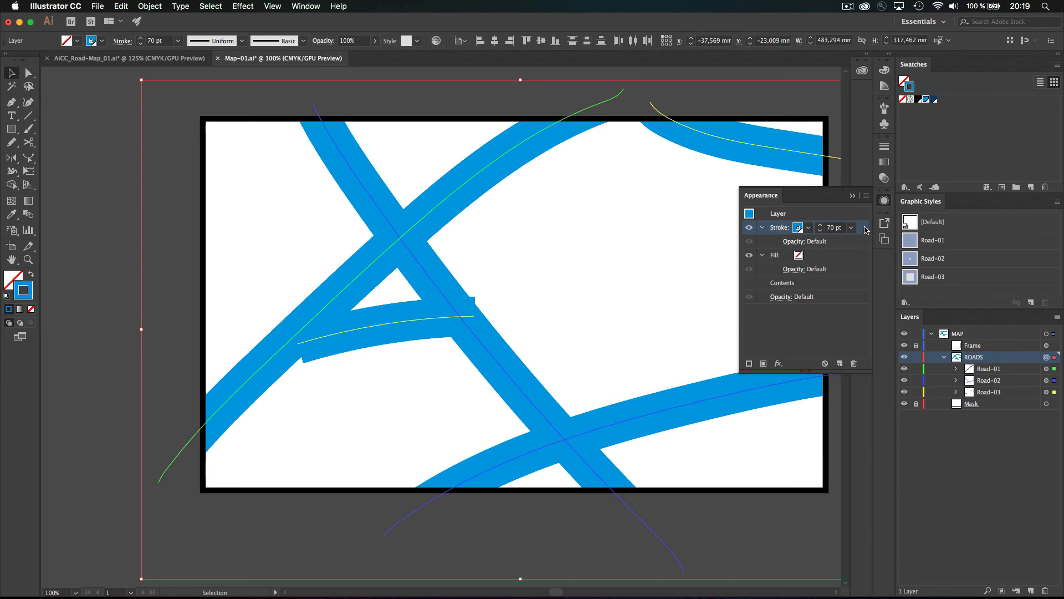
left_click_drag(866, 230, 849, 290)
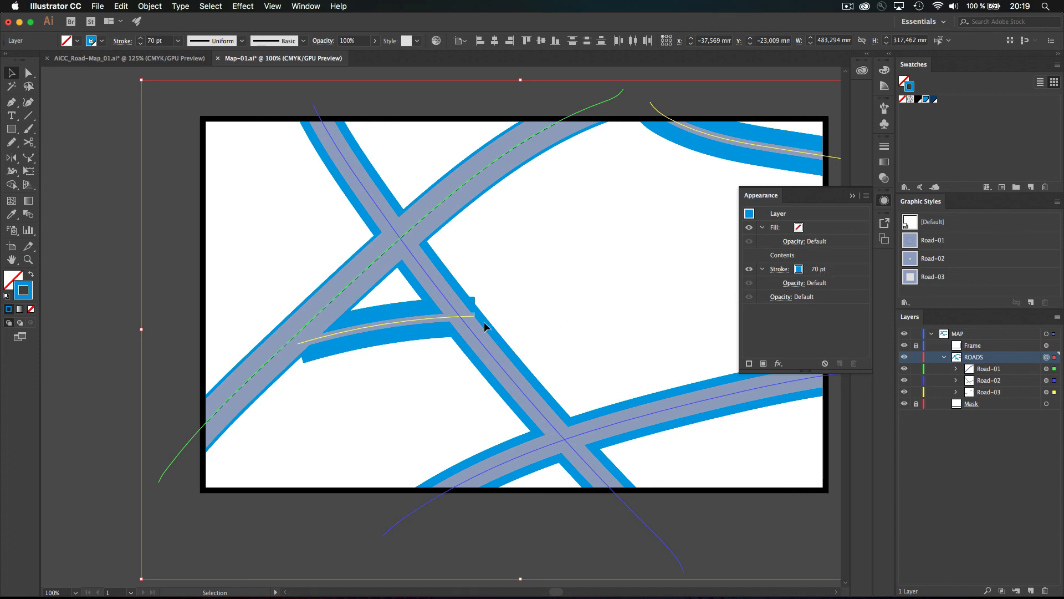
Make the ROADS outline stroke dark navy, then switch the map to Outline view
left_click(810, 271)
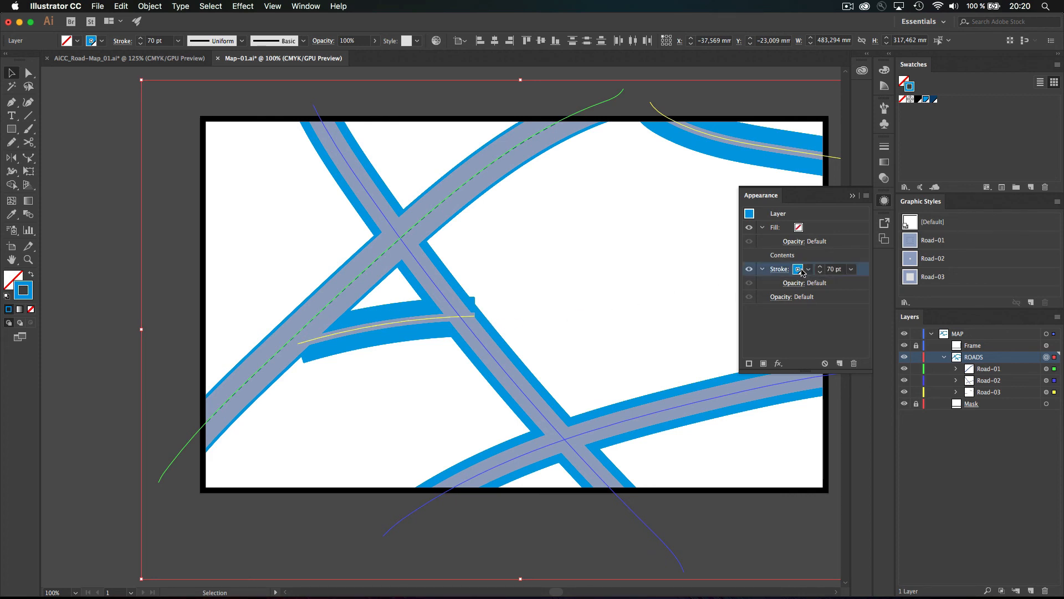
left_click(807, 269)
left_click(723, 288)
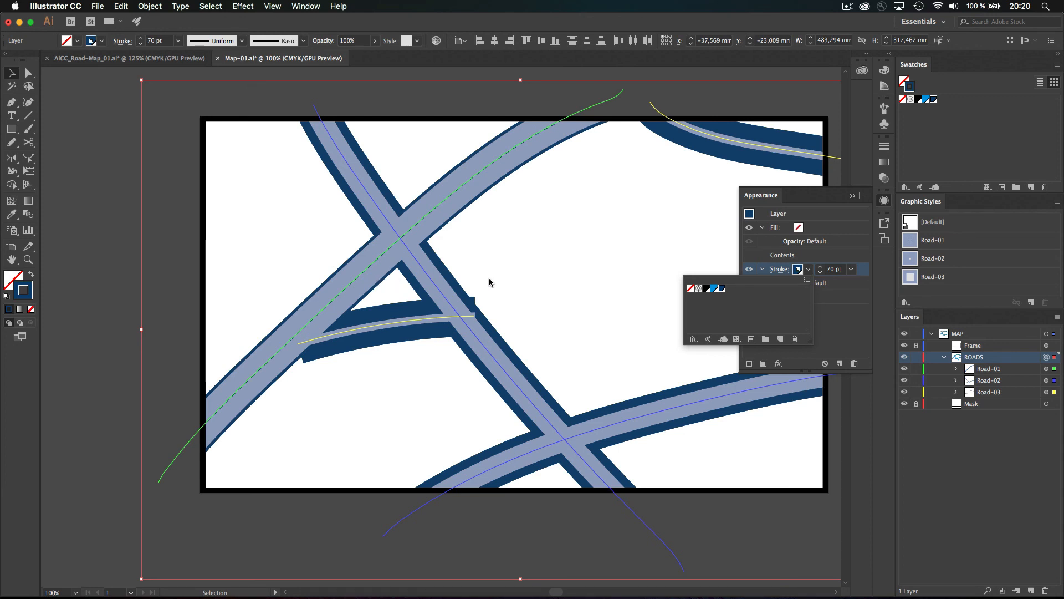
left_click(840, 326)
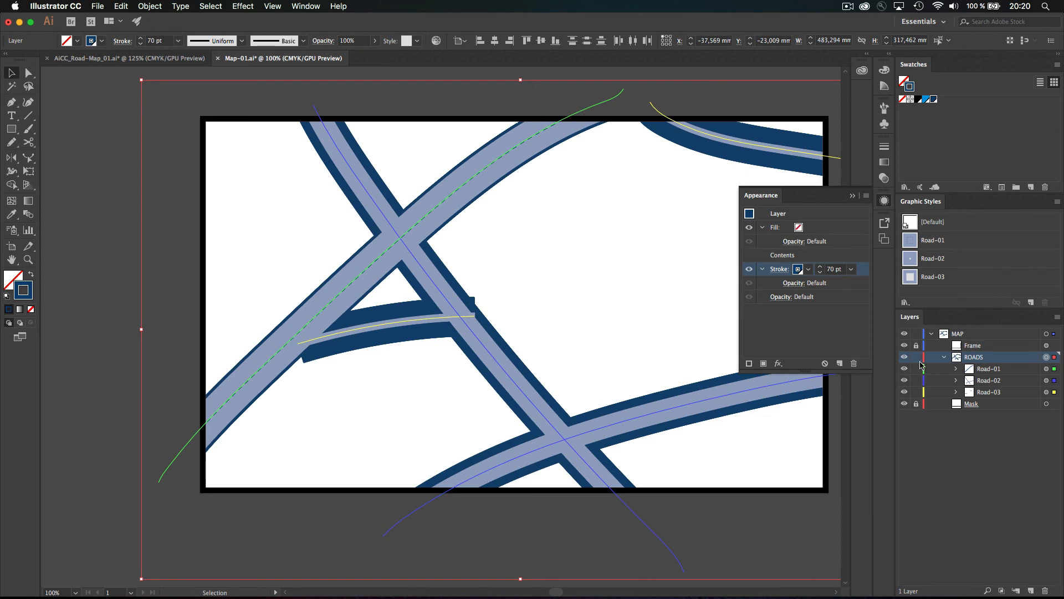
key("super+y")
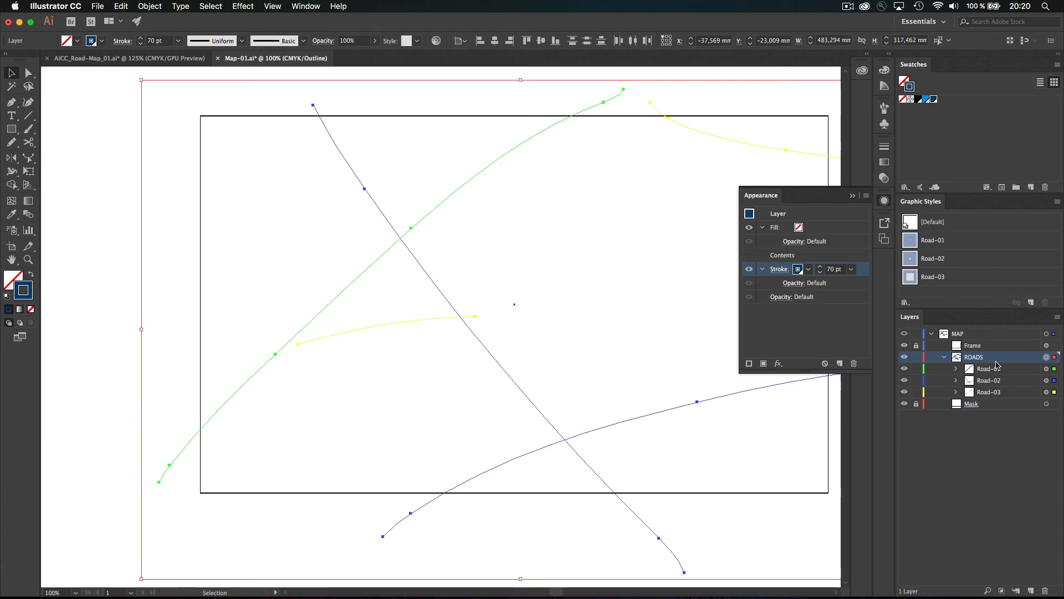
Back in Preview, set the ROADS stroke to 4 pt and move it above the contents
key("super")
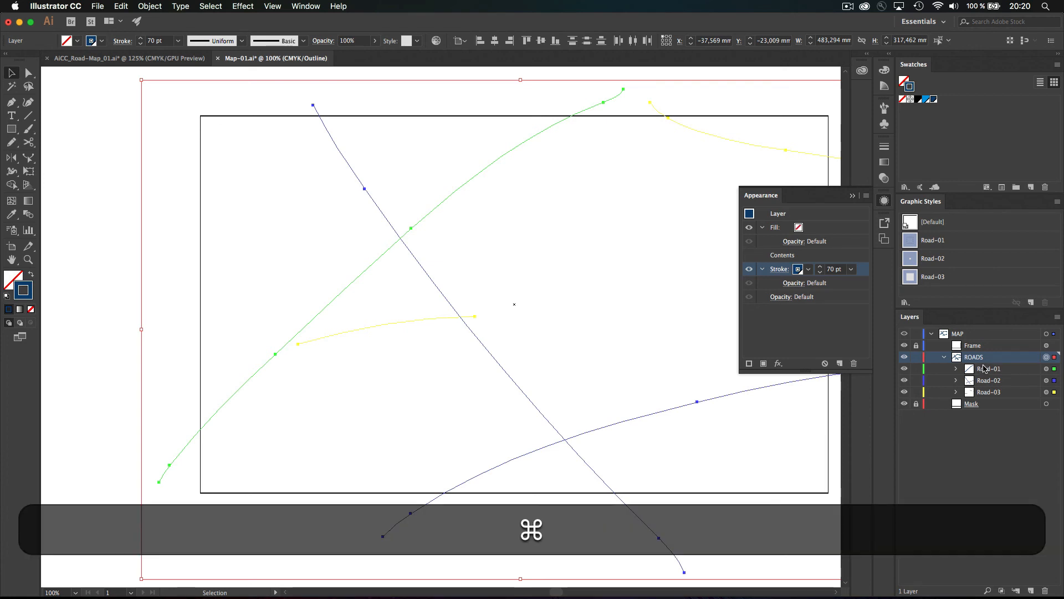
key("super+y")
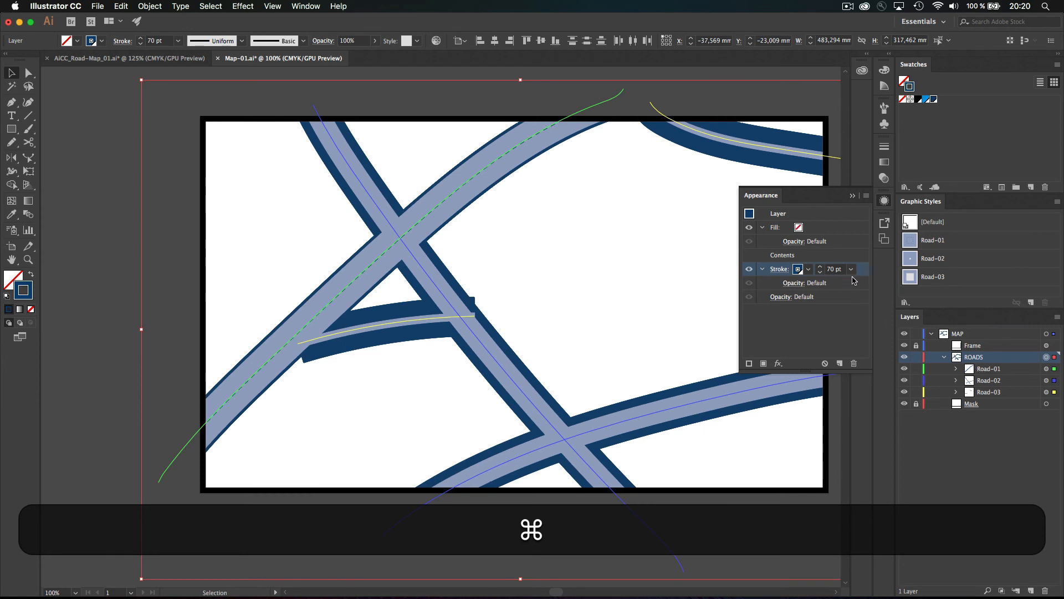
left_click(820, 272)
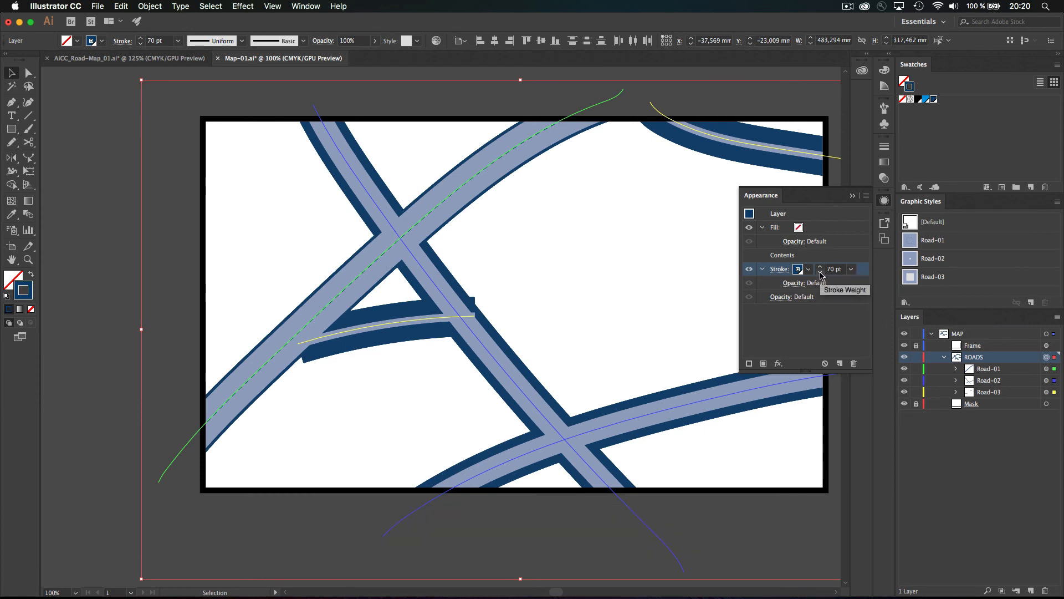
left_click_drag(839, 270, 799, 269)
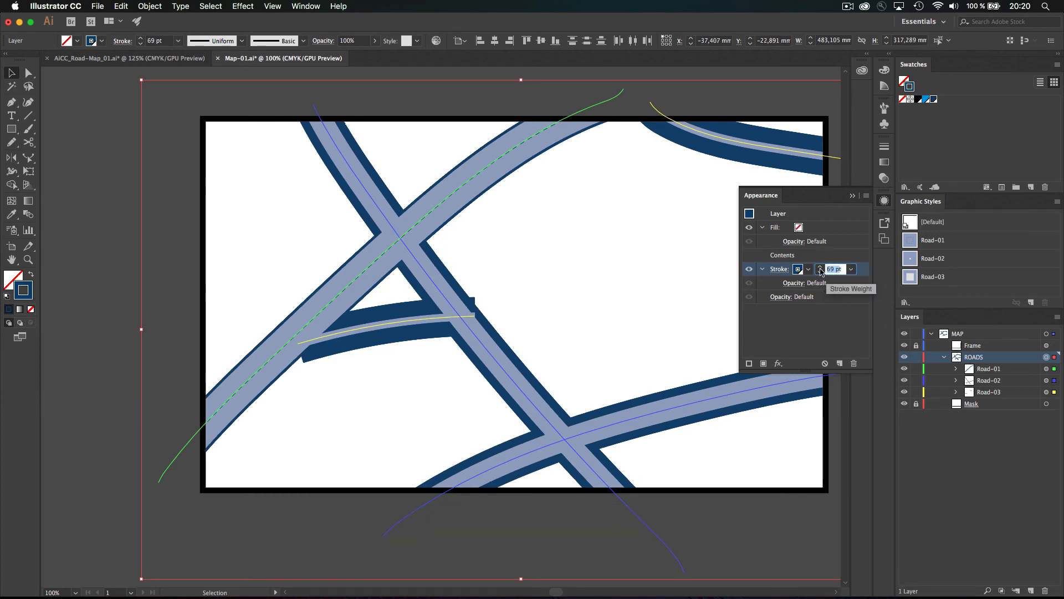
key("Right")
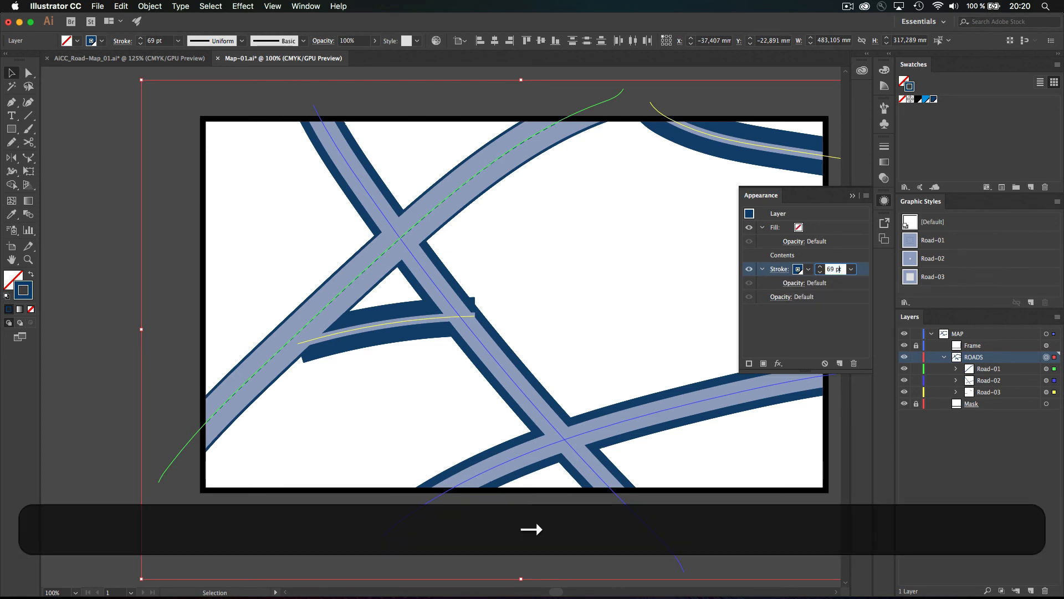
key("Left")
key("shift+Left")
type("4")
key("shift+Return")
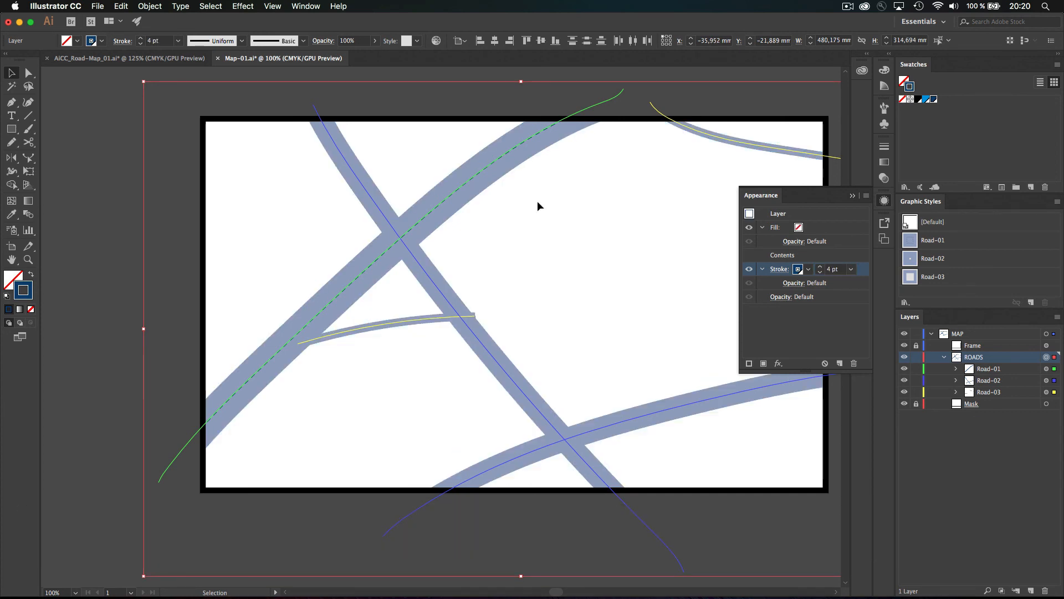
left_click_drag(856, 270, 854, 227)
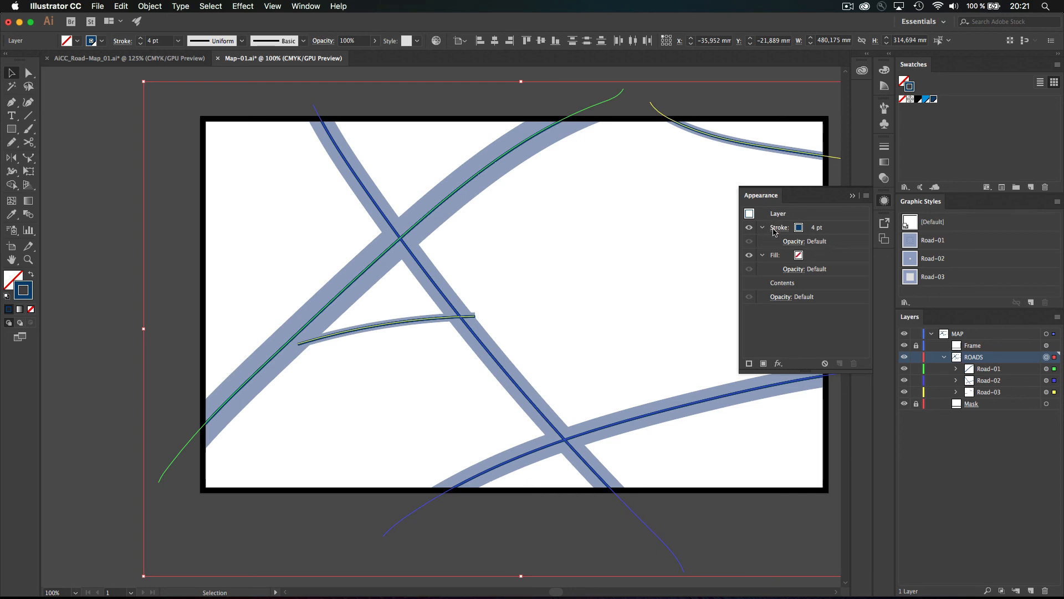
key("shift+super+a")
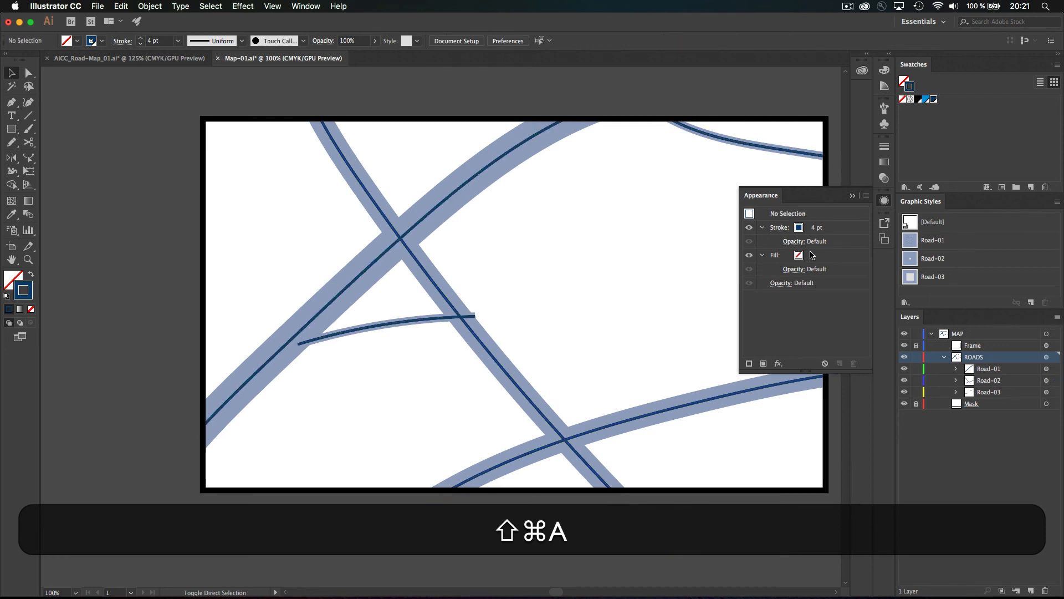
Add Outline Stroke to Road-01's 60 pt stroke and redefine the Road-01 style
left_click(909, 241)
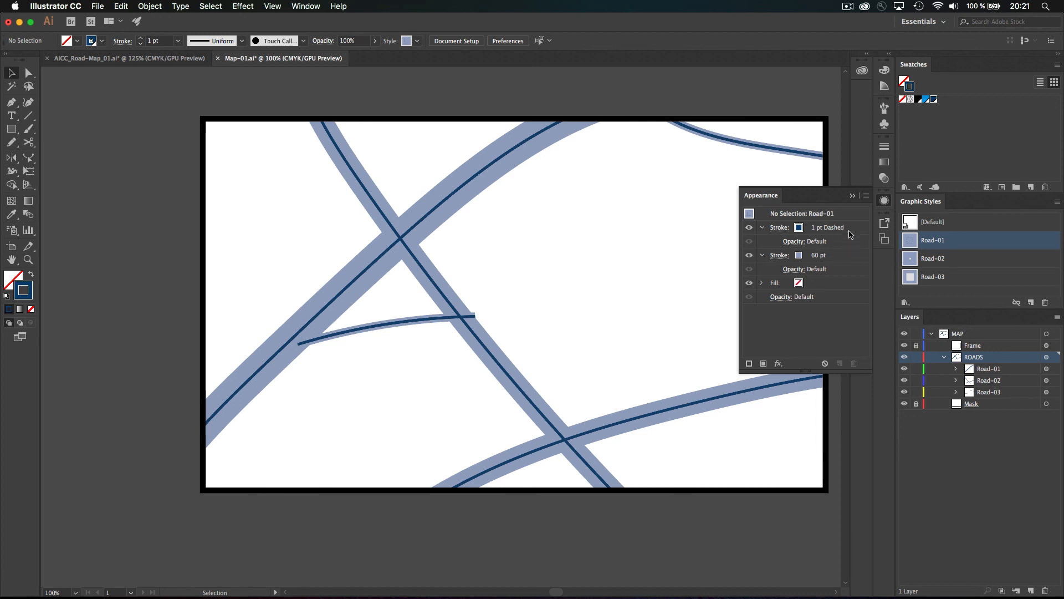
left_click(845, 258)
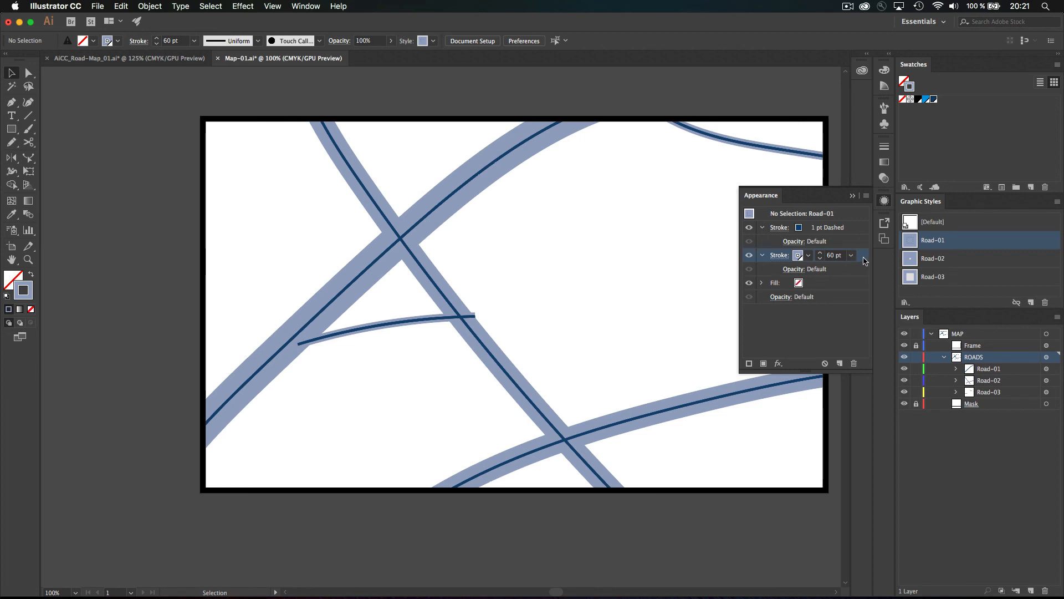
left_click(778, 363)
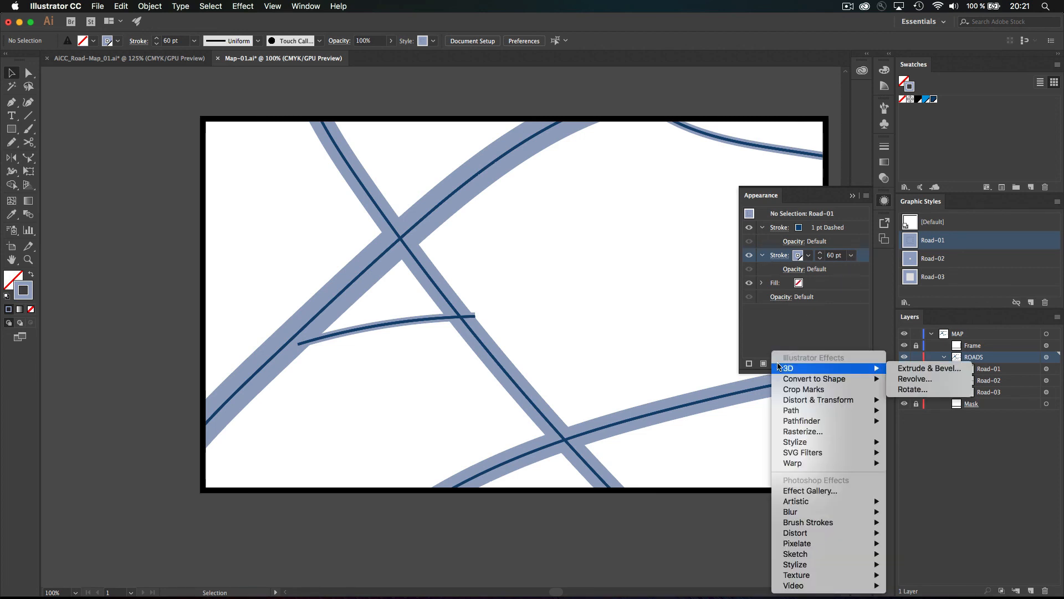
mouse_move(784, 415)
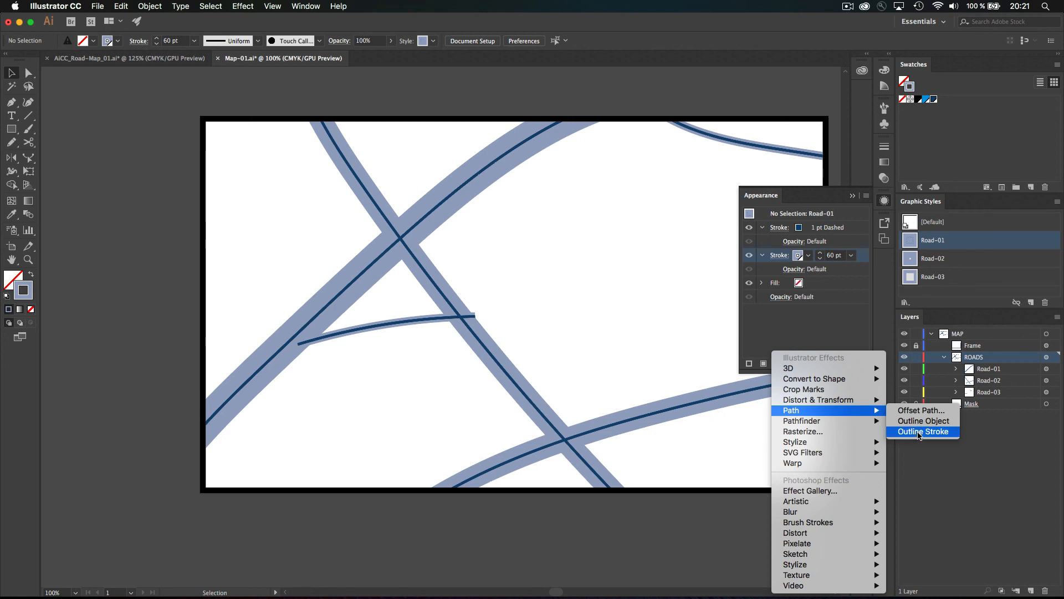
left_click(919, 433)
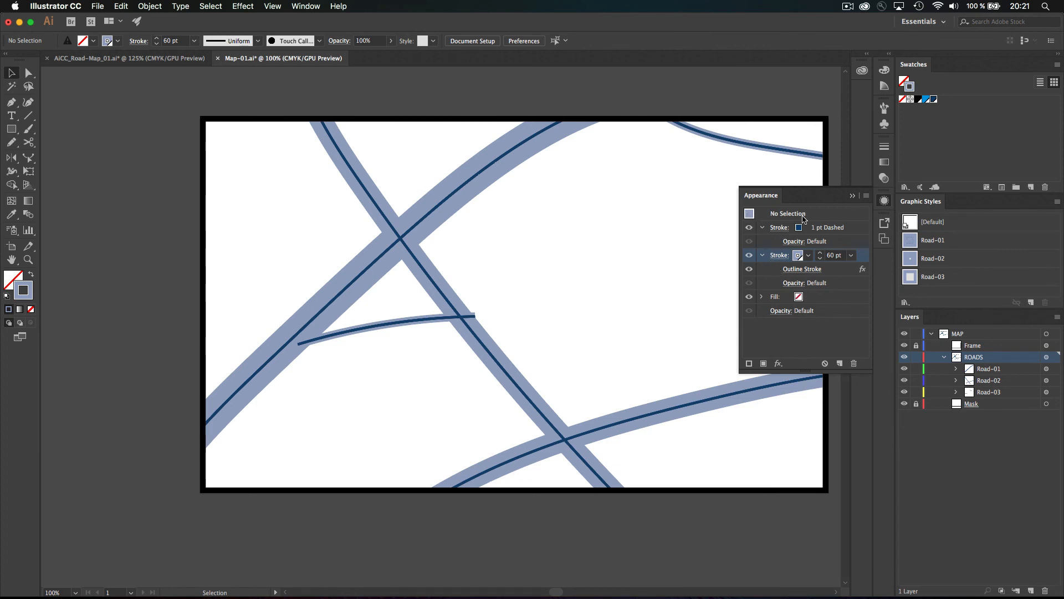
left_click_drag(750, 213, 911, 241)
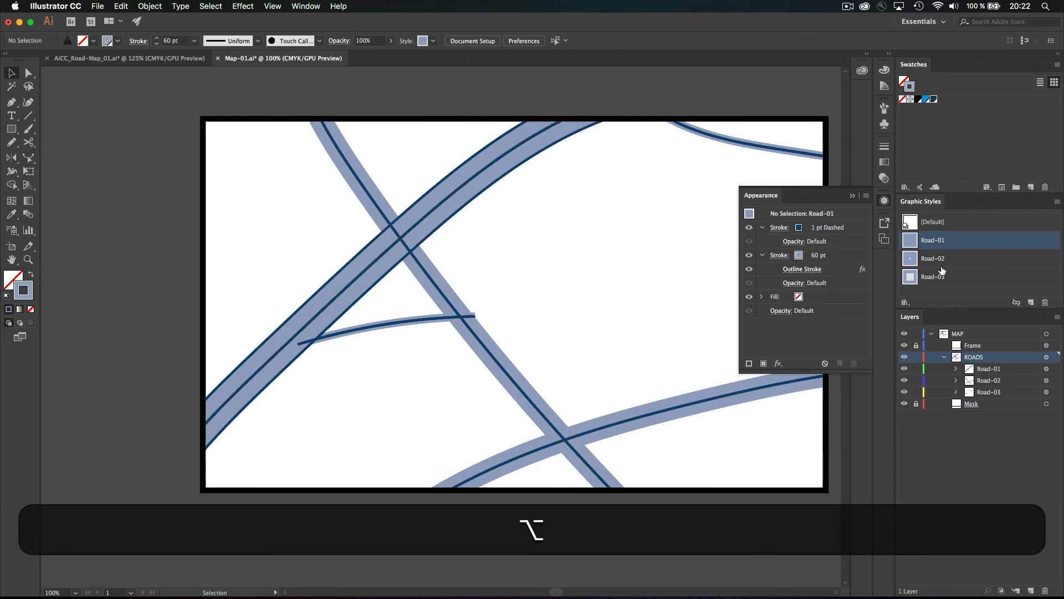
Add Outline Stroke to Road-02's 40 pt stroke and redefine the Road-02 style
left_click(913, 259)
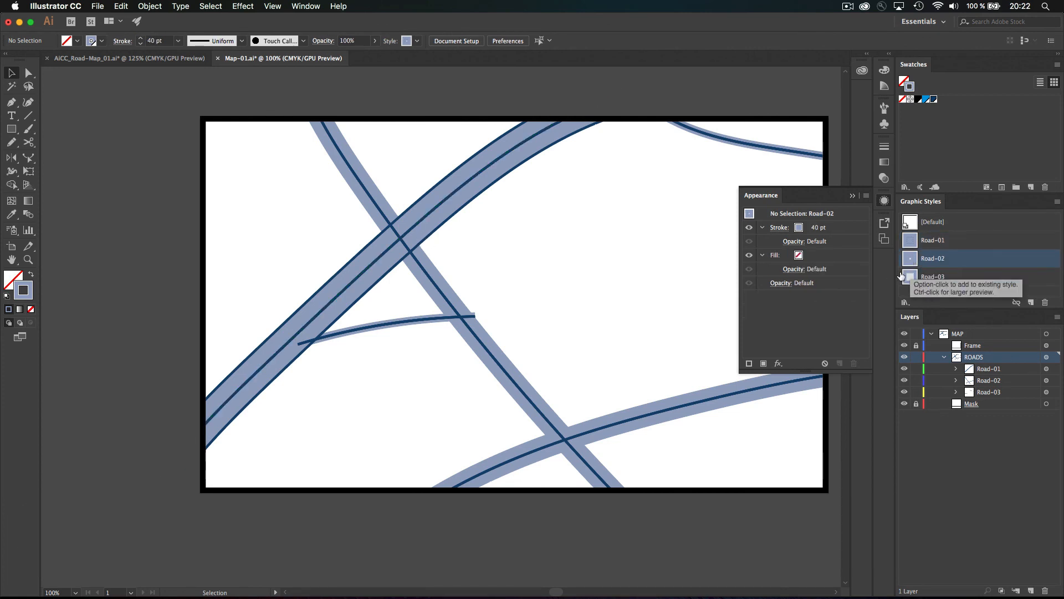
left_click(837, 229)
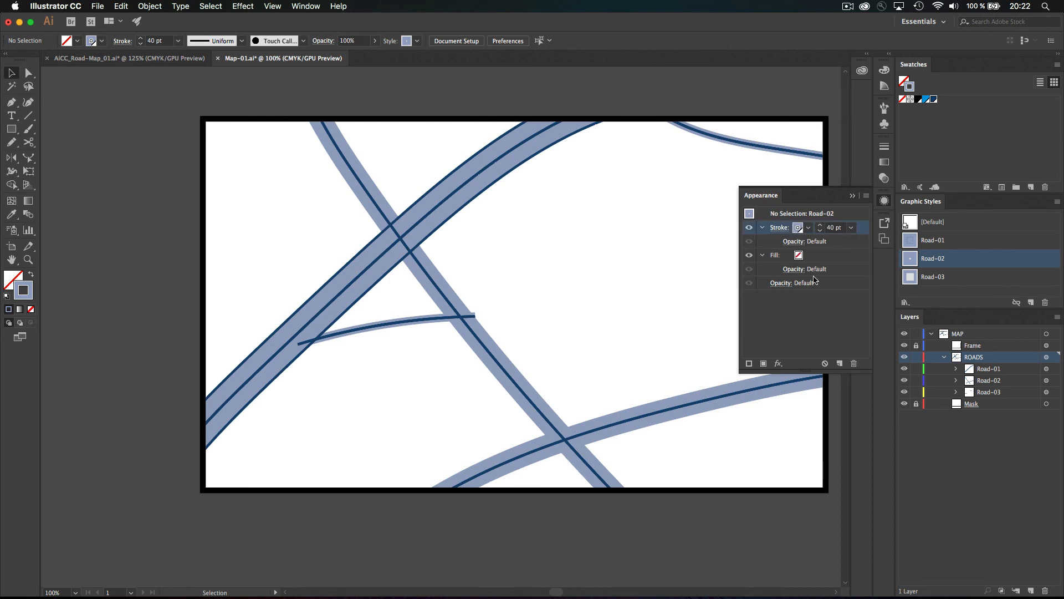
left_click(777, 363)
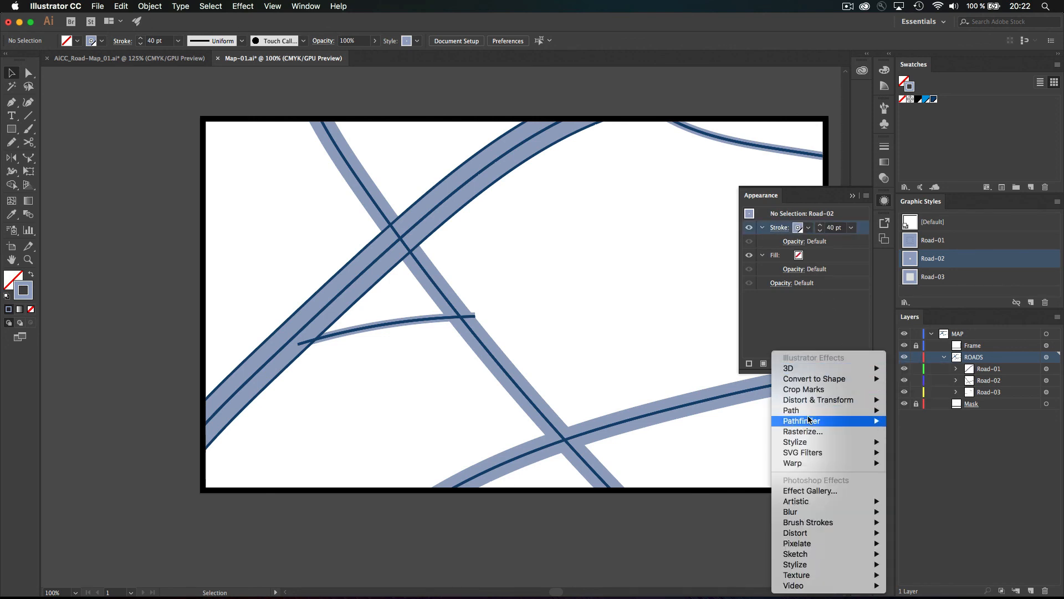
mouse_move(808, 413)
left_click(902, 432)
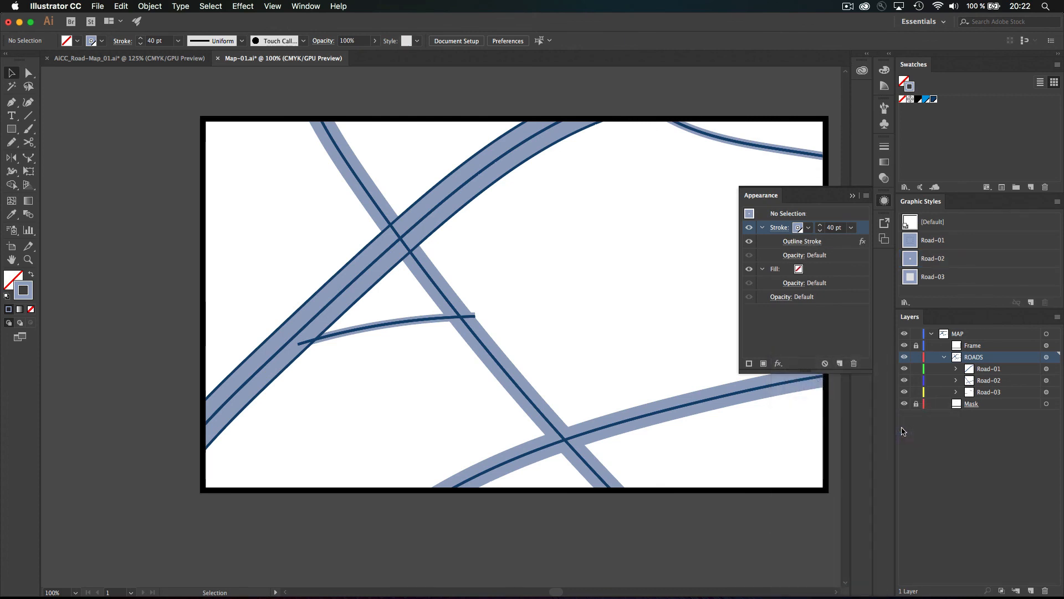
left_click_drag(749, 214, 914, 259)
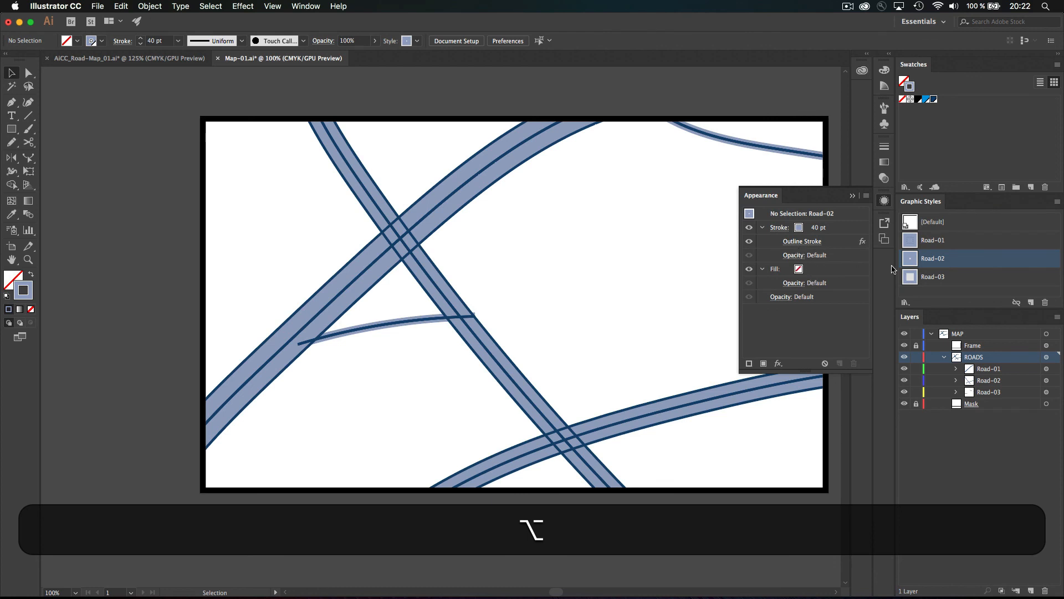
Add Outline Stroke to Road-03's 14 pt stroke and redefine the Road-03 style
left_click(912, 276)
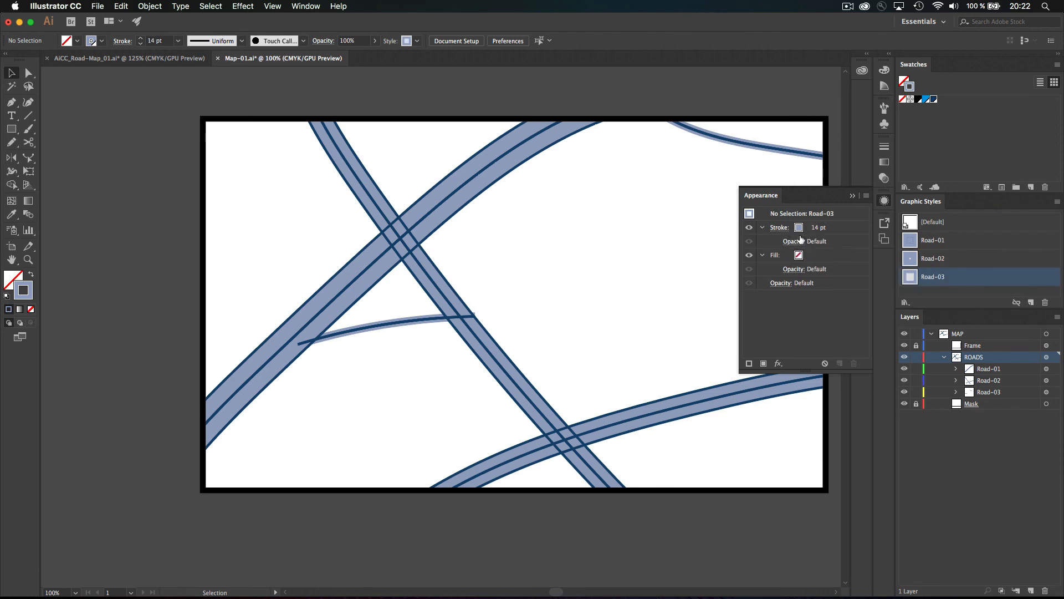
left_click(843, 232)
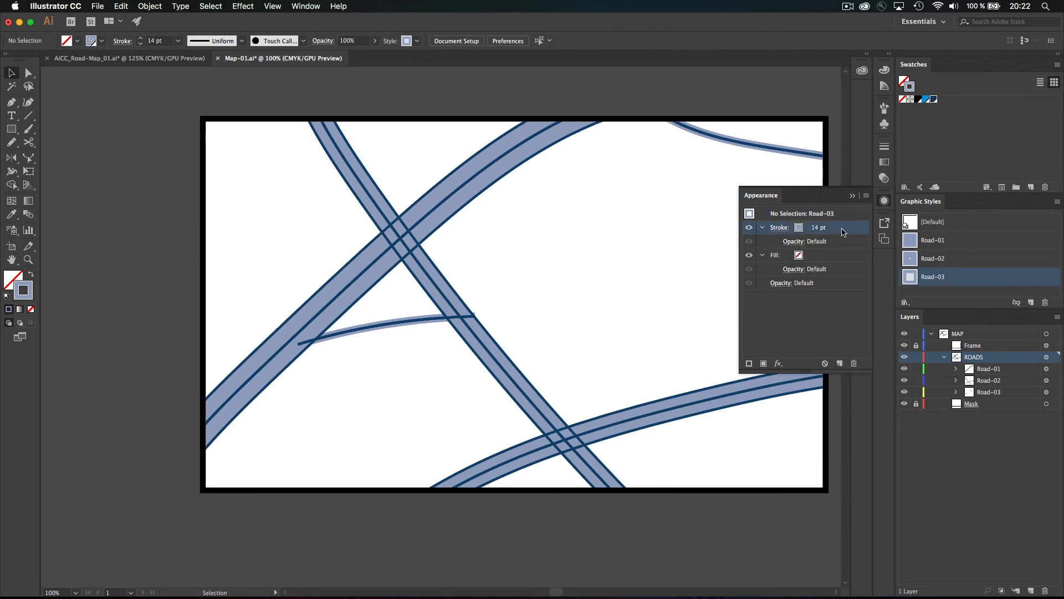
left_click(778, 363)
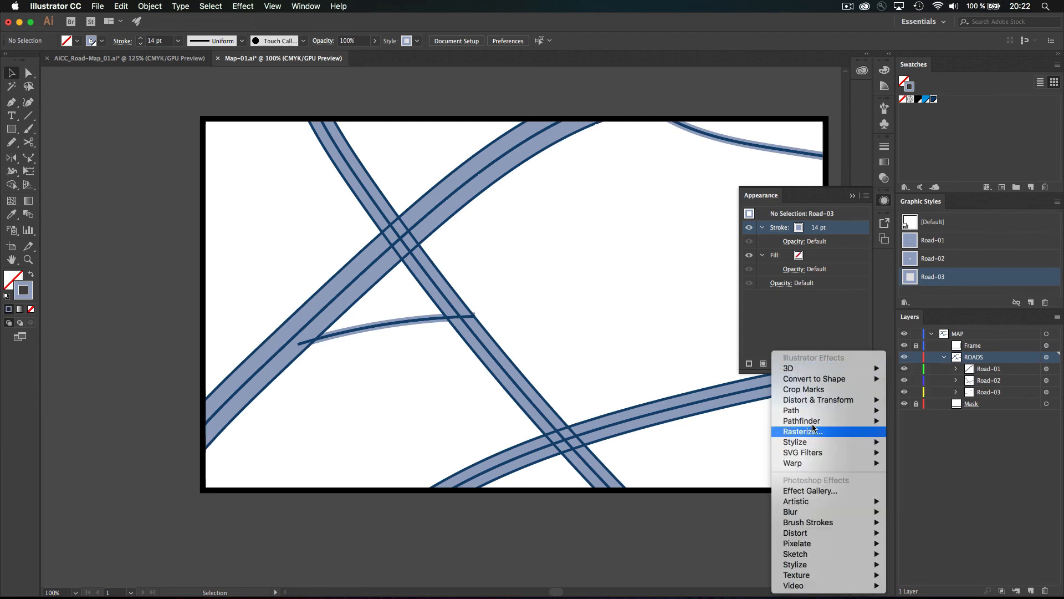
mouse_move(853, 415)
left_click(923, 432)
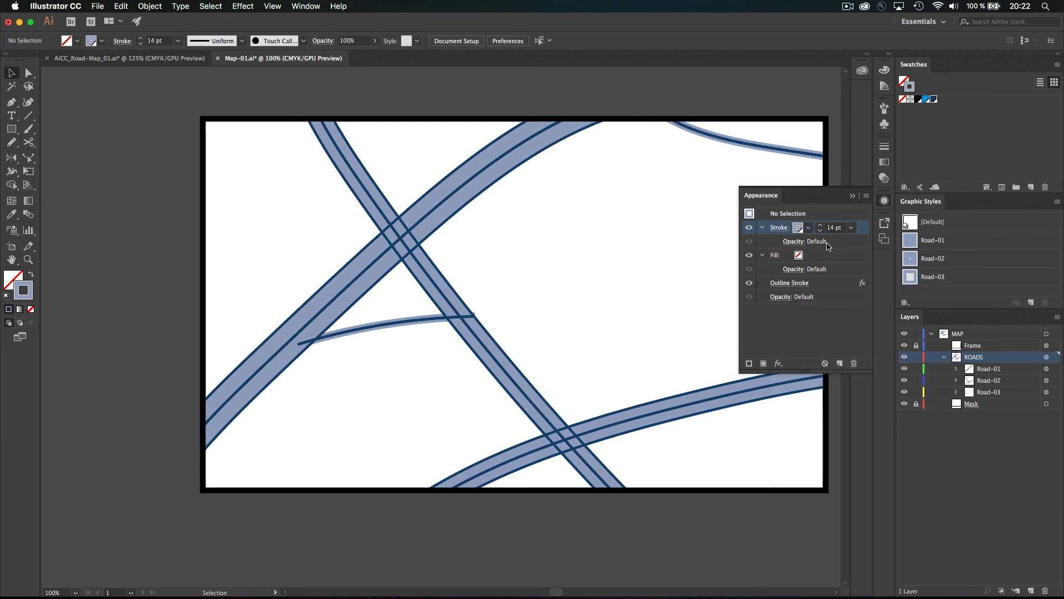
left_click_drag(749, 213, 913, 278)
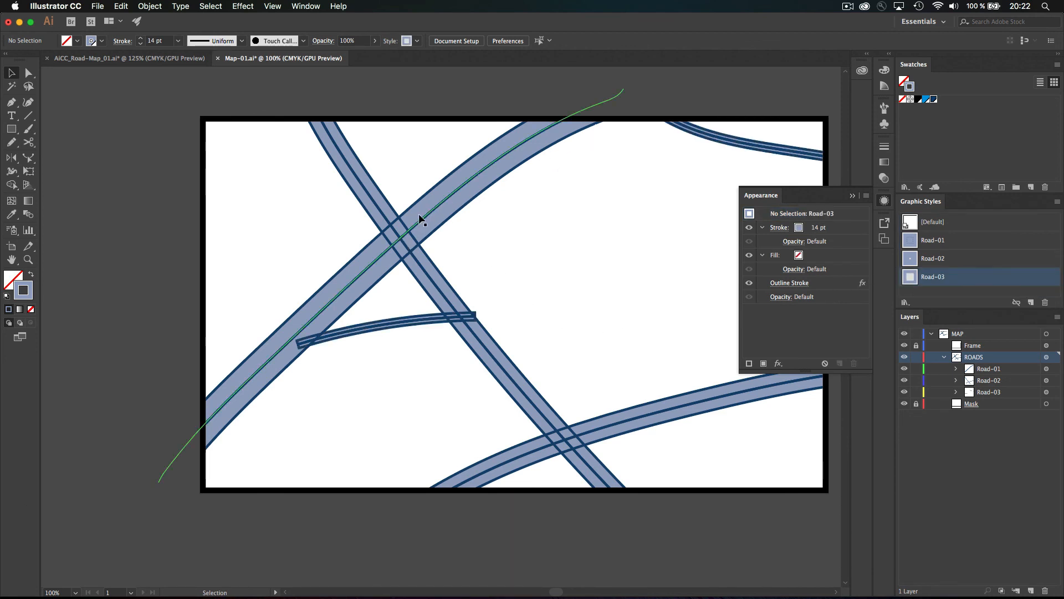
Reorder the ROADS layer's 4 pt stroke below Contents so roads get dark blue outlines
left_click_drag(845, 232, 843, 275)
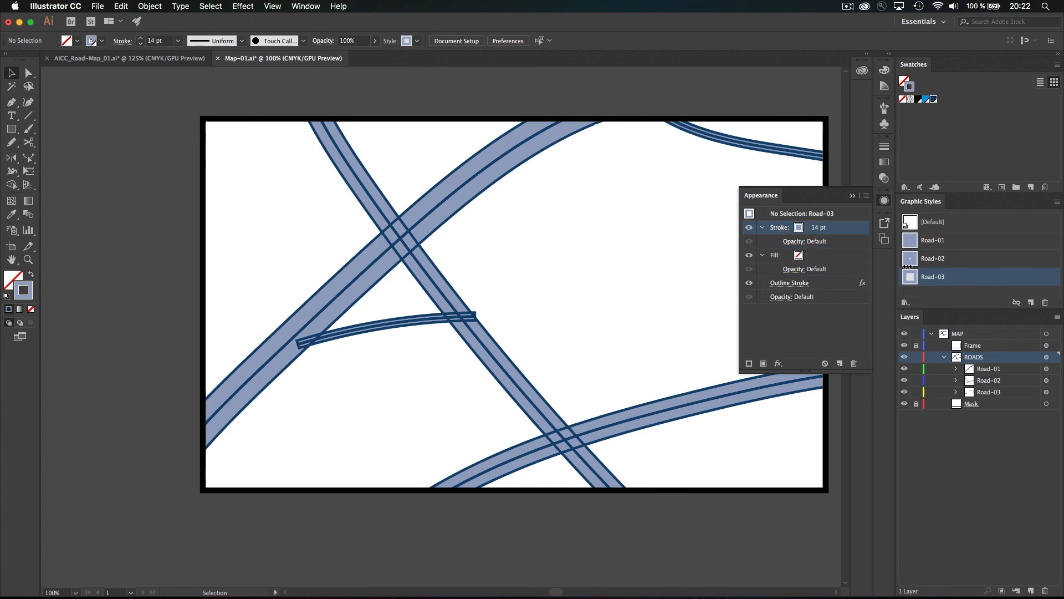
left_click(1047, 357)
left_click_drag(864, 230, 851, 290)
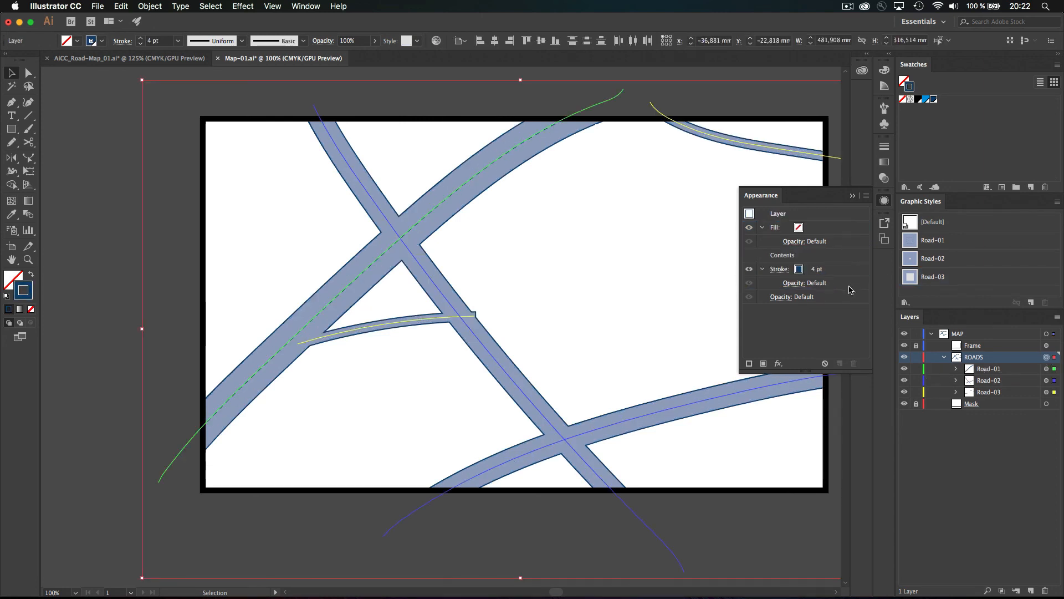
left_click(739, 106)
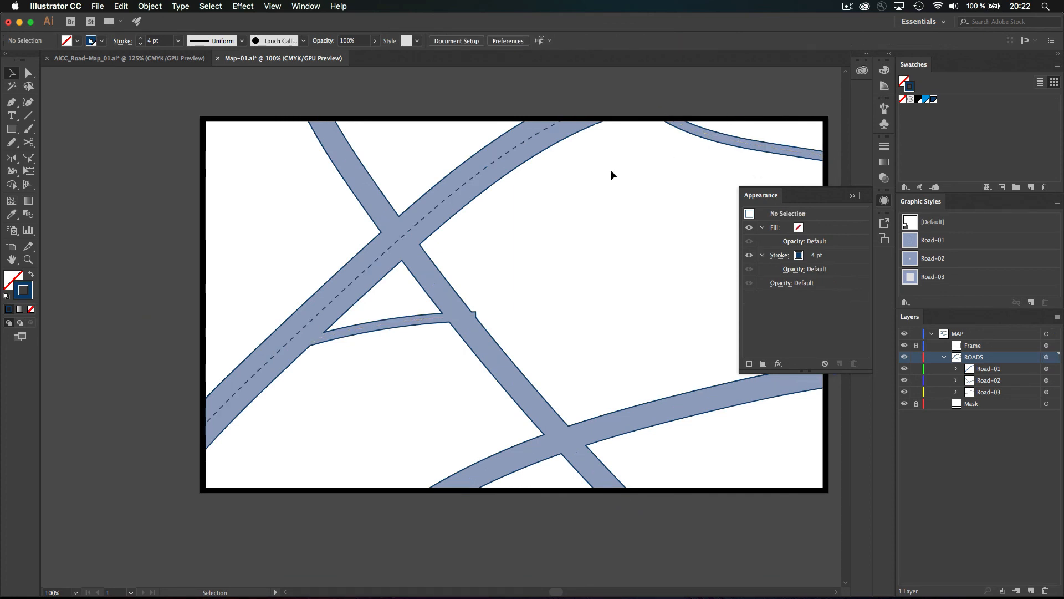
left_click(174, 58)
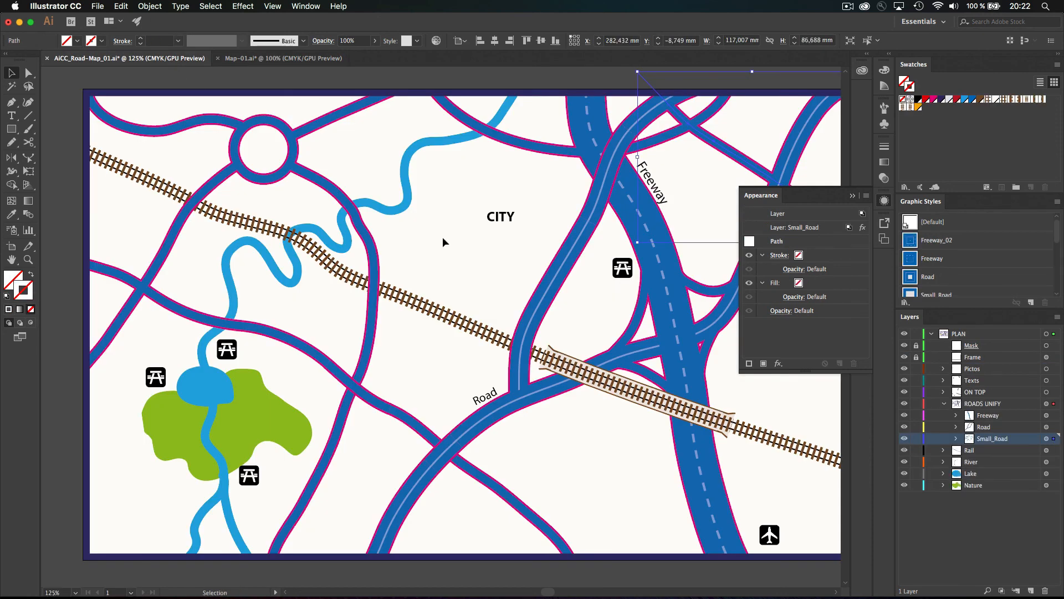
left_click(515, 322)
left_click(299, 57)
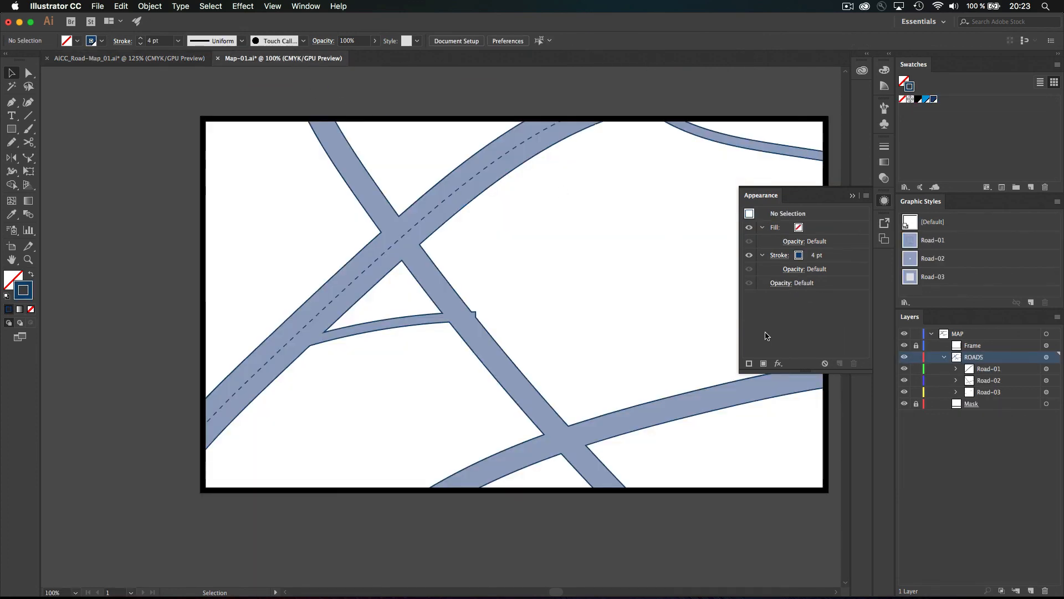